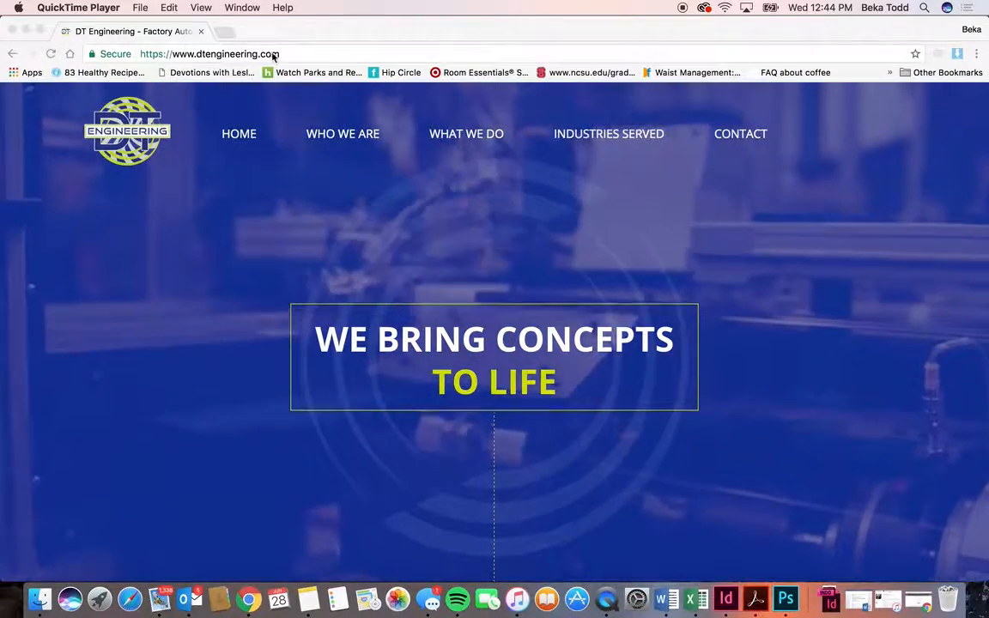
left_click(294, 54)
left_click(280, 54)
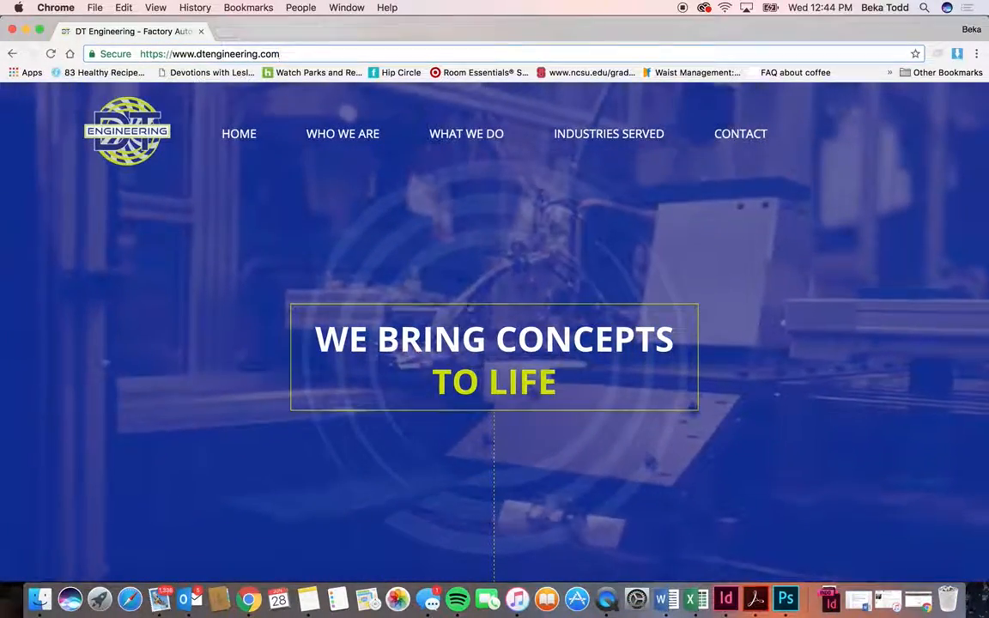
type("/wp-a")
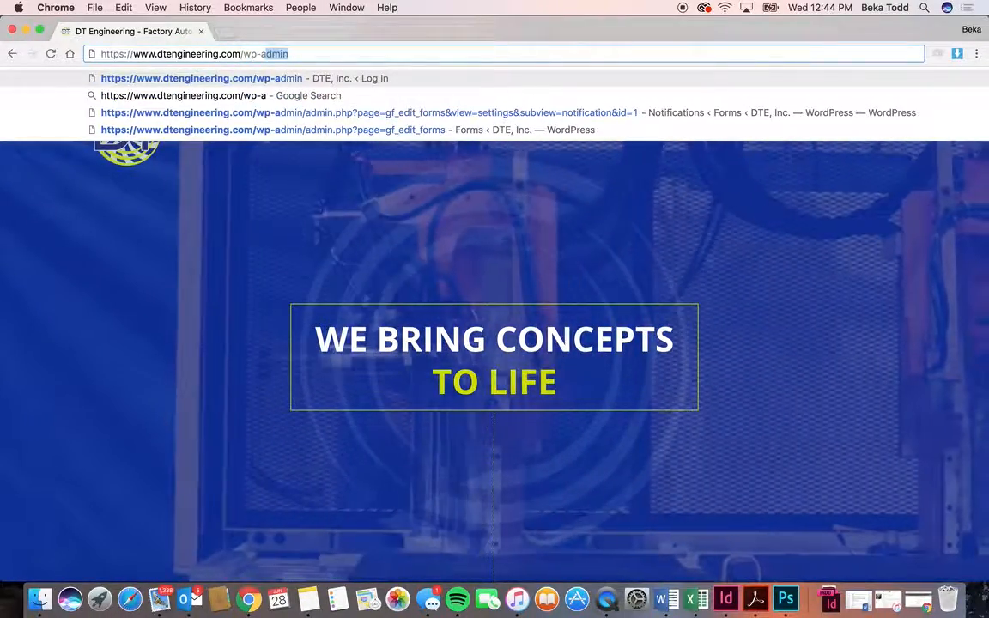
type("dmin")
key("Return")
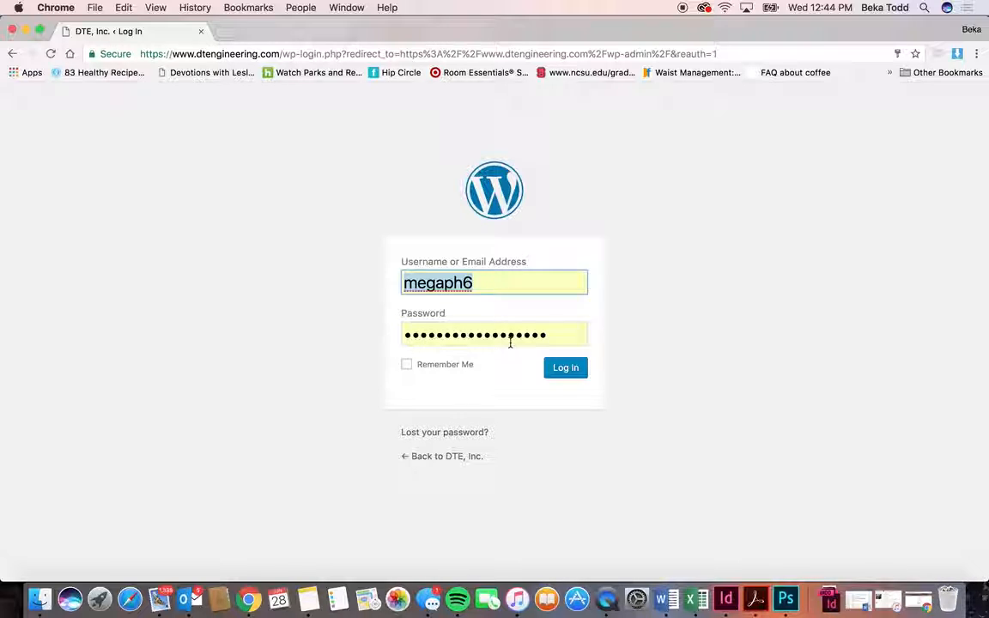
left_click(567, 375)
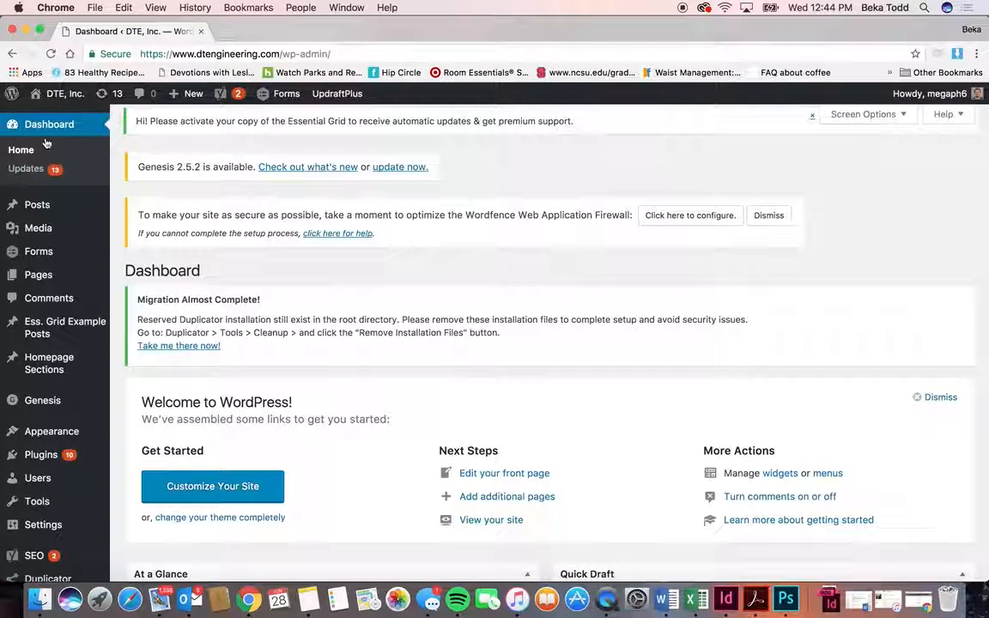
Open the WordPress updates page, select all plugins awaiting updates and review the automatic backup options
mouse_move(40, 224)
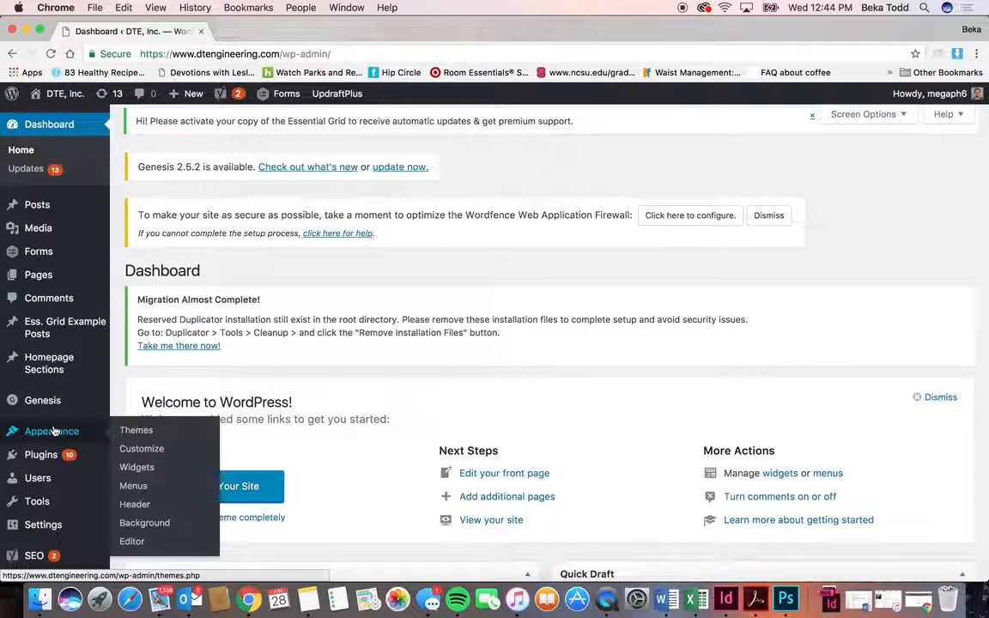
mouse_move(70, 108)
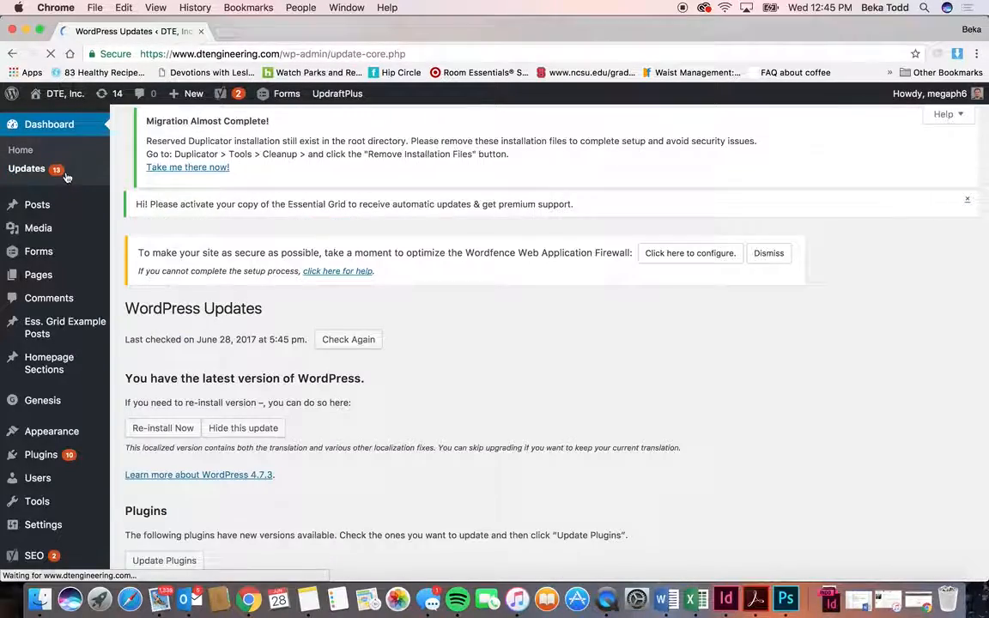
scroll(265, 415, "down", 4)
scroll(265, 415, "down", 8)
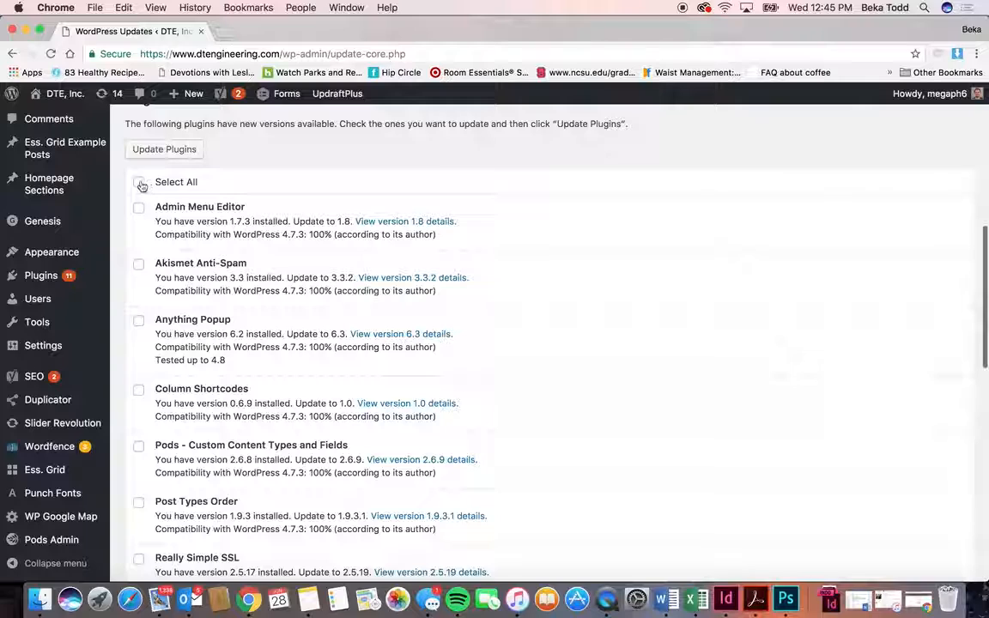
scroll(268, 163, "up", 10)
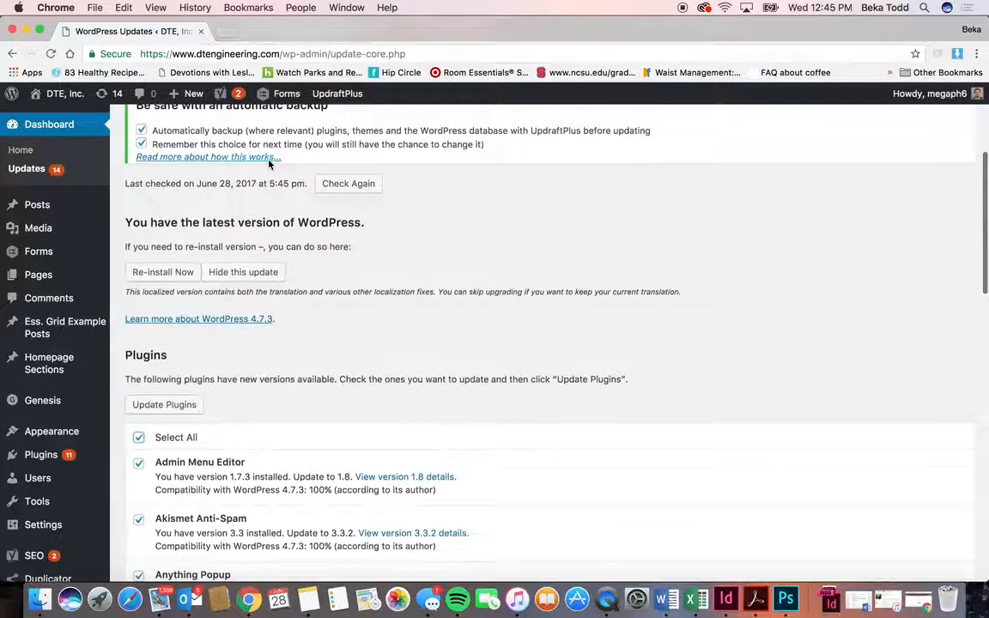
scroll(269, 163, "up", 3)
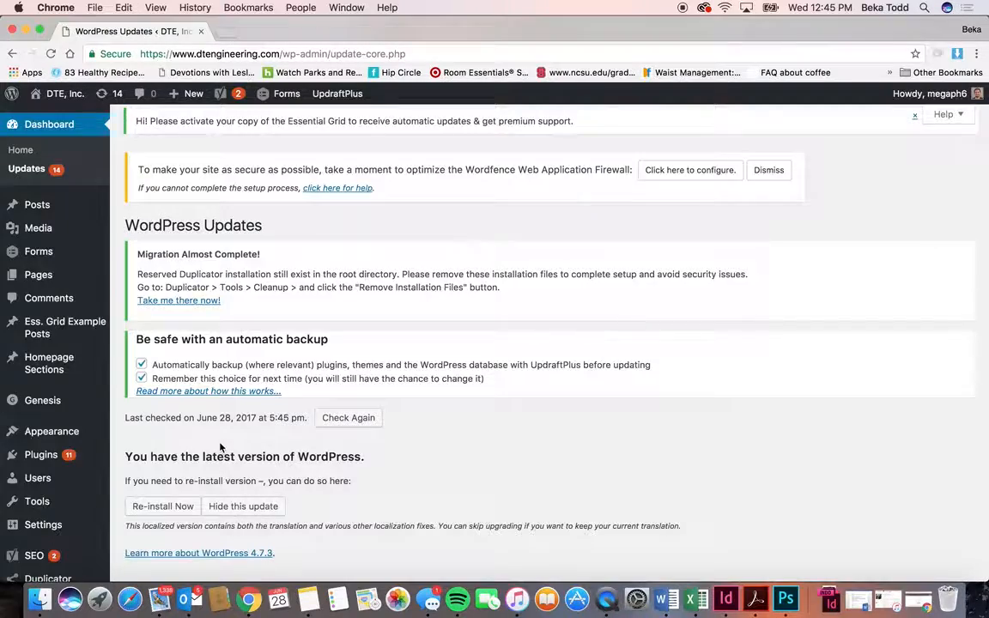
scroll(221, 447, "down", 10)
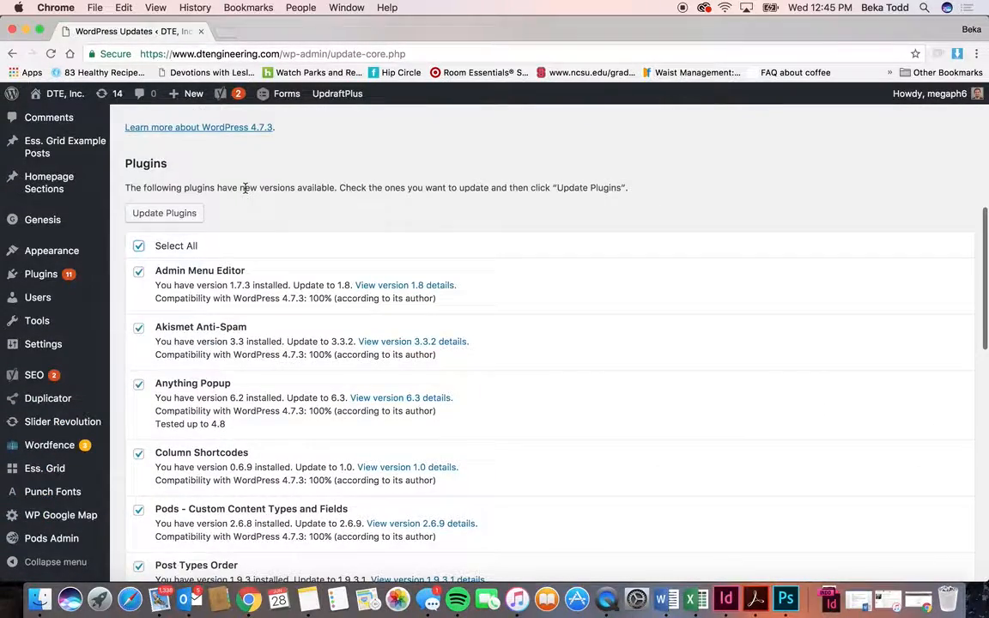
scroll(245, 187, "up", 10)
View the list of all posts and browse the images in the media library
mouse_move(102, 200)
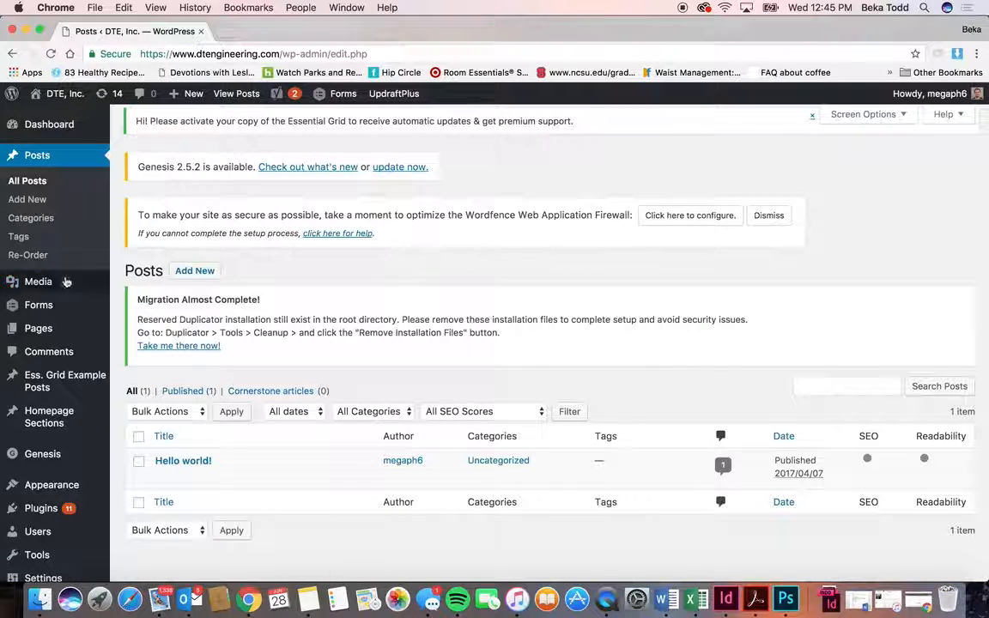
mouse_move(47, 283)
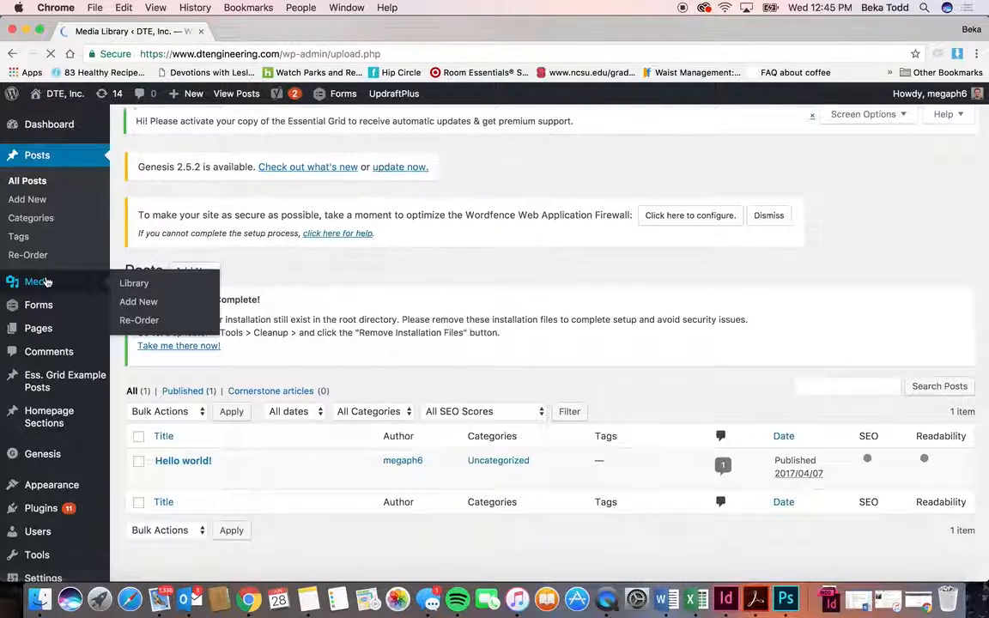
scroll(270, 403, "down", 5)
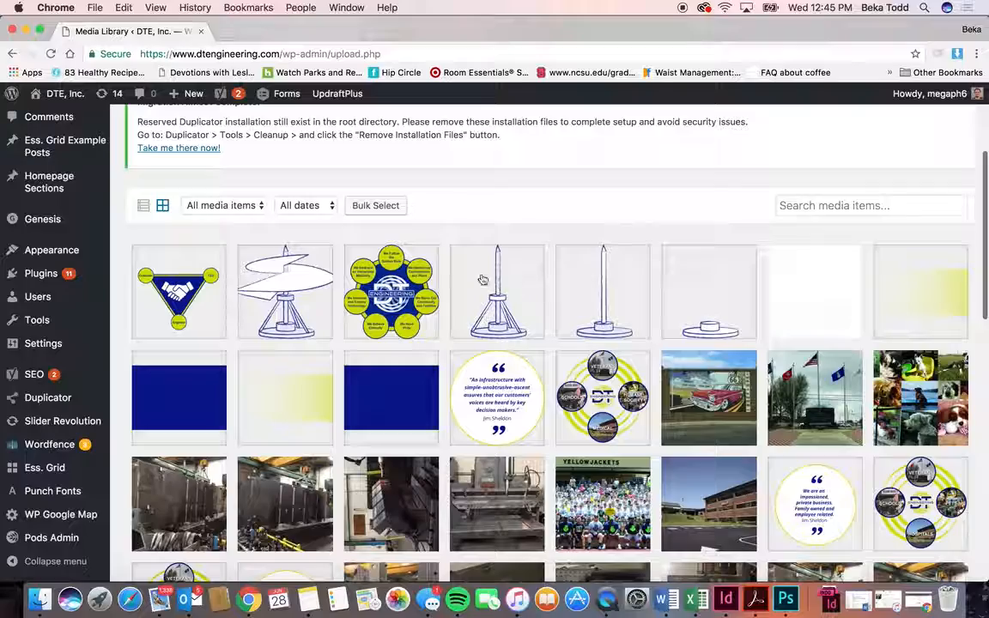
scroll(484, 280, "down", 10)
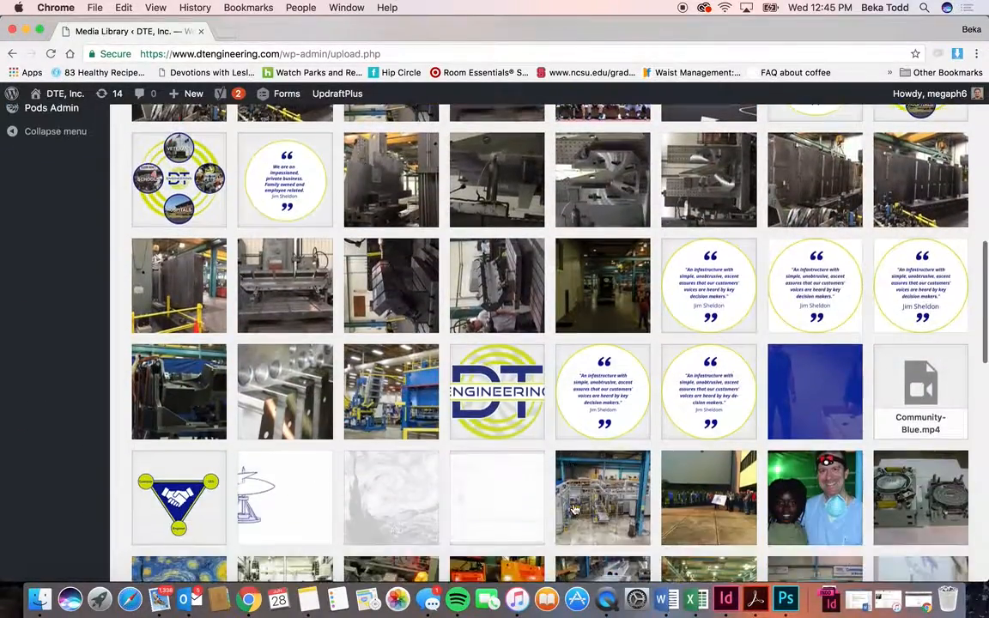
scroll(574, 509, "down", 2)
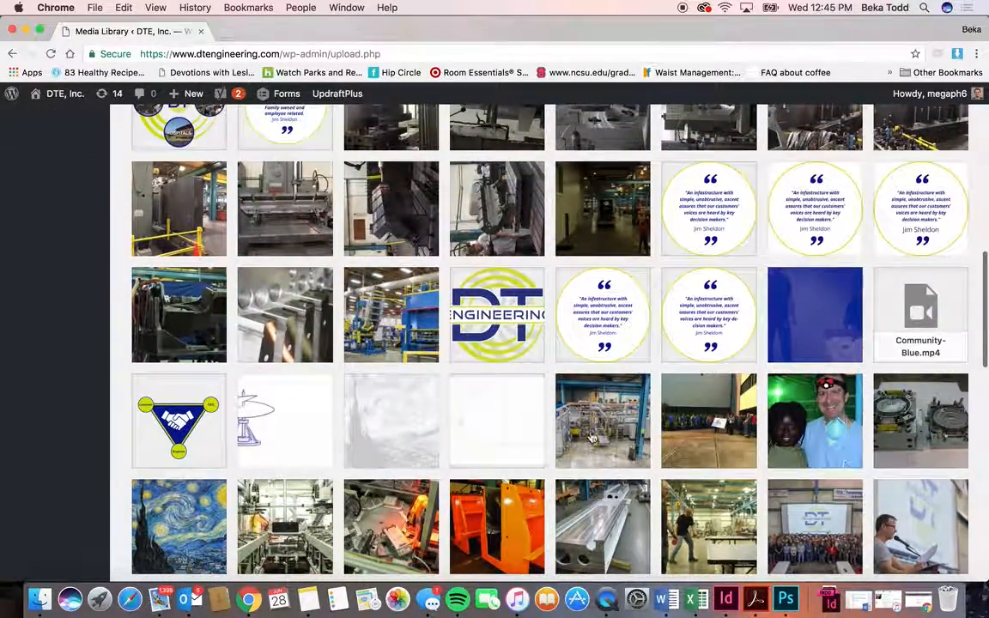
scroll(532, 395, "up", 20)
Show the upload area for adding new files to the media library and look it over
left_click(250, 271)
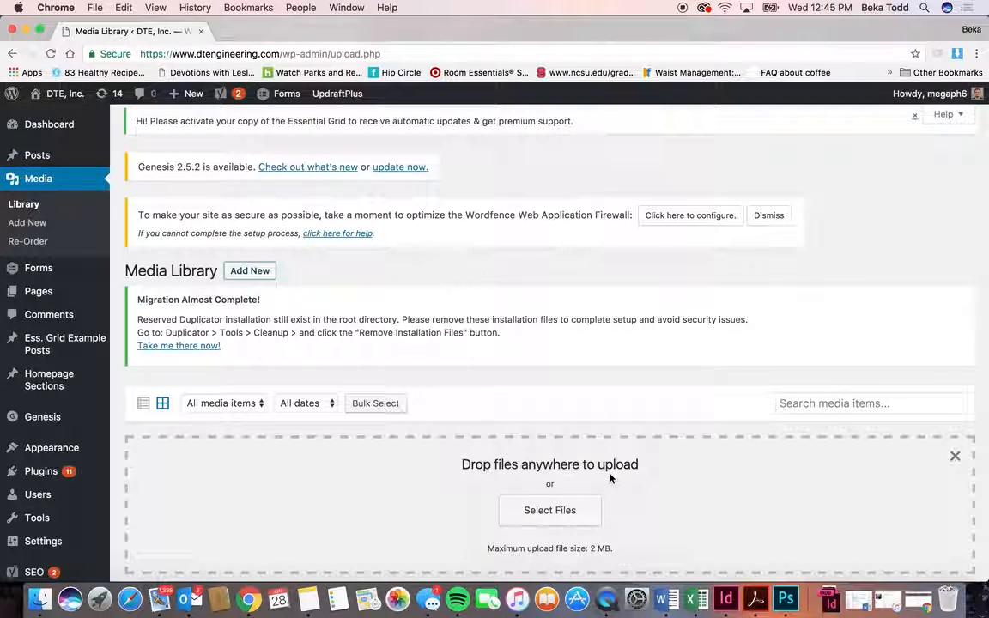
scroll(571, 362, "down", 2)
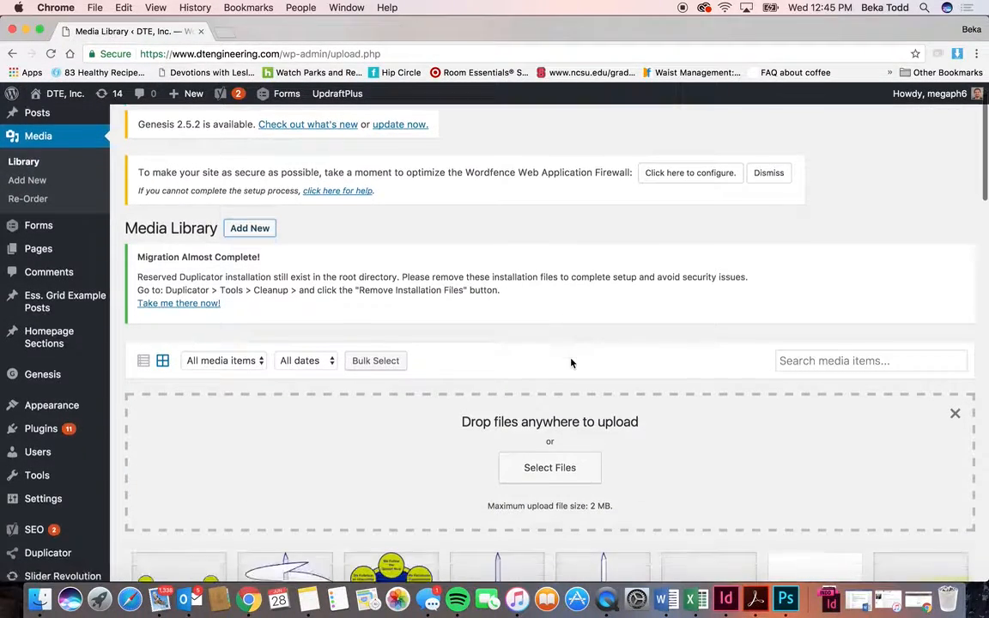
scroll(571, 362, "down", 5)
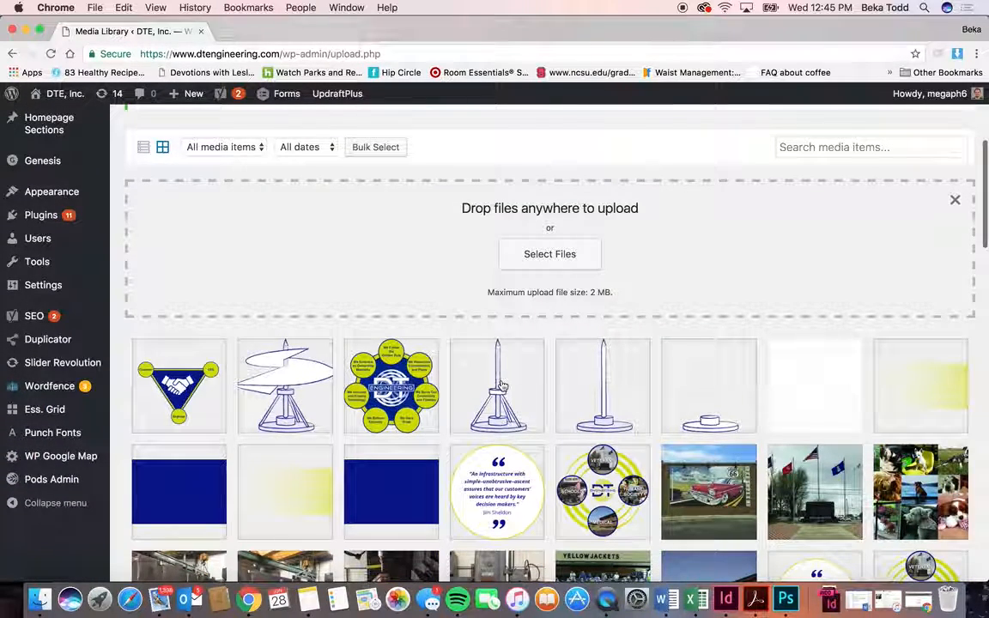
scroll(503, 386, "up", 6)
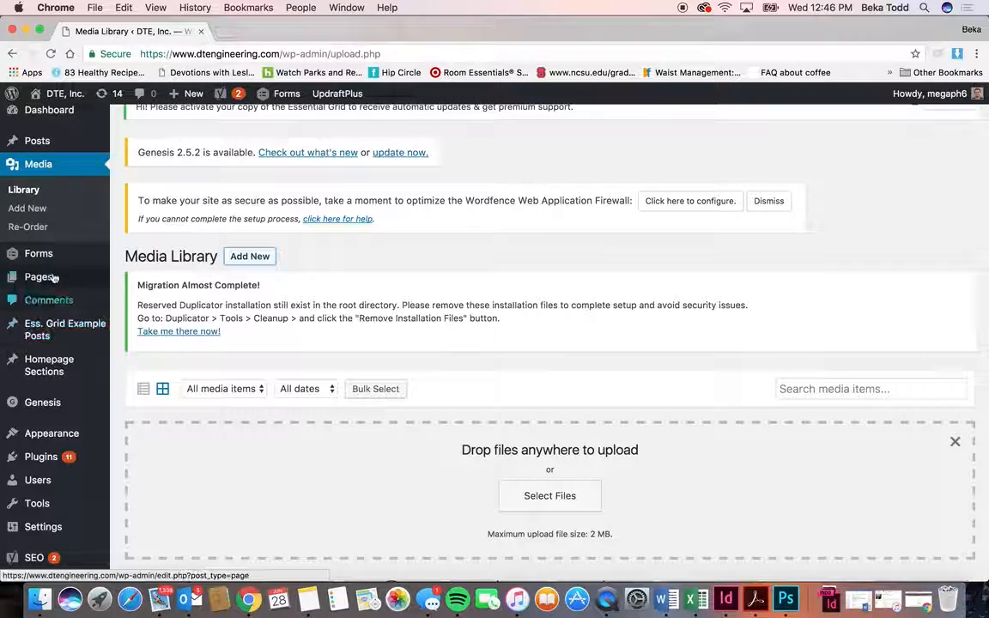
Open the Contact form for editing and look over its existing fields
mouse_move(39, 258)
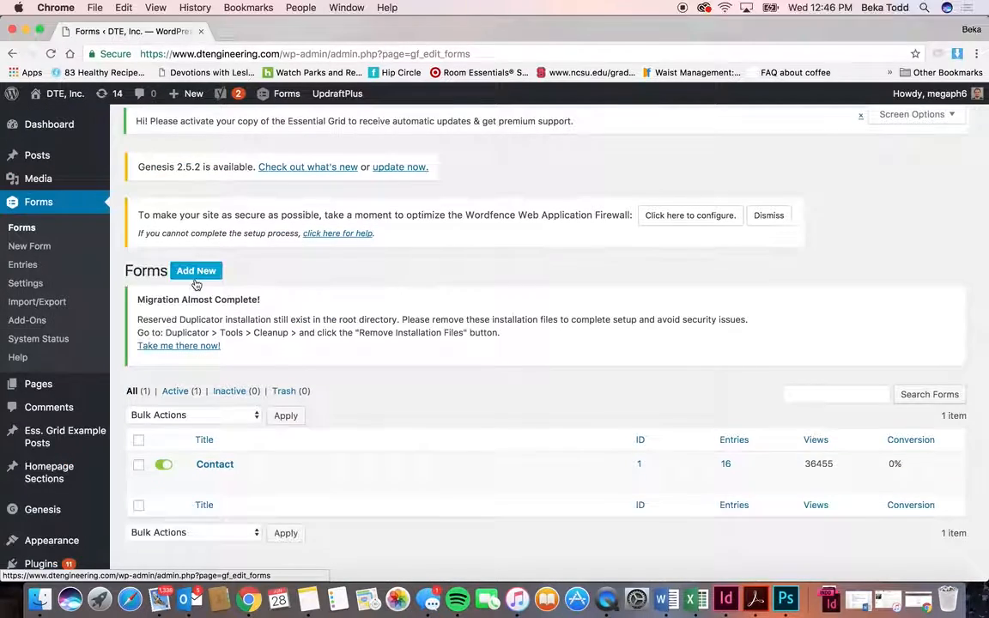
left_click(225, 465)
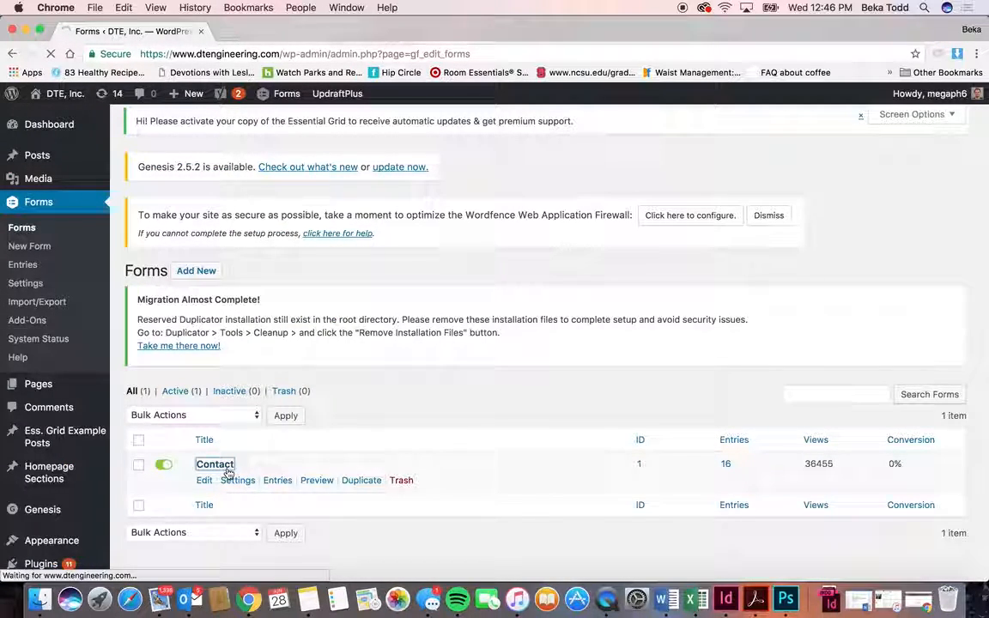
scroll(276, 477, "down", 5)
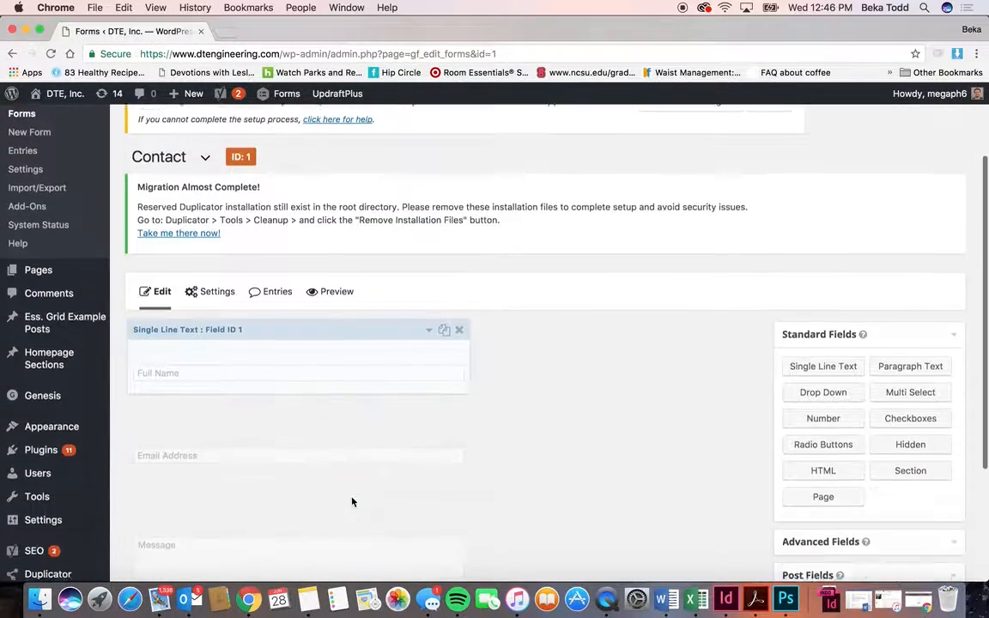
scroll(352, 501, "down", 2)
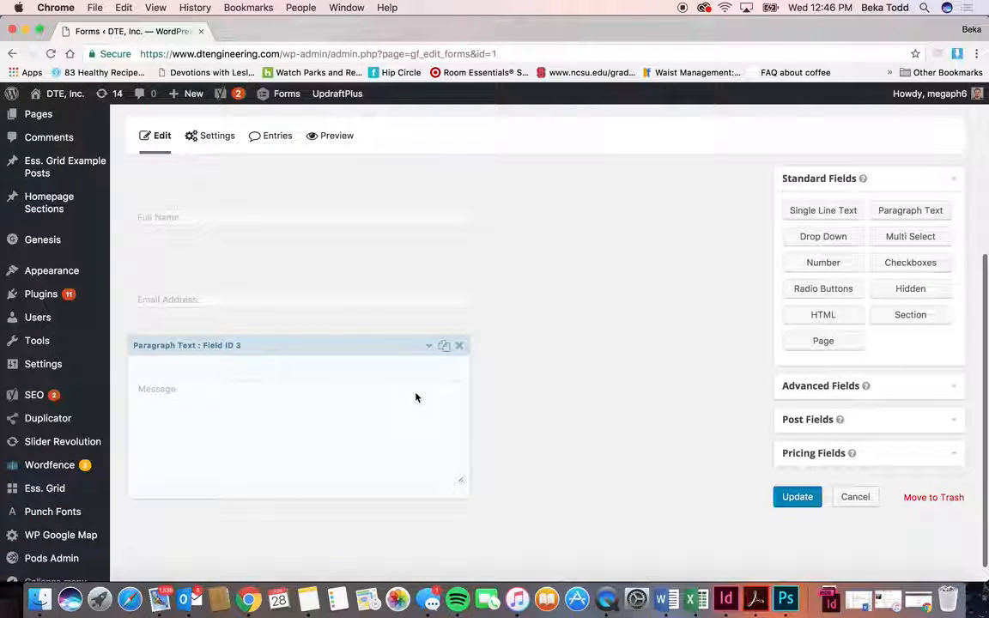
Inspect the general settings of the Full Name and Email Address fields, collapsing each one again
left_click(361, 200)
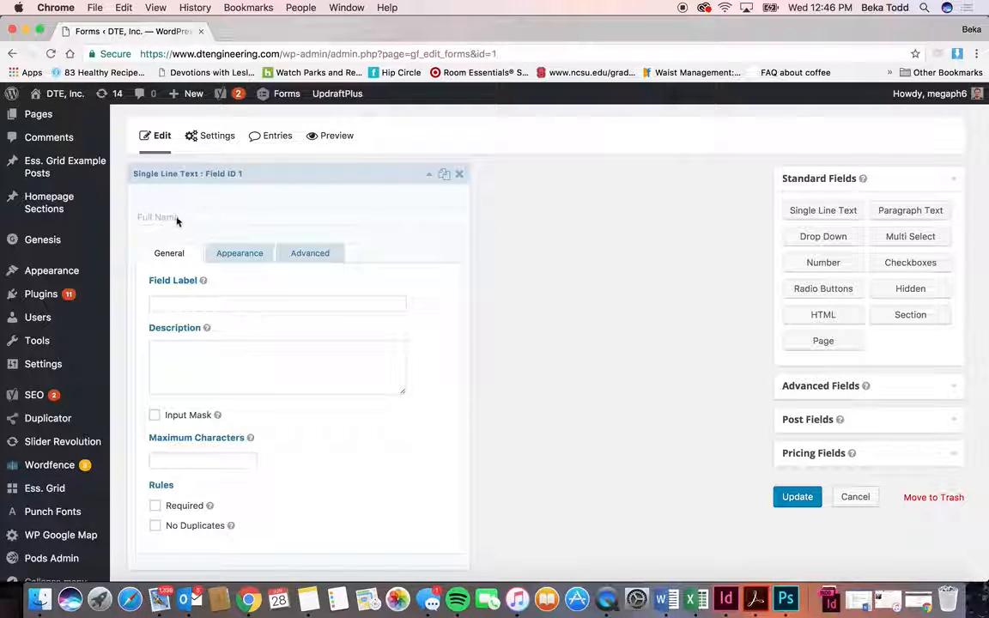
left_click(255, 200)
left_click(262, 286)
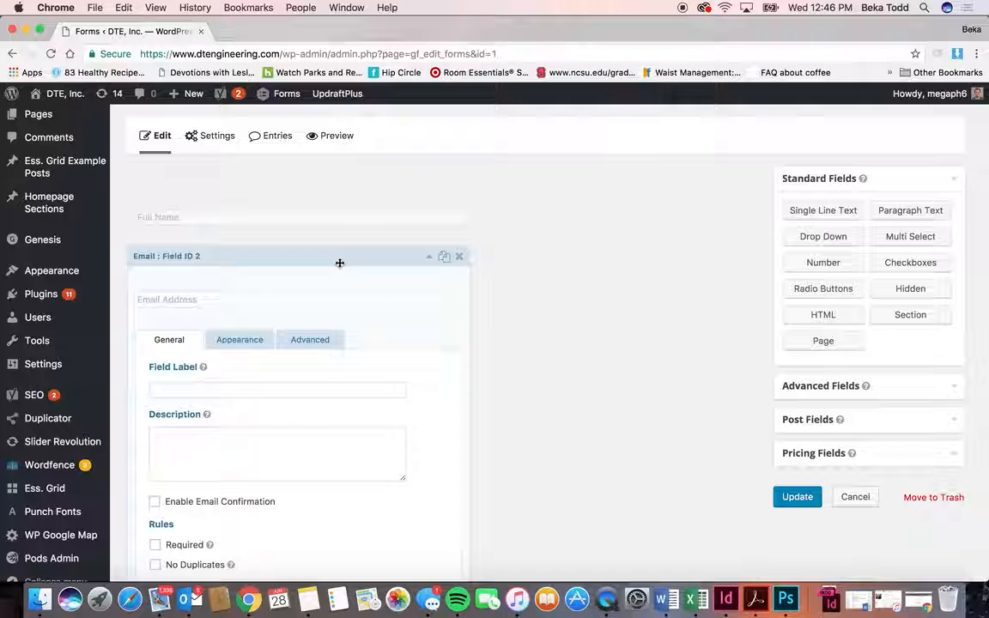
scroll(339, 343, "down", 3)
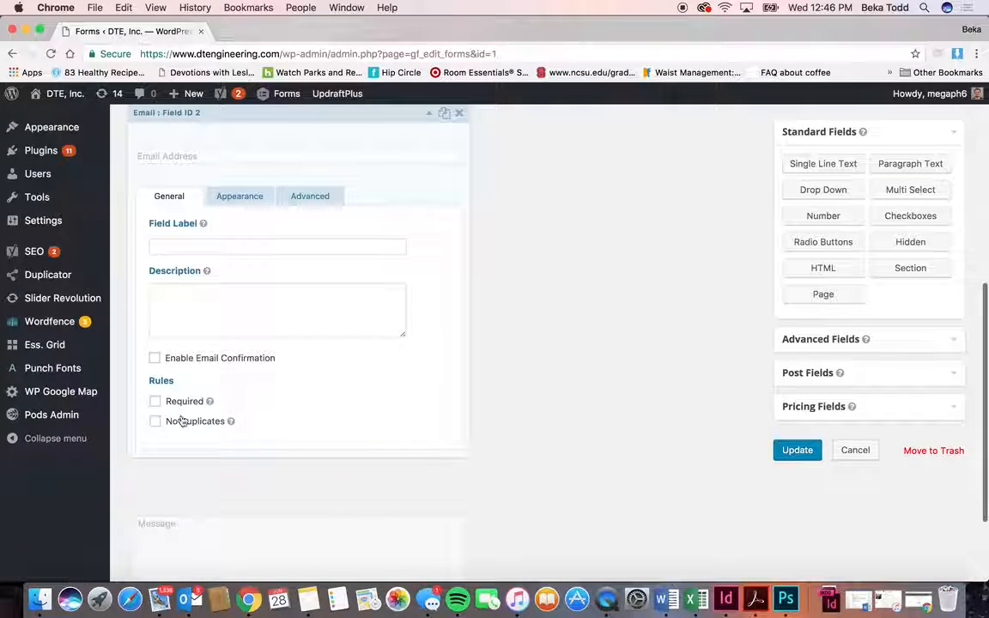
left_click(352, 116)
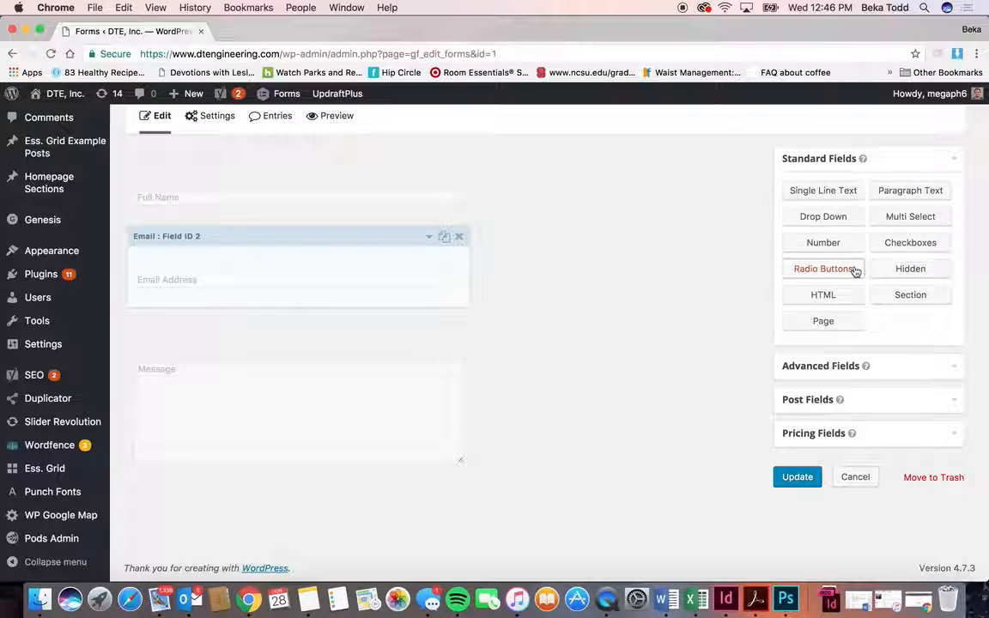
Add a Radio Buttons field below the Message field of the Contact form and set its label to "how"
scroll(604, 392, "down", 1)
scroll(412, 460, "down", 2)
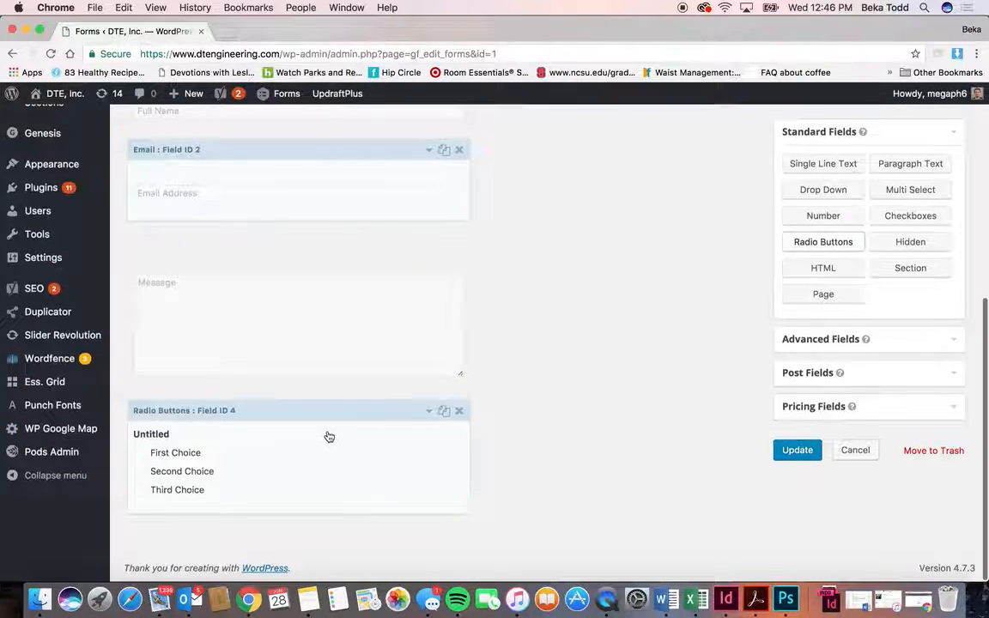
left_click(274, 437)
scroll(221, 507, "down", 3)
double_click(214, 468)
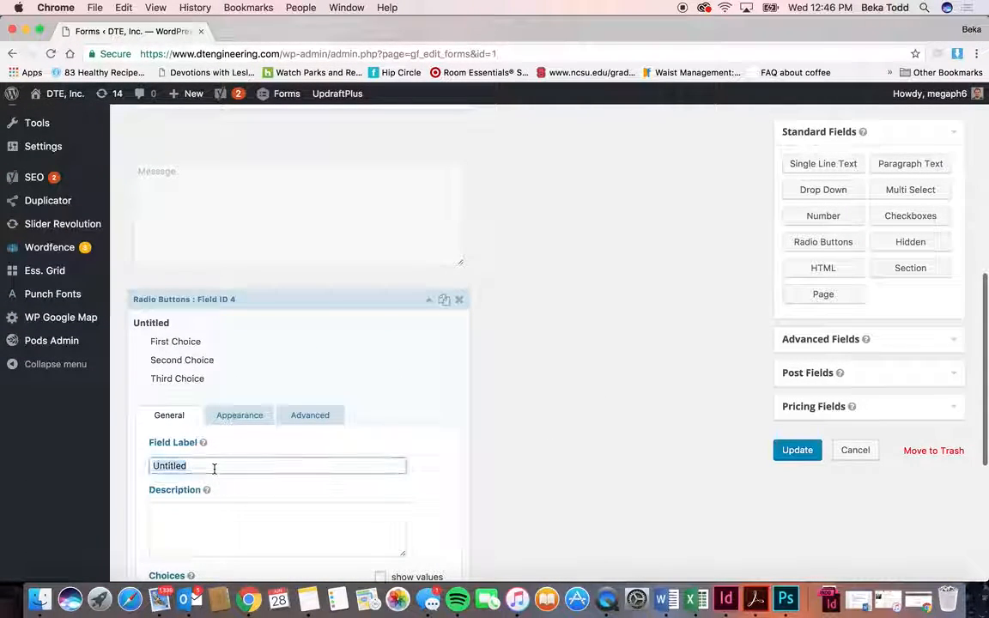
scroll(214, 468, "down", 3)
mouse_move(205, 400)
type("how")
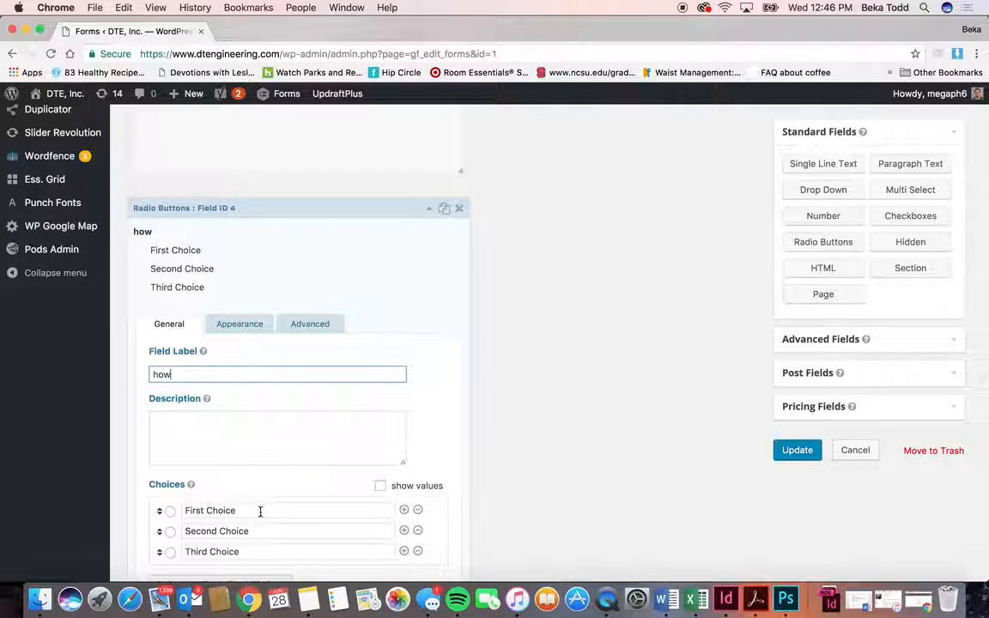
Set the radio field's first choice to "friend", remove "Second Choice" and add two blank choices after "Third Choice"
left_click(260, 511)
type("friend")
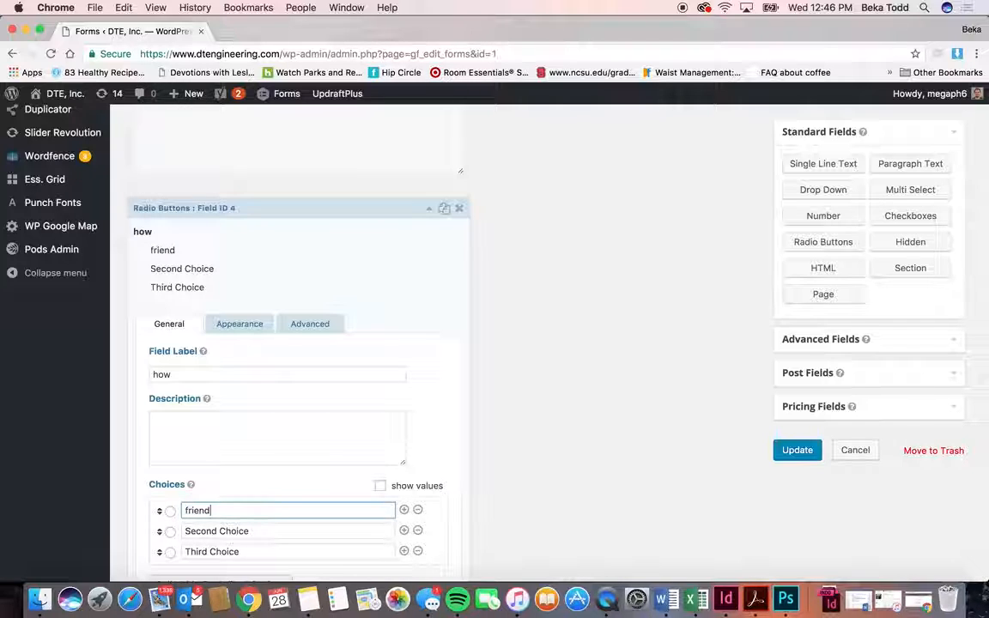
left_click(417, 531)
left_click(403, 522)
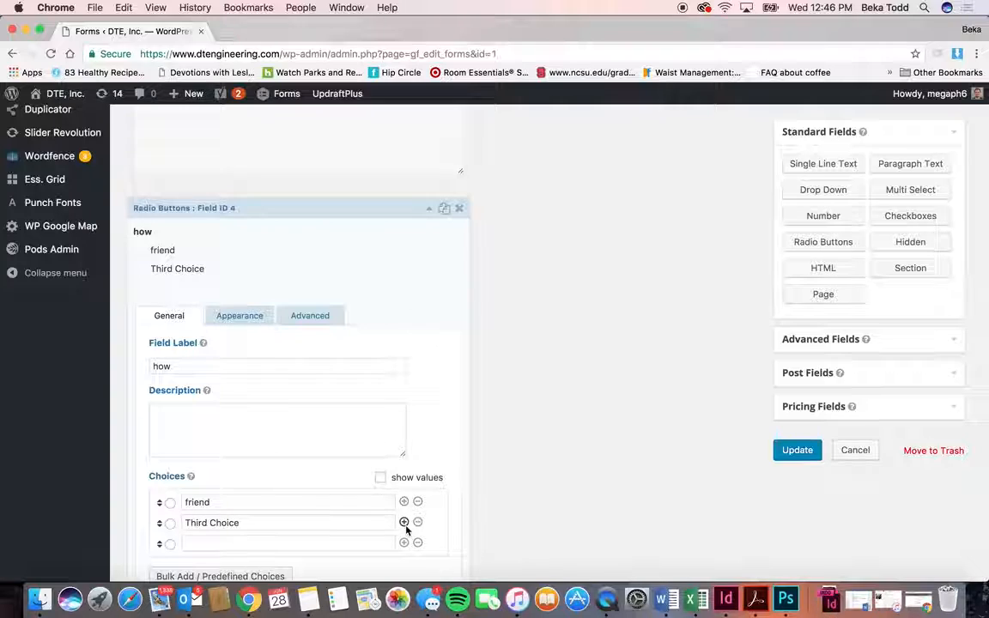
left_click(403, 542)
scroll(309, 510, "down", 2)
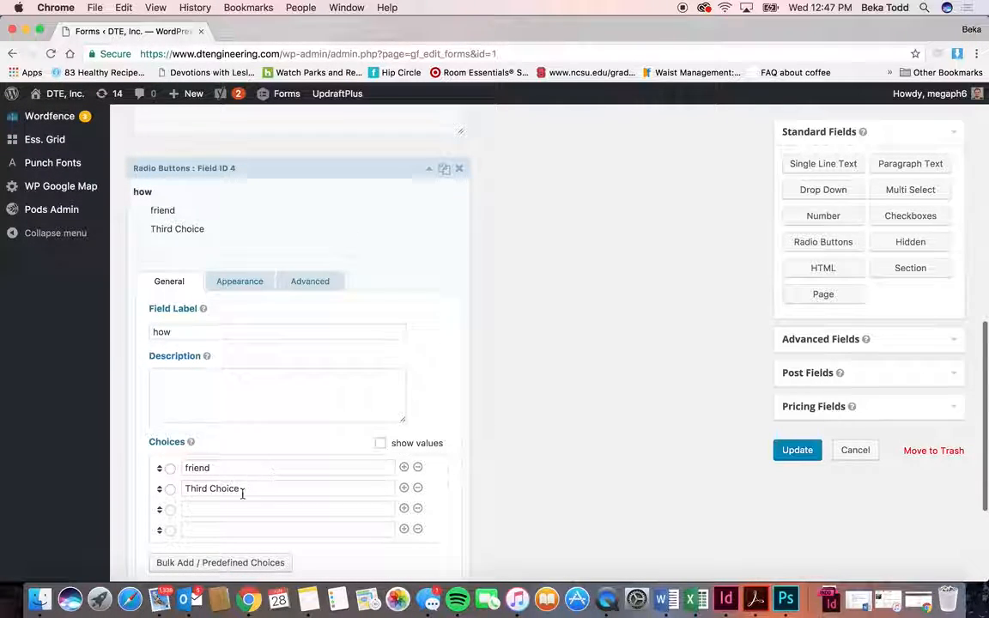
scroll(242, 494, "down", 4)
scroll(242, 497, "down", 1)
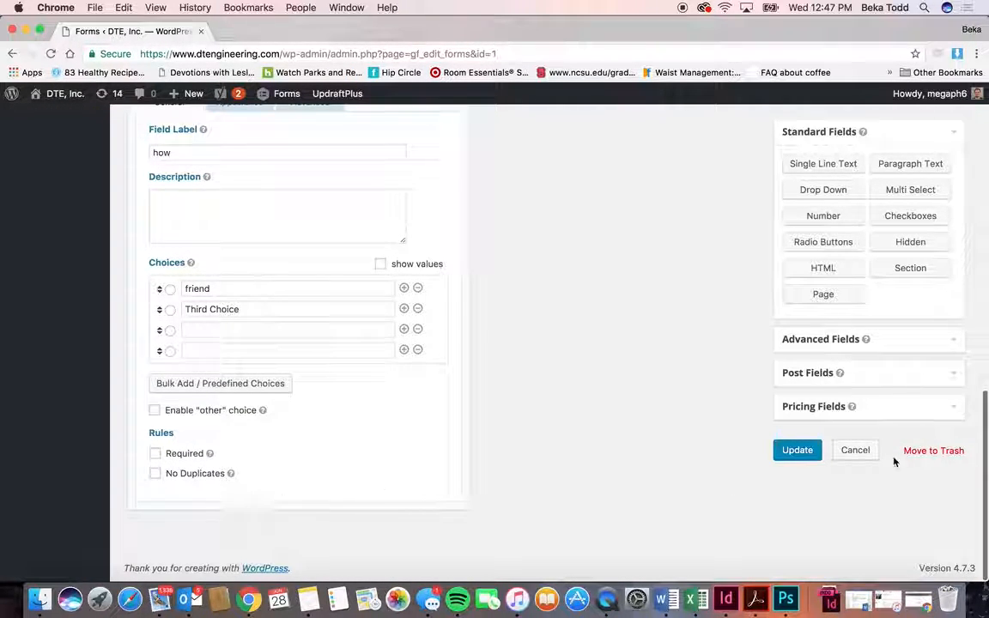
scroll(378, 219, "up", 5)
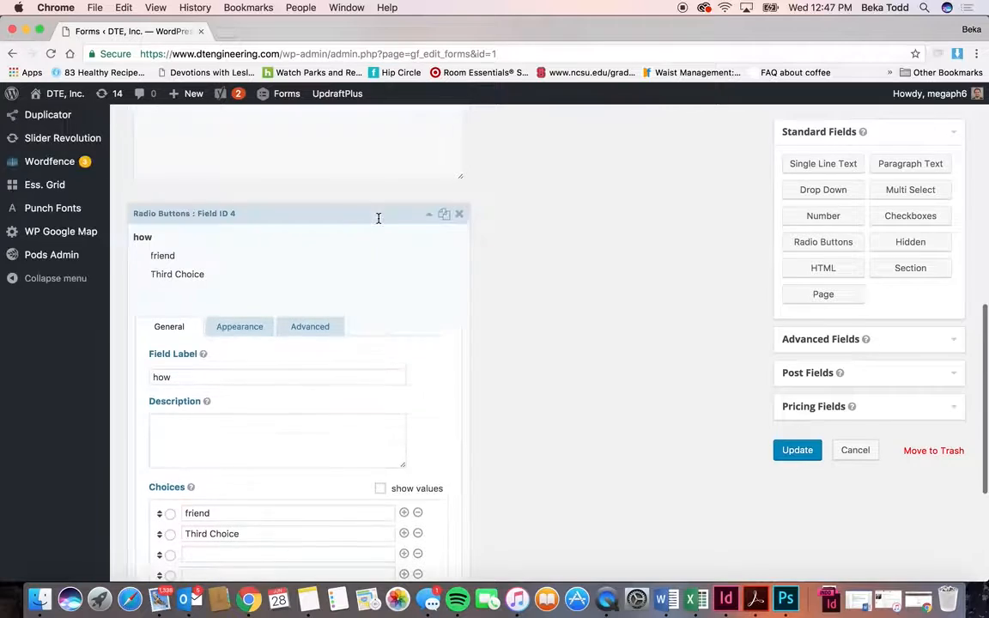
Delete the "how" Radio Buttons field from the Contact form
left_click(459, 213)
left_click(622, 165)
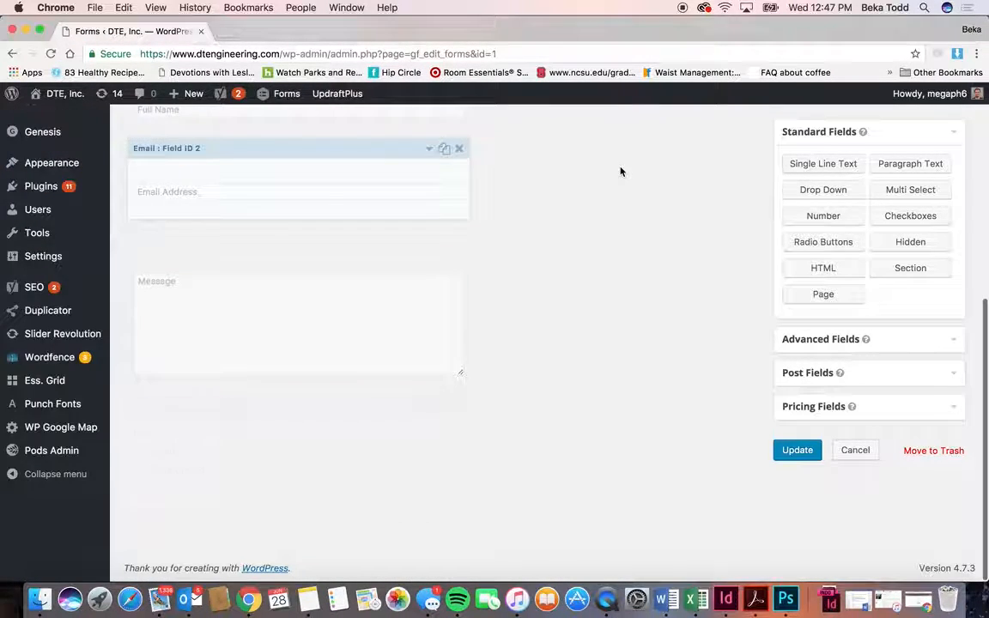
scroll(227, 262, "up", 1)
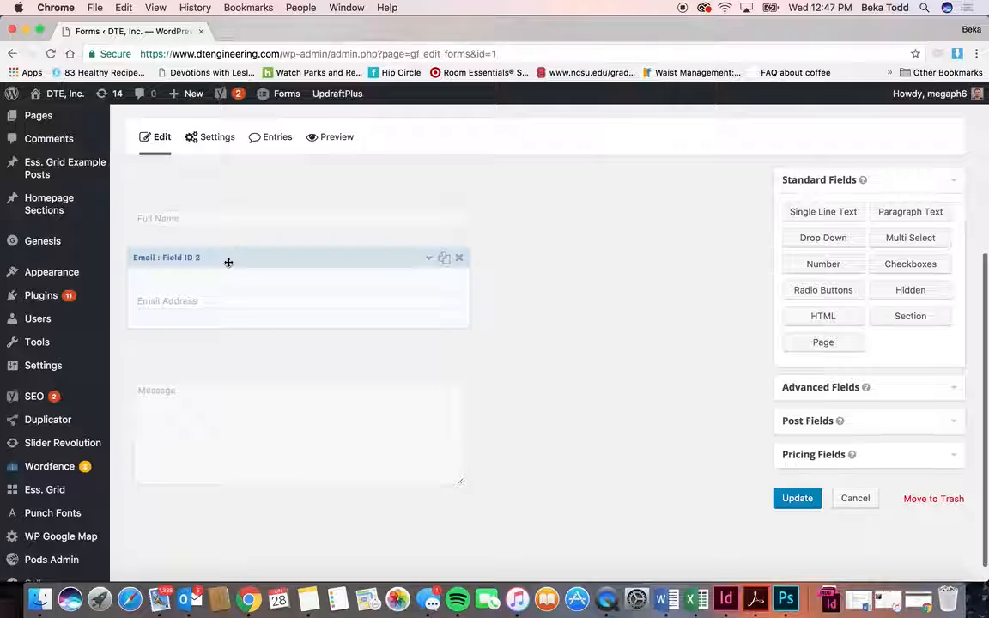
Open the form entries and look through the names, email addresses and messages submitted
scroll(156, 202, "up", 5)
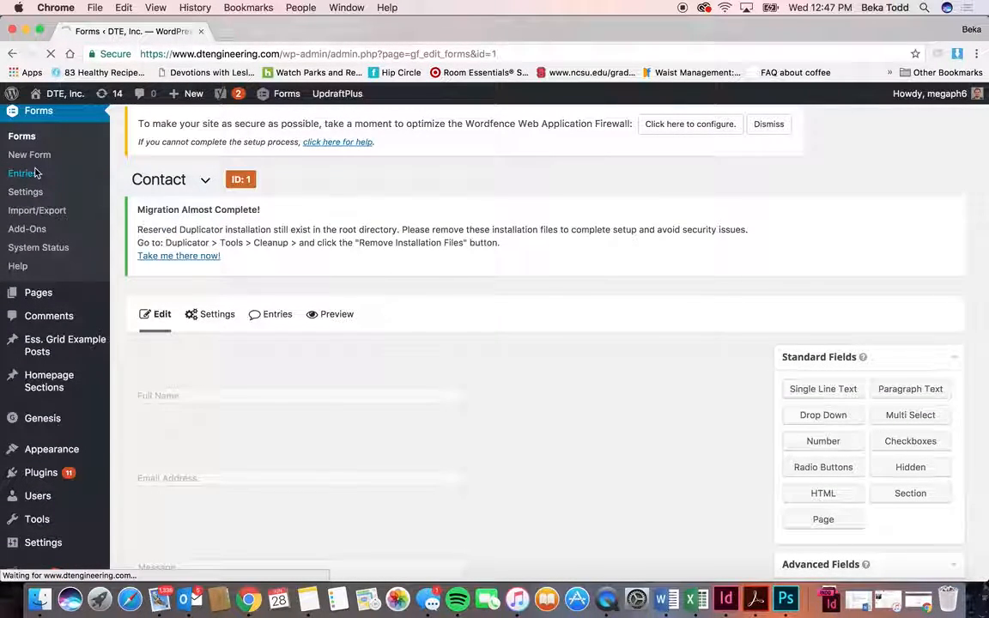
scroll(177, 305, "down", 6)
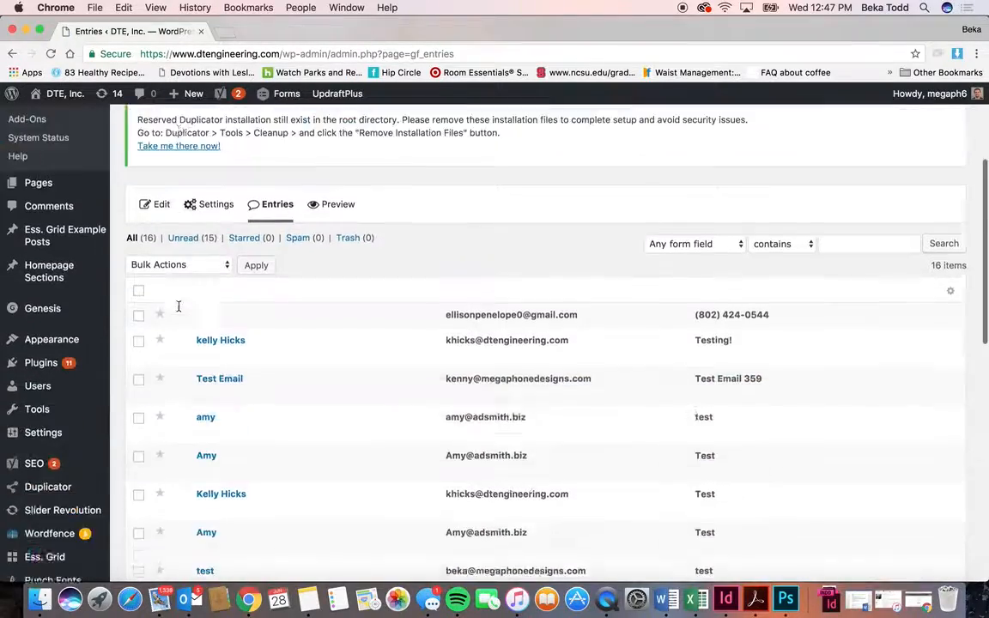
scroll(370, 483, "down", 8)
scroll(457, 439, "up", 6)
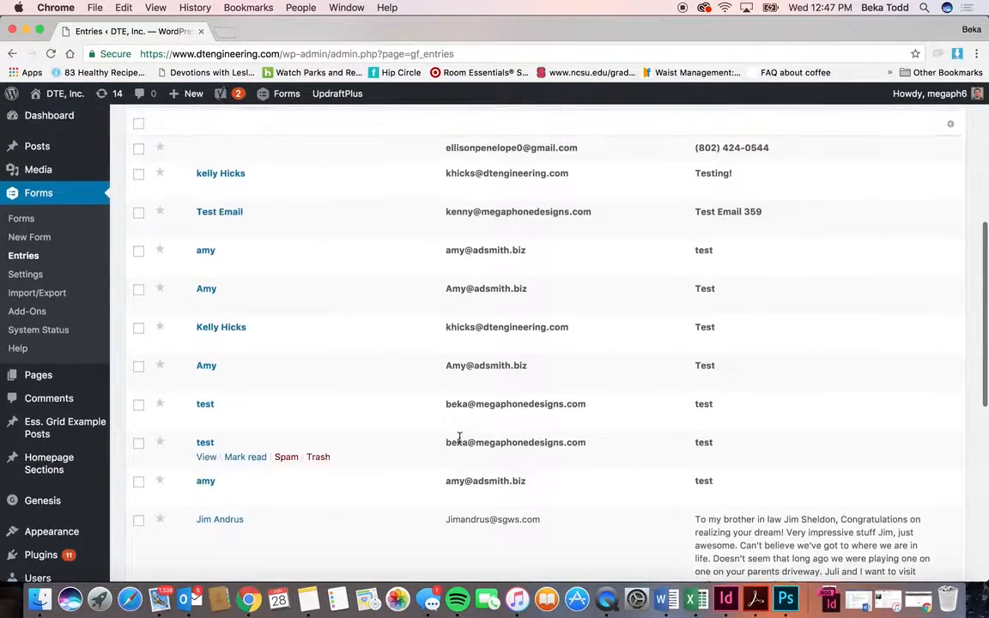
scroll(665, 440, "up", 6)
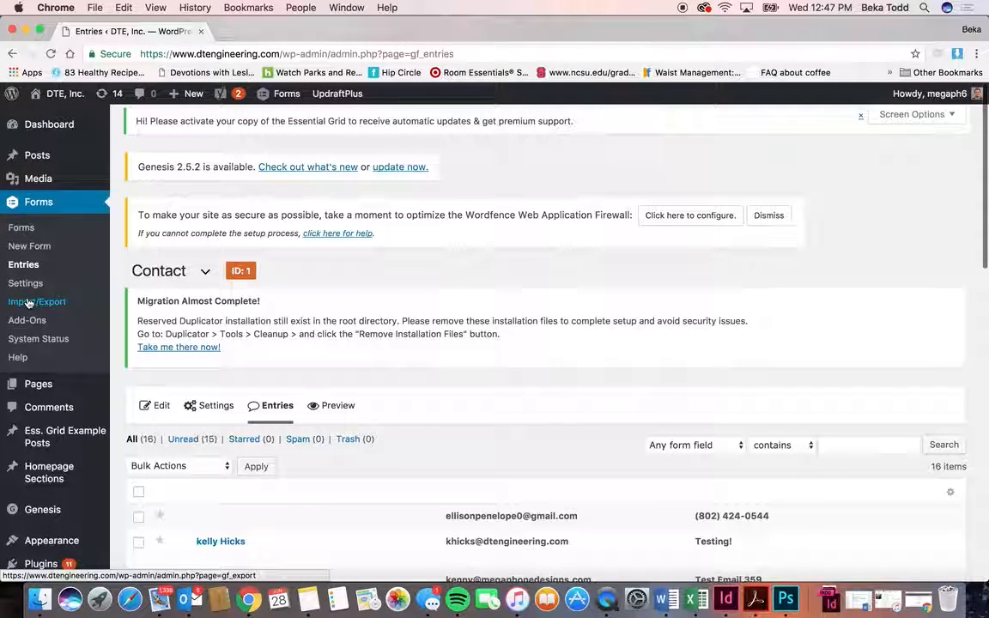
Return to the list of forms and review the Contact form's entries from its own entry there
left_click(27, 227)
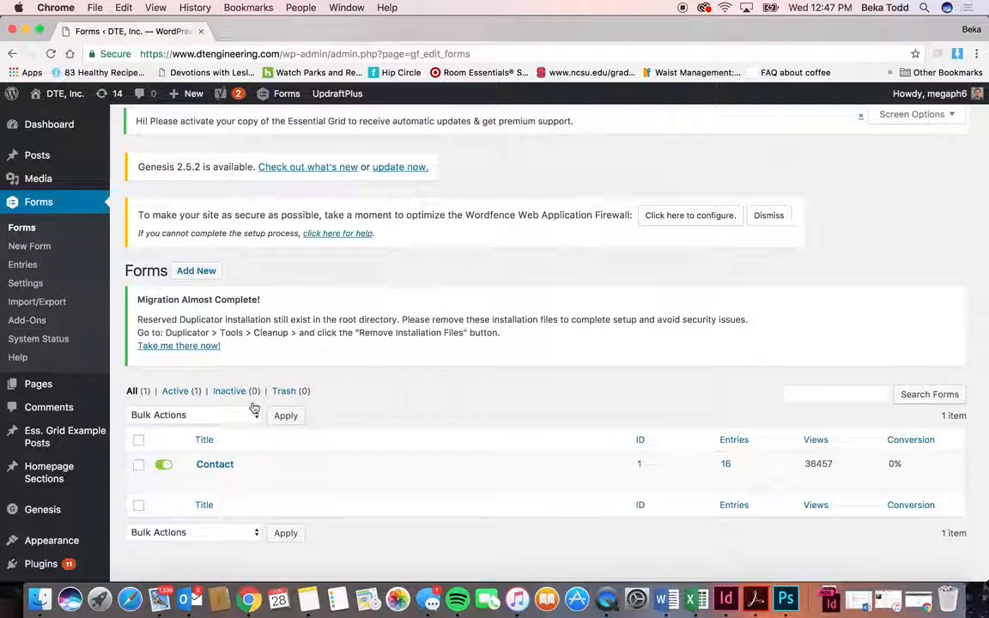
left_click(289, 482)
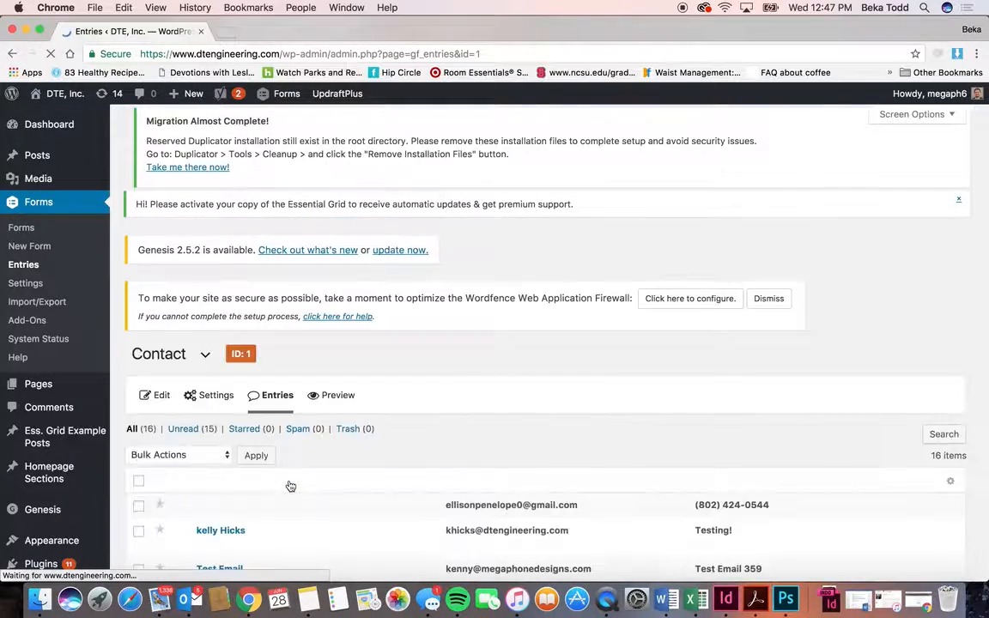
scroll(505, 444, "down", 5)
scroll(505, 443, "down", 3)
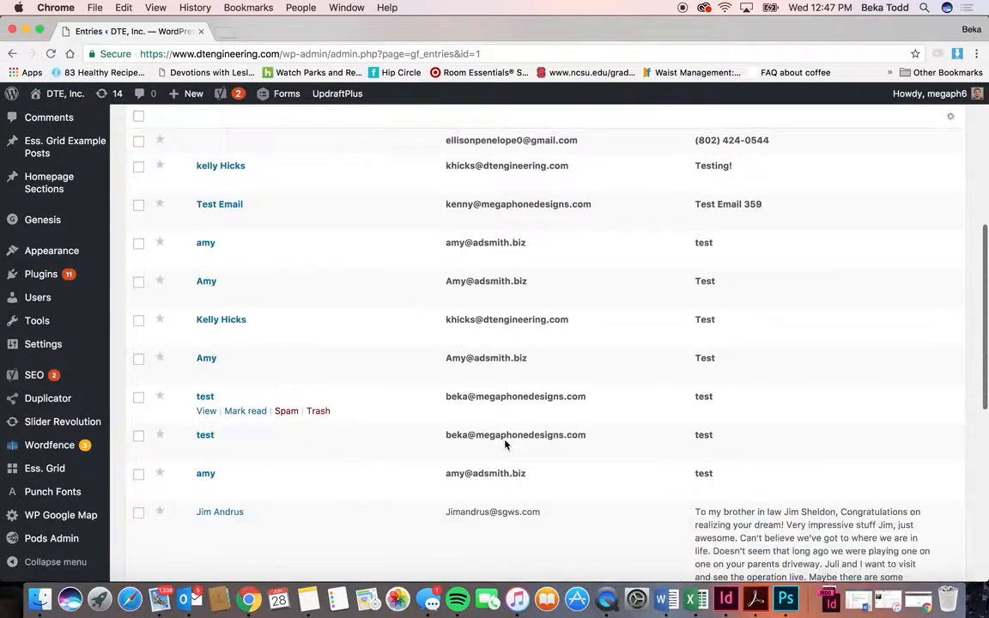
scroll(505, 444, "up", 10)
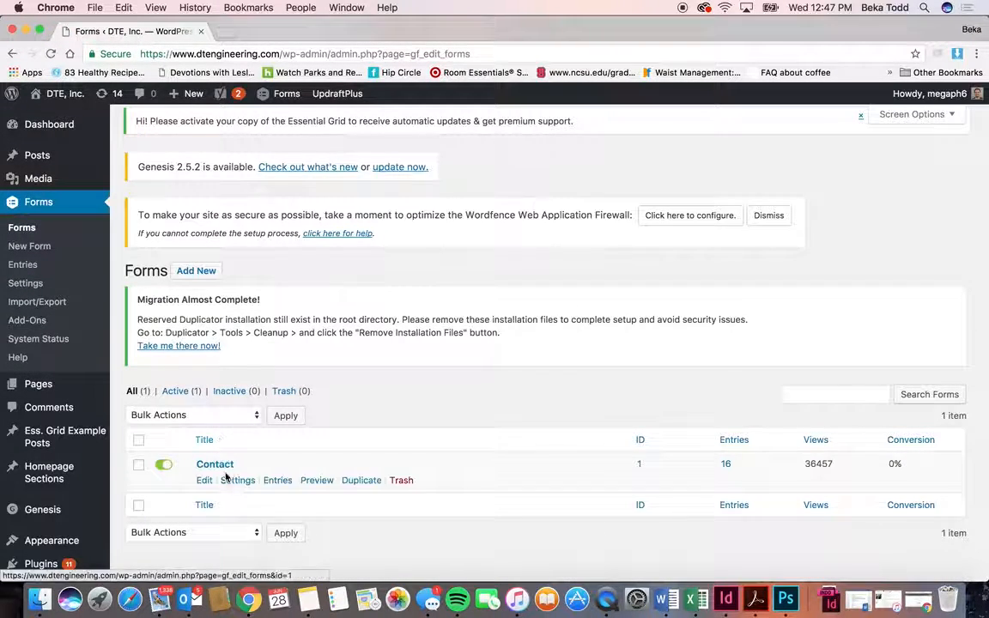
Open the Contact form's notifications and duplicate the notification for the company's general contact address
mouse_move(233, 486)
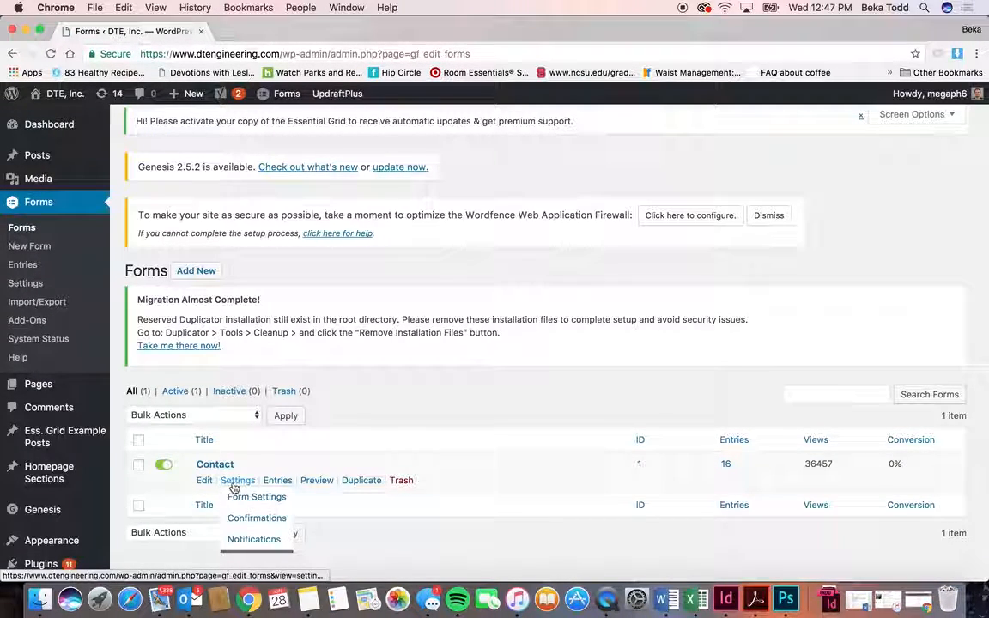
left_click(255, 539)
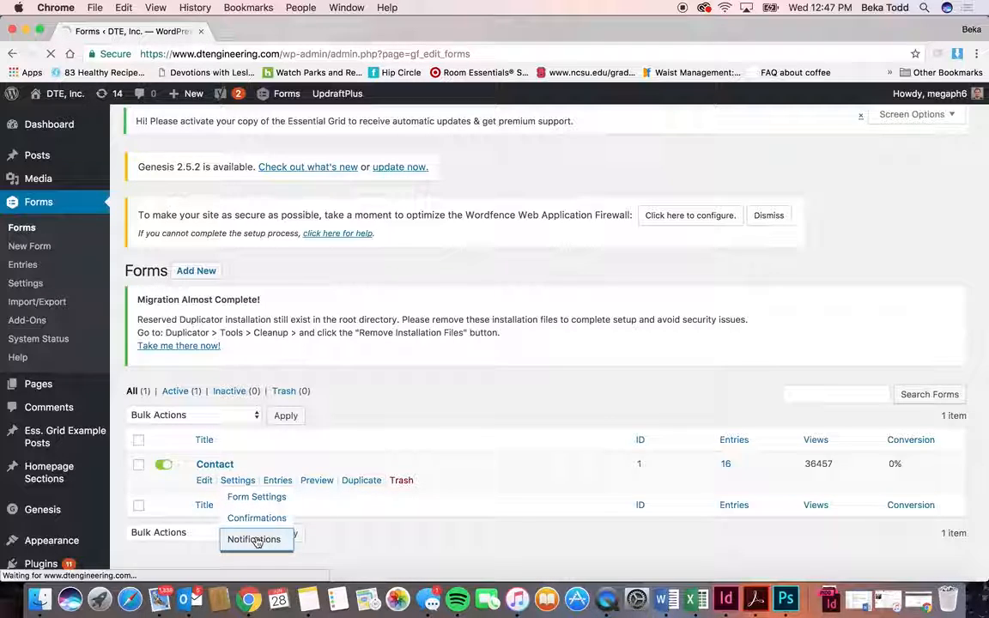
scroll(396, 411, "down", 5)
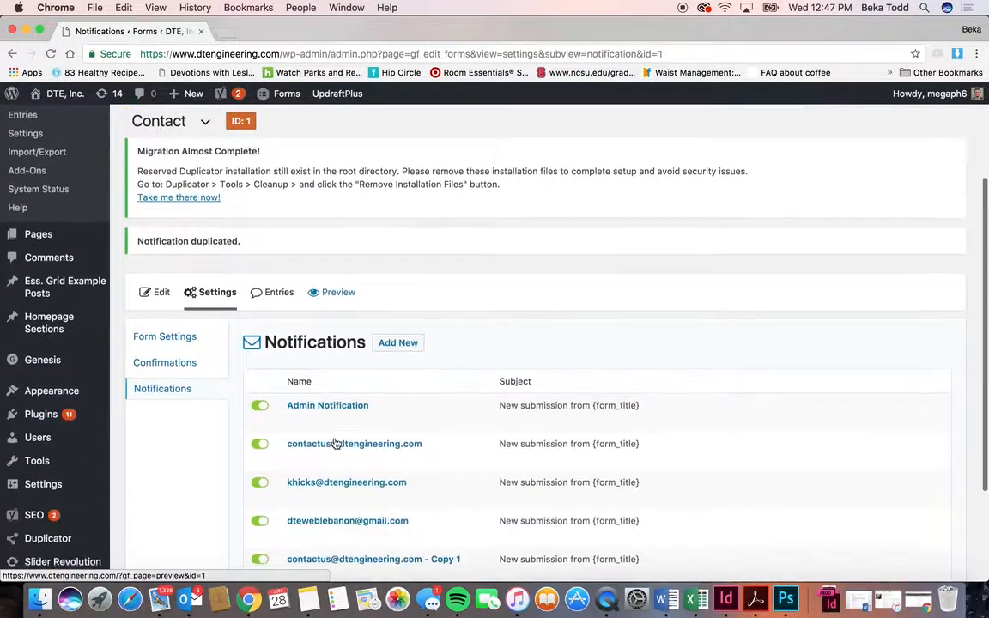
Open the "Copy 1" notification and examine its name, Send to Email, subject, message and conditional logic settings
scroll(335, 443, "down", 2)
left_click(360, 496)
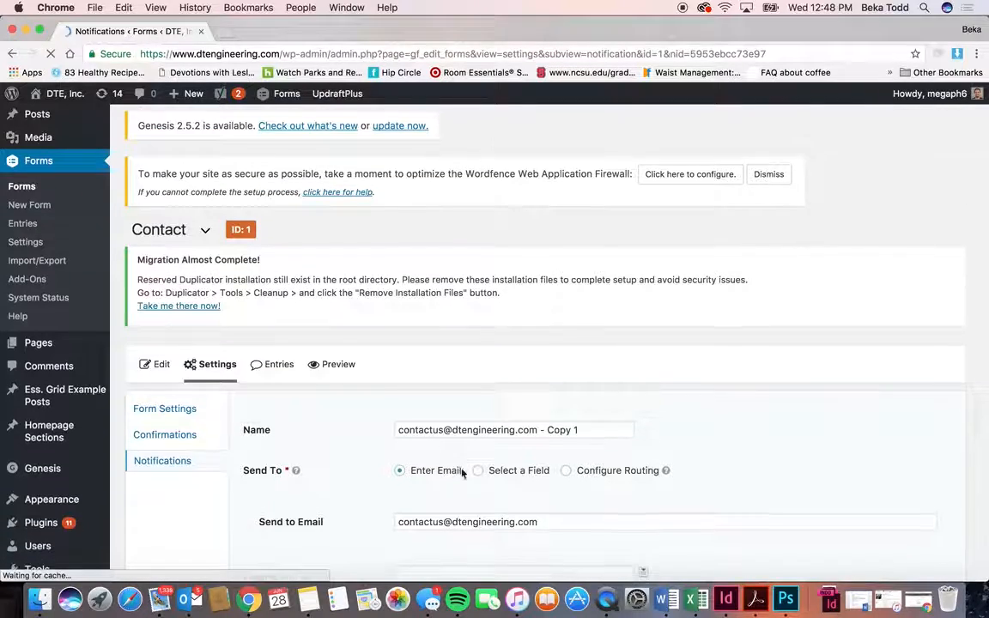
triple_click(488, 431)
scroll(488, 430, "down", 3)
triple_click(489, 428)
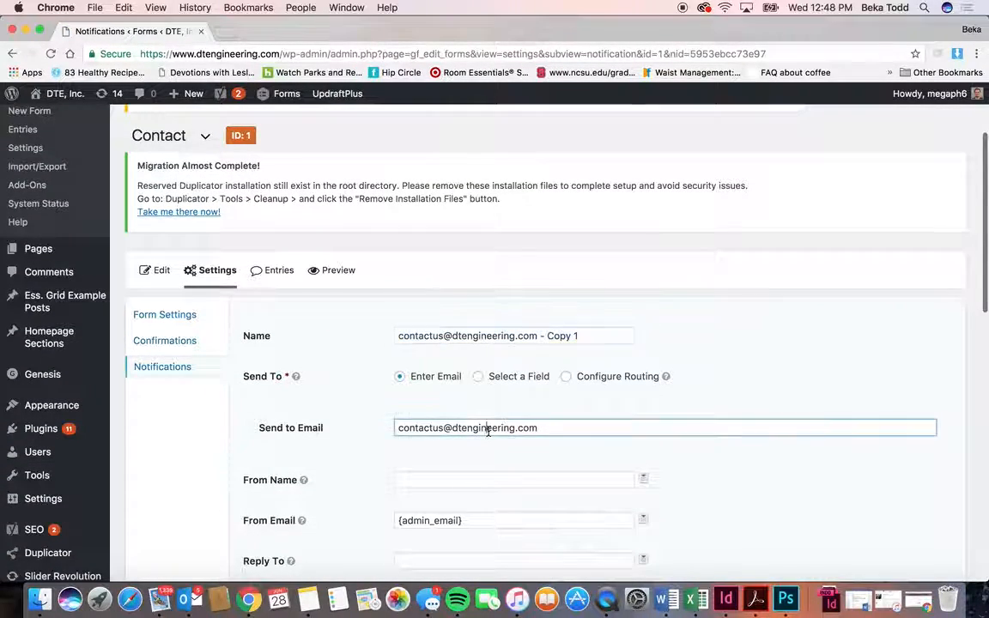
scroll(489, 431, "down", 15)
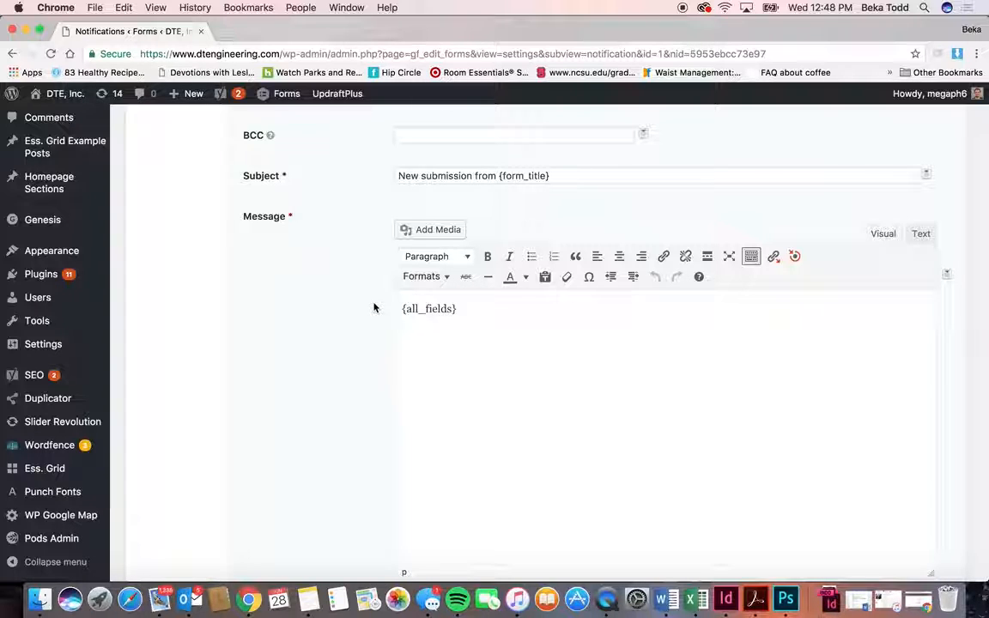
scroll(365, 319, "down", 1)
scroll(365, 318, "down", 7)
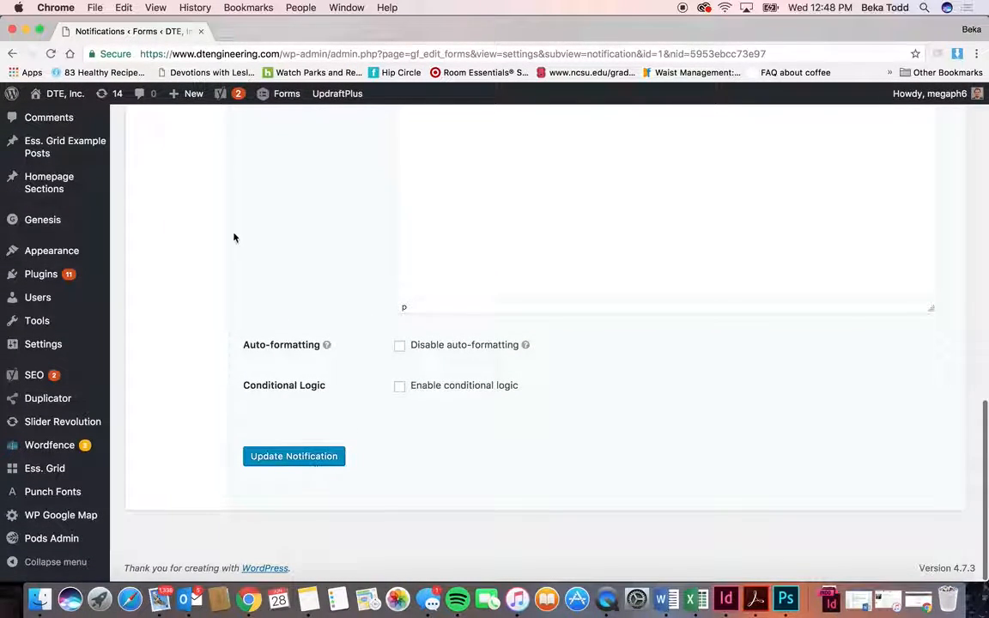
Return to the Contact form's notifications list and delete the "Copy 1" notification
scroll(234, 237, "up", 8)
left_click(32, 222)
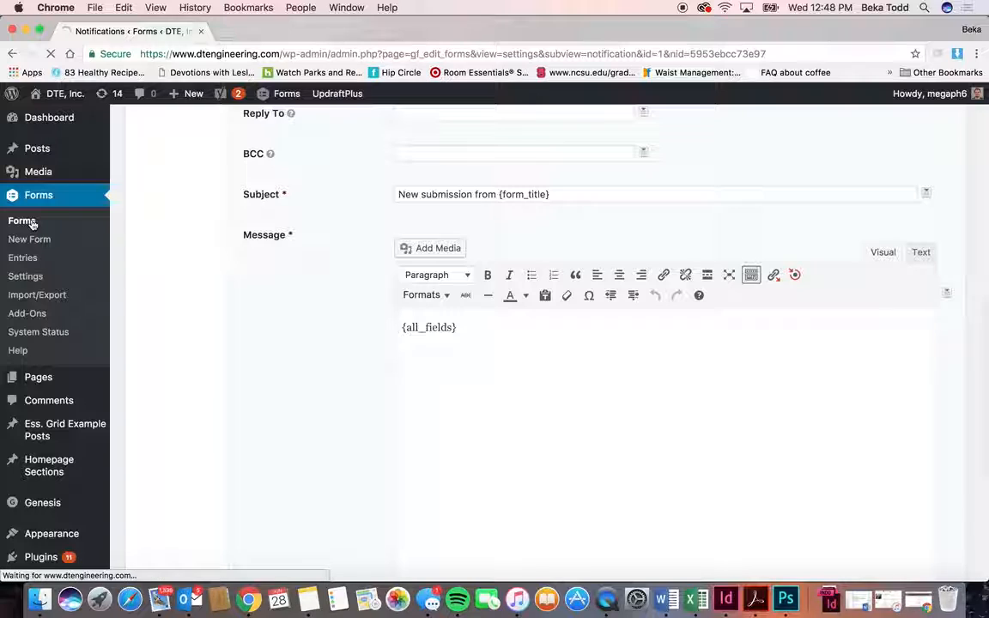
scroll(332, 428, "down", 2)
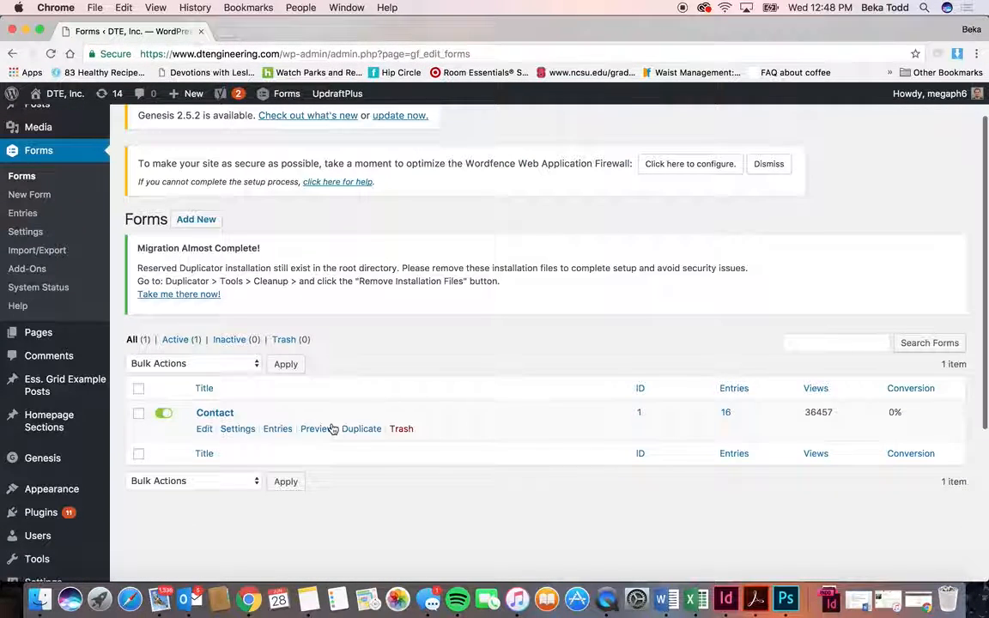
mouse_move(240, 429)
left_click(253, 489)
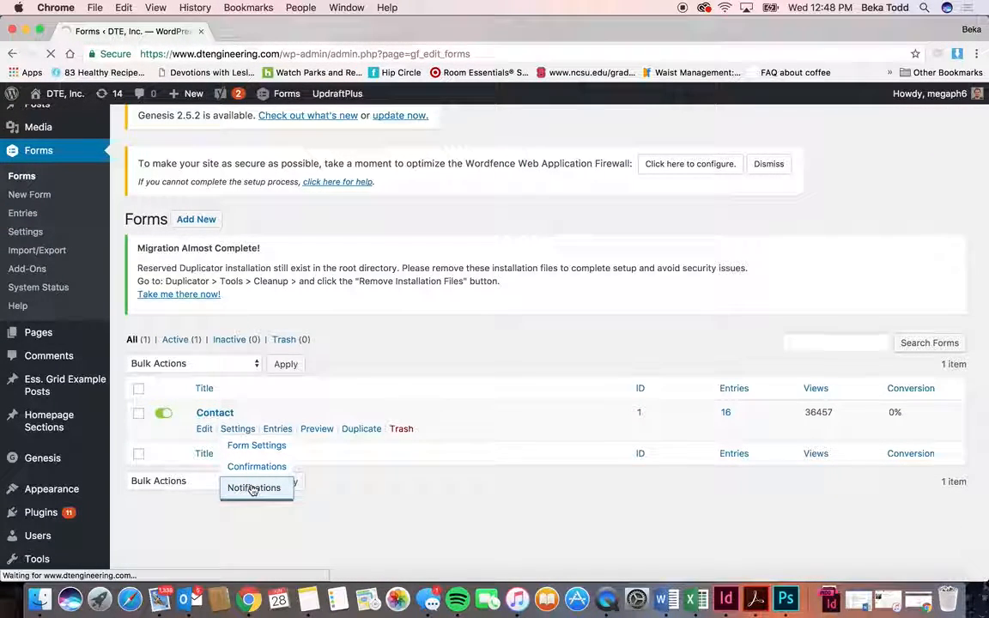
scroll(407, 480, "down", 5)
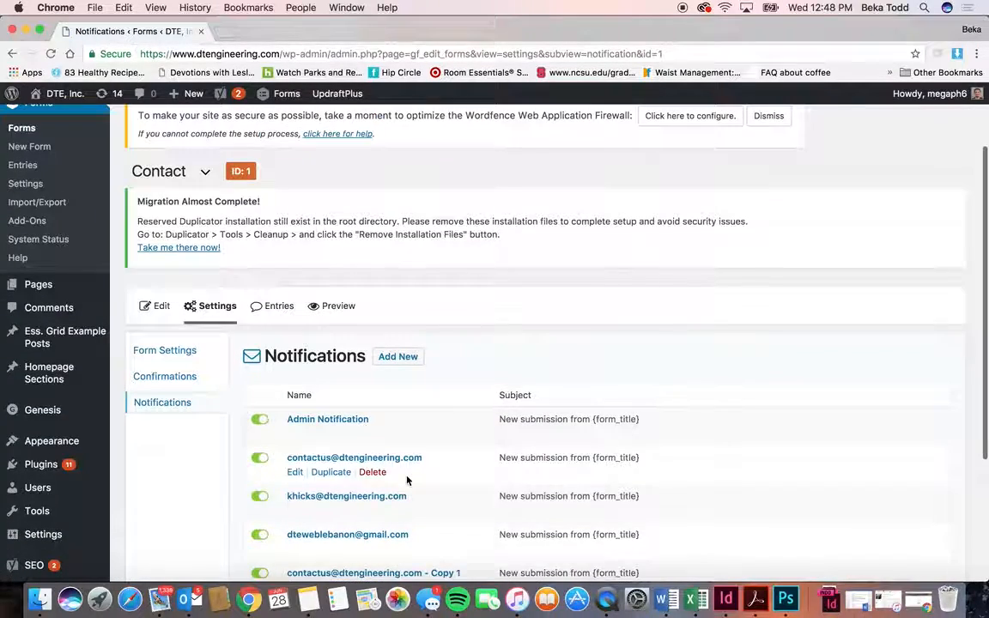
scroll(407, 480, "down", 1)
left_click(372, 396)
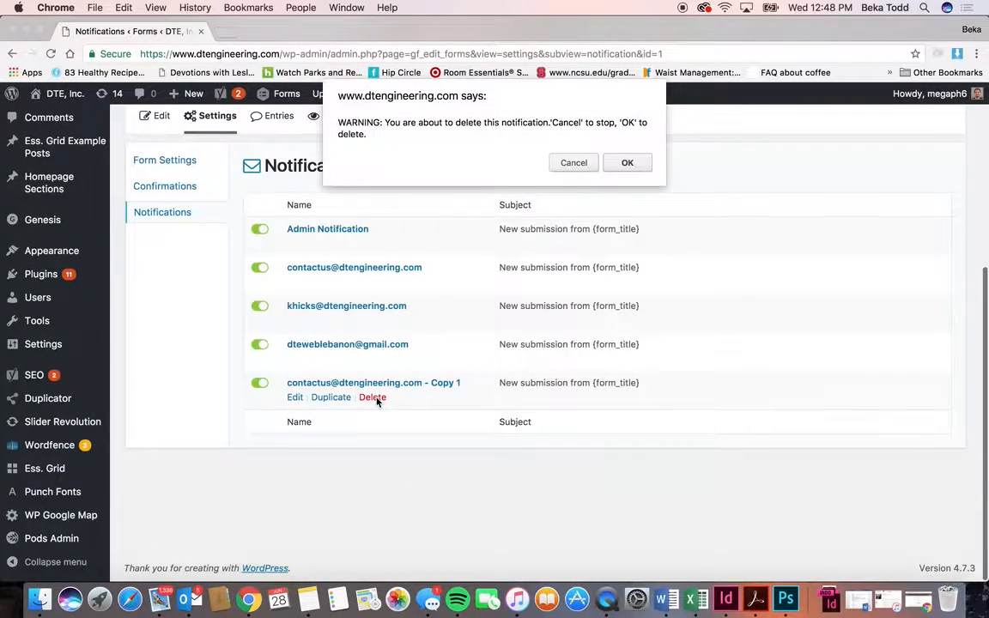
left_click(612, 163)
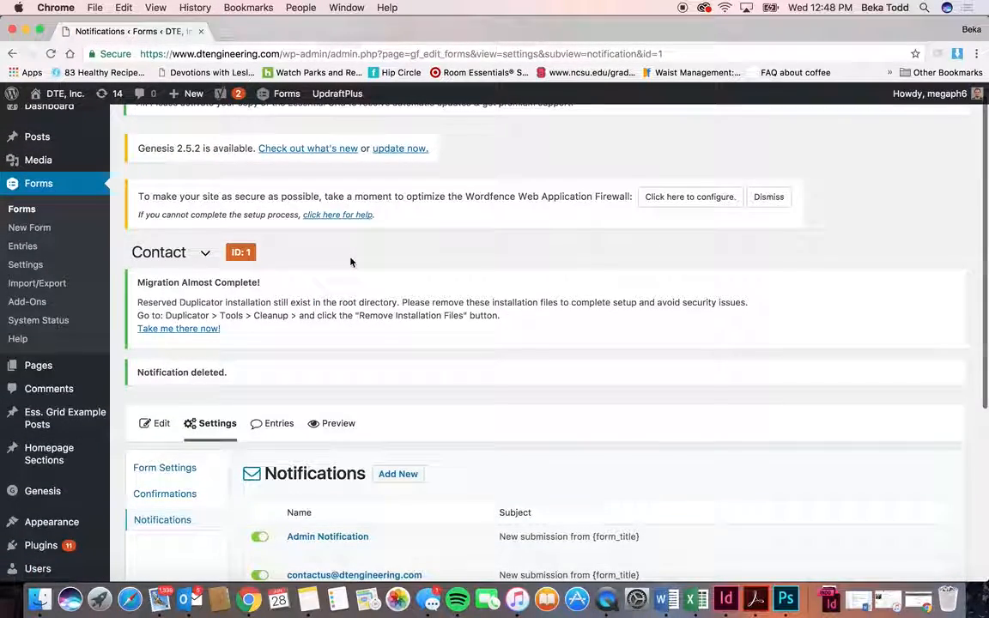
Open the Pages list, and view the live site's Our Work page in a new browser tab
scroll(350, 262, "down", 2)
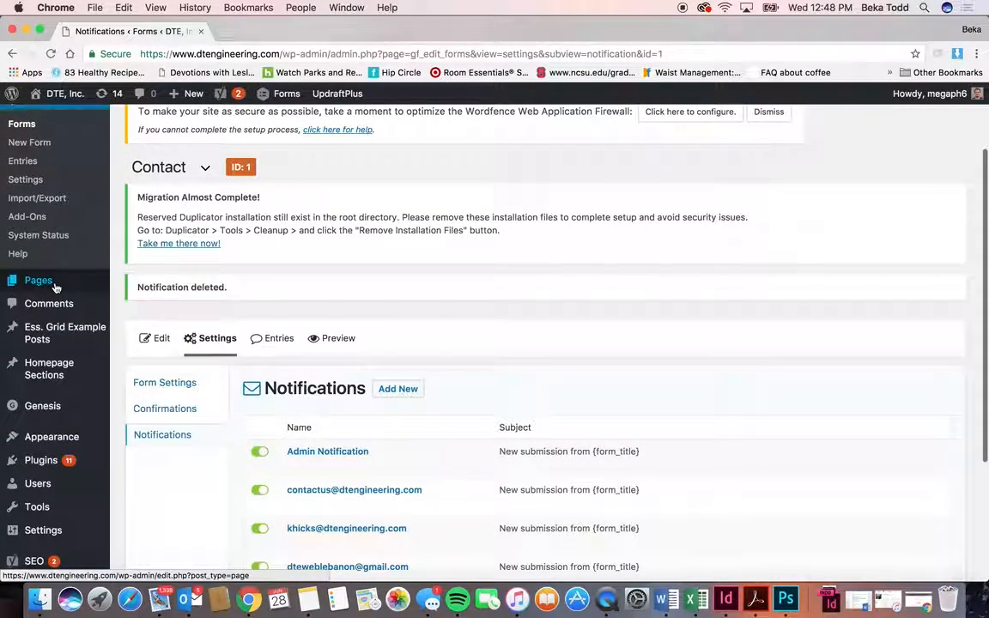
left_click(55, 286)
right_click(55, 96)
left_click(86, 101)
left_click(222, 35)
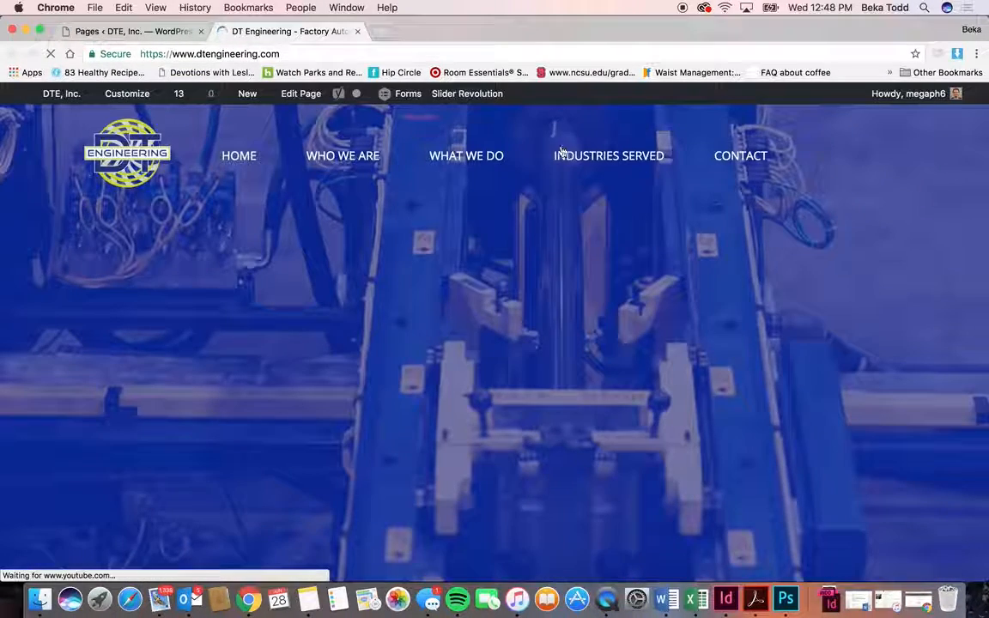
mouse_move(485, 157)
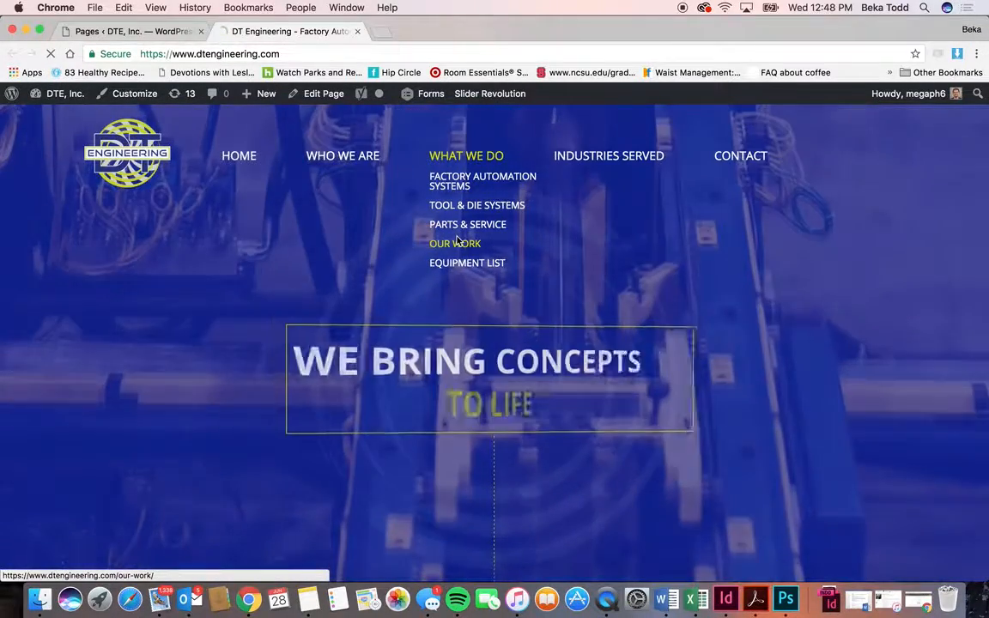
left_click(458, 243)
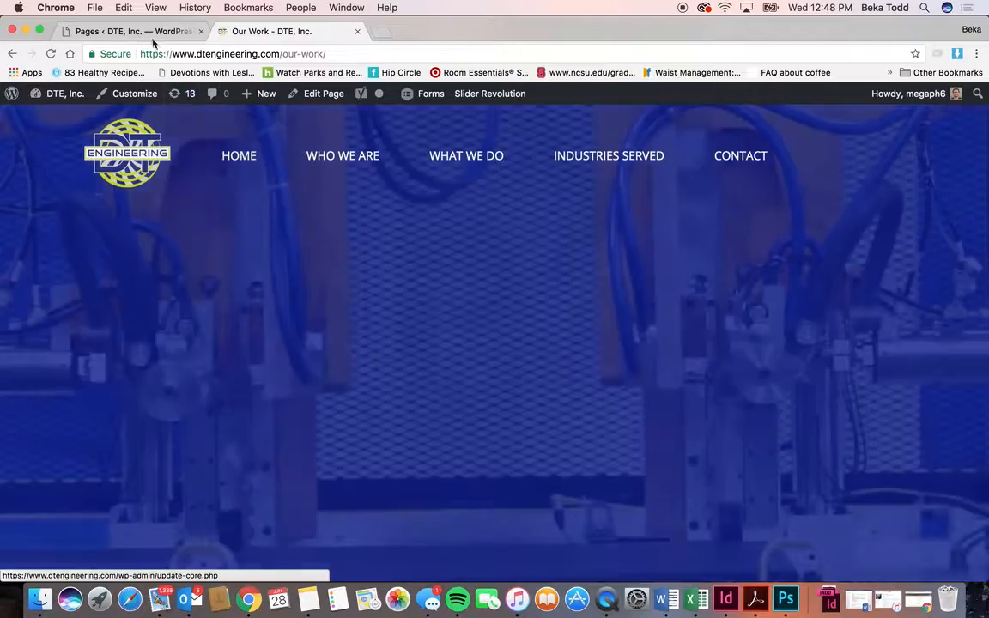
Return to the dashboard's Pages list and open the Automotive page for editing to examine its content shortcode
left_click(148, 33)
scroll(319, 247, "down", 1)
scroll(320, 247, "down", 5)
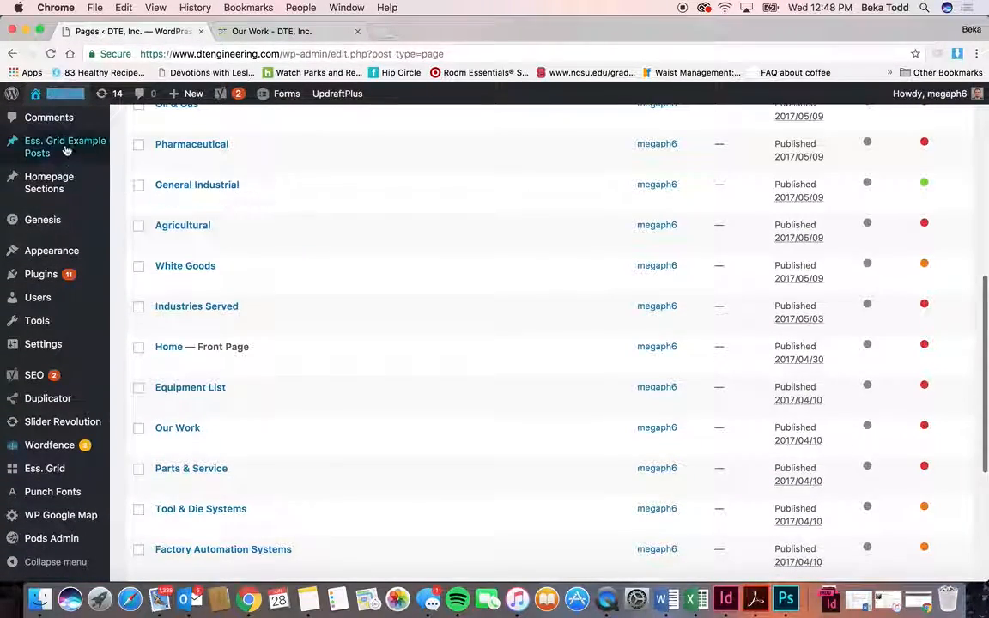
scroll(110, 290, "up", 1)
scroll(110, 290, "up", 1)
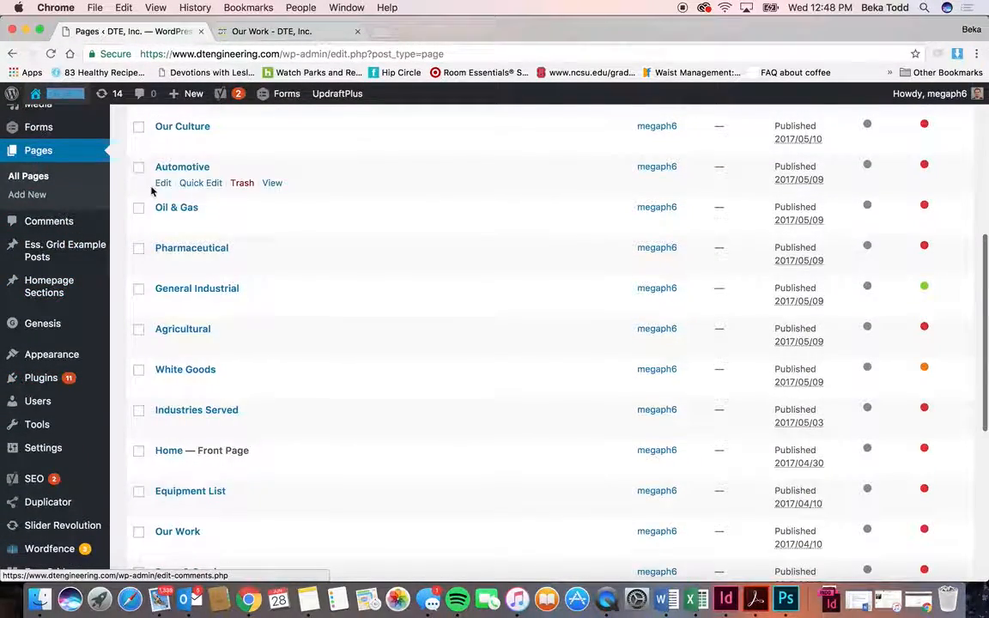
left_click(172, 169)
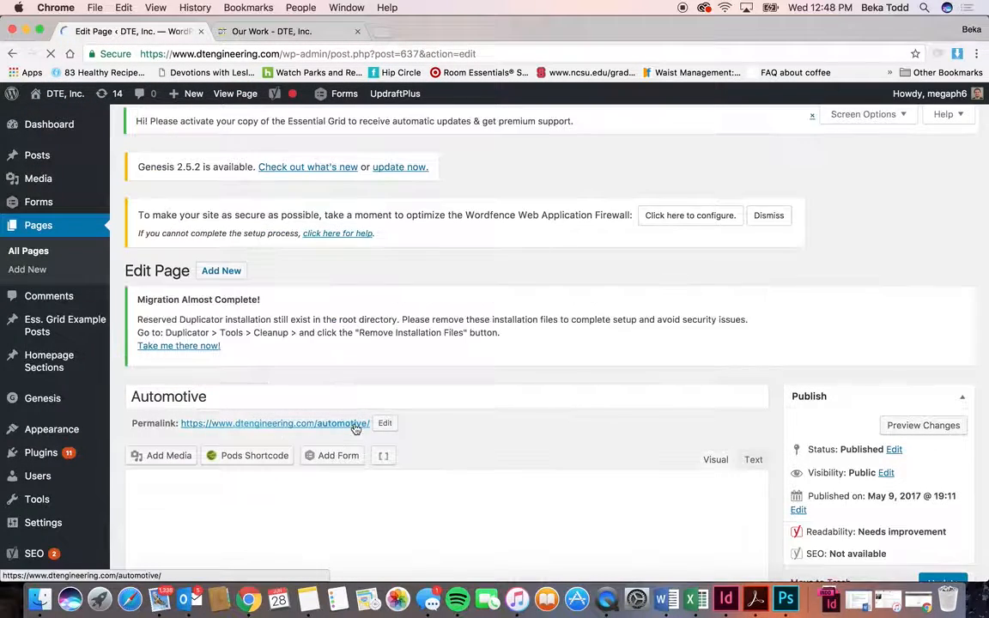
scroll(356, 426, "down", 2)
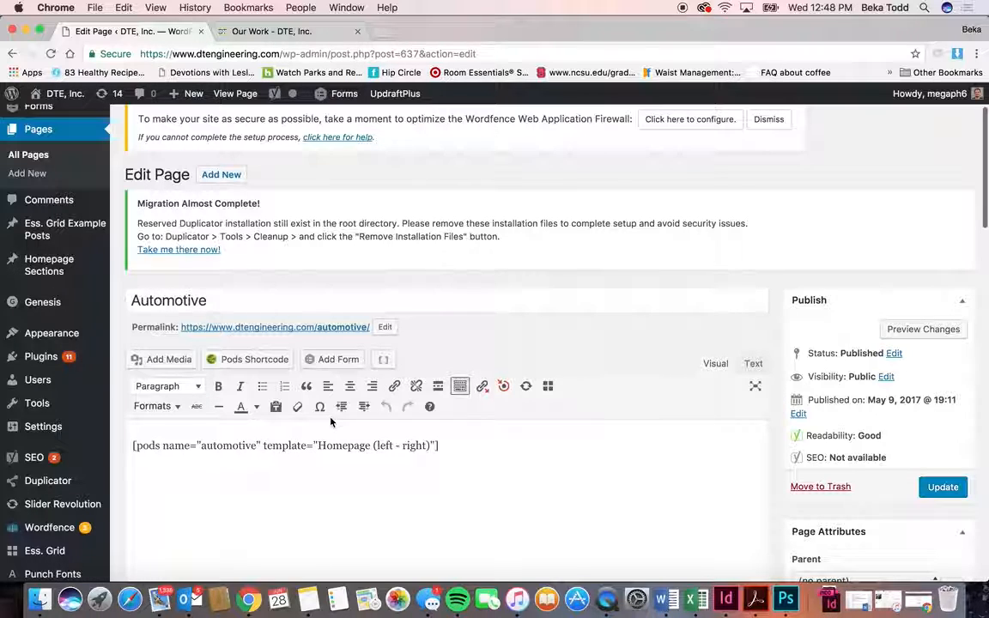
Open the Ess. Grid Example Posts list
mouse_move(64, 273)
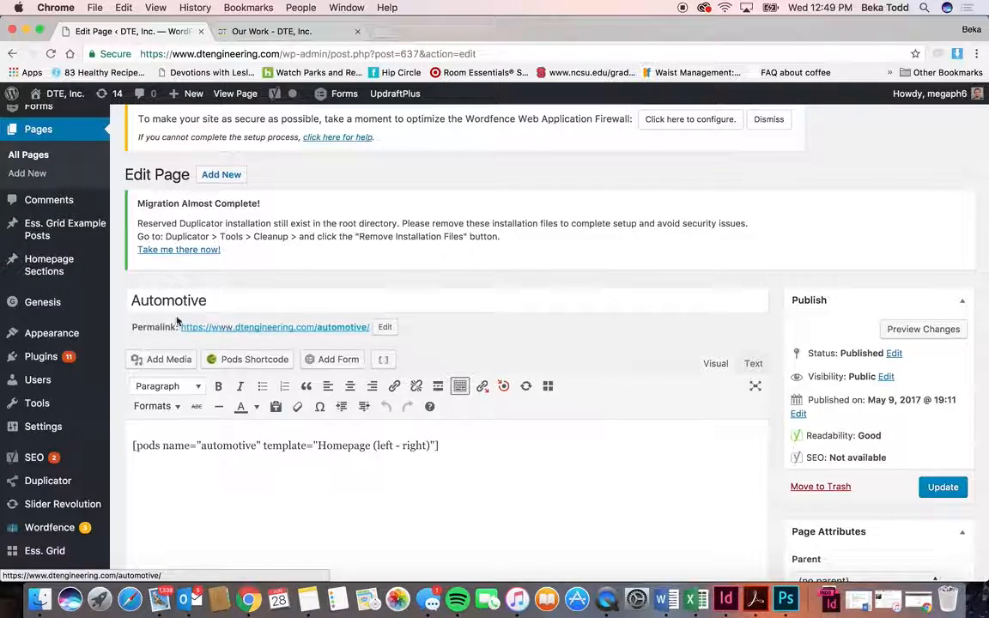
scroll(65, 222, "up", 2)
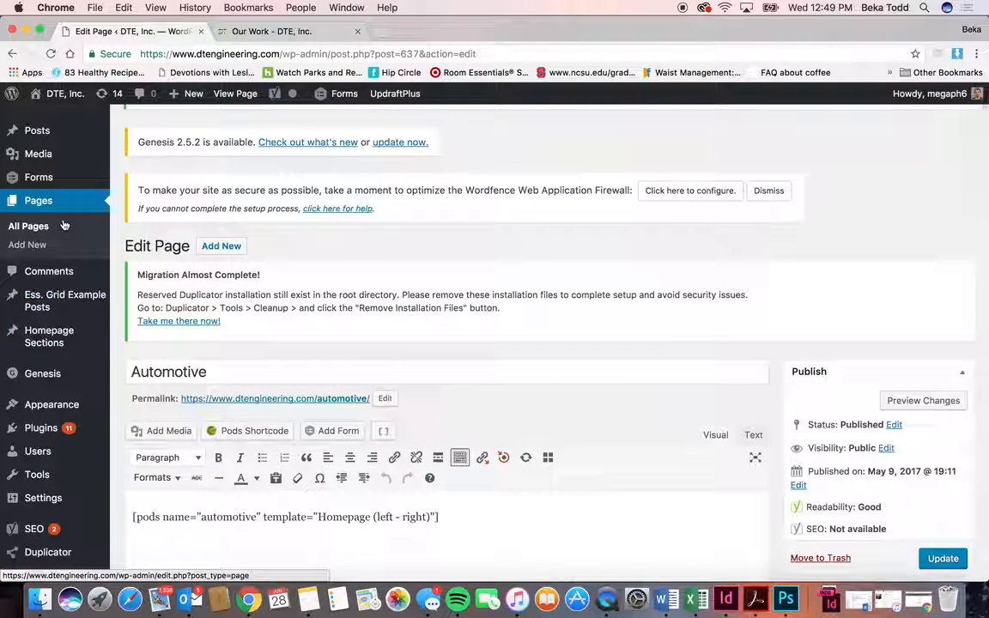
mouse_move(62, 300)
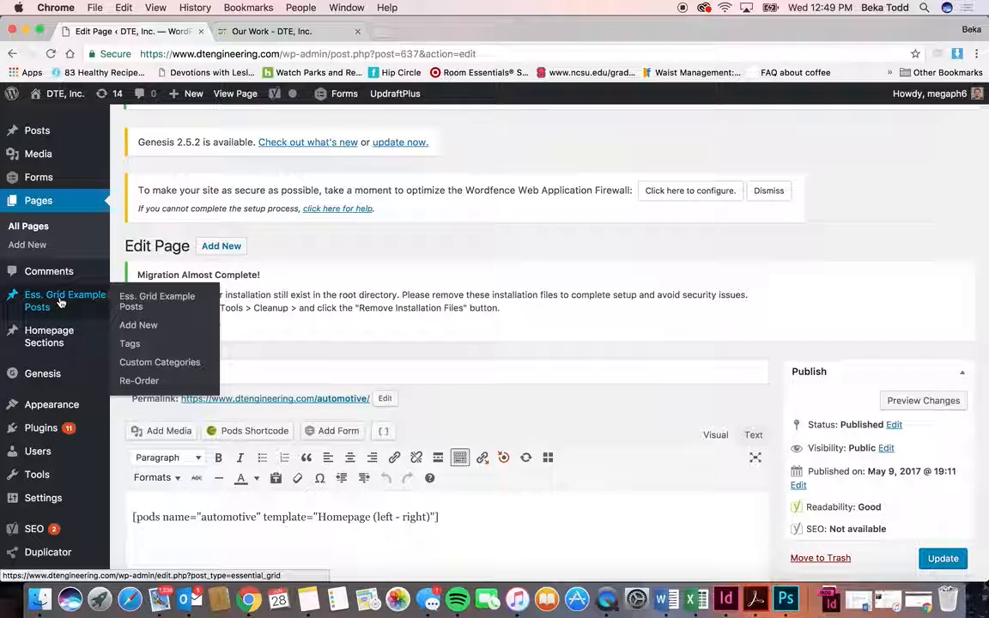
left_click(60, 303)
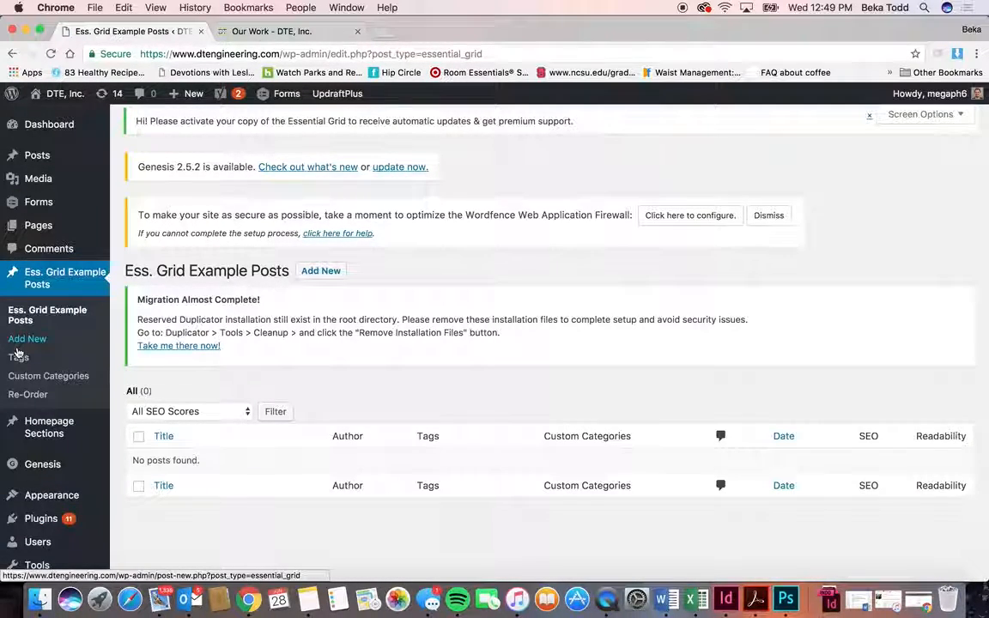
Open the Agricultural list under Homepage Sections, and view the live site's Agricultural page in the other browser tab
mouse_move(41, 433)
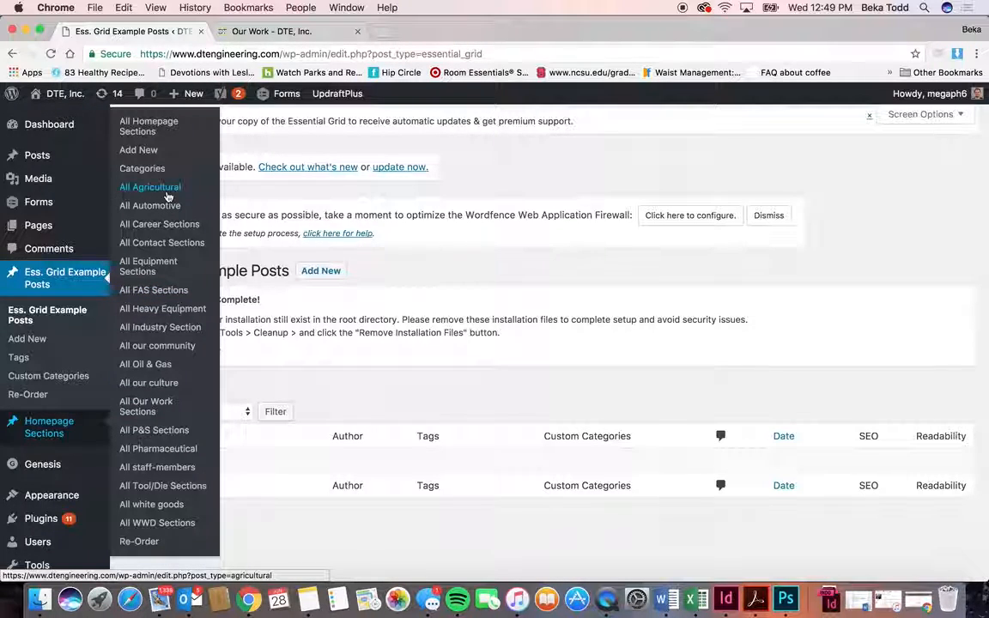
left_click(266, 31)
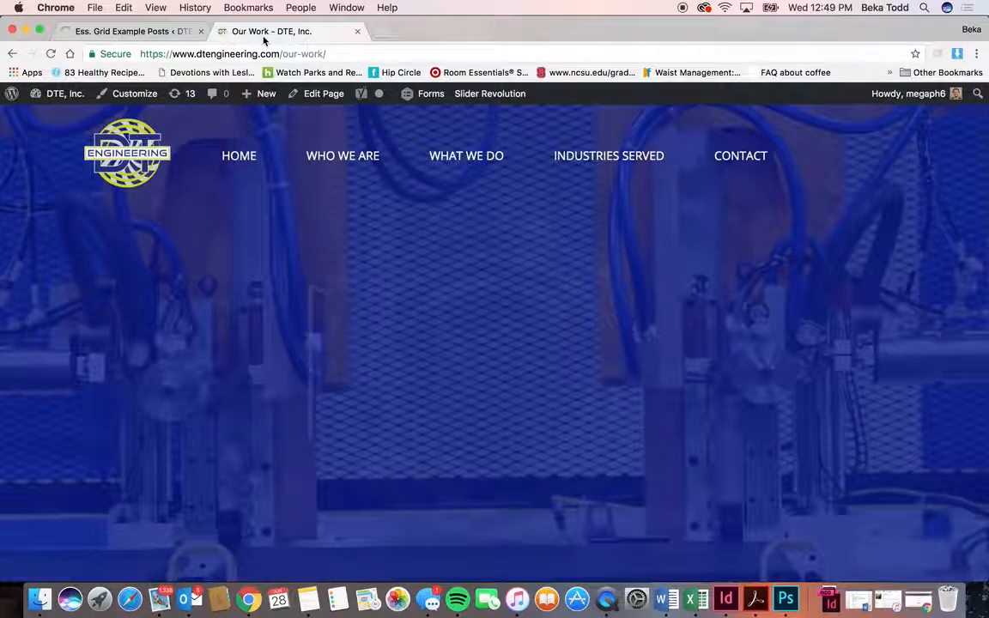
mouse_move(599, 163)
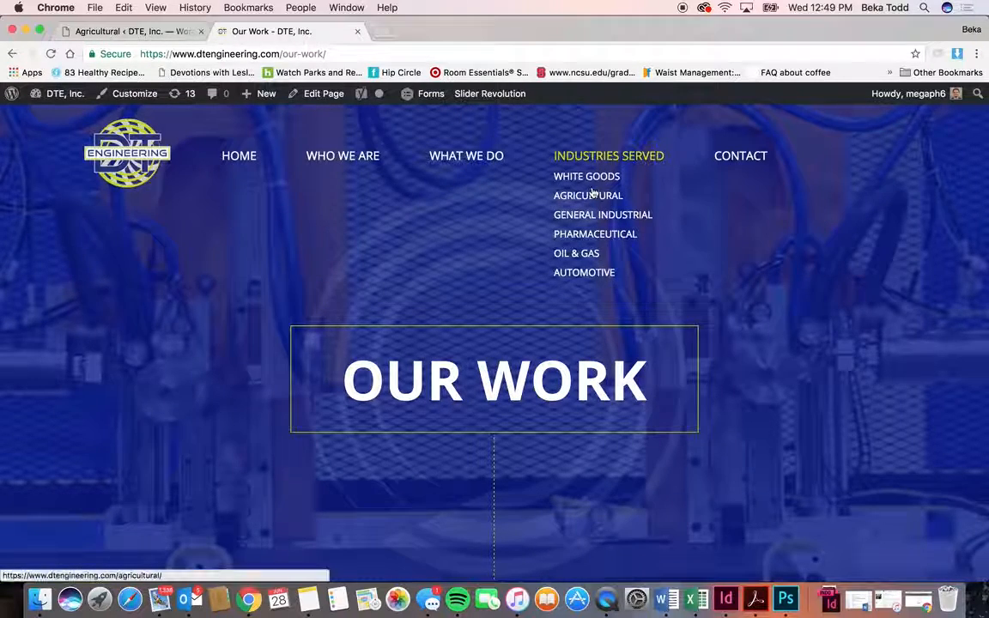
left_click(591, 200)
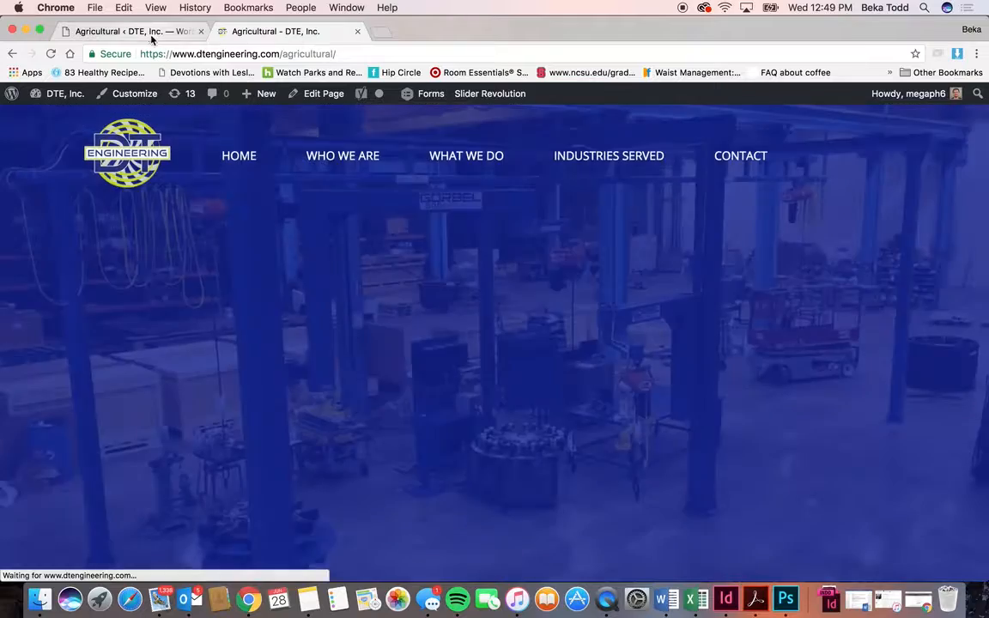
Return to the dashboard's Agricultural list and look through its Slider, Agricultural, List and Photo entries
left_click(148, 35)
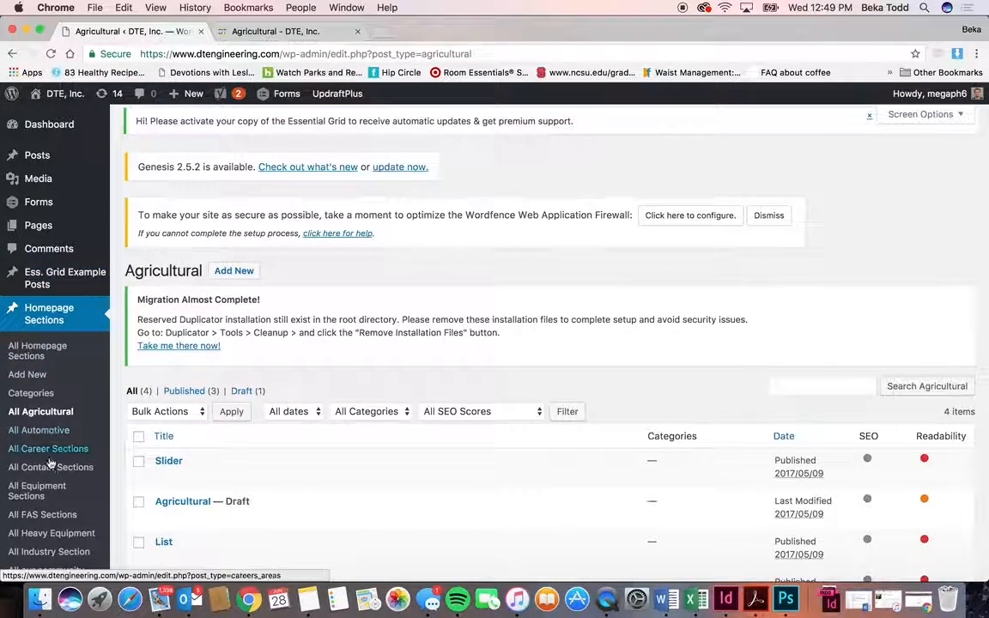
mouse_move(249, 477)
scroll(249, 477, "down", 5)
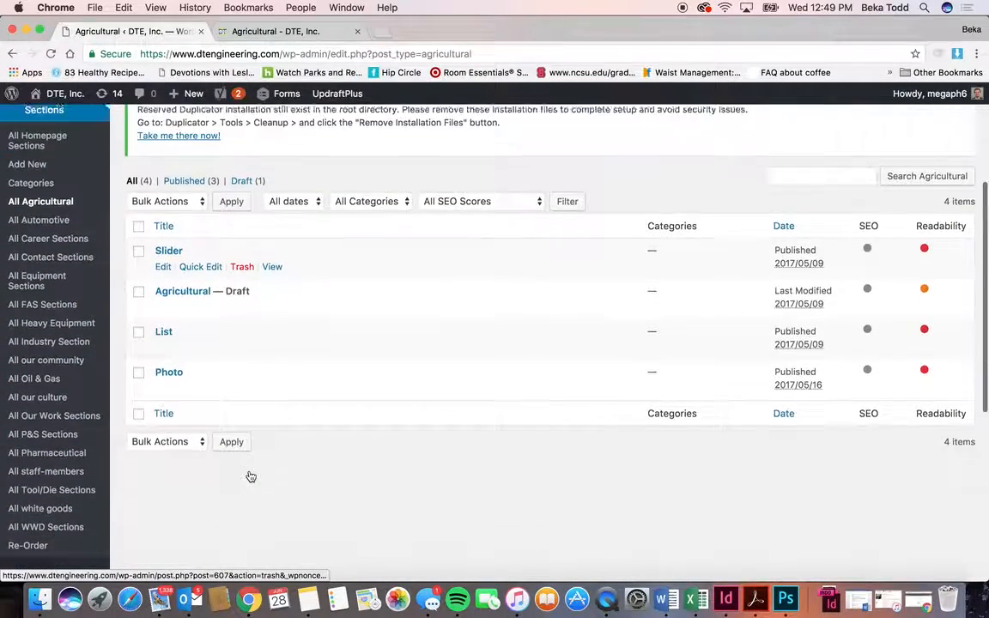
mouse_move(161, 306)
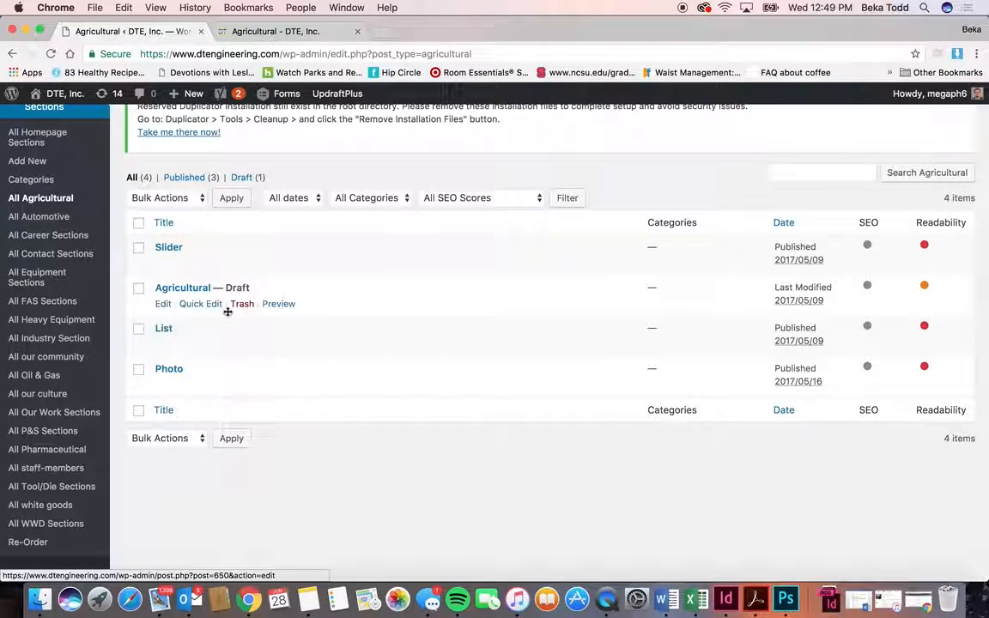
mouse_move(212, 322)
mouse_move(239, 294)
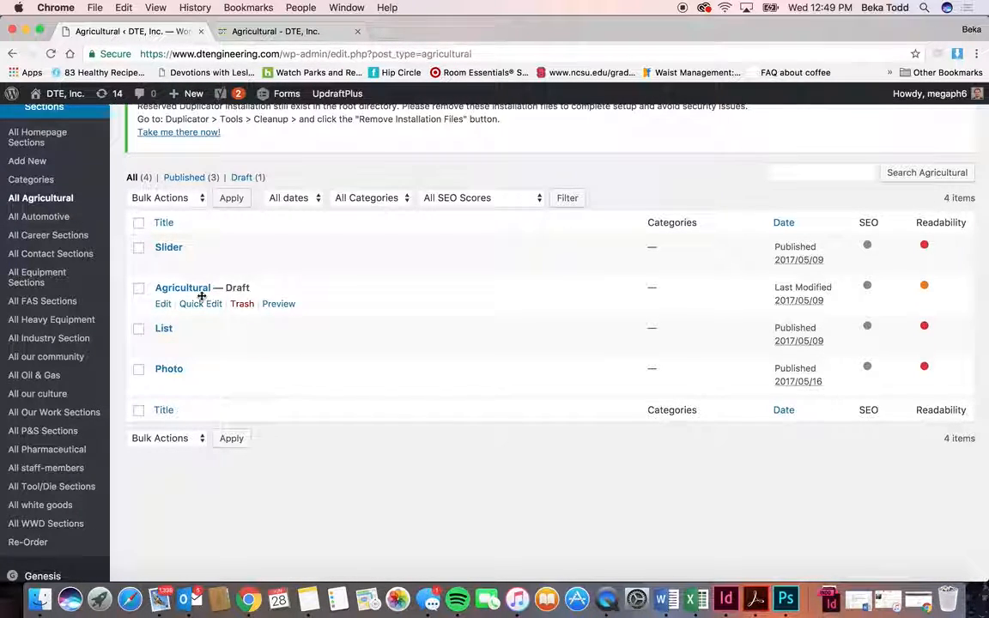
Examine the live Agricultural page from its title banner through the equipment list and photo down to the contact form
left_click(331, 33)
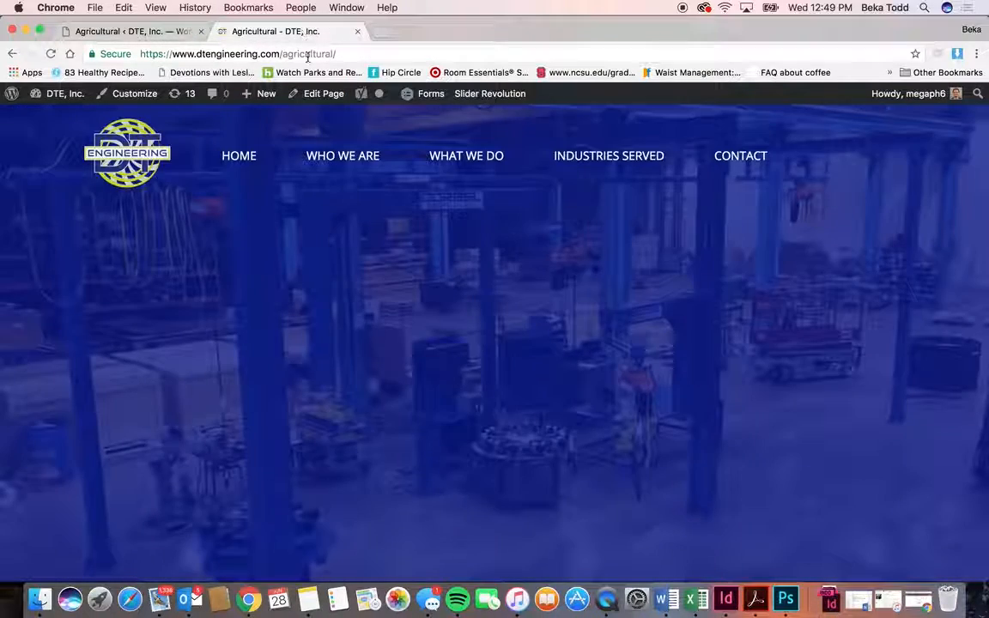
scroll(395, 287, "down", 2)
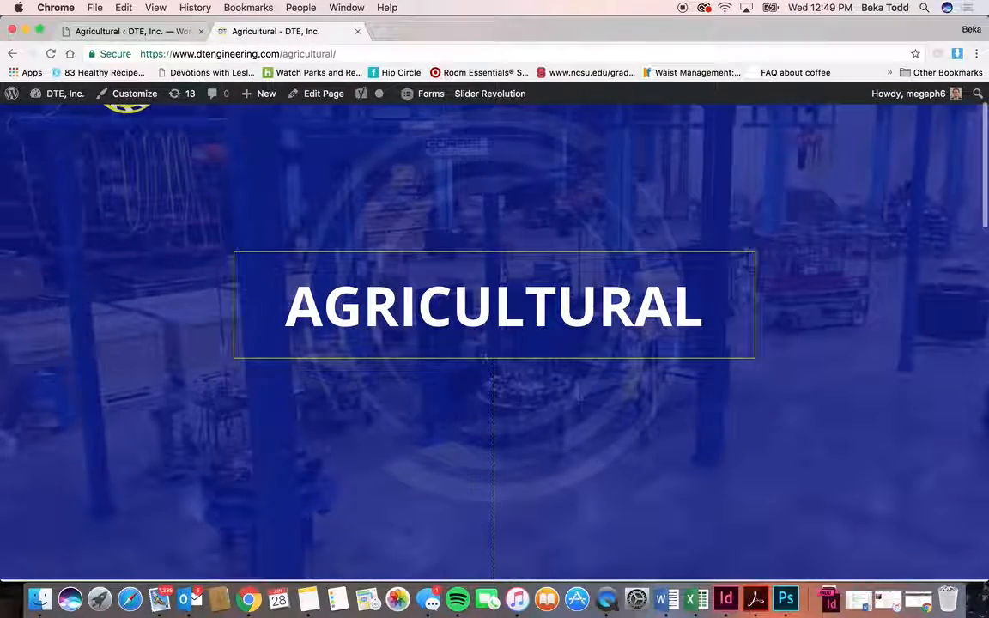
scroll(684, 301, "down", 10)
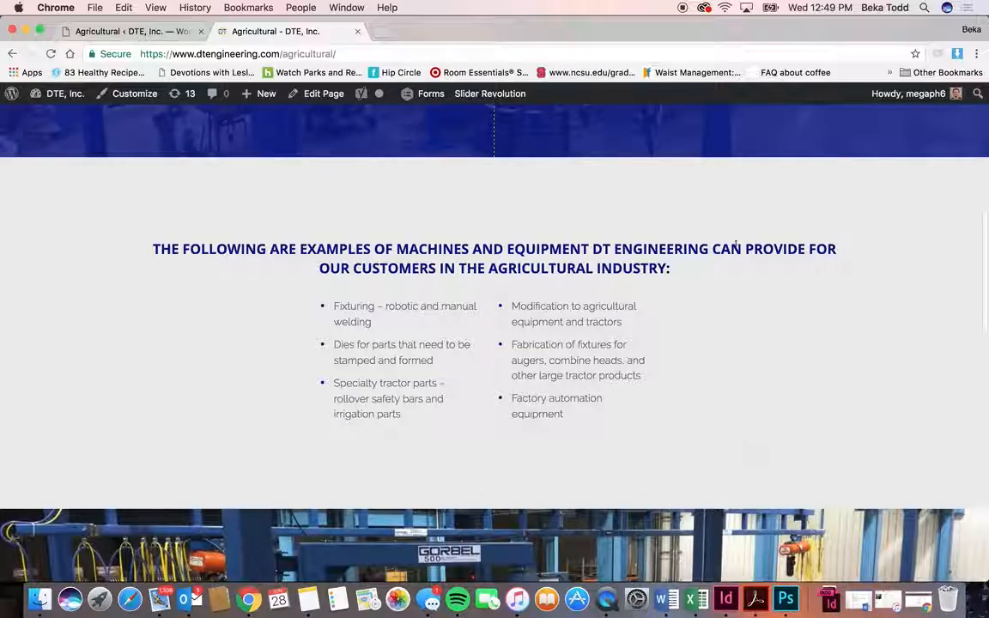
scroll(737, 249, "down", 10)
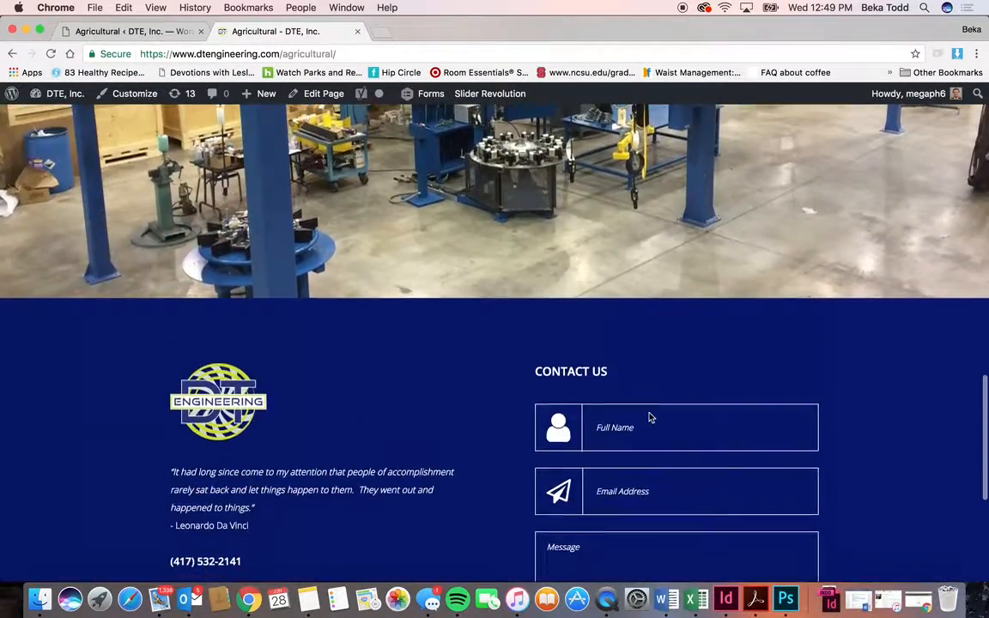
scroll(650, 417, "up", 15)
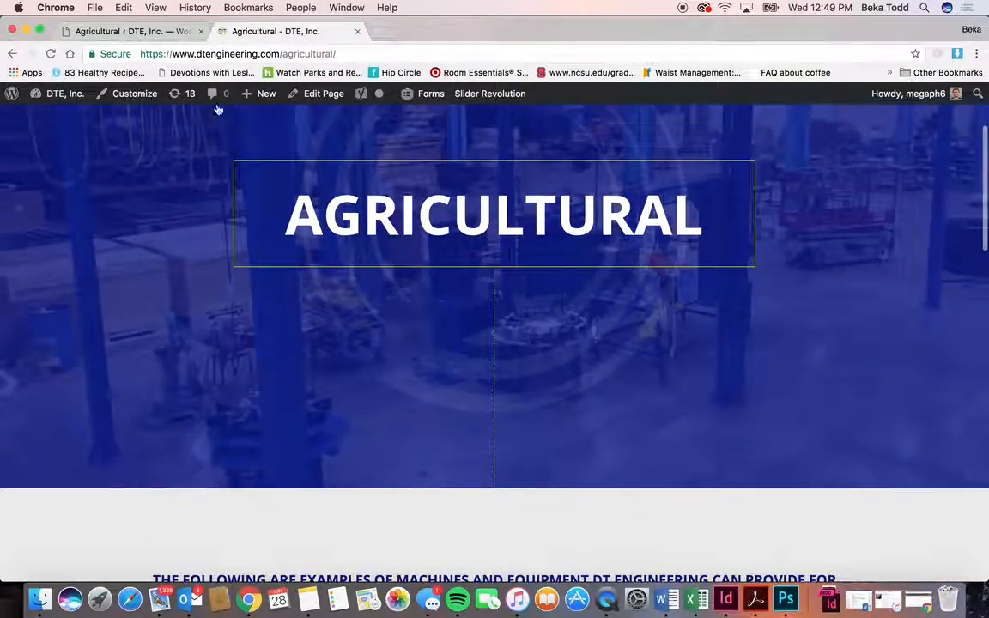
Examine the shortcode in the Agricultural Slider entry, and open the List entry for editing
left_click(155, 31)
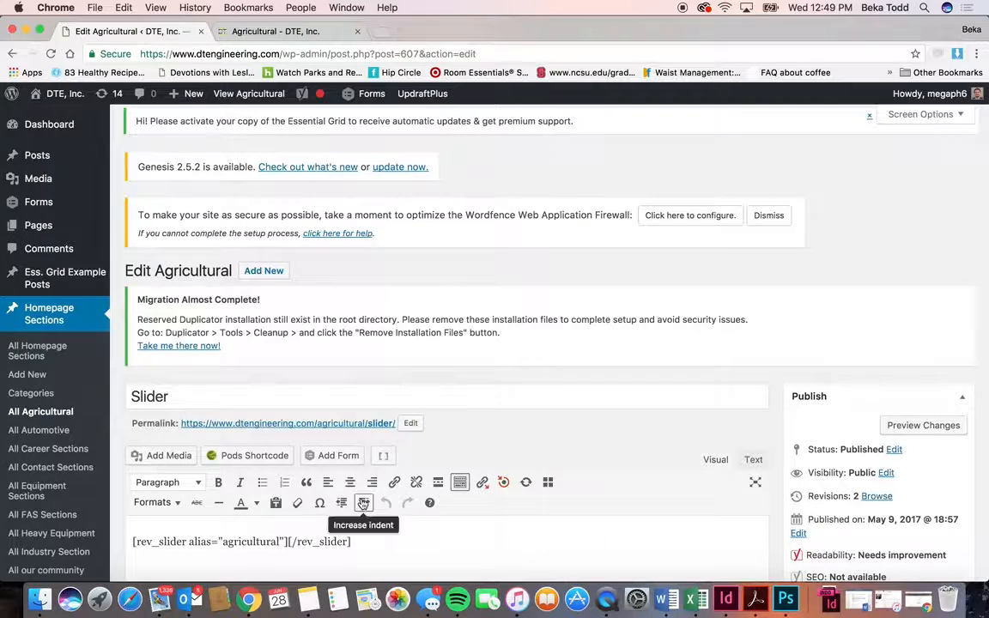
scroll(361, 489, "down", 2)
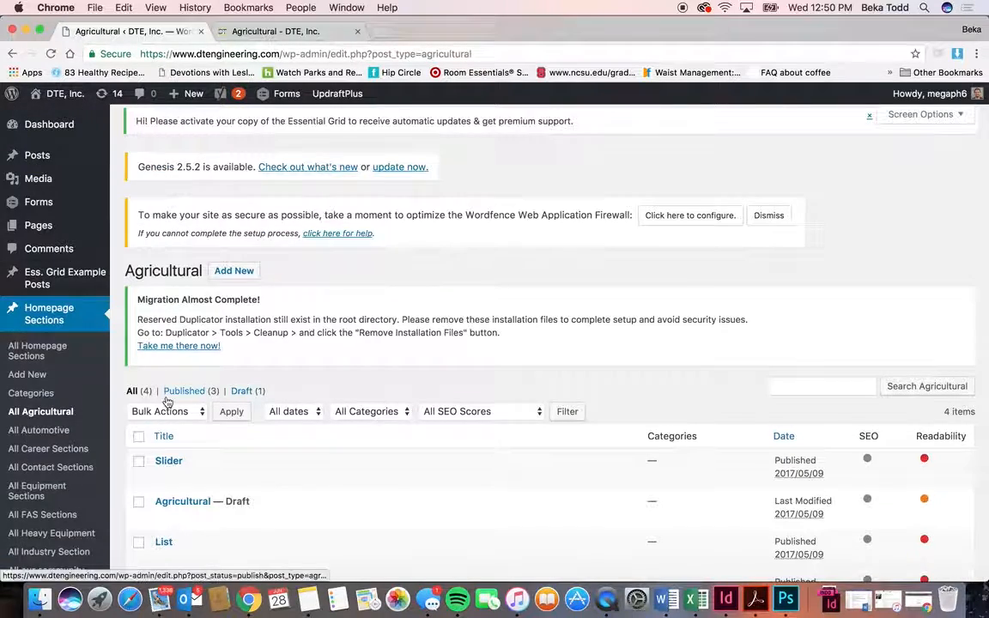
scroll(166, 402, "down", 3)
left_click(164, 402)
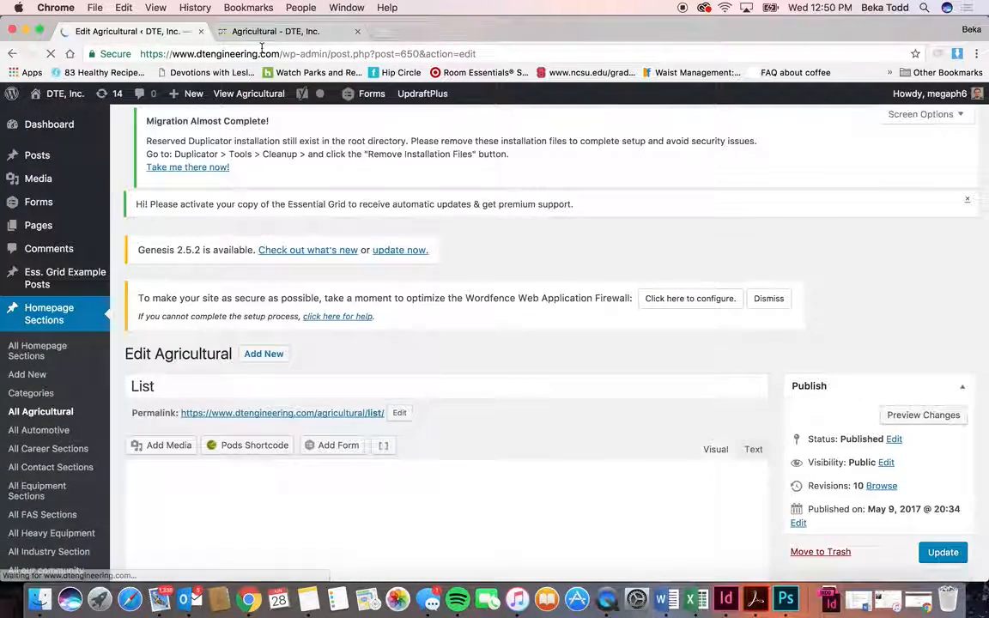
Compare the equipment list on the live Agricultural page with the List entry's content in the editor
left_click(266, 32)
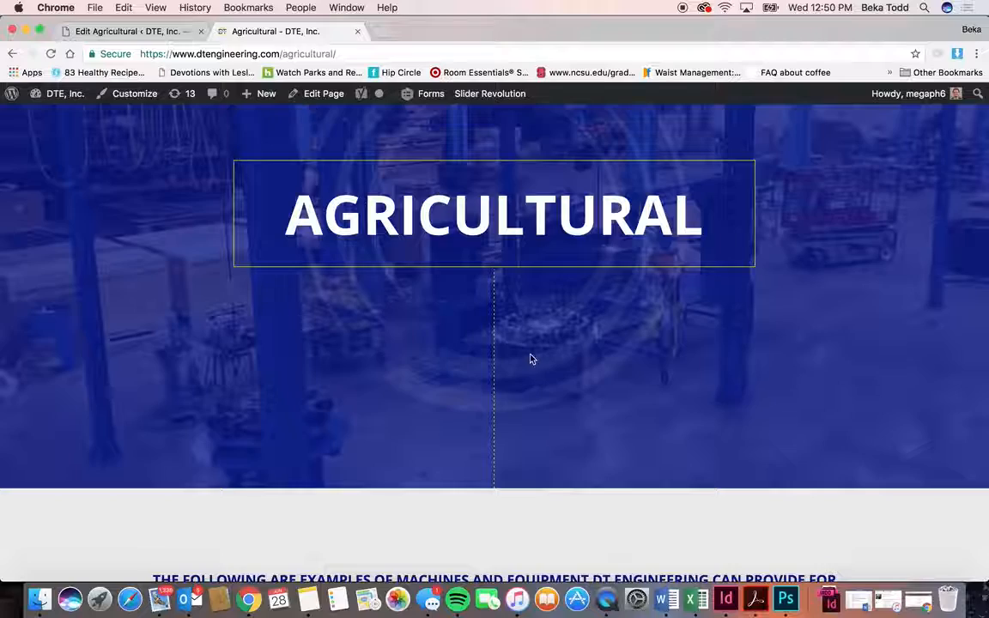
scroll(530, 356, "down", 5)
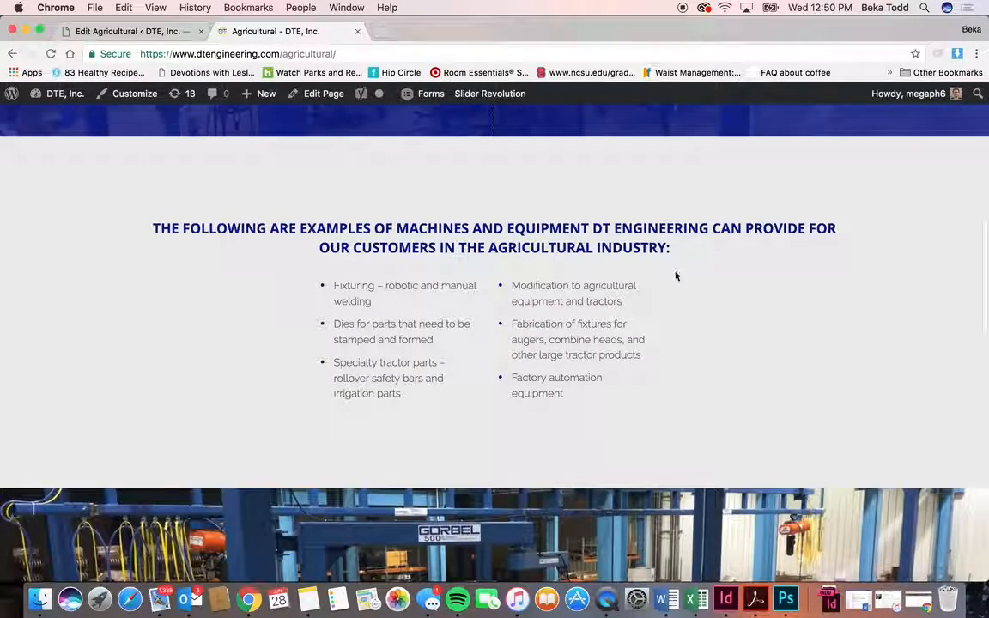
left_click(125, 32)
scroll(441, 378, "down", 4)
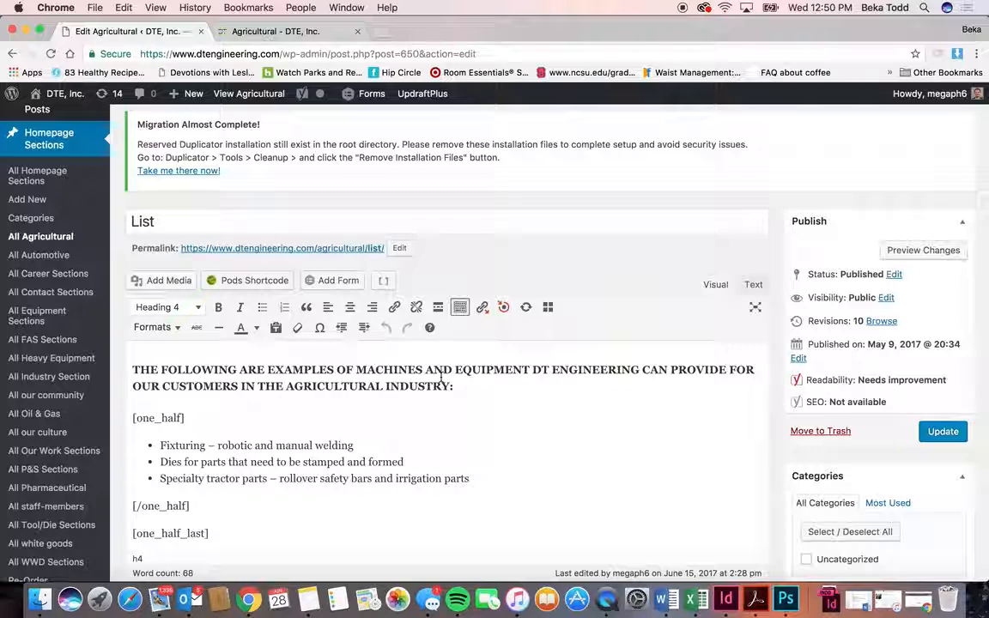
scroll(441, 378, "down", 2)
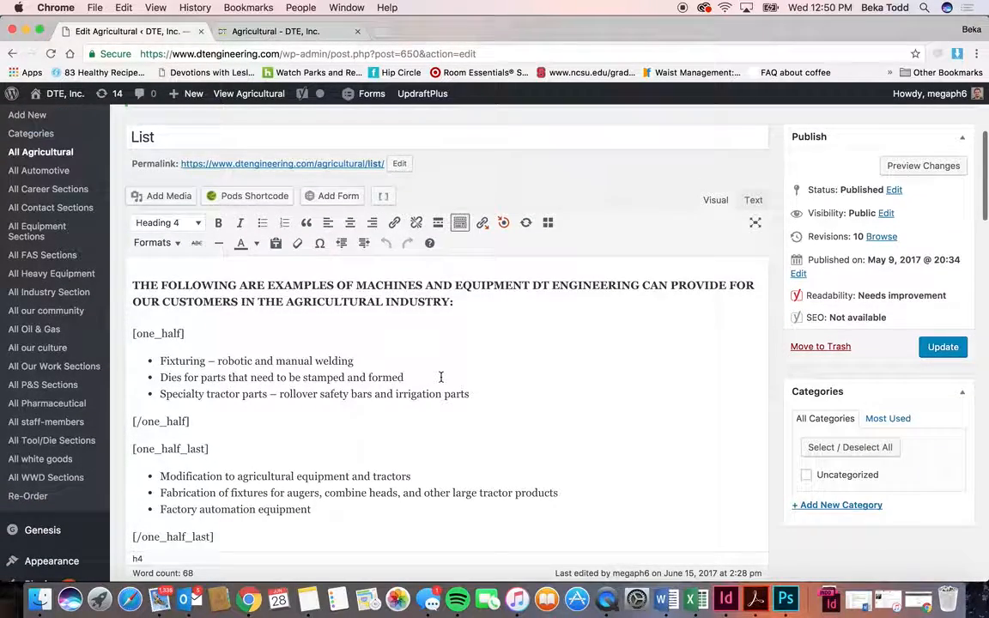
scroll(441, 377, "down", 1)
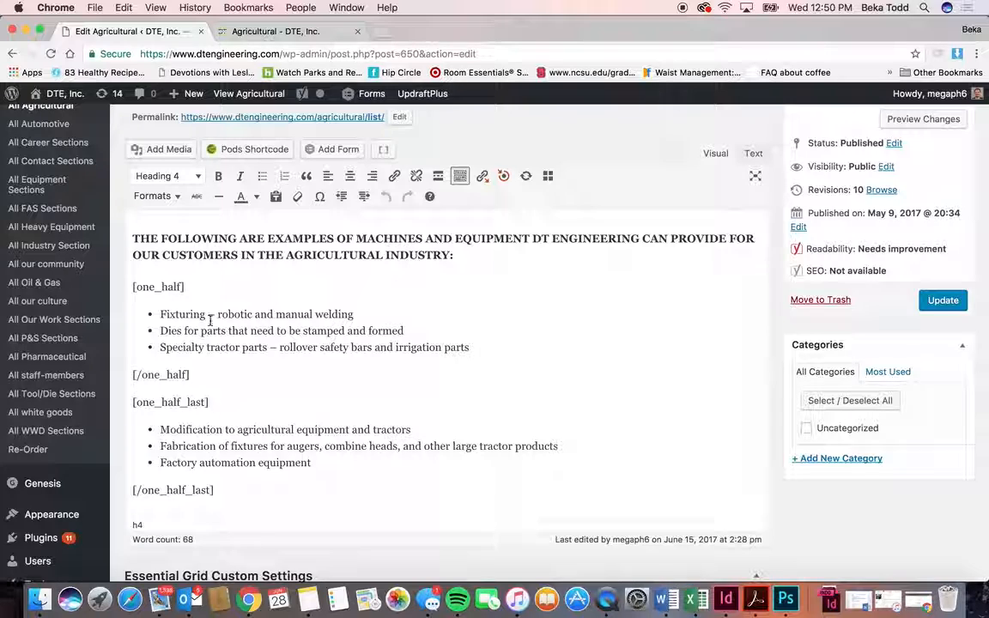
Select the List entry's heading and review the available text formats without applying one
left_click_drag(453, 255, 126, 229)
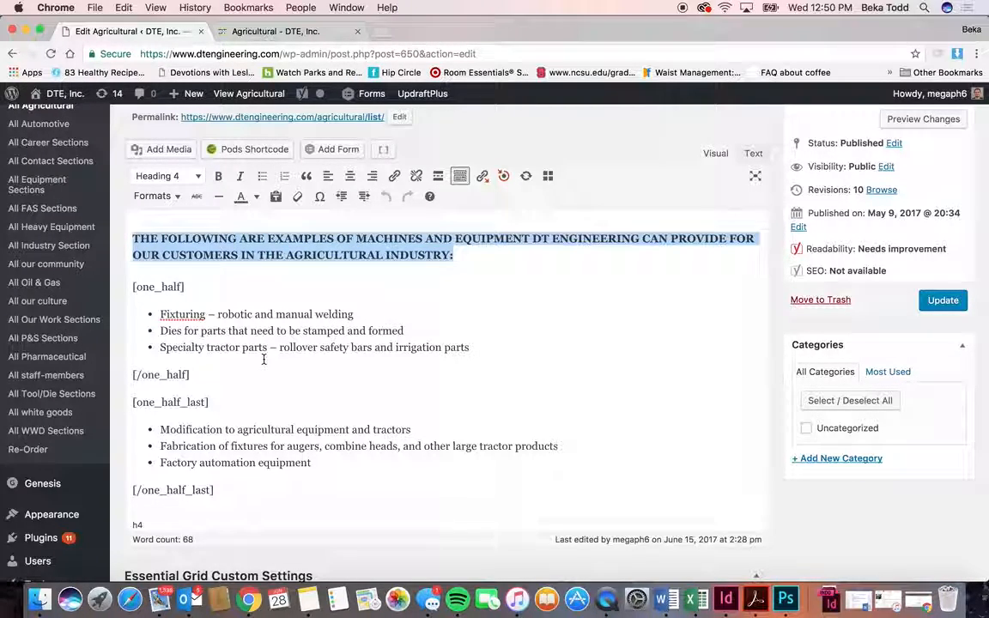
left_click(177, 200)
left_click(403, 335)
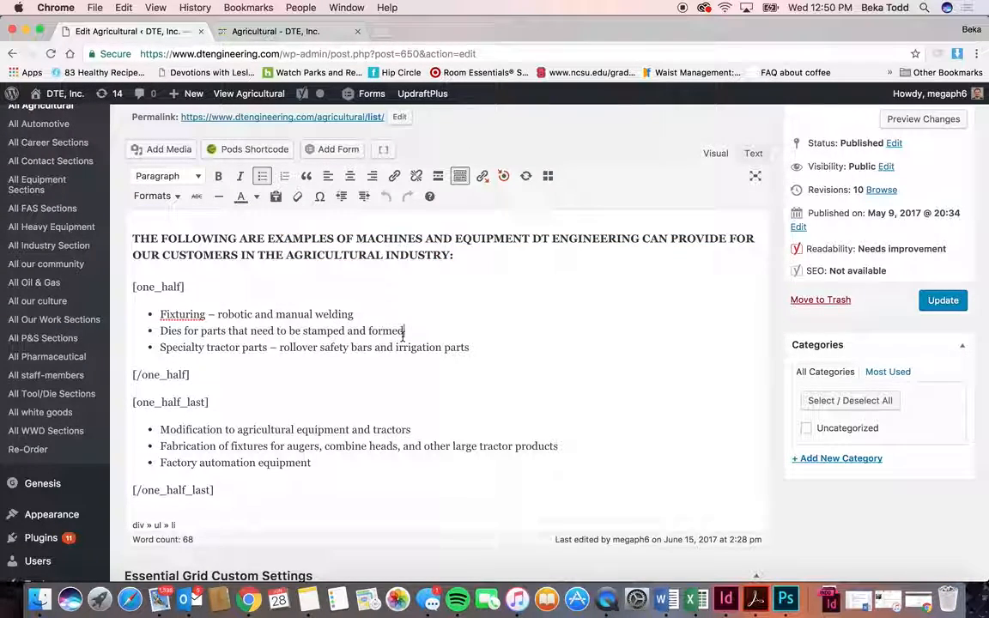
left_click_drag(460, 256, 132, 225)
left_click(154, 196)
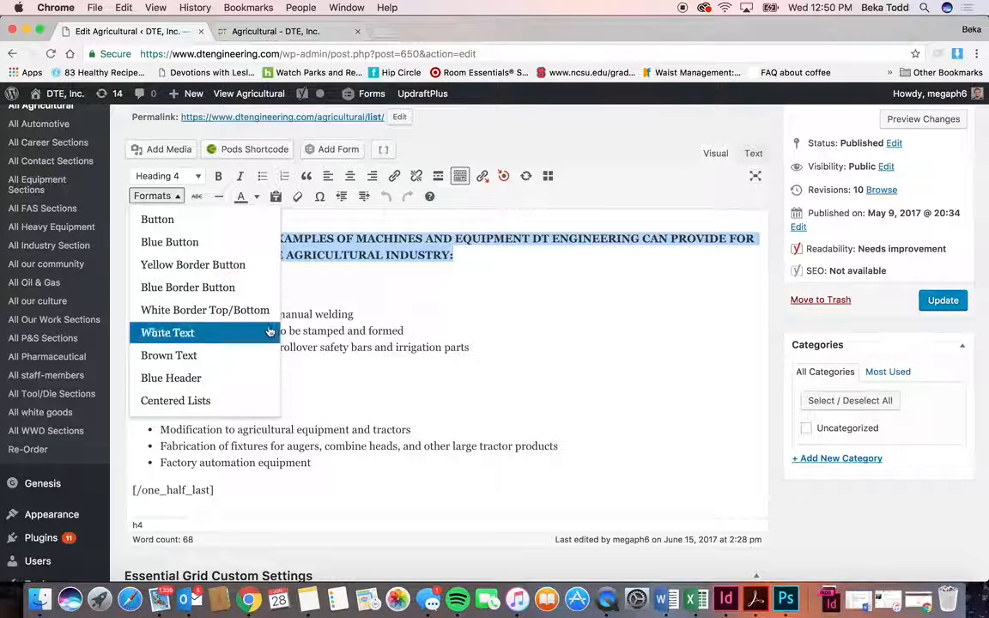
left_click(290, 221)
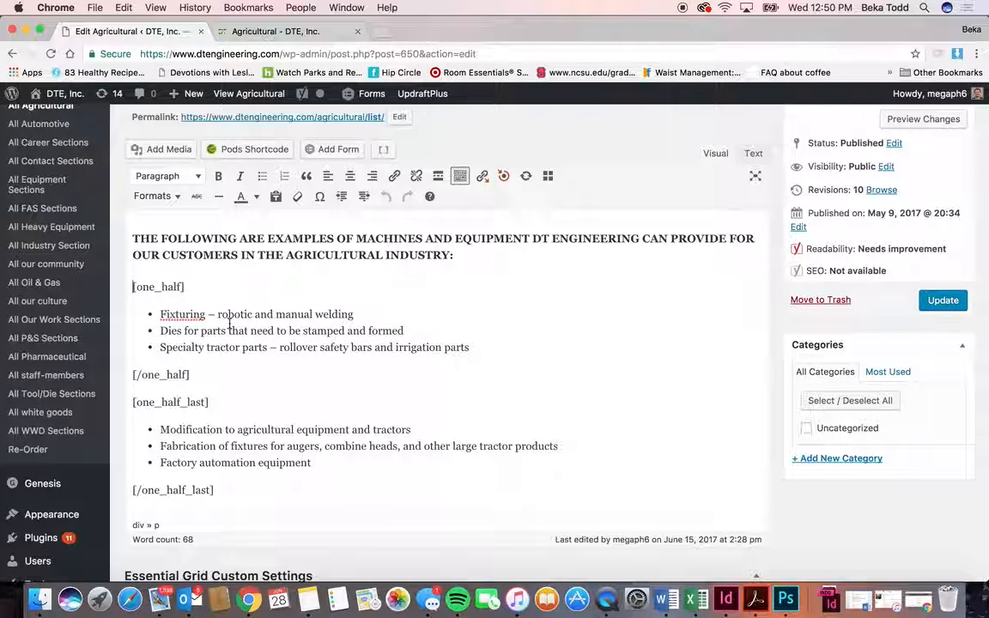
Compare the live page's two columns with the one_half shortcodes in the editor, and select the second column's bulleted list
key("ctrl+Tab")
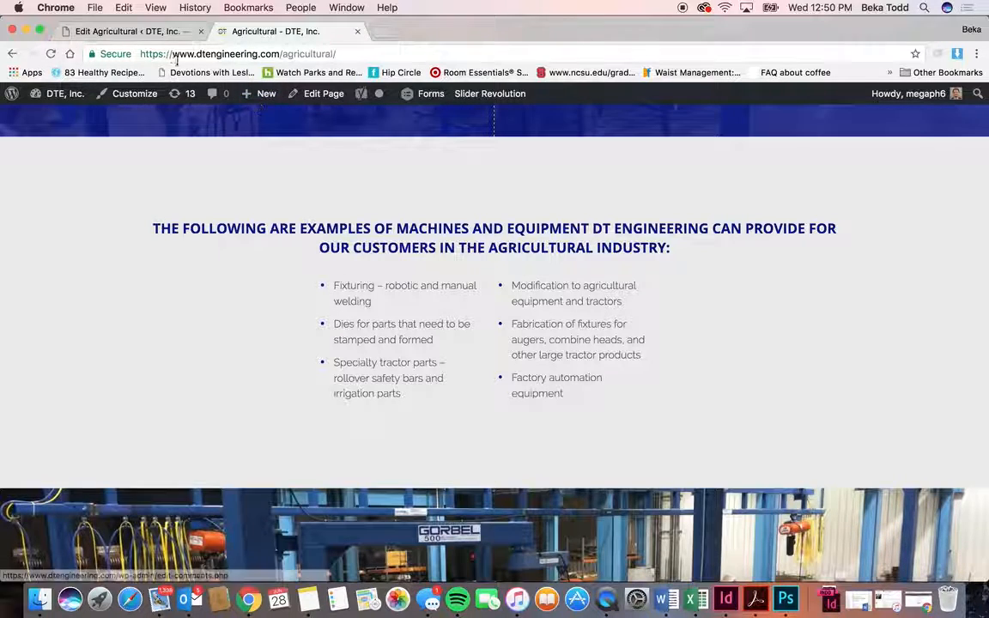
left_click(159, 34)
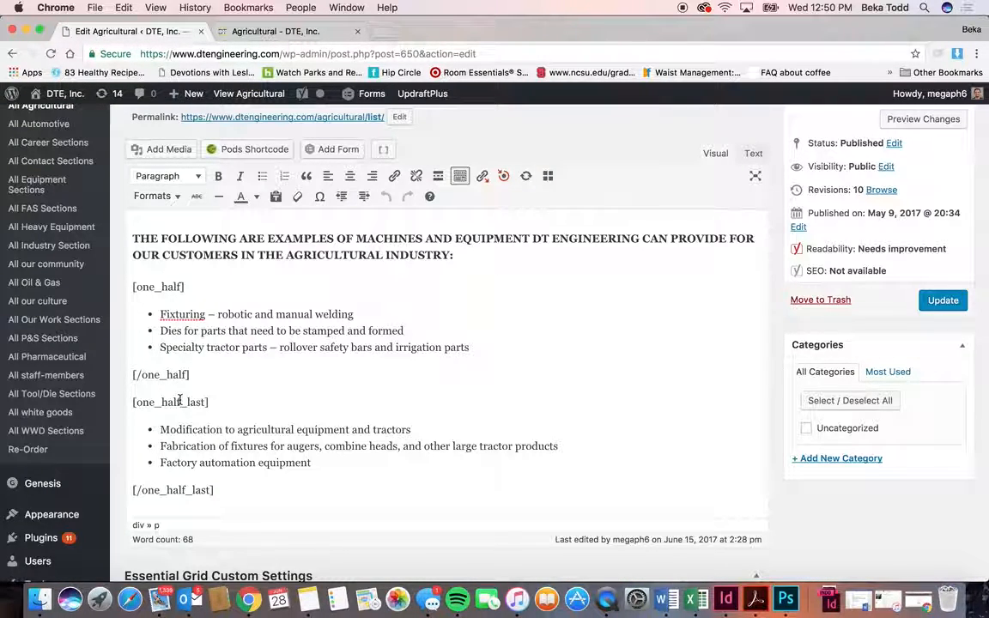
left_click_drag(311, 463, 140, 422)
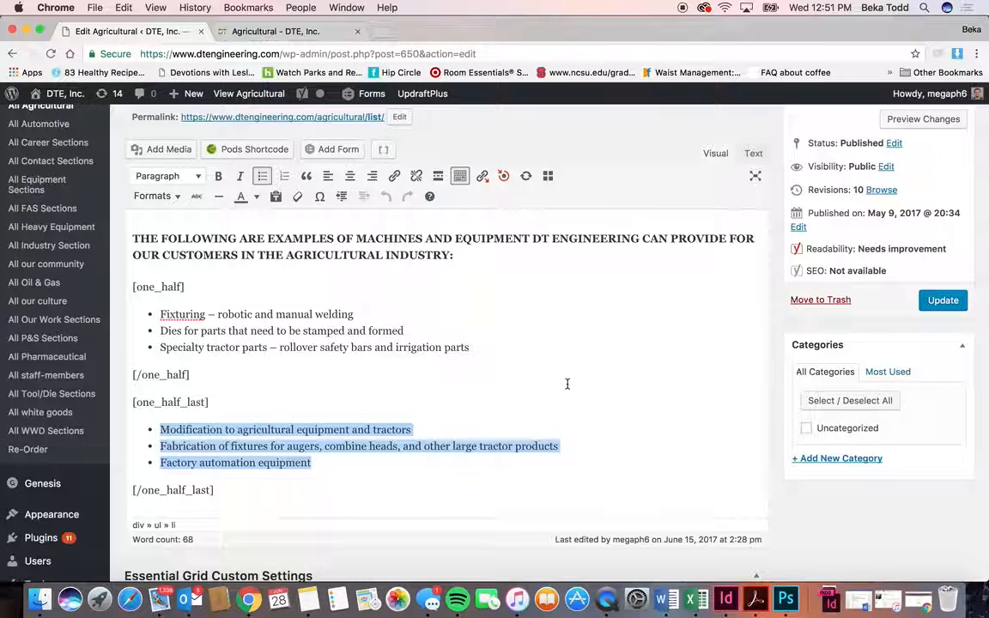
Open the Background Color picker in the List entry's More Fields section
scroll(567, 384, "down", 3)
scroll(567, 383, "down", 15)
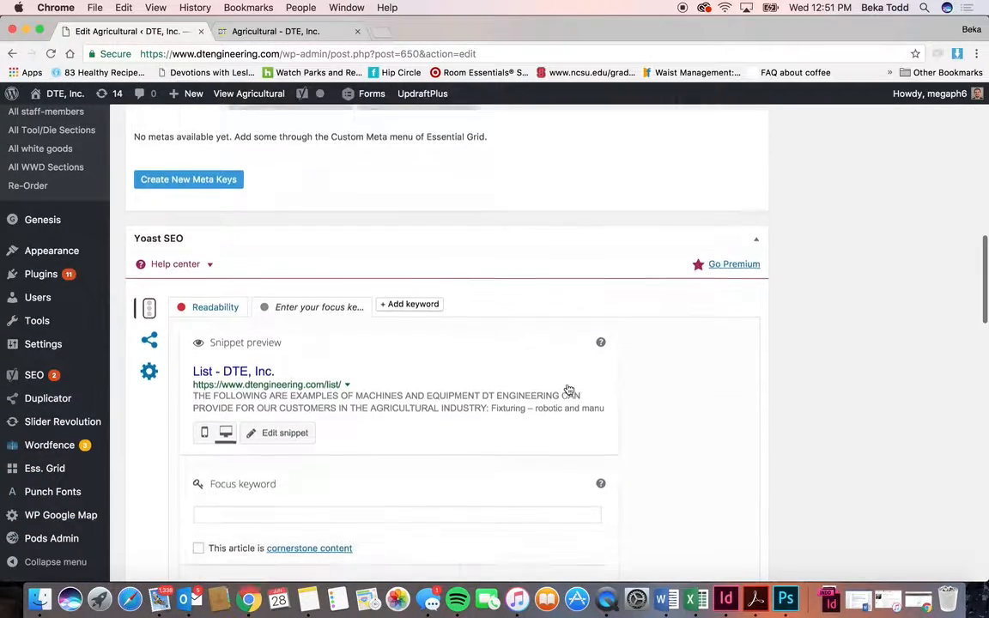
scroll(569, 389, "down", 5)
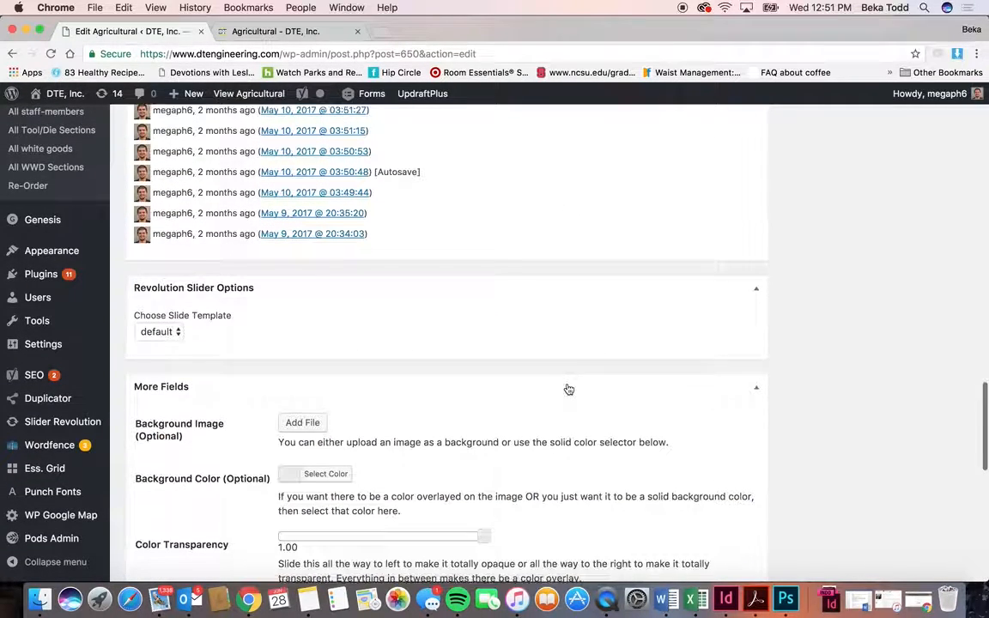
left_click(345, 339)
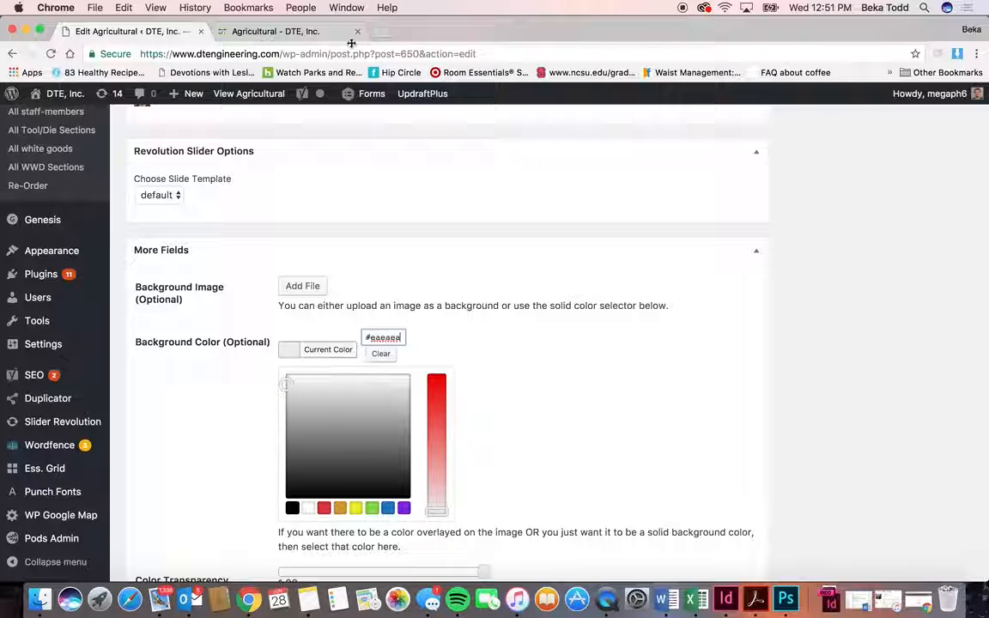
Compare the live Agricultural page's list background with the Background Color setting, and select the color's hex code
left_click(300, 31)
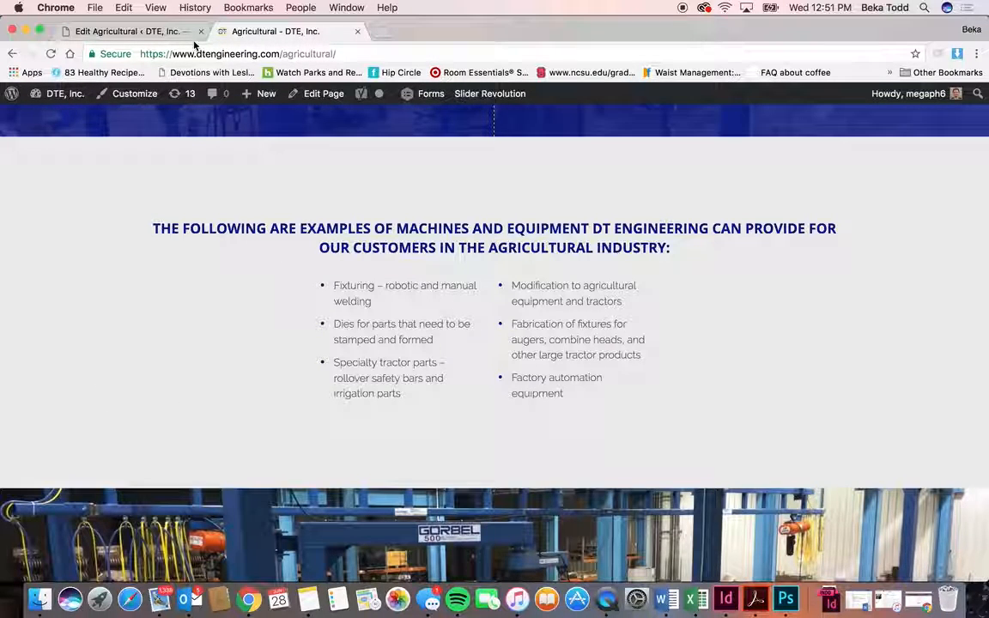
left_click(133, 31)
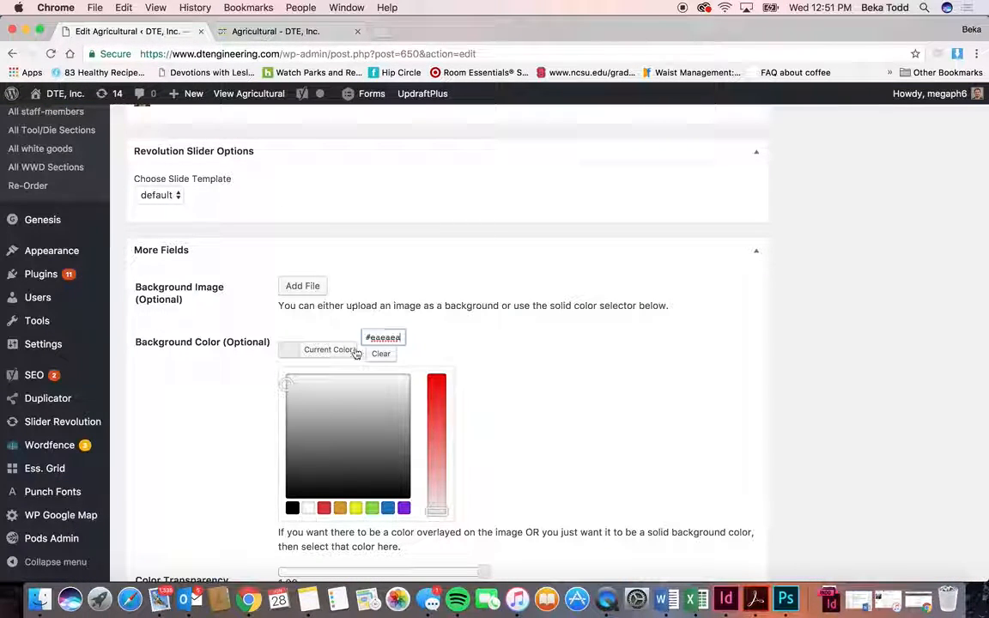
left_click(283, 30)
left_click(131, 32)
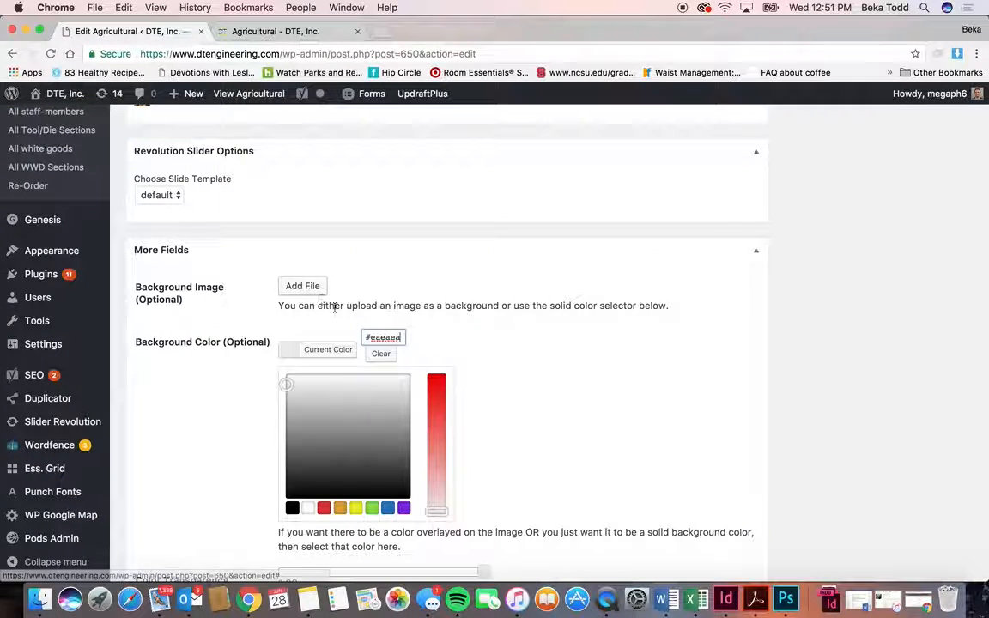
left_click_drag(400, 338, 335, 335)
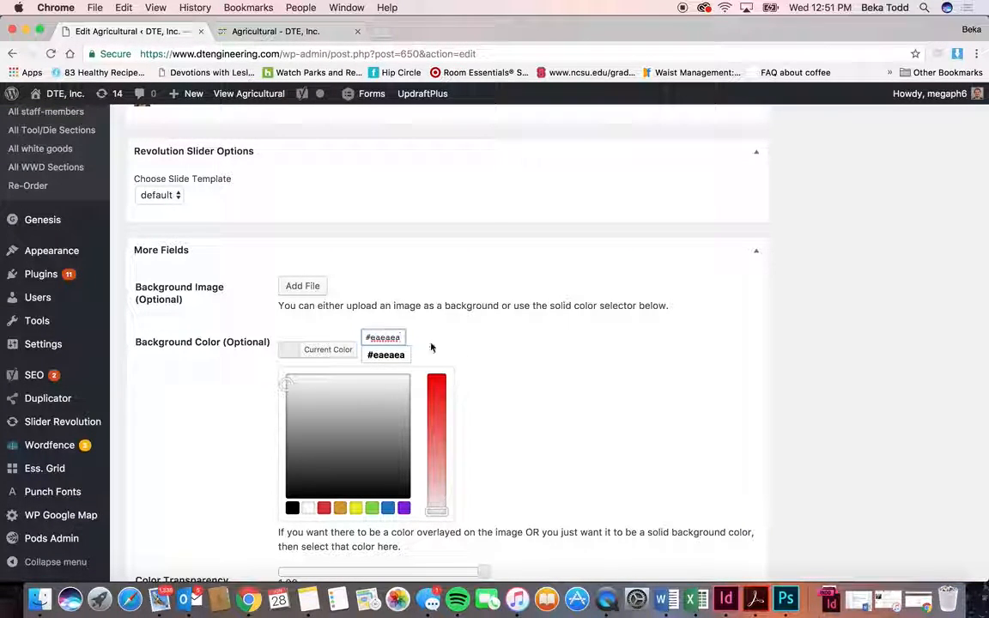
Examine the List entry's More Fields options for color transparency, padding, fixed background, area size, background position and quote image
scroll(400, 338, "down", 5)
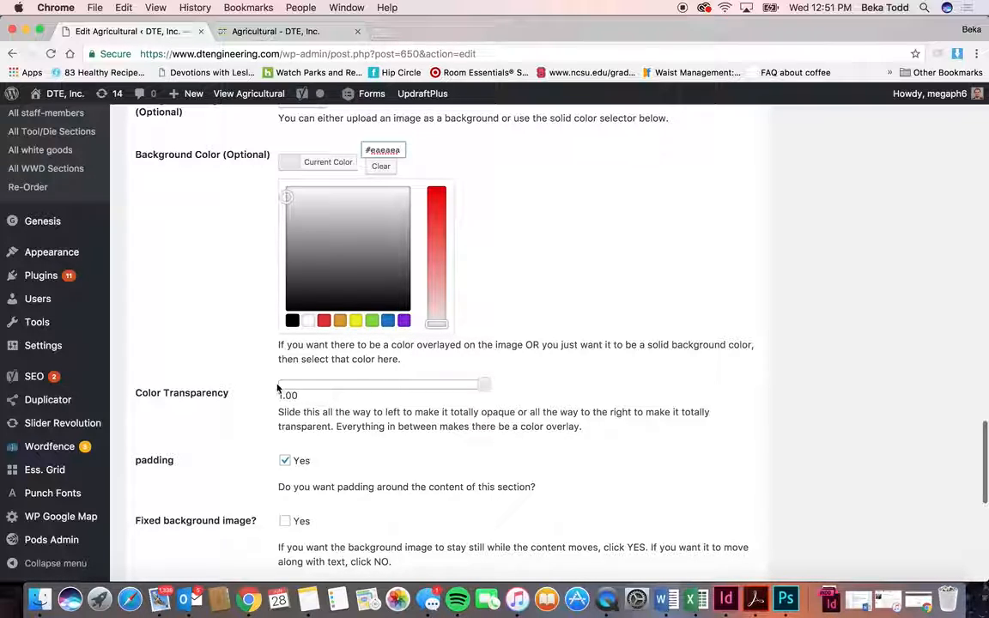
scroll(311, 423, "down", 2)
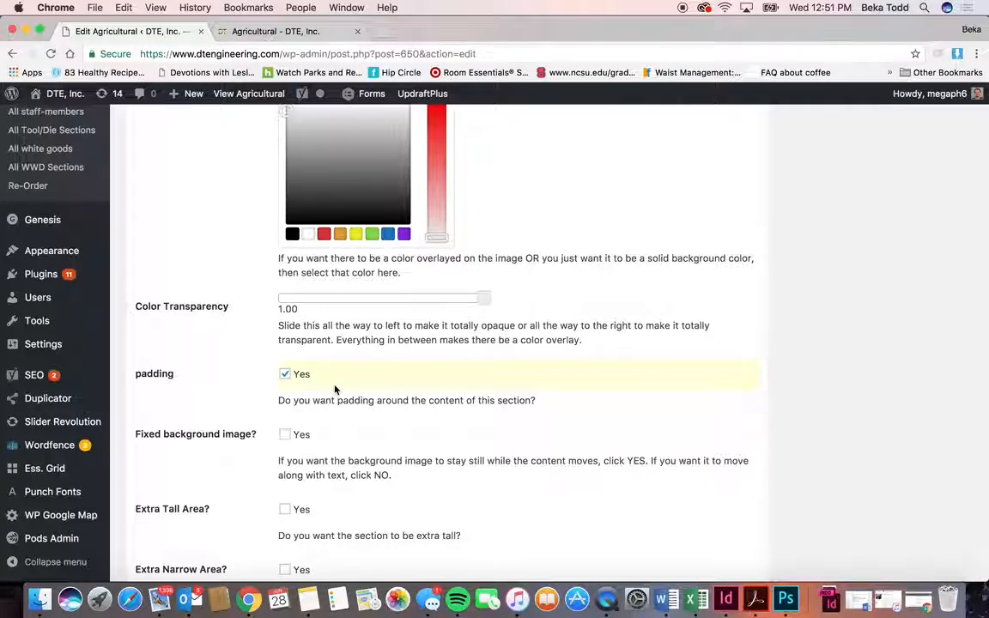
scroll(335, 389, "down", 8)
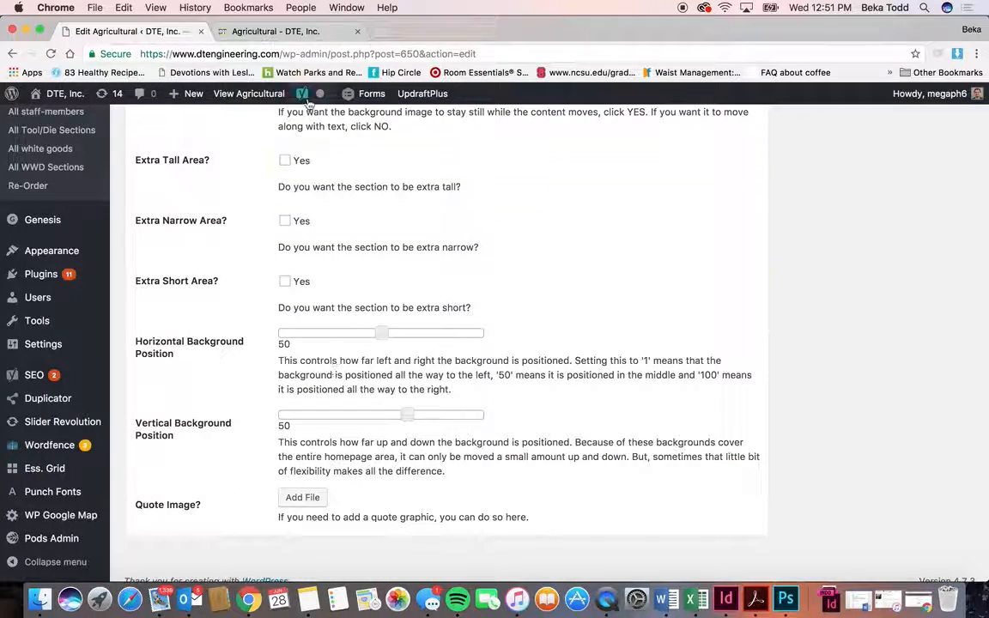
left_click(263, 31)
key("ctrl+shift+Tab")
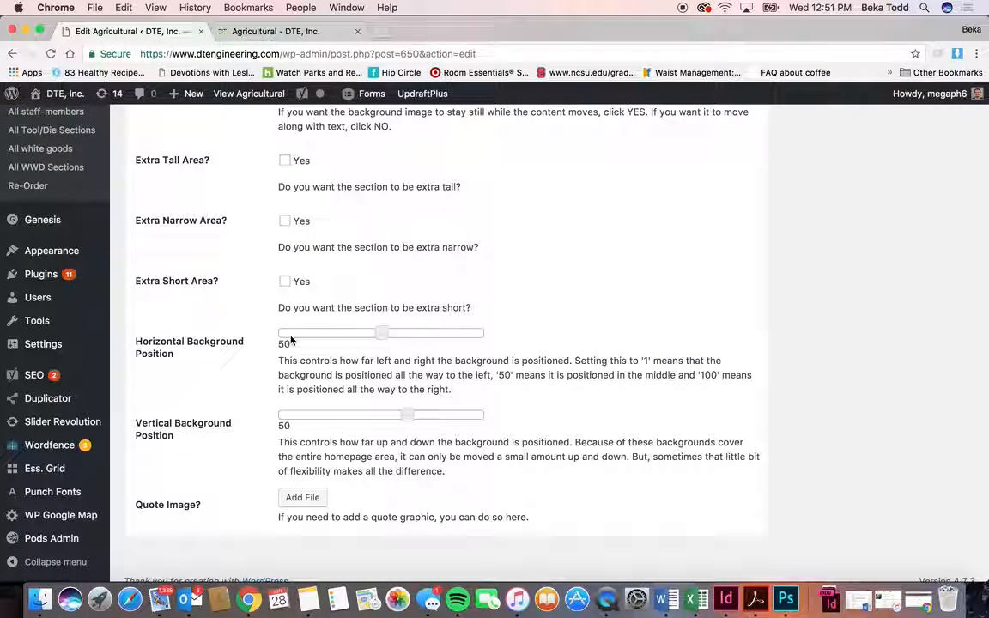
scroll(534, 349, "up", 9)
scroll(534, 348, "down", 10)
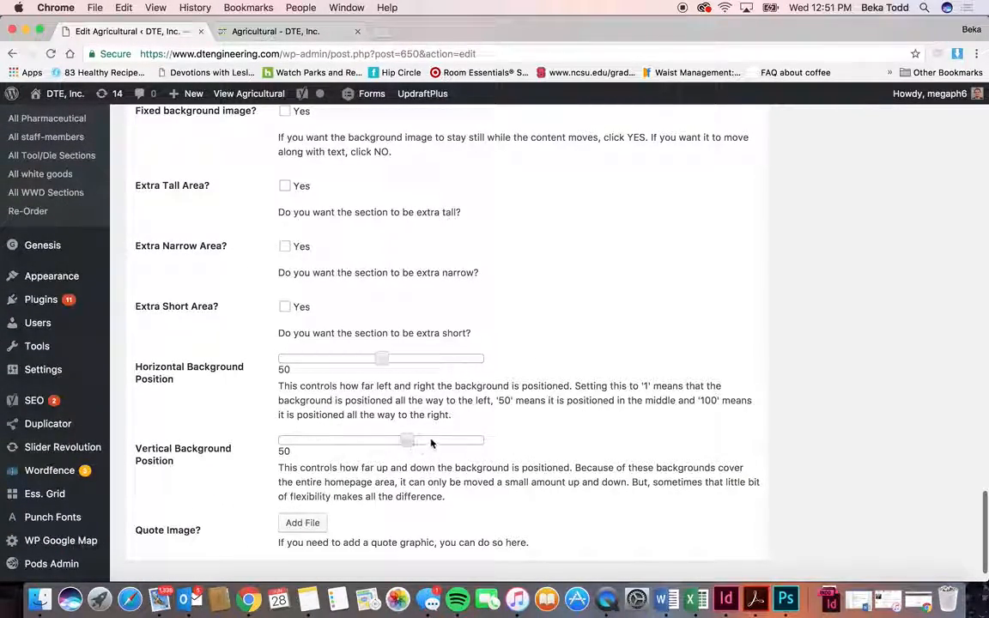
scroll(502, 453, "down", 2)
scroll(502, 452, "up", 15)
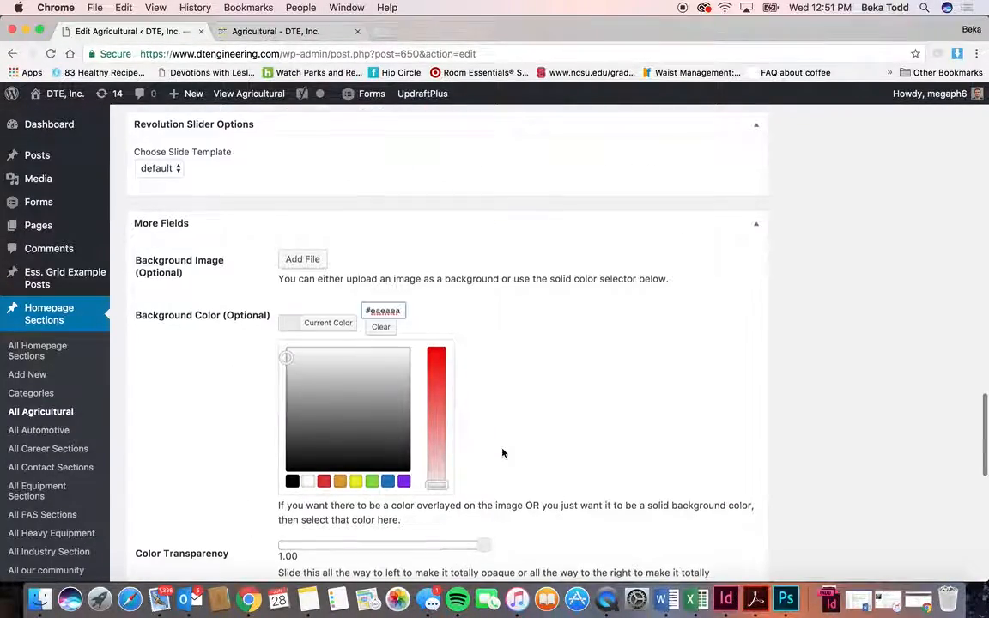
Open the Photo entry from the Agricultural sections list and bring up its More Fields settings
scroll(502, 452, "up", 15)
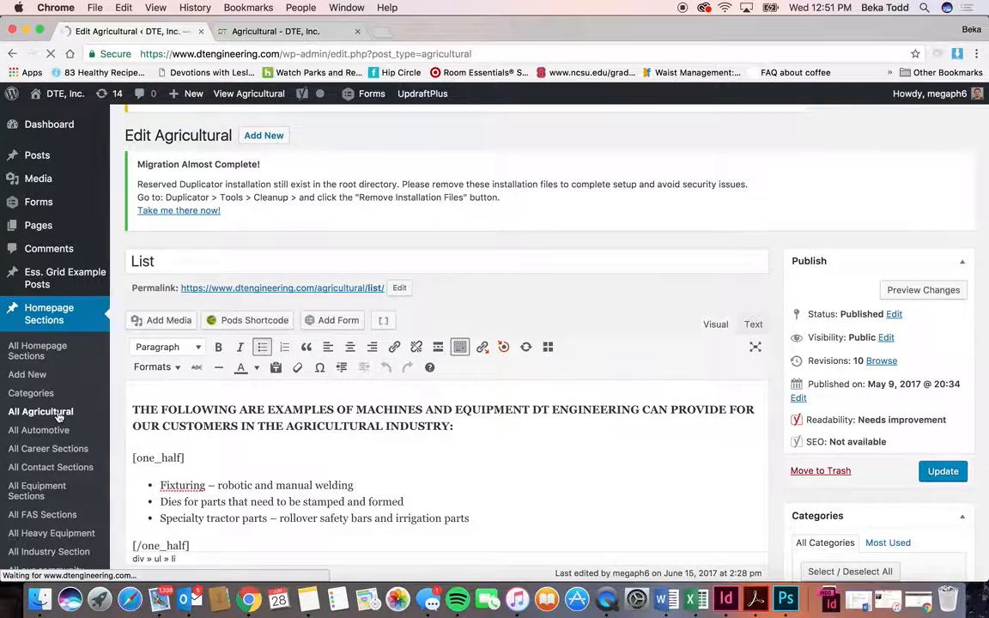
scroll(170, 476, "down", 3)
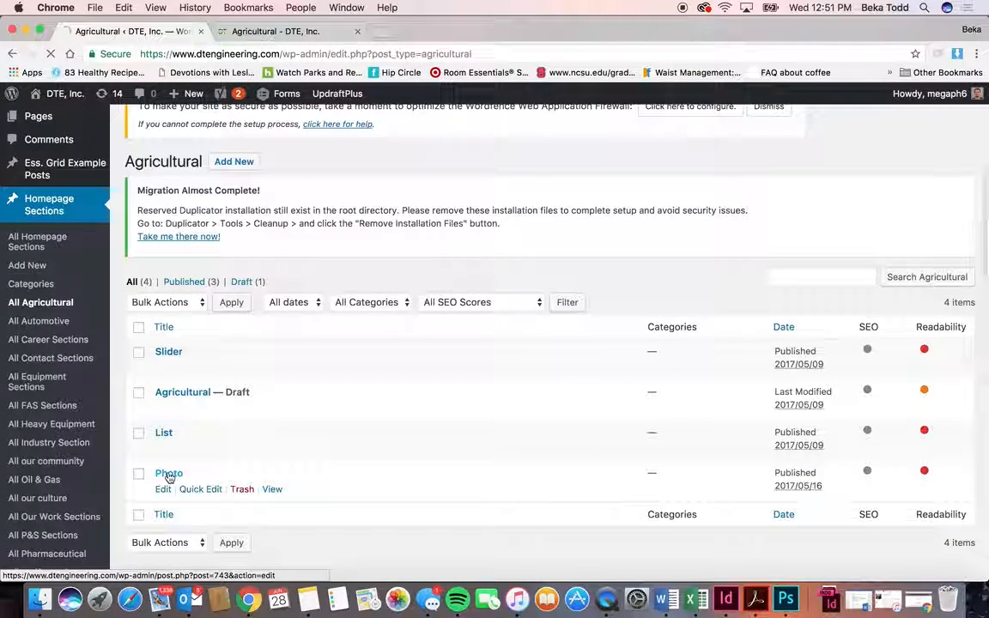
left_click(170, 474)
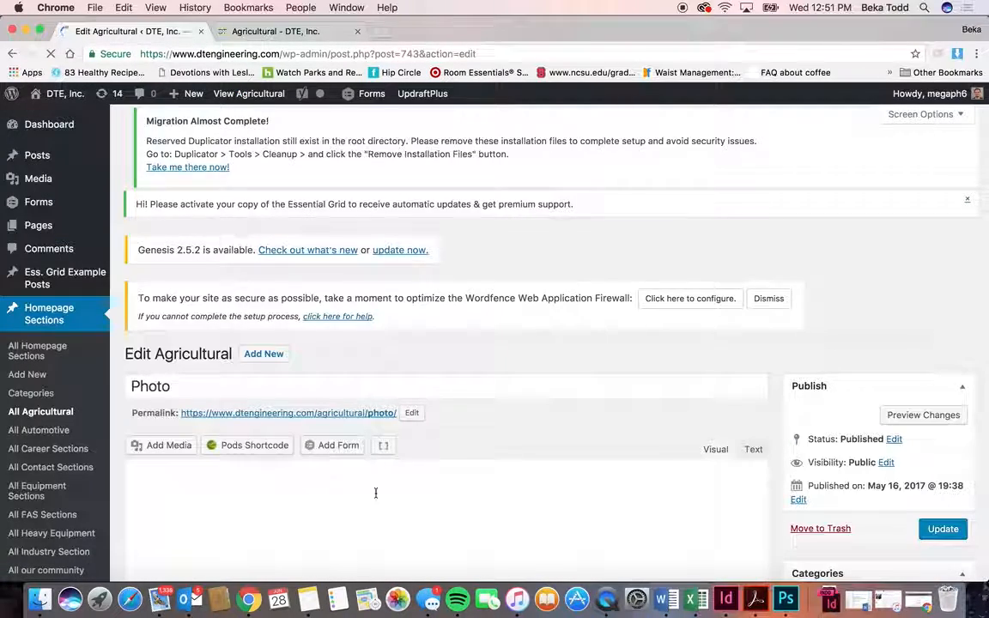
scroll(375, 493, "down", 4)
scroll(375, 493, "down", 1)
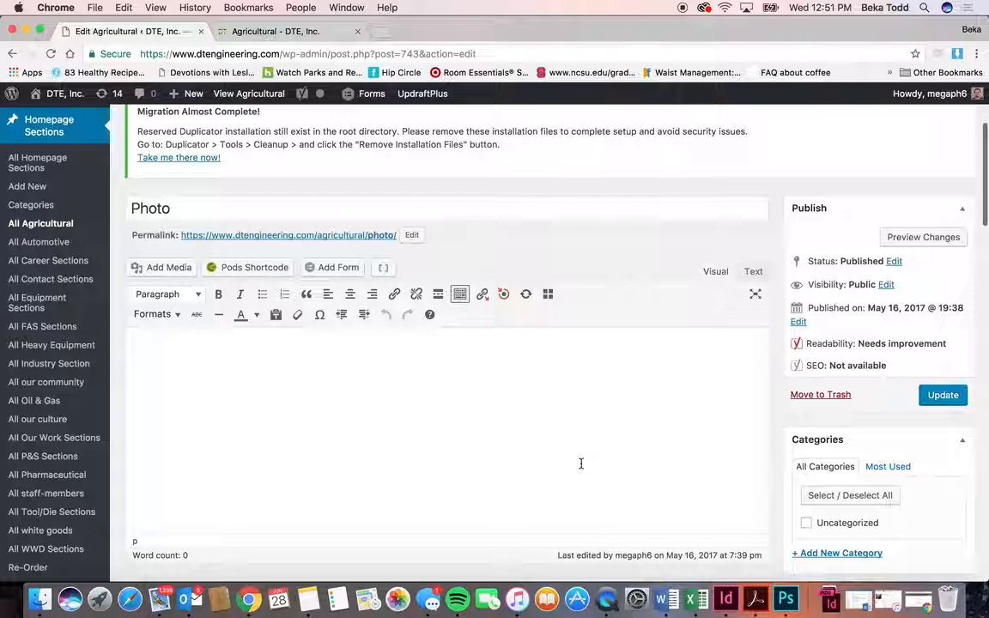
scroll(360, 433, "down", 20)
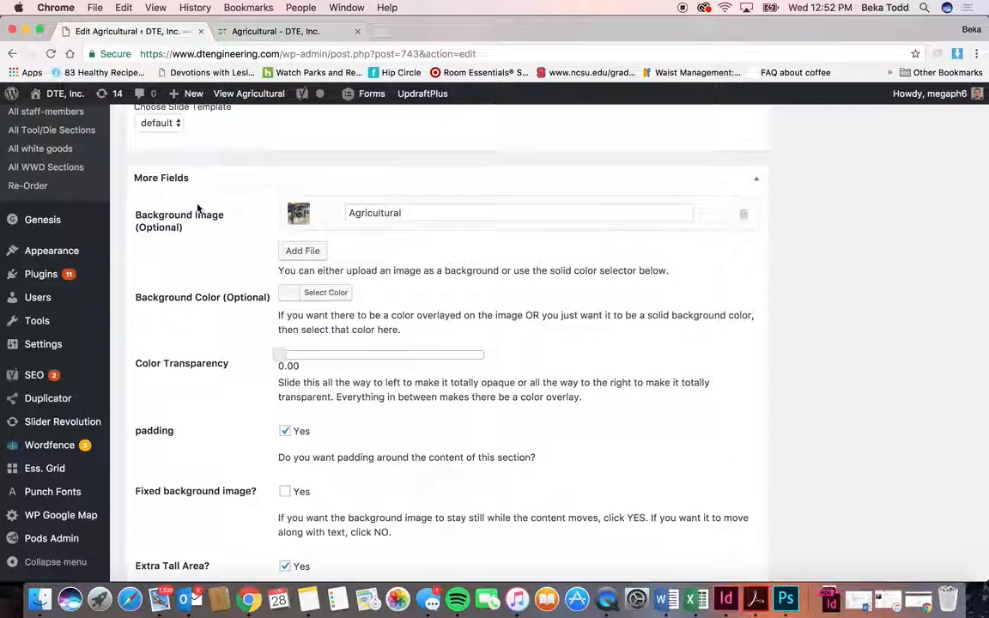
Look through the media library and upload options for the Photo entry's background image, and close the dialog without attaching a file
left_click(295, 253)
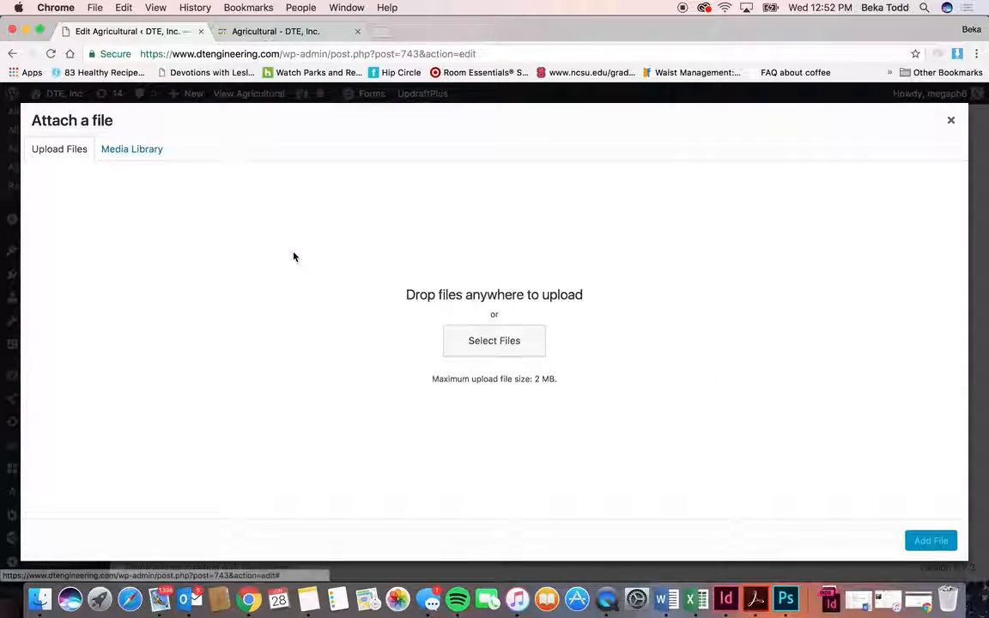
left_click(115, 149)
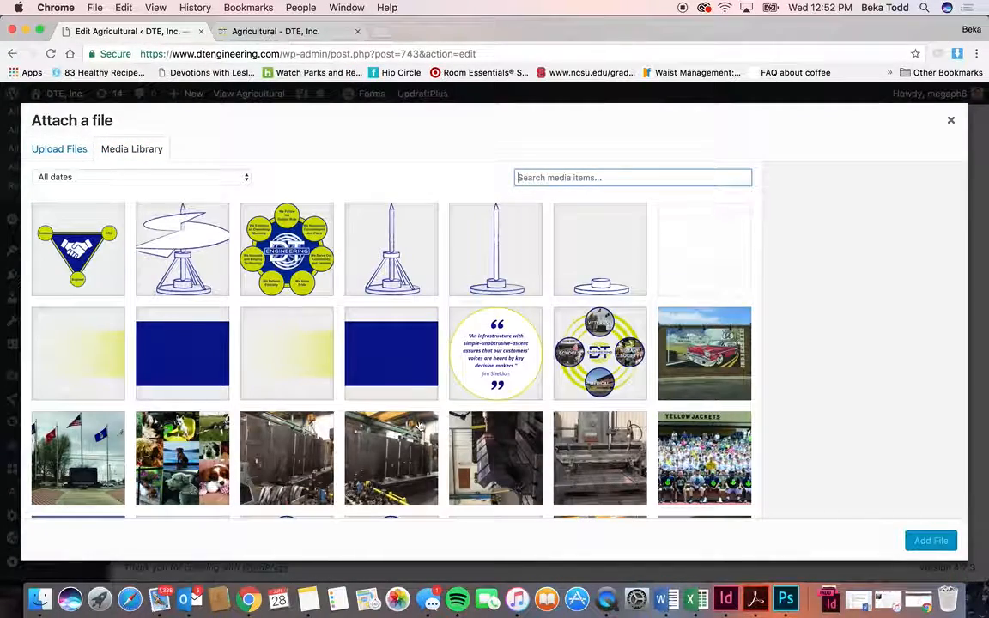
scroll(515, 386, "down", 15)
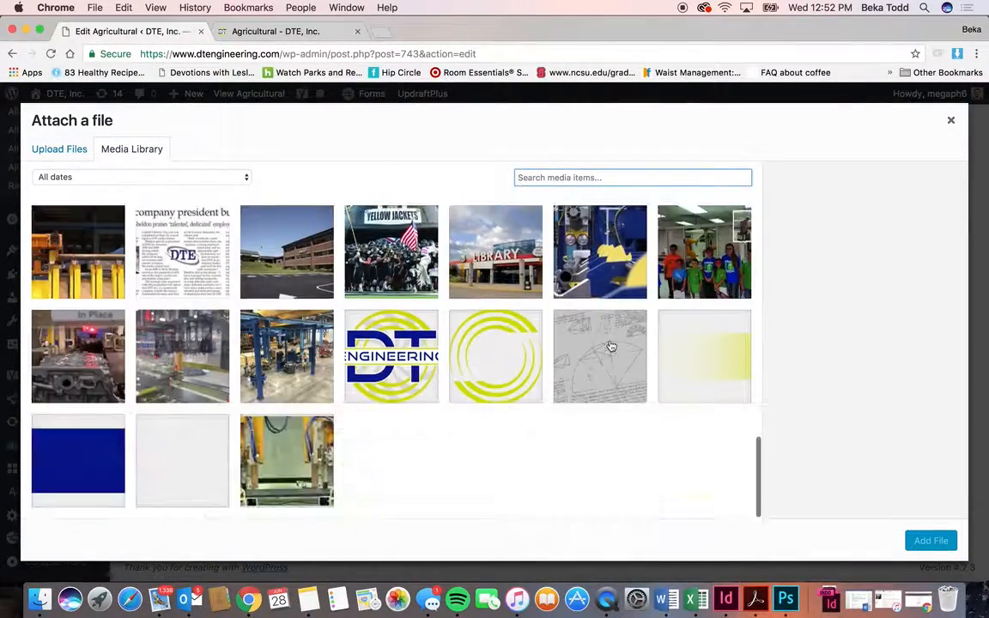
left_click(76, 149)
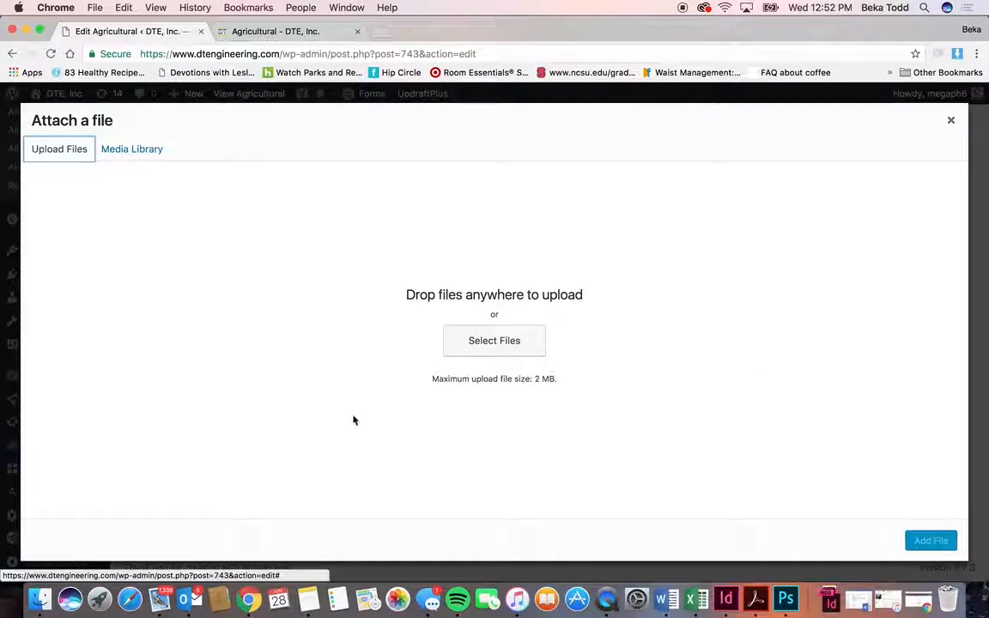
left_click(951, 120)
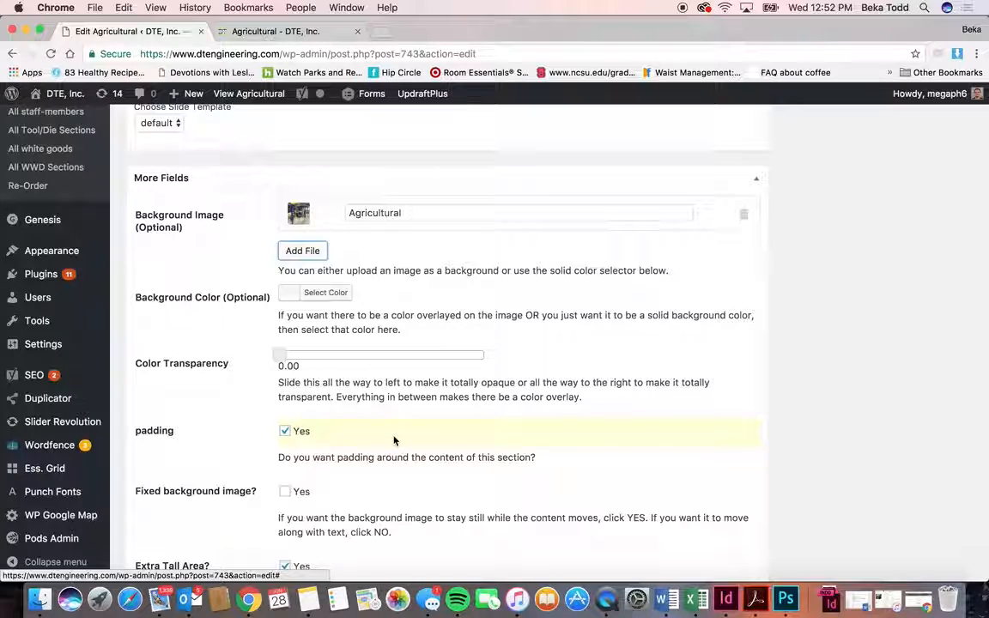
Review the Photo entry's padding, Extra Tall Area, background position and other remaining section settings
scroll(394, 440, "down", 2)
scroll(362, 370, "down", 3)
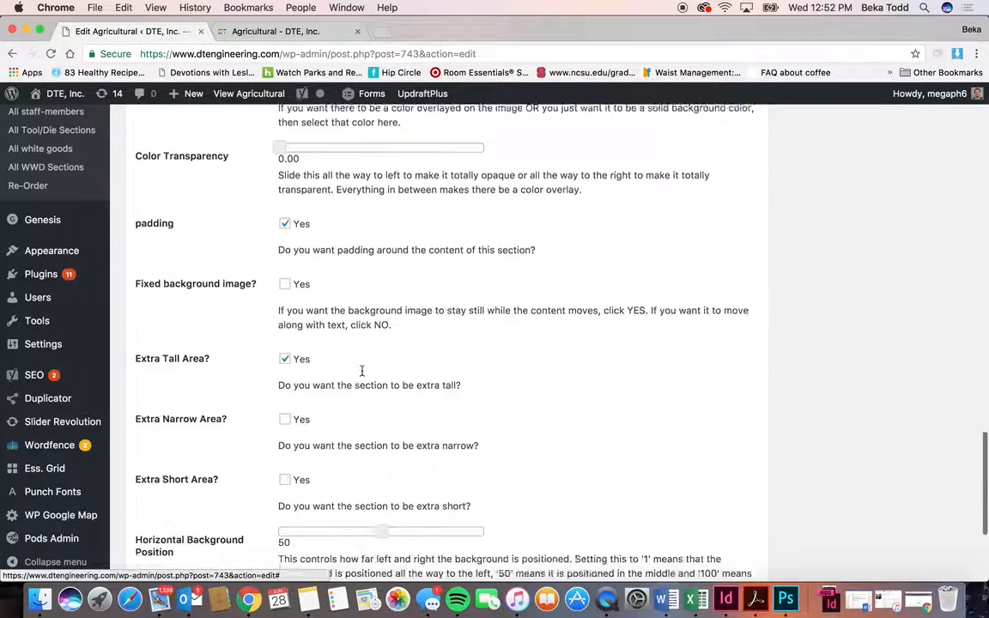
scroll(361, 369, "down", 2)
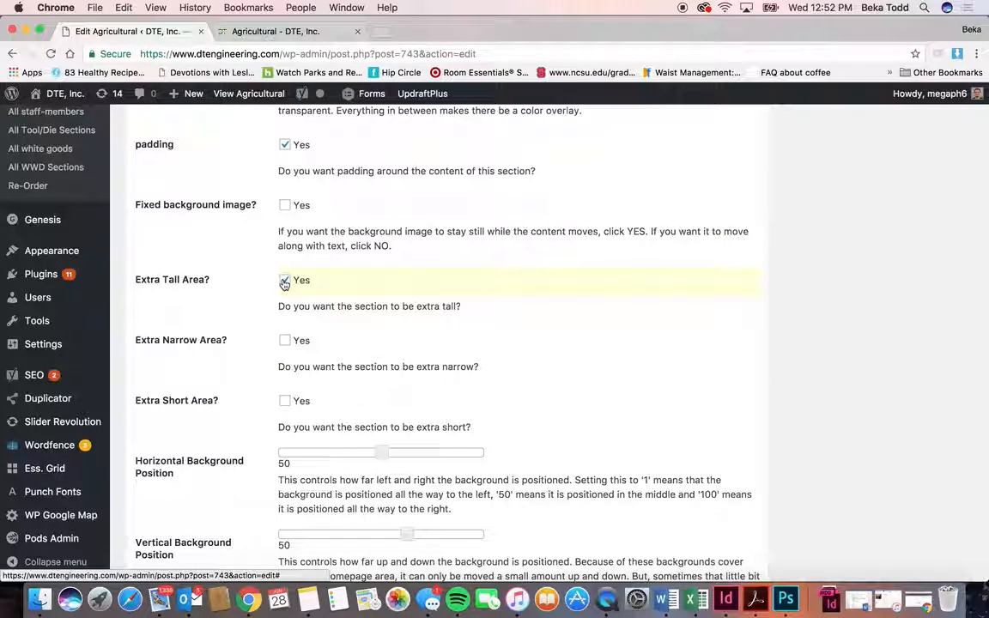
scroll(362, 353, "down", 3)
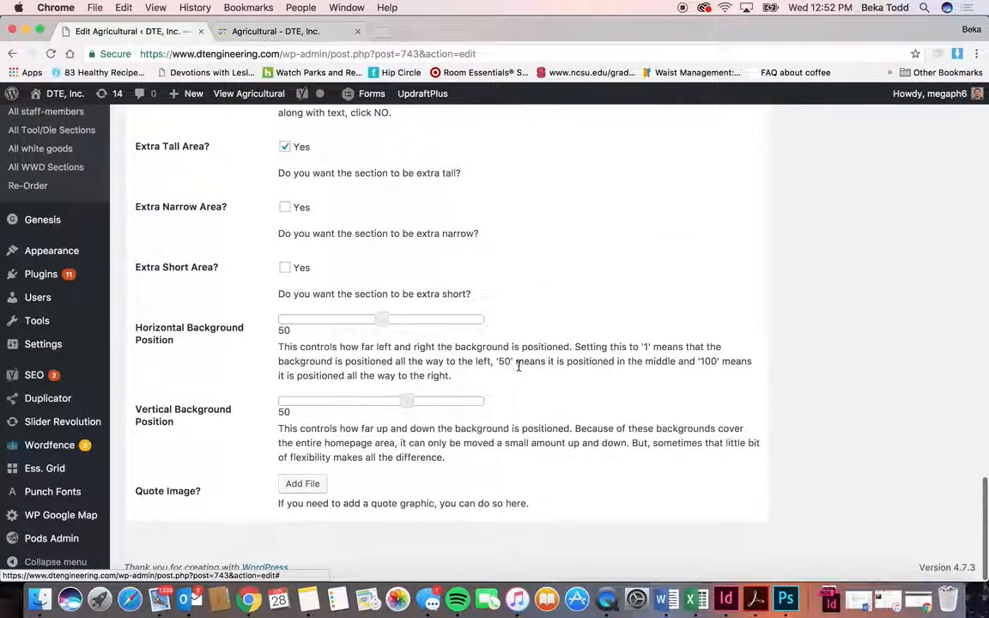
scroll(518, 367, "up", 20)
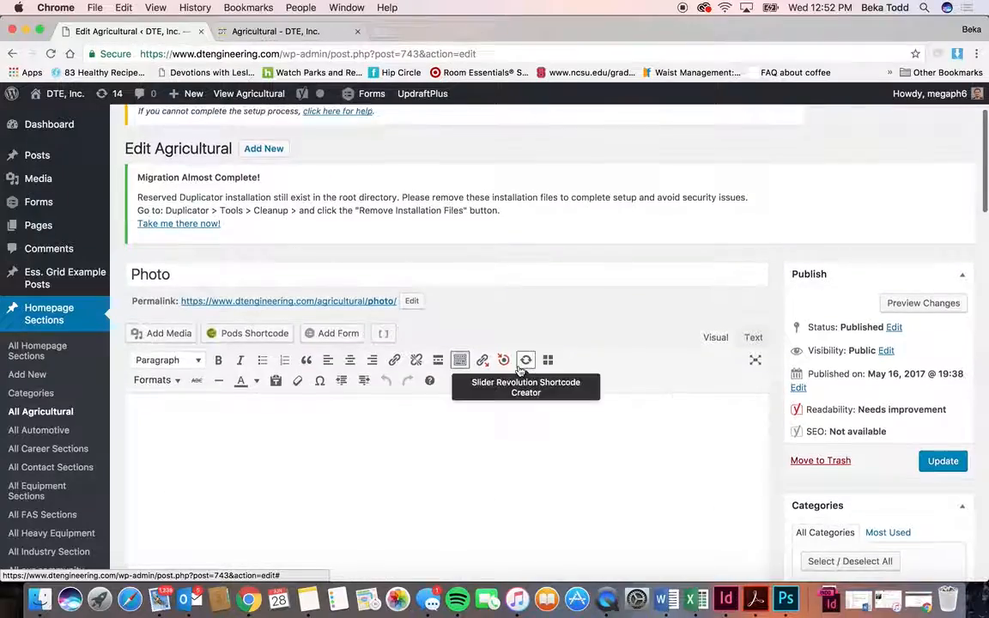
Check how the Photo entry's extra-tall background image appears on the live Agricultural page
left_click(256, 29)
scroll(460, 324, "down", 5)
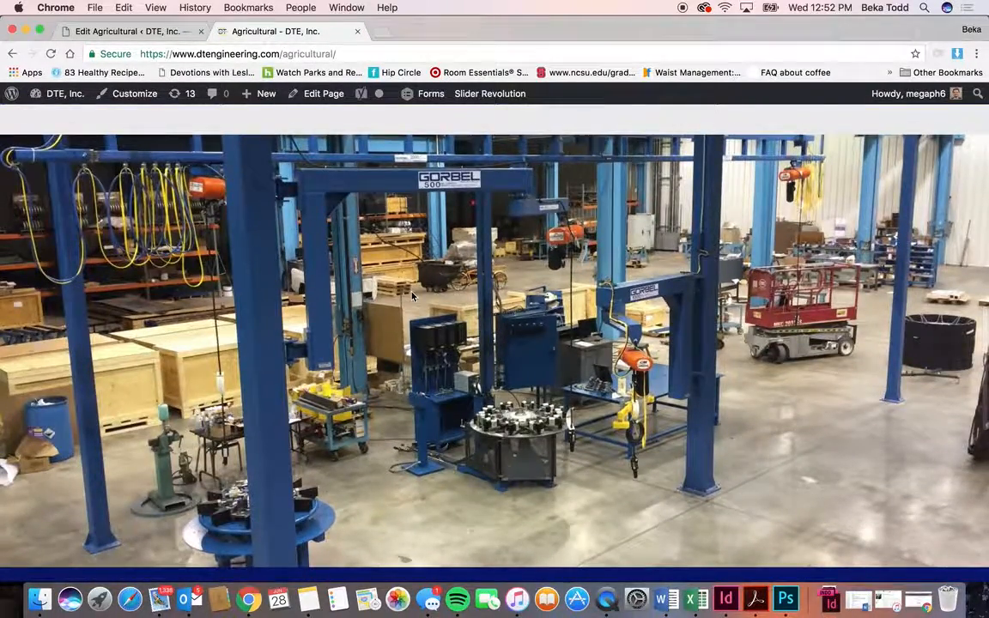
scroll(412, 296, "down", 5)
Return to the Agricultural sections list and try reordering the Agricultural draft, putting it back between Slider and List
left_click(137, 31)
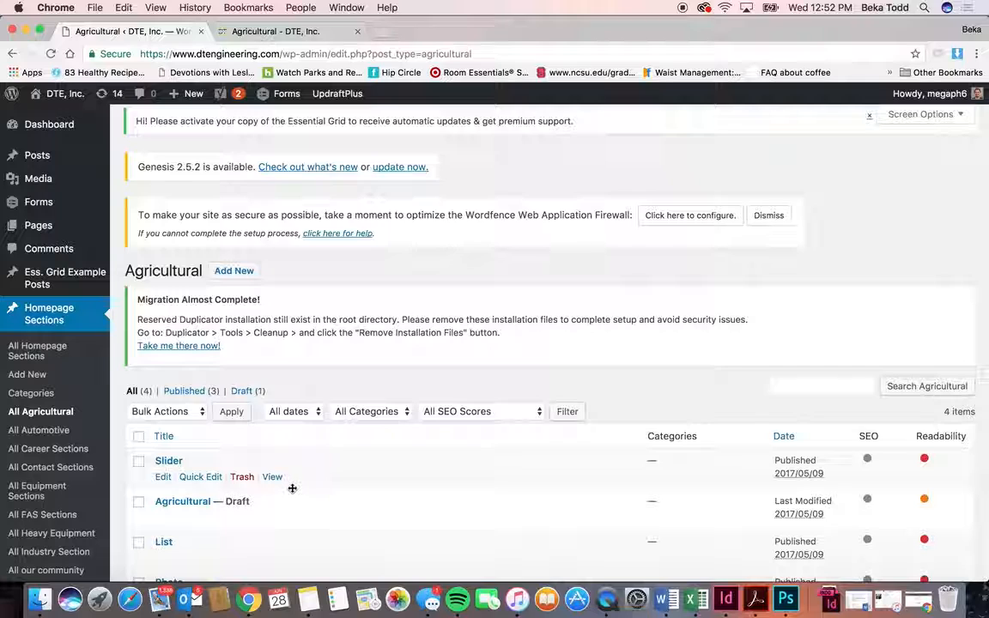
scroll(326, 567, "down", 5)
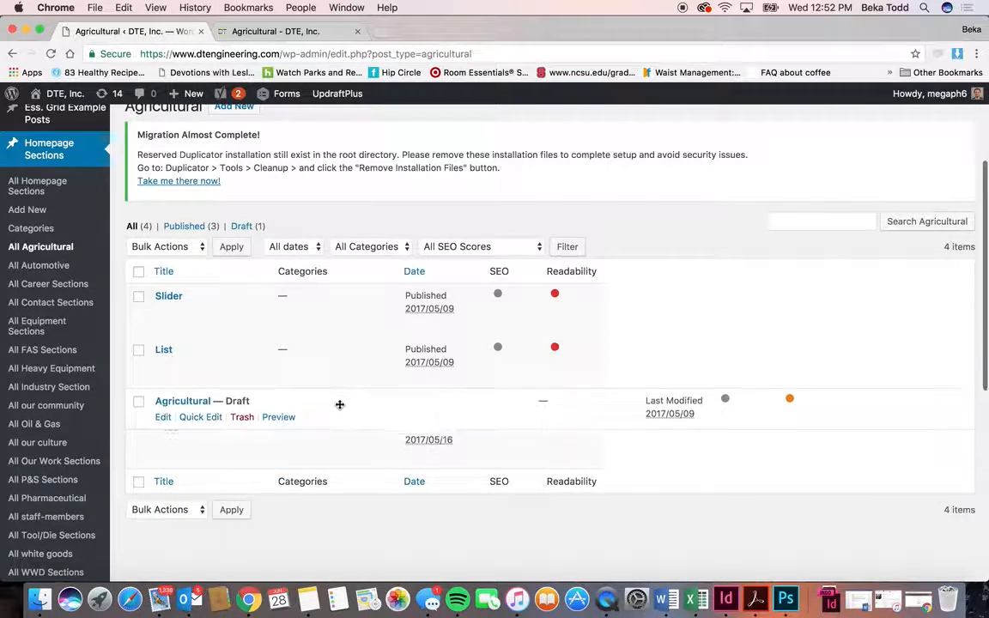
mouse_move(390, 348)
left_mouse_down()
mouse_move(390, 398)
mouse_move(397, 337)
left_mouse_up()
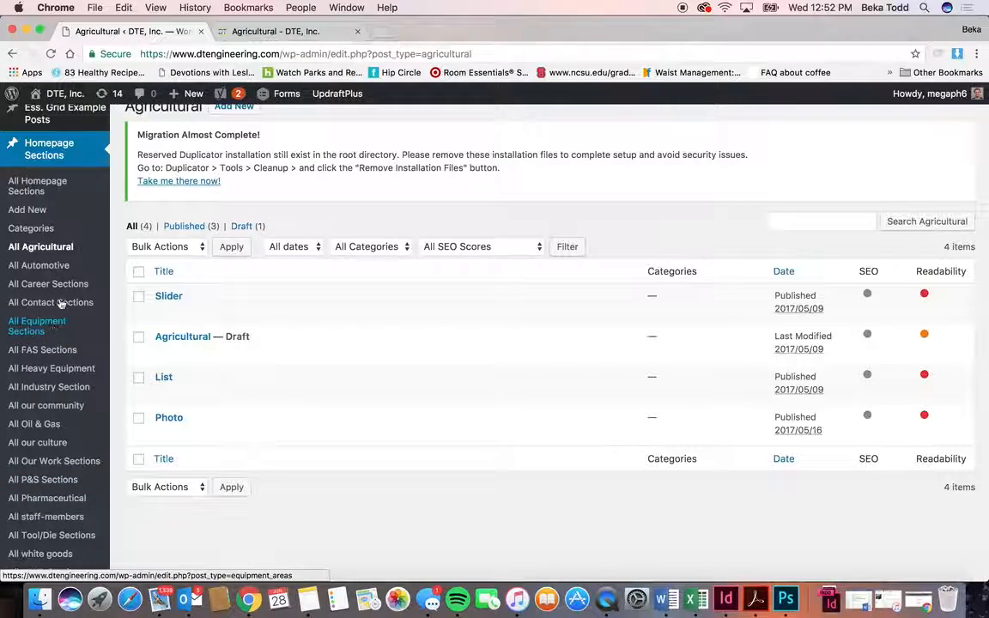
Return to the live Agricultural page and use the site navigation to open the Our Culture page
left_click(242, 34)
scroll(529, 280, "up", 10)
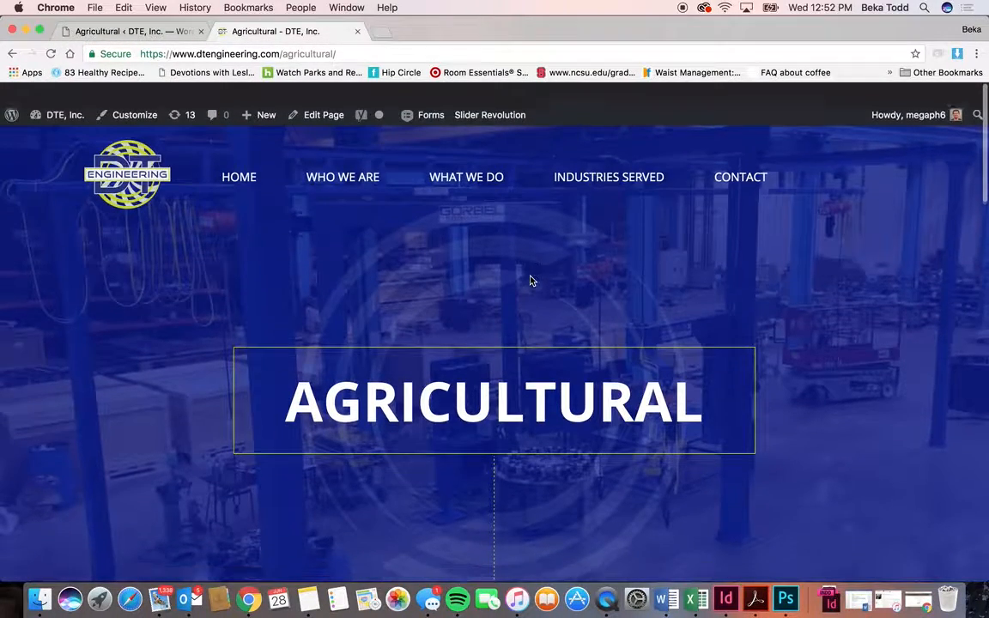
mouse_move(469, 172)
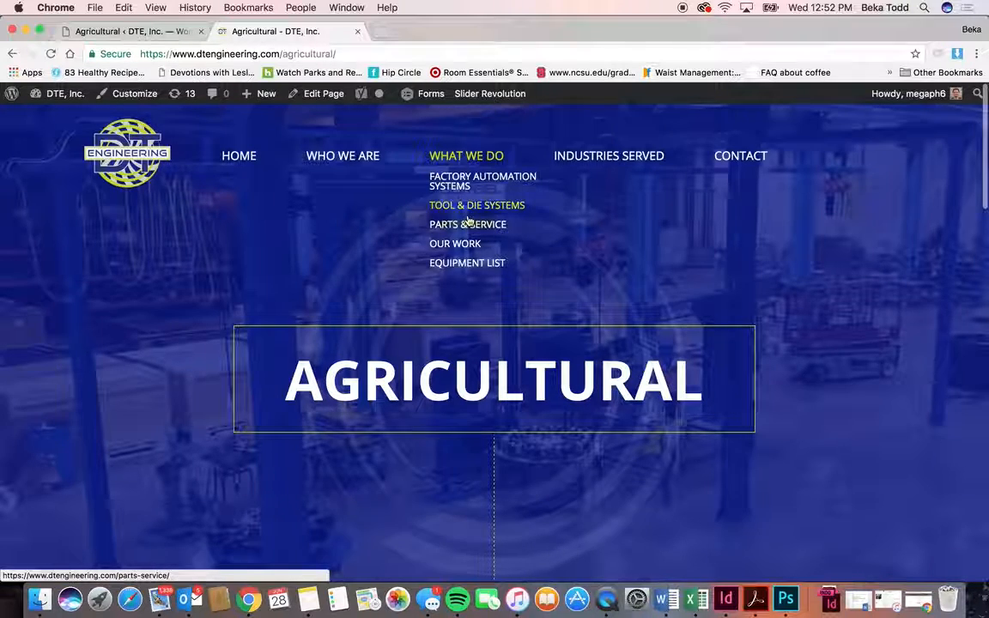
left_click(349, 176)
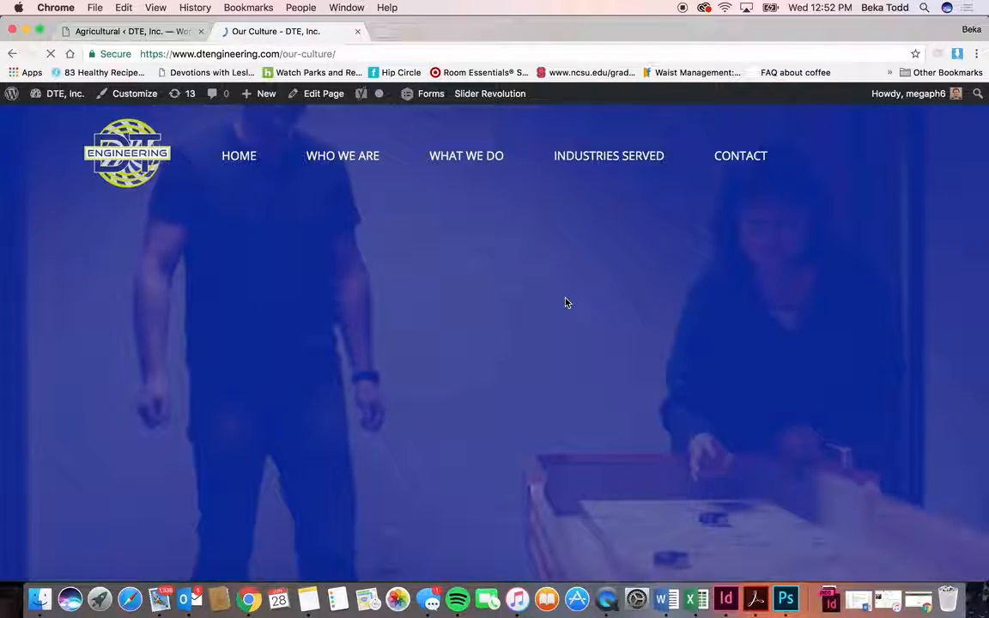
Examine the live Our Culture page's sections, from the header slider and video down to the principles graphic
scroll(565, 300, "down", 1)
scroll(565, 300, "down", 15)
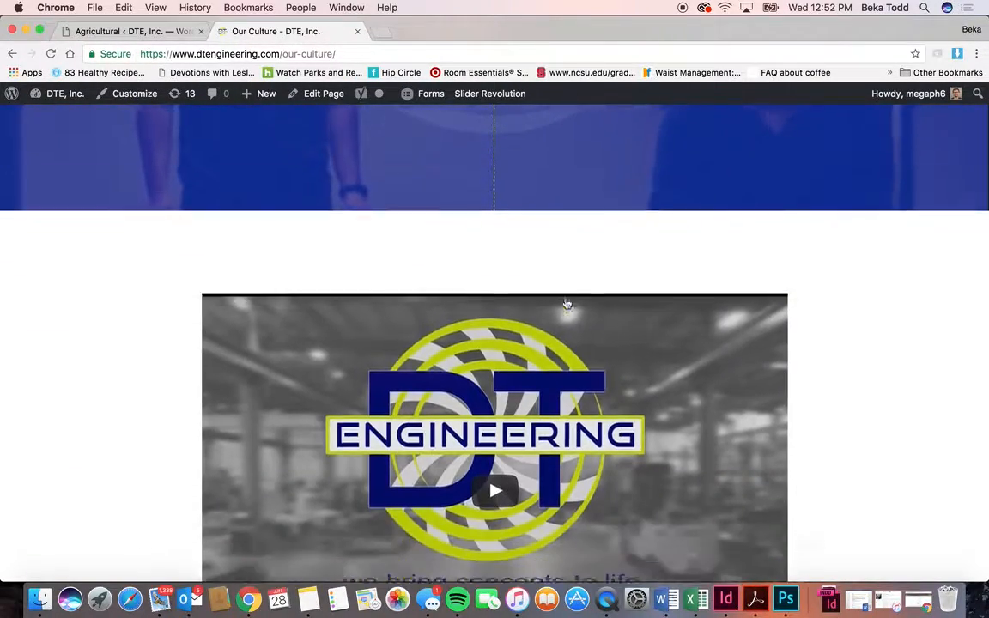
scroll(564, 302, "down", 20)
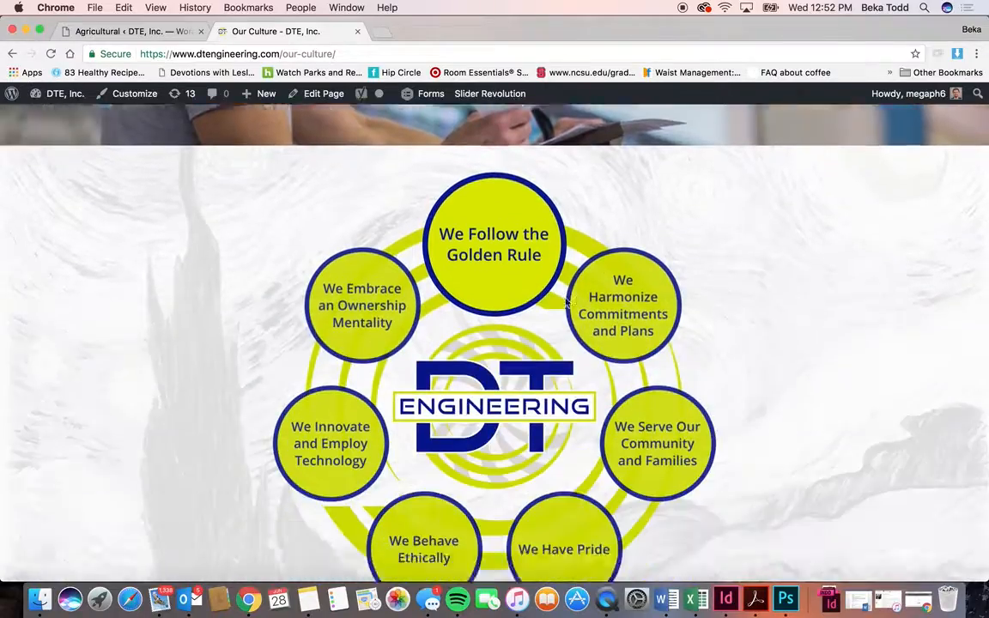
scroll(567, 303, "down", 5)
scroll(565, 302, "up", 20)
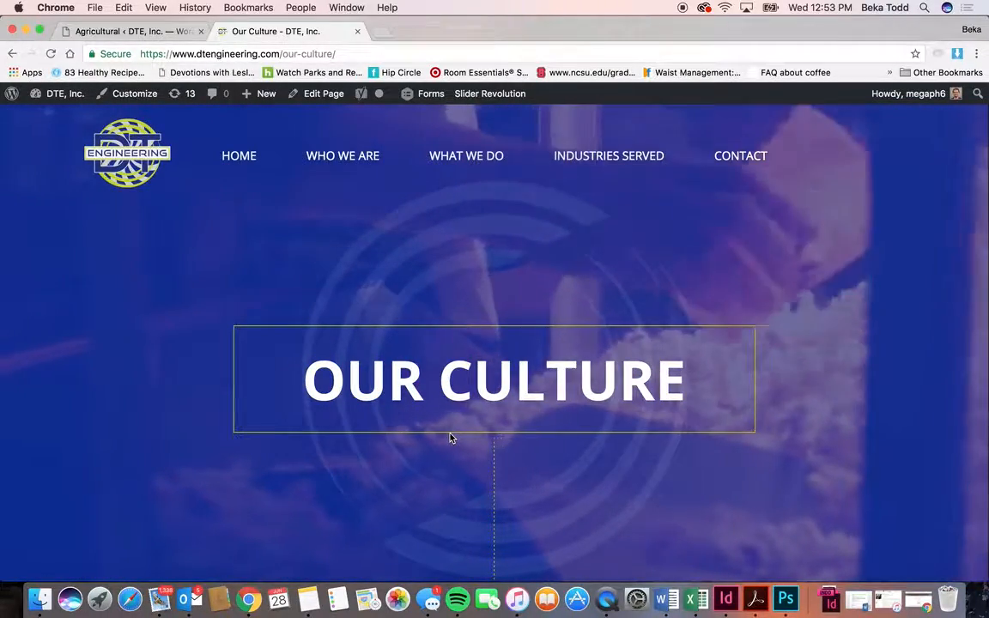
scroll(451, 438, "down", 5)
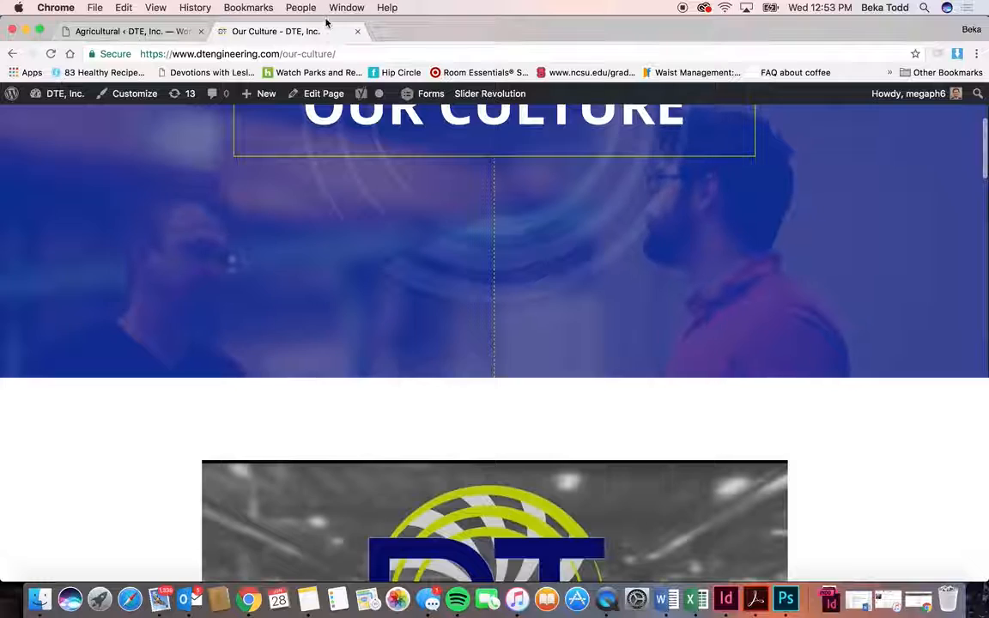
Open the Video entry from the dashboard's Our Culture sections and compare it with the video on the live page
left_click(128, 31)
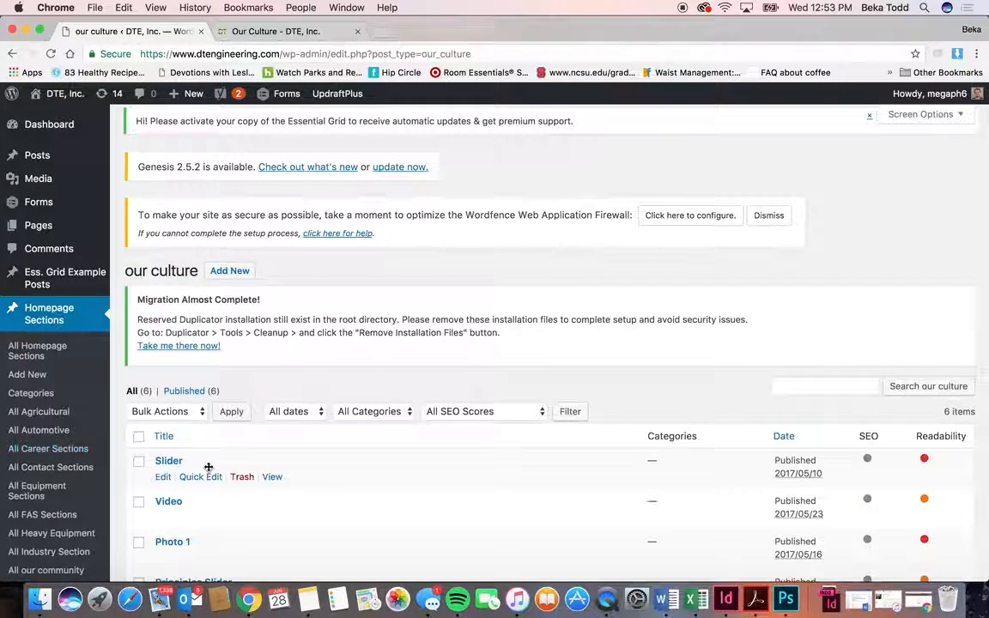
scroll(202, 468, "down", 5)
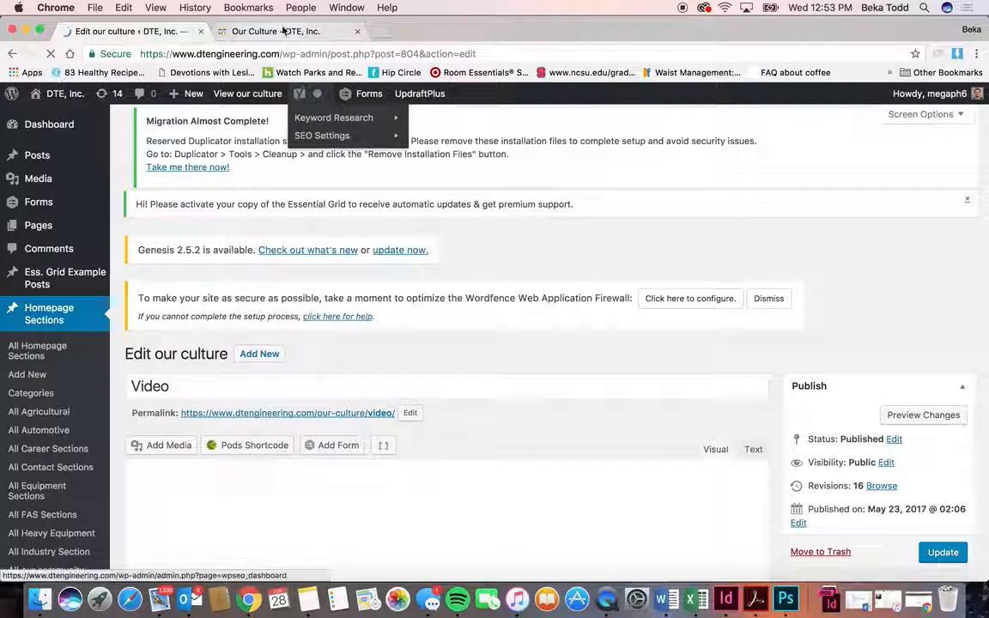
left_click(284, 31)
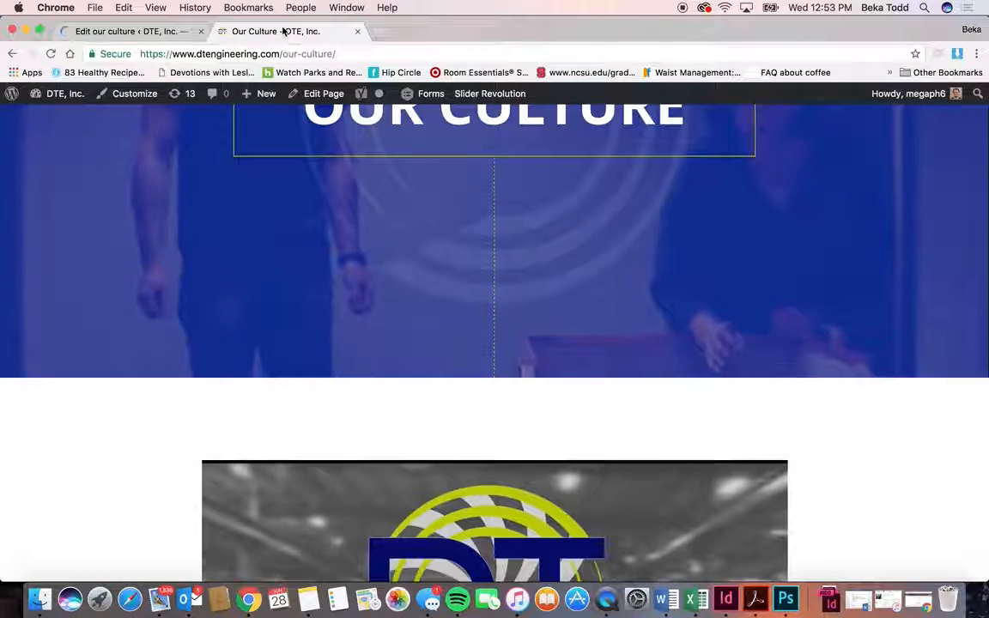
scroll(434, 407, "down", 5)
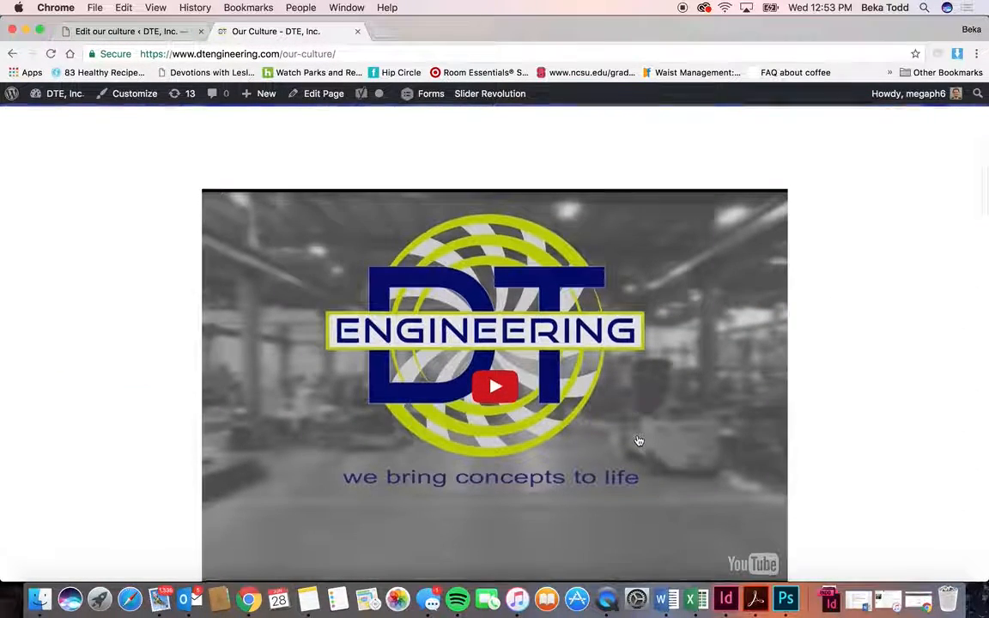
Compare the live Our Culture video section and its text with the Video entry's content in the dashboard editor
scroll(638, 441, "down", 6)
scroll(638, 441, "down", 2)
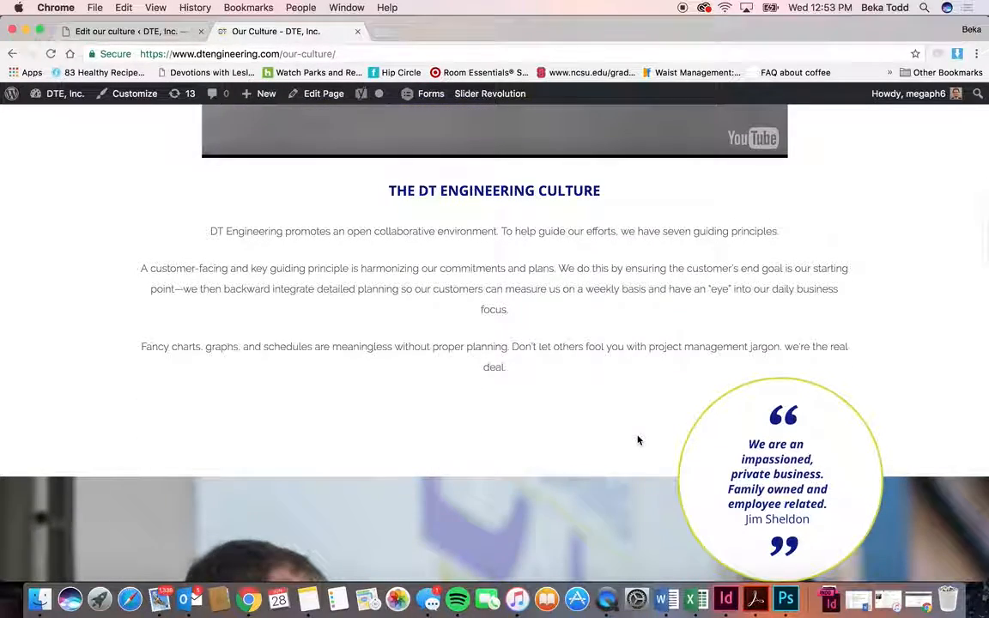
left_click(148, 33)
scroll(577, 410, "down", 5)
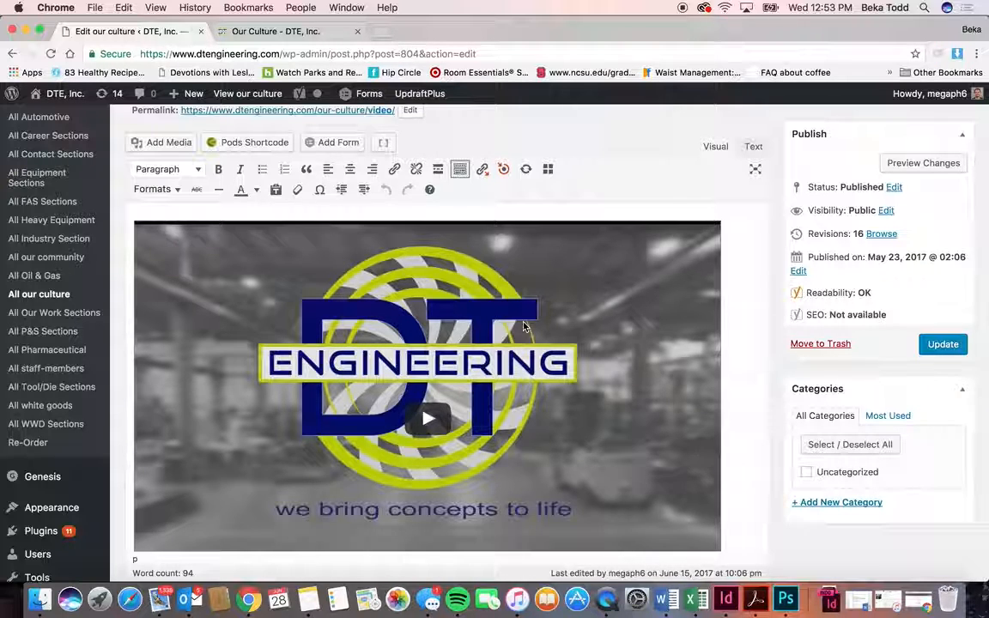
Open the live page's "We Put the Customer First" video on YouTube, pause it and display its embed code
left_click(274, 31)
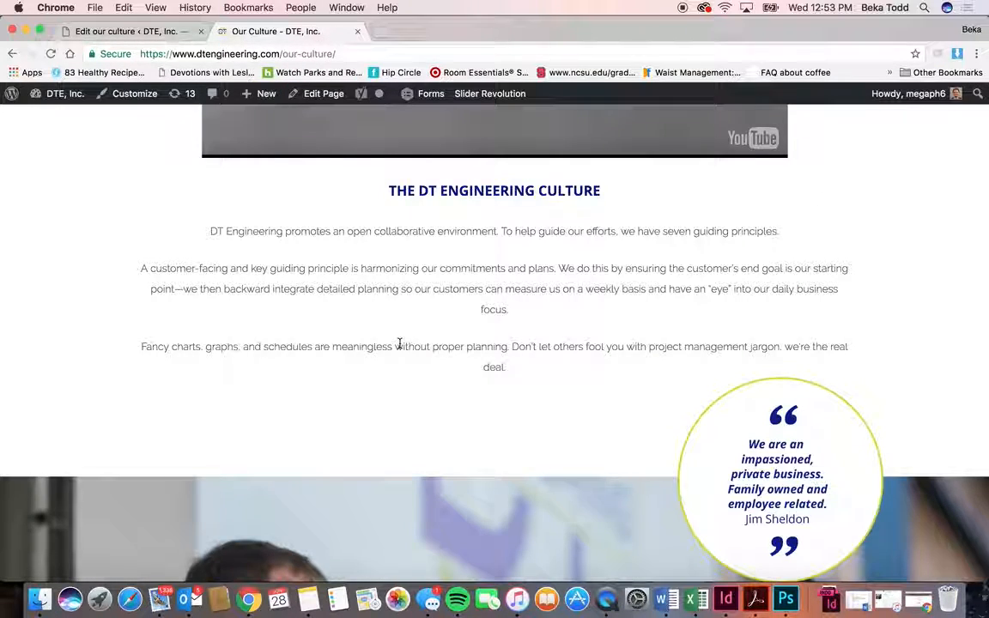
scroll(404, 361, "up", 3)
left_click(743, 417)
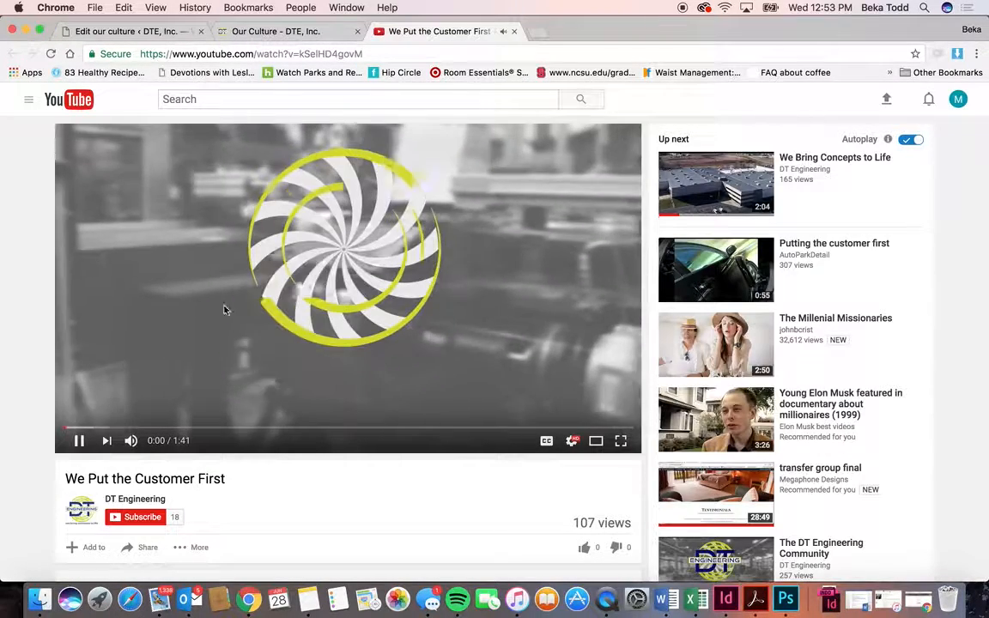
left_click(172, 352)
scroll(172, 352, "down", 5)
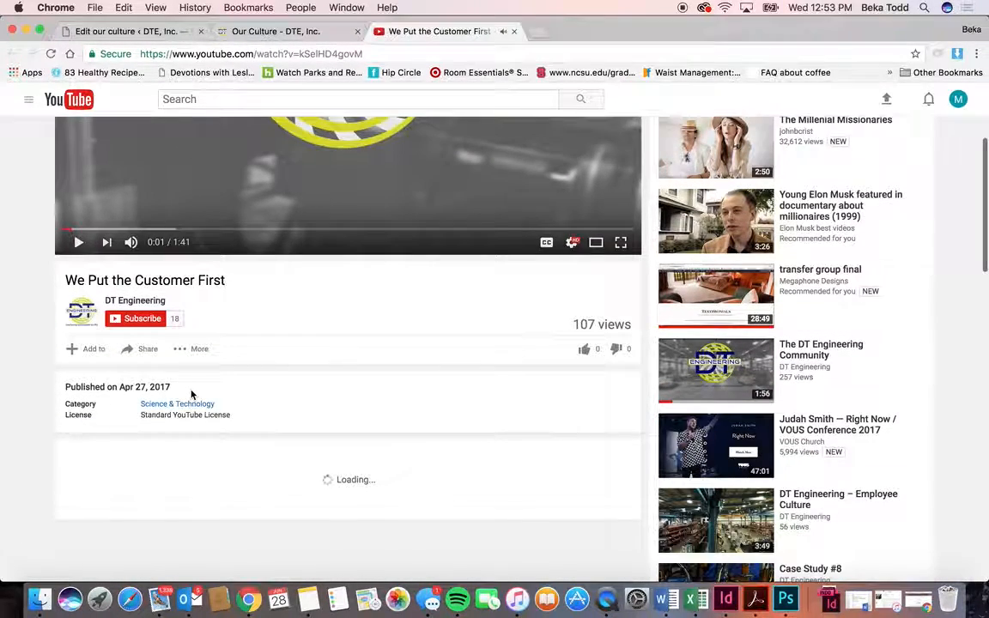
left_click(155, 358)
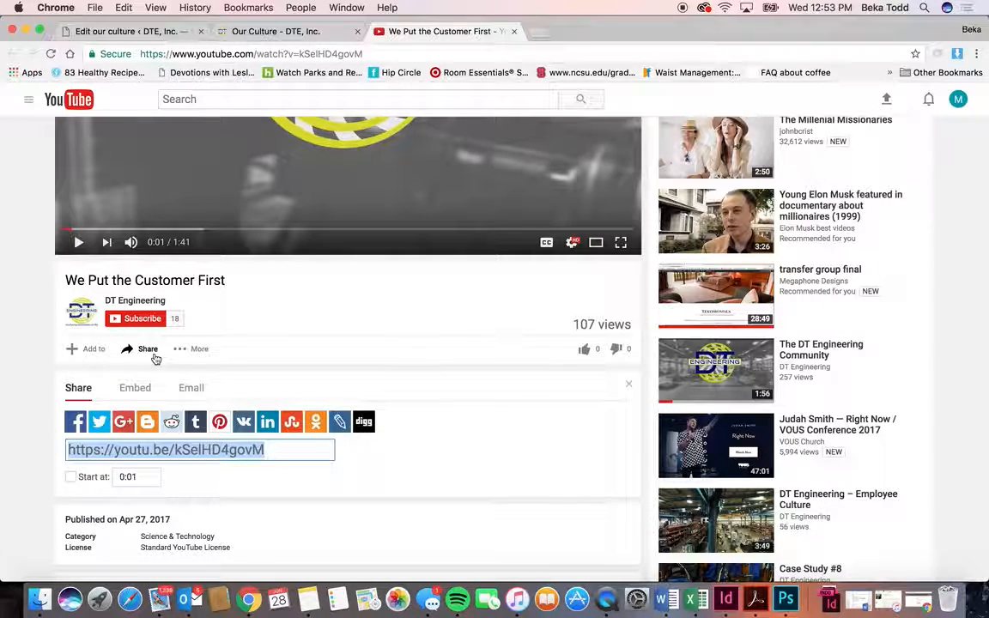
left_click(144, 390)
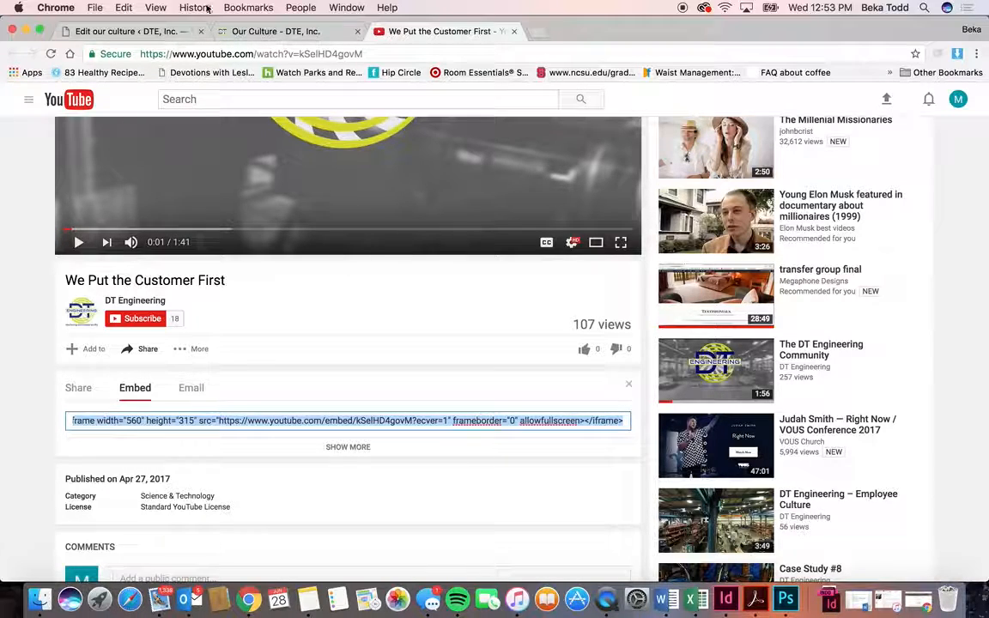
Return to the Video entry, inspect the iframe embed code in its source text, and restore the visual view
left_click(219, 31)
left_click(148, 33)
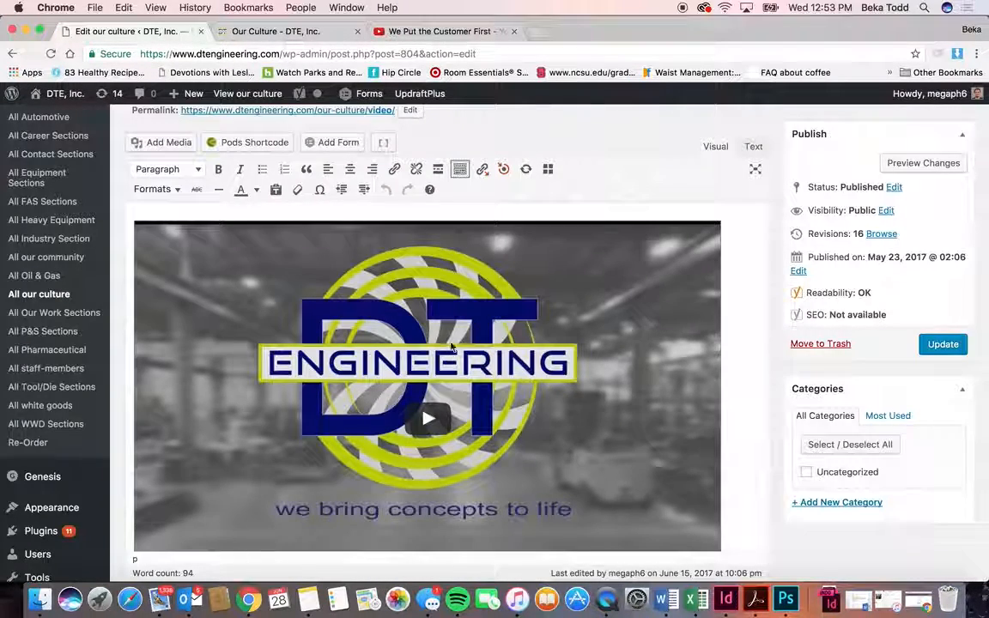
left_click(754, 149)
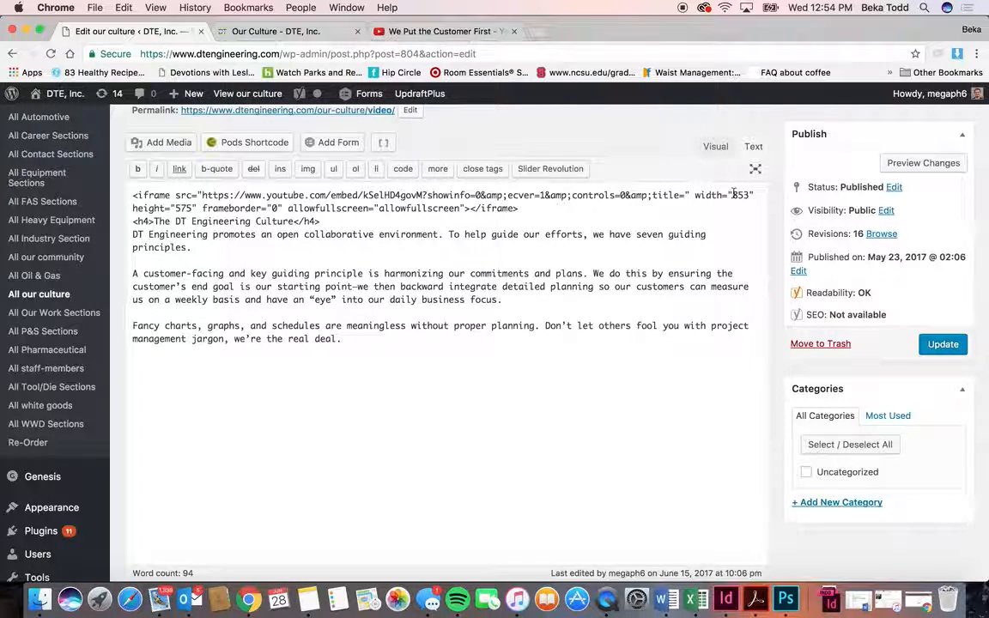
left_click(713, 147)
Compare the "The DT Engineering Culture" heading and paragraphs in the Video entry with the same text on the live page
scroll(579, 275, "down", 4)
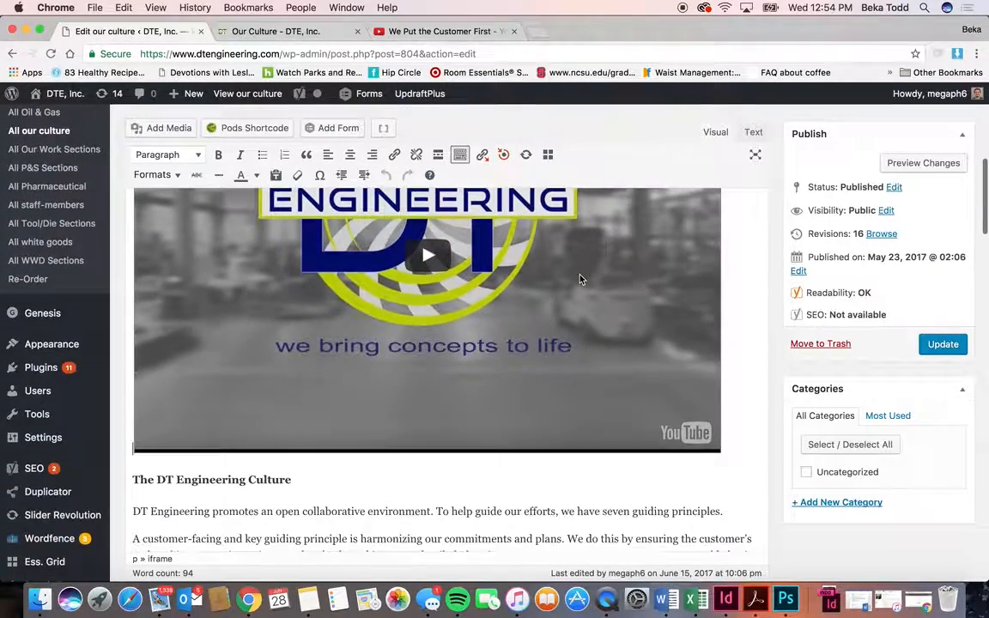
scroll(579, 278, "down", 5)
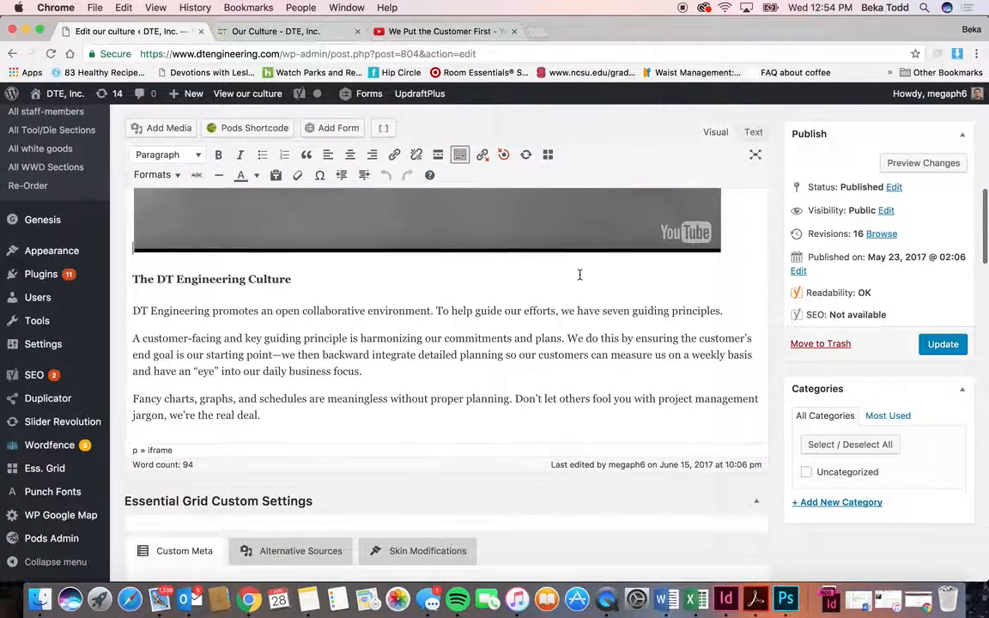
key("ctrl+Tab")
scroll(434, 295, "down", 3)
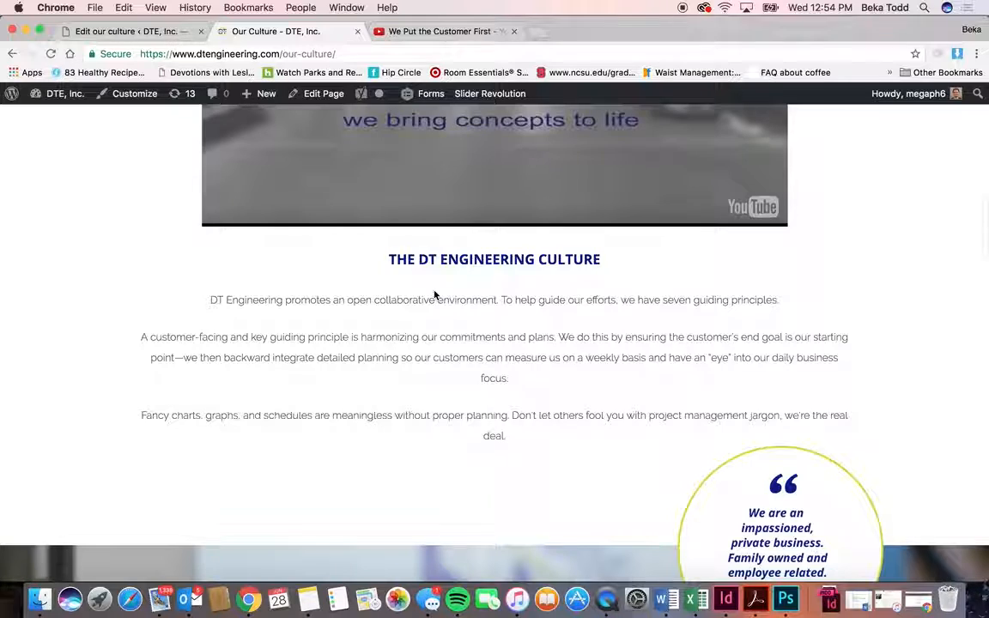
left_click(146, 31)
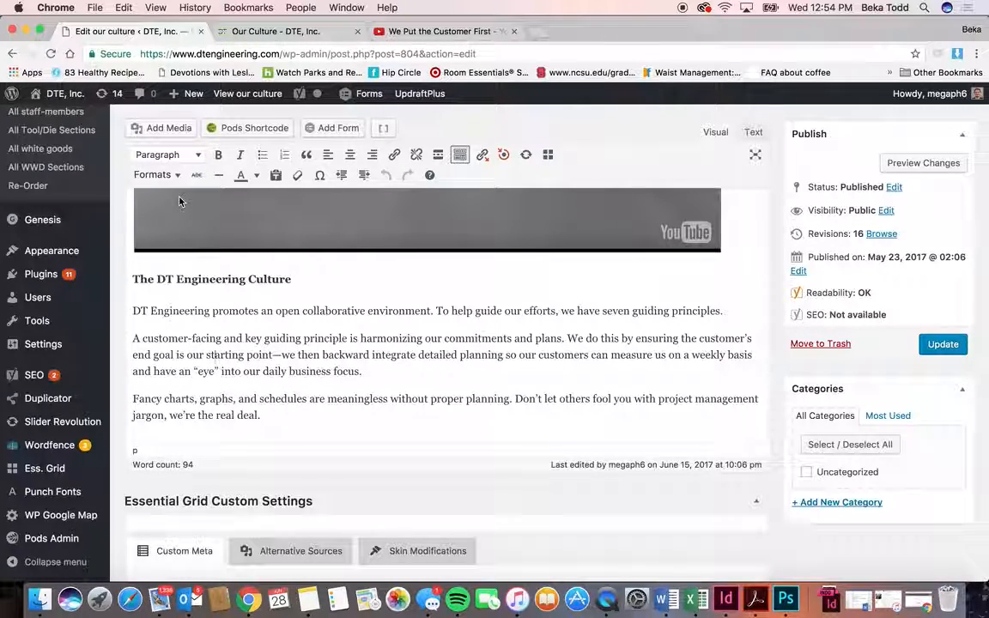
left_click(245, 33)
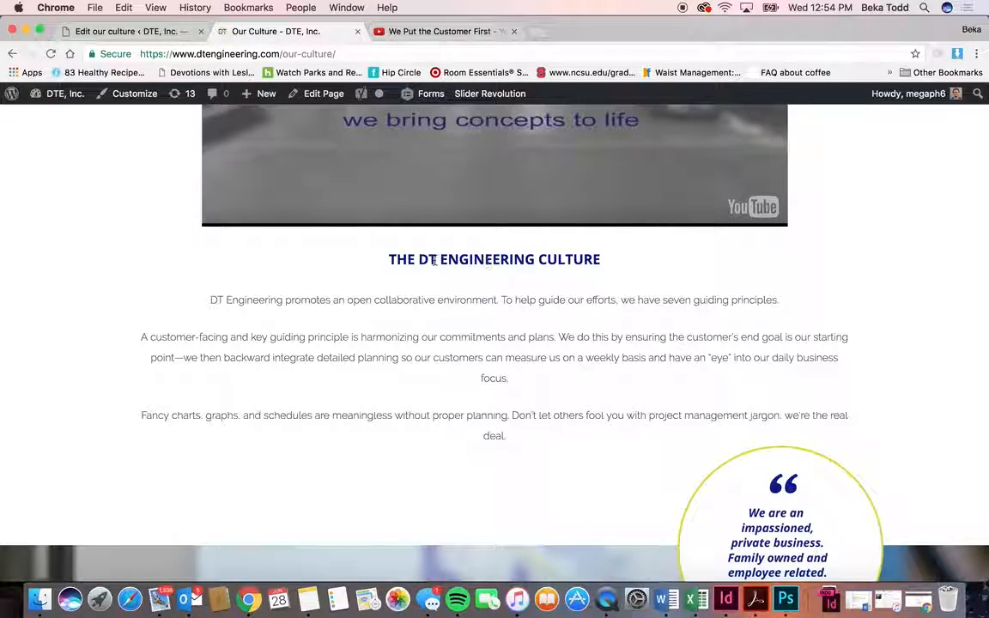
scroll(563, 379, "down", 10)
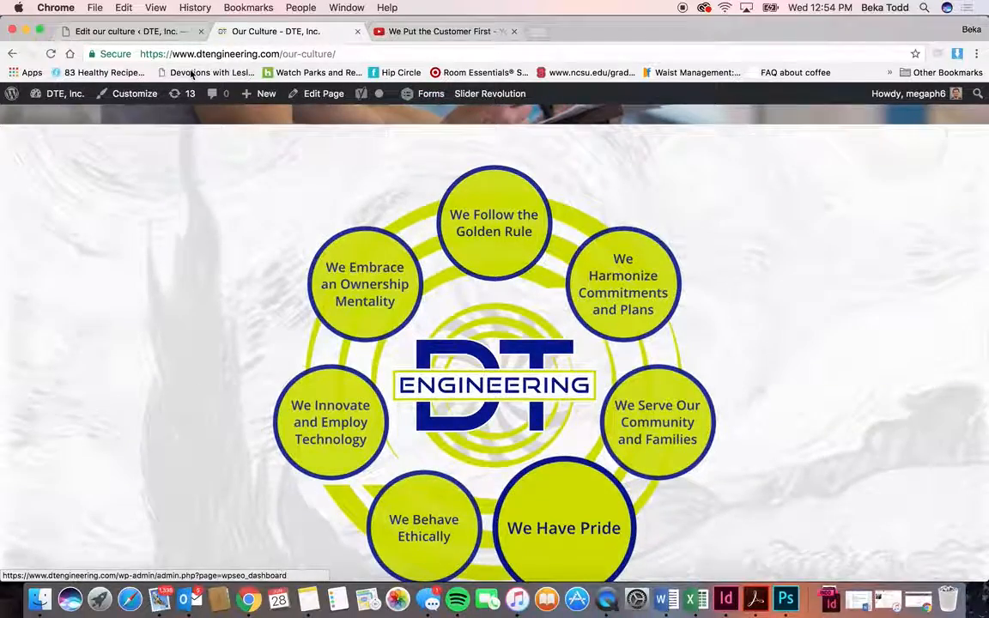
Review the Video entry's More Fields settings down to Quote Image and compare that image with the live page's quote bubble
left_click(160, 39)
scroll(426, 297, "down", 15)
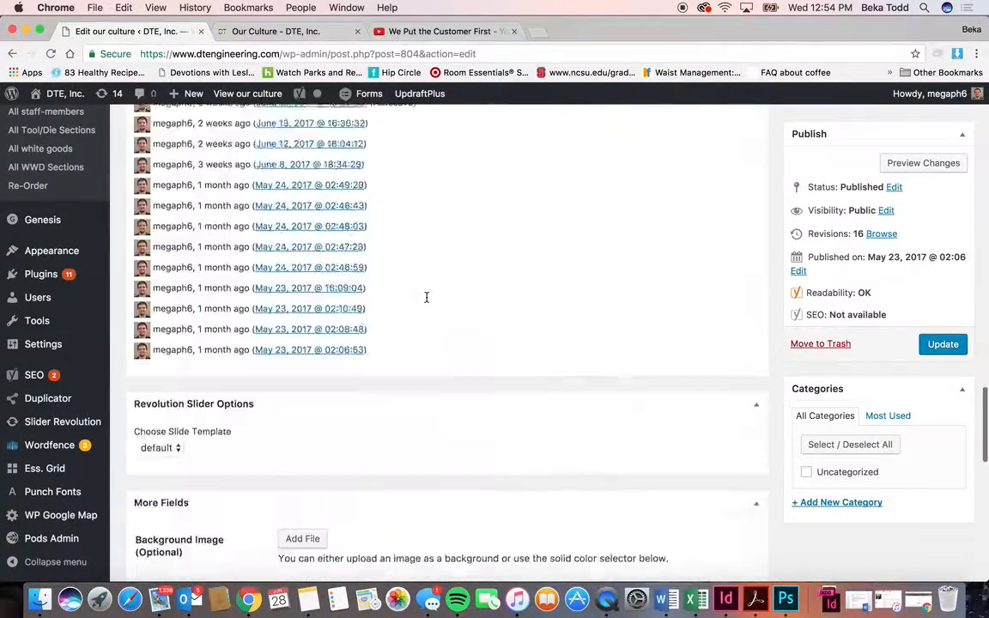
scroll(383, 266, "down", 3)
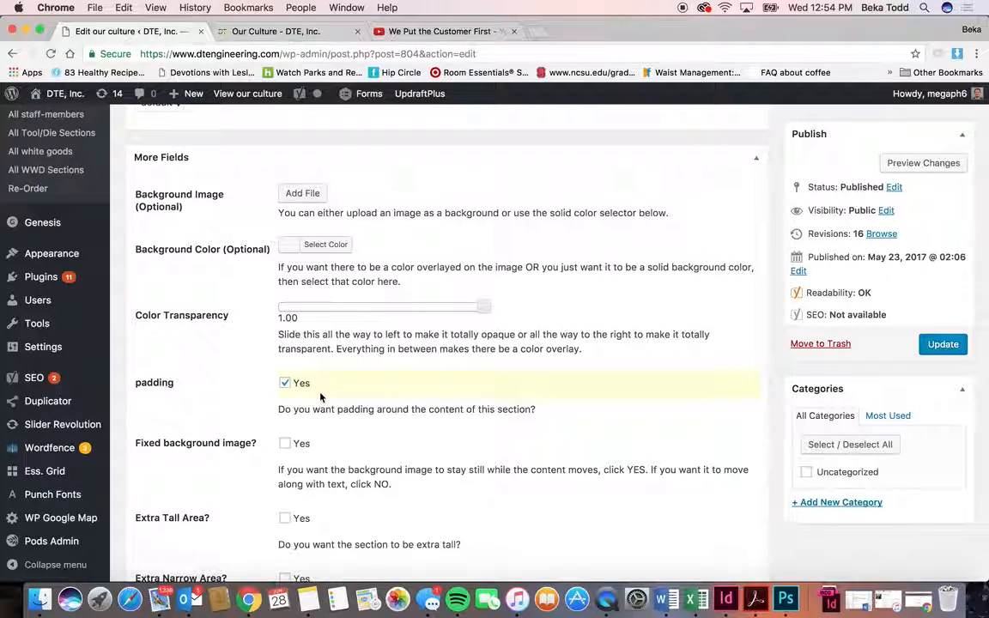
scroll(321, 396, "down", 10)
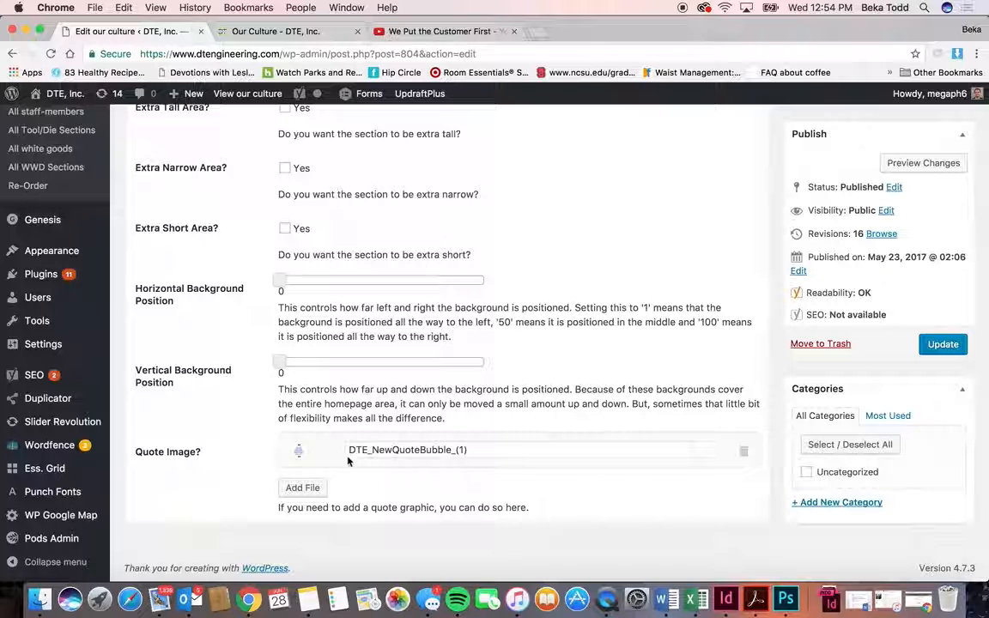
left_click(275, 31)
scroll(544, 285, "up", 5)
scroll(546, 283, "up", 3)
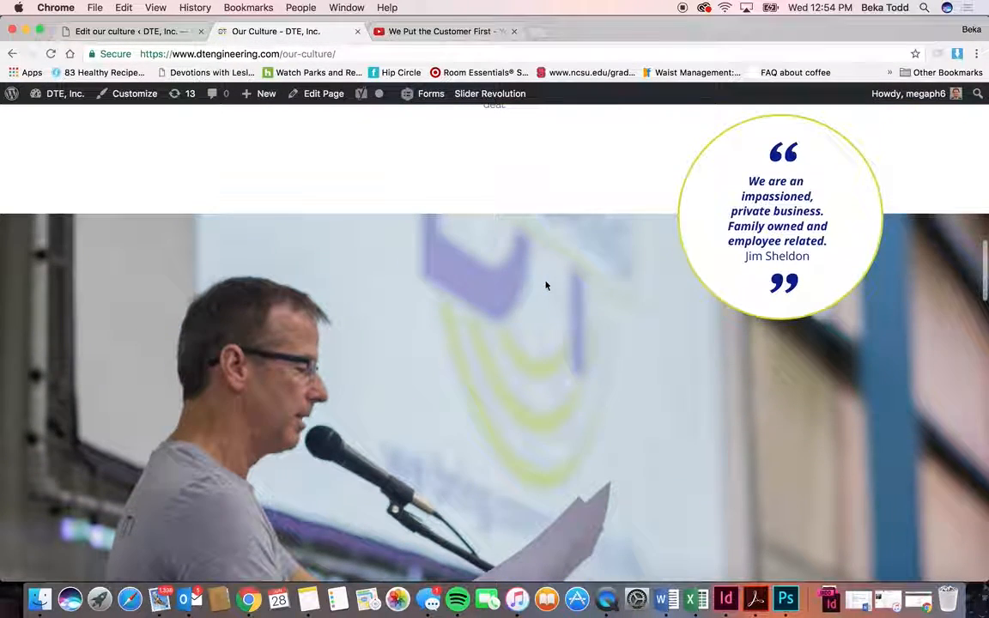
left_click(142, 30)
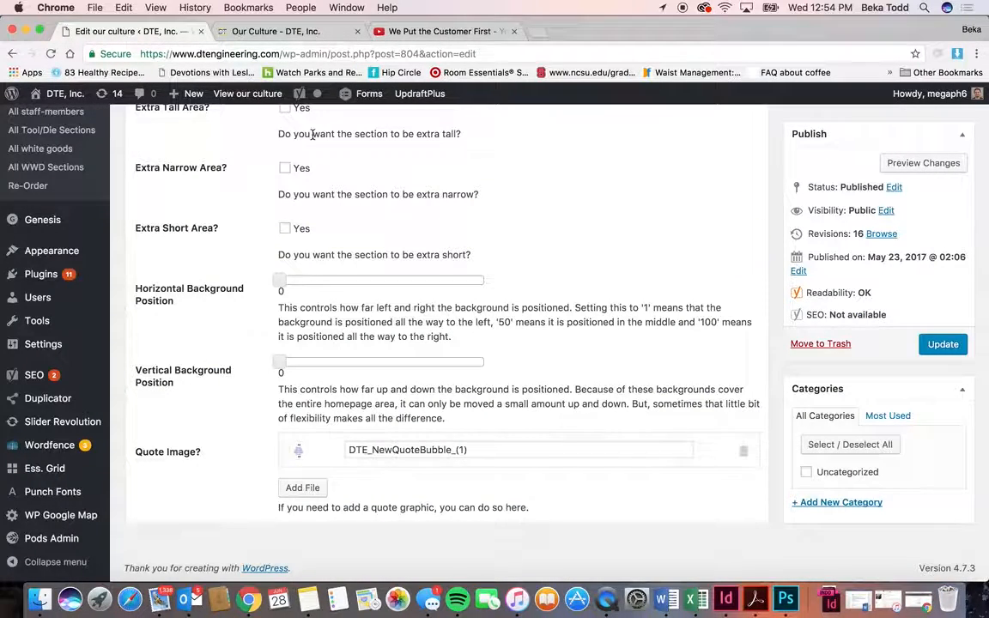
Browse the media library for the Video entry's Quote Image field and close it without attaching a file
left_click(318, 493)
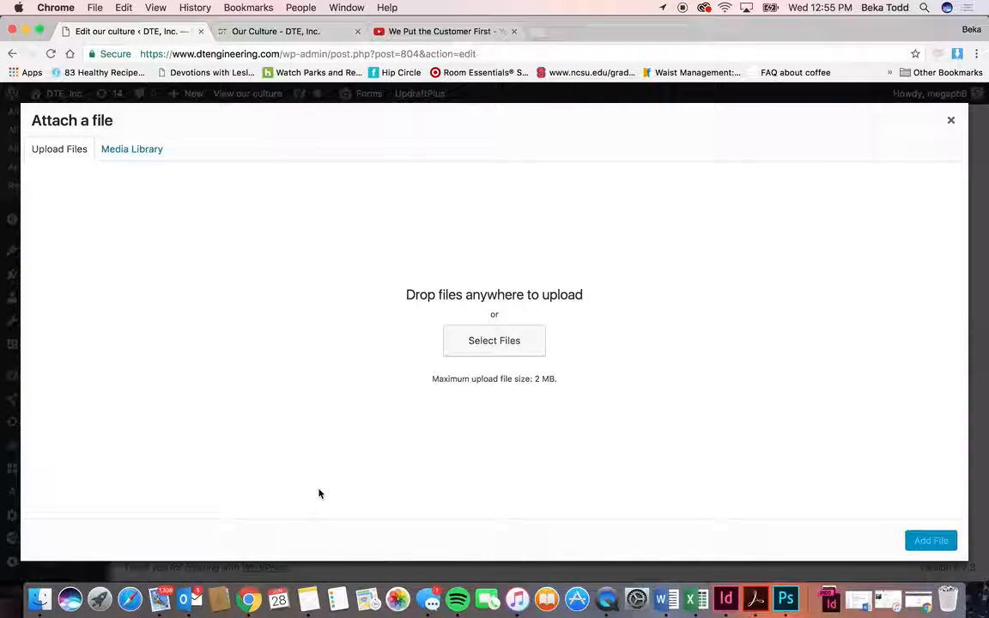
left_click(151, 151)
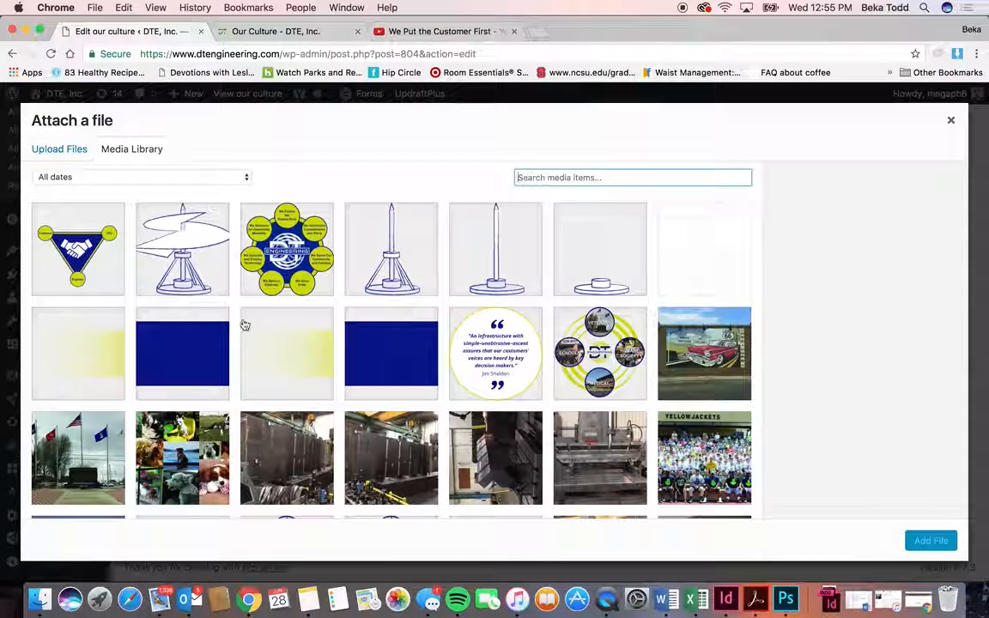
left_click(951, 120)
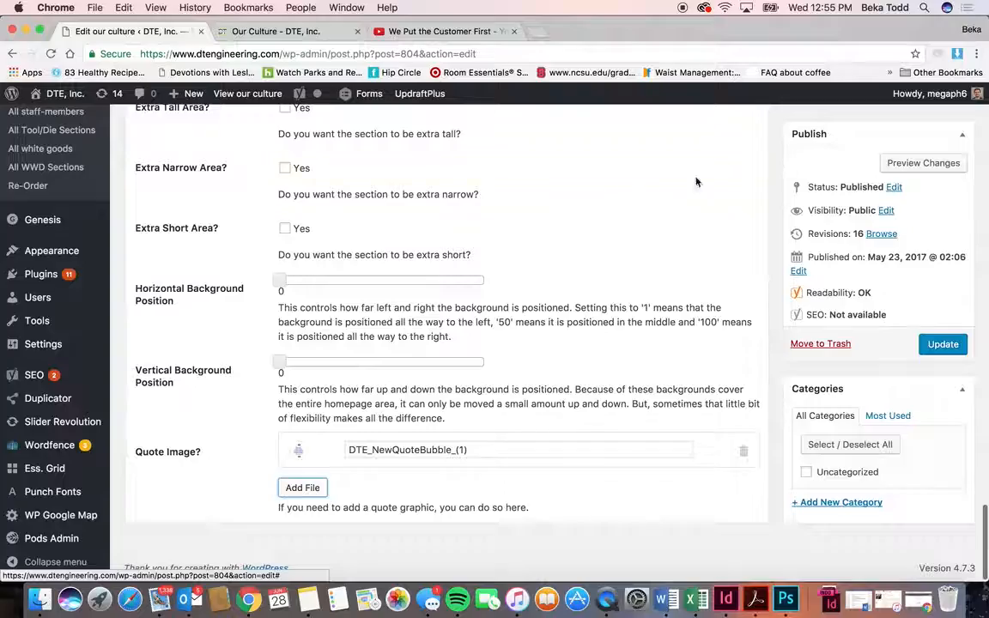
Return to the Our Culture sections list and open the Photo 1 entry for editing
scroll(599, 199, "up", 5)
scroll(599, 199, "up", 10)
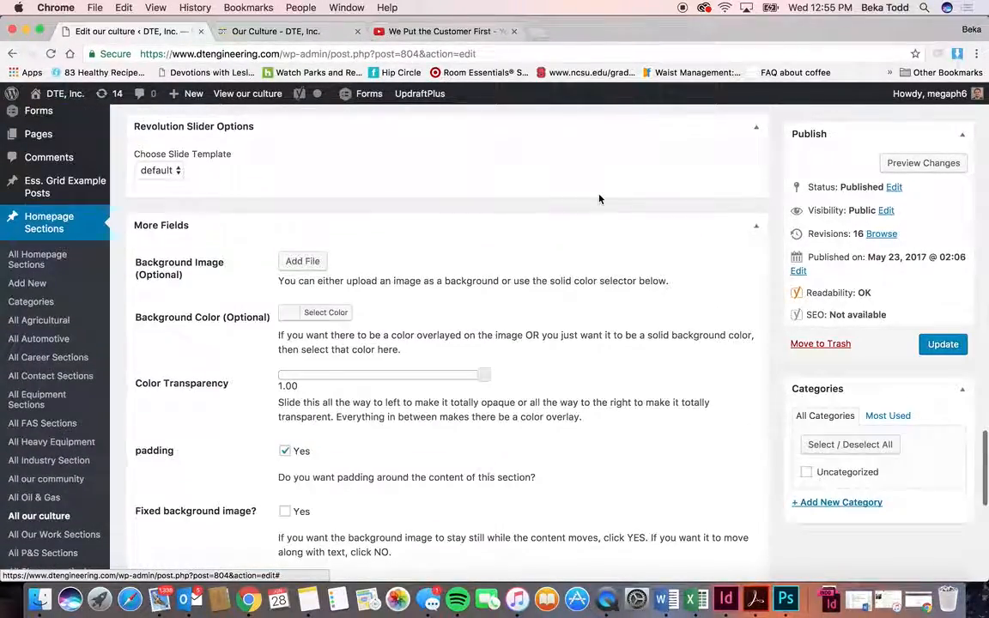
scroll(599, 199, "up", 15)
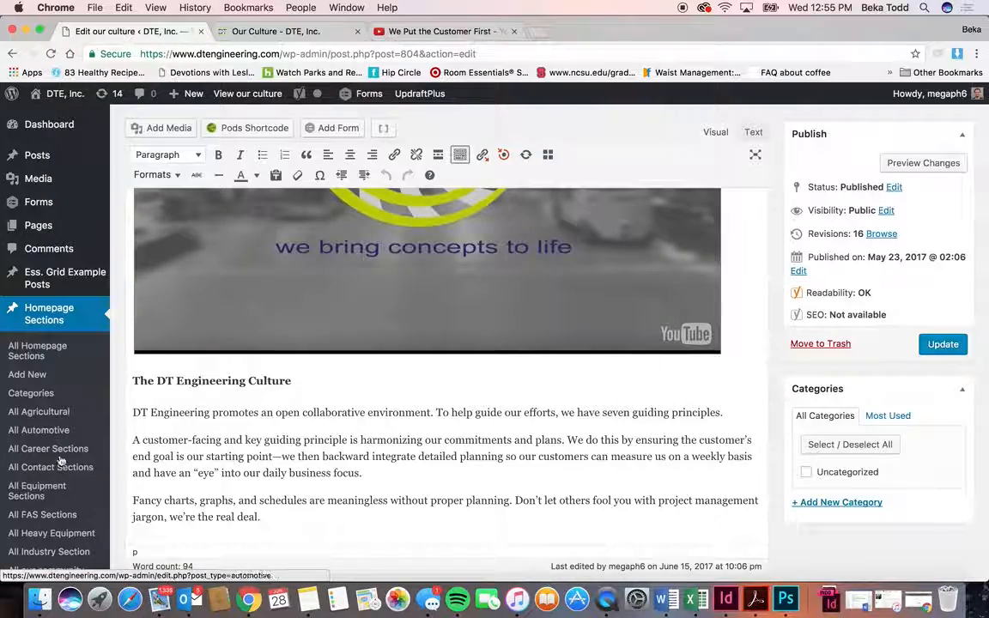
scroll(62, 471, "down", 3)
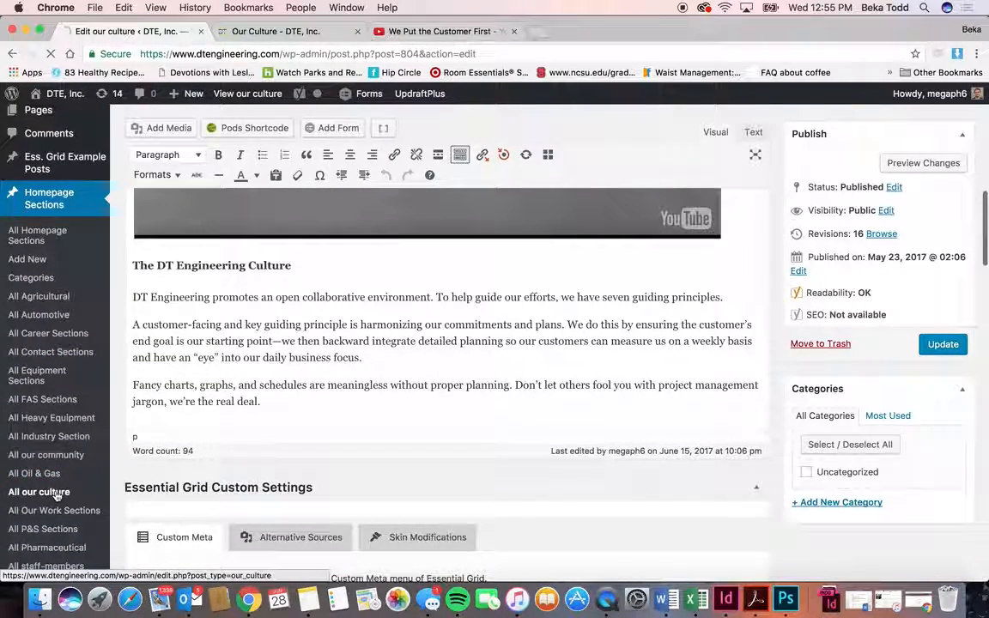
left_click(57, 491)
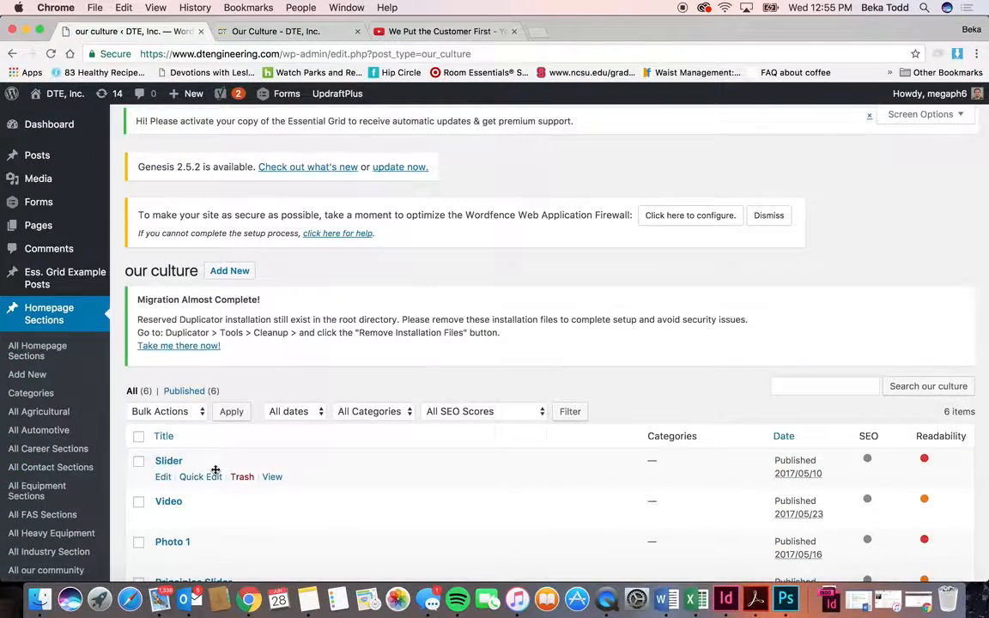
scroll(210, 463, "down", 3)
left_click(182, 435)
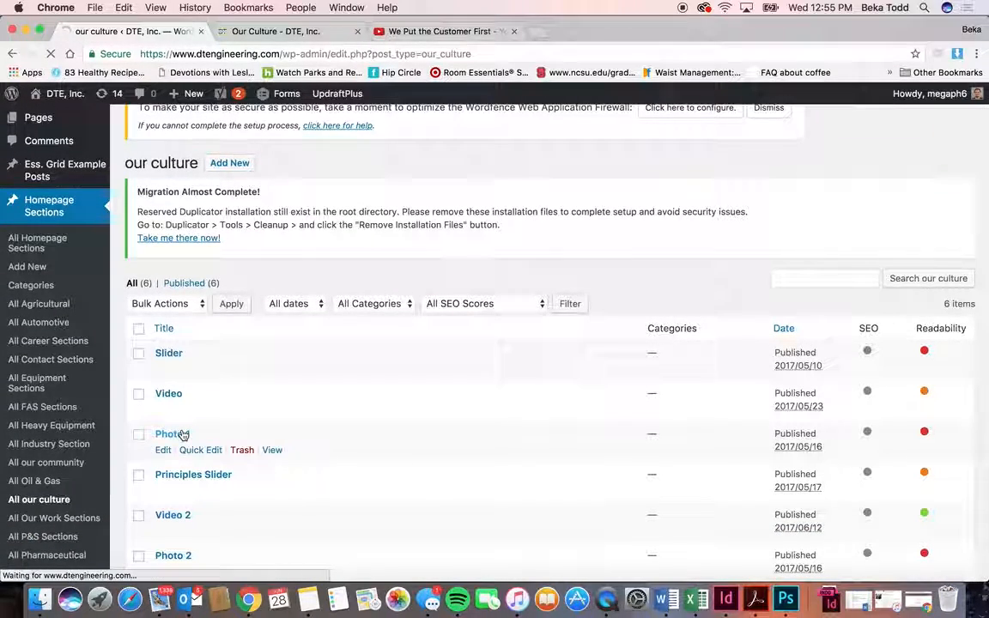
Examine Photo 1's background image, Extra Tall Area and background position settings, and compare them with the photo on the live page
scroll(359, 494, "down", 5)
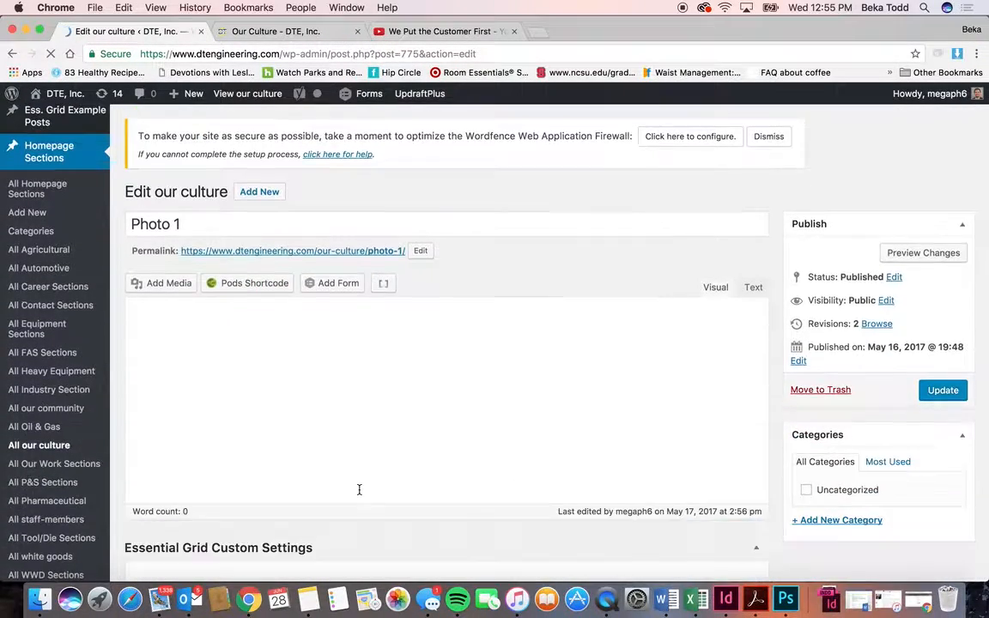
scroll(359, 494, "down", 15)
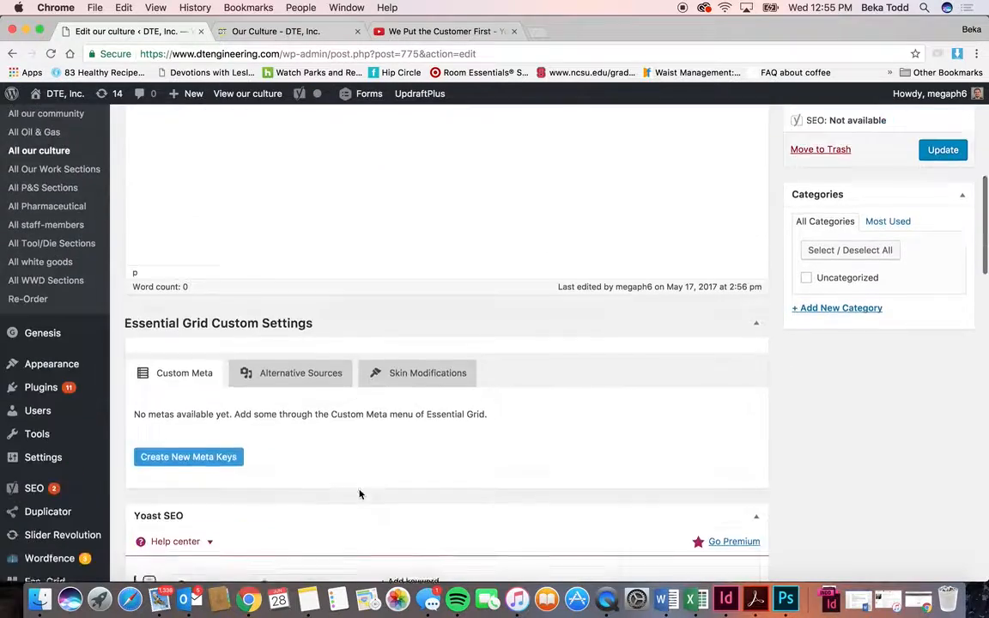
scroll(359, 490, "down", 2)
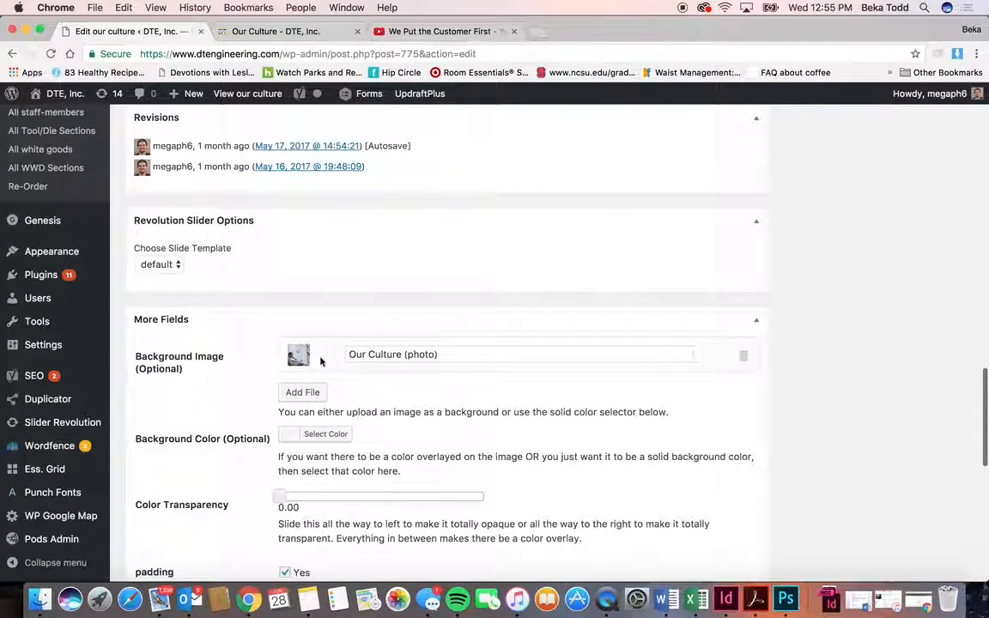
scroll(293, 353, "down", 2)
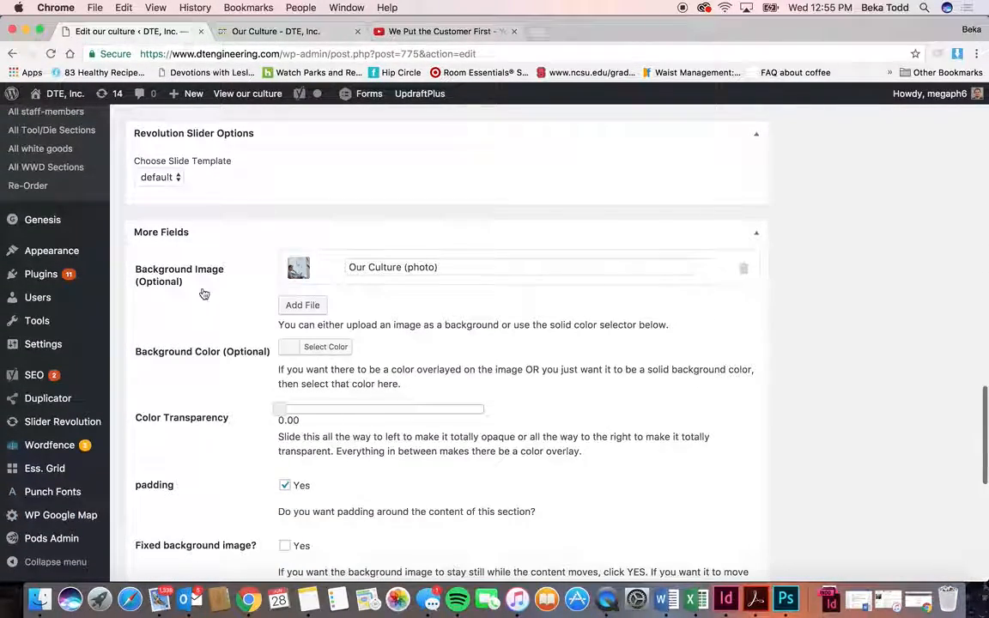
scroll(387, 432, "down", 3)
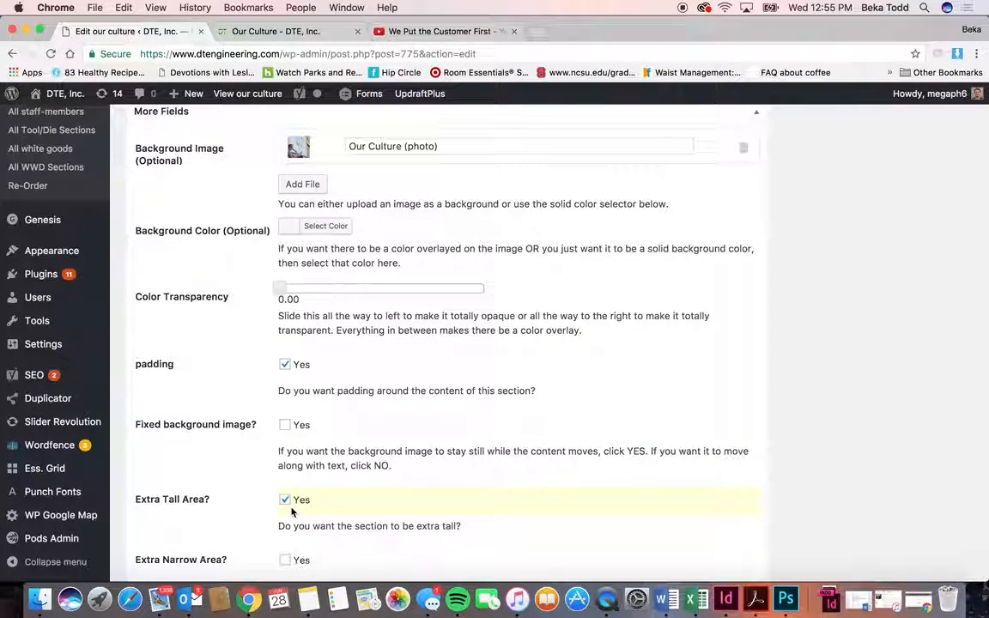
scroll(291, 511, "down", 5)
scroll(291, 512, "down", 3)
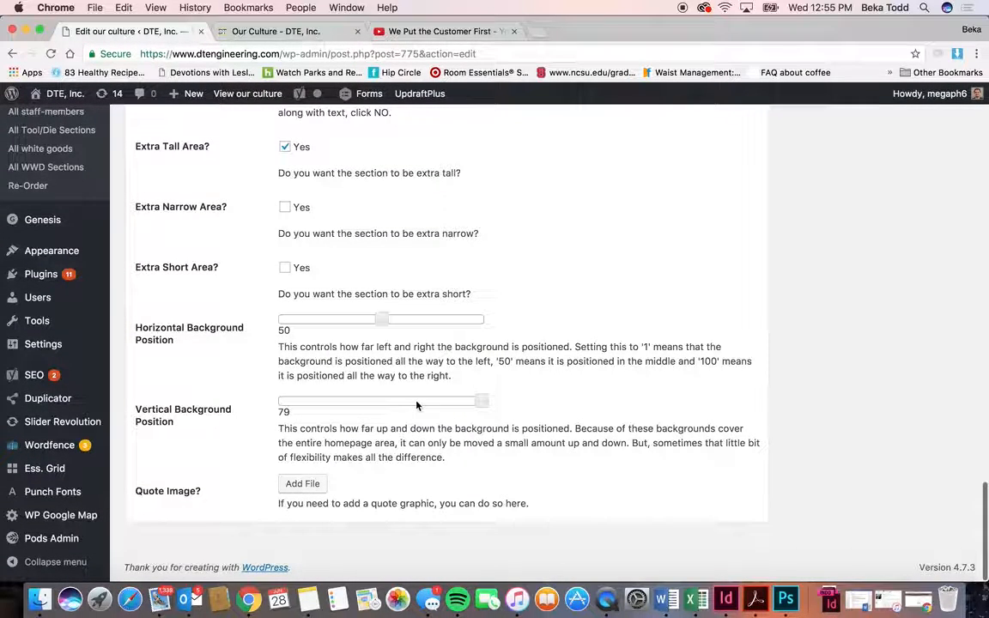
left_click(276, 31)
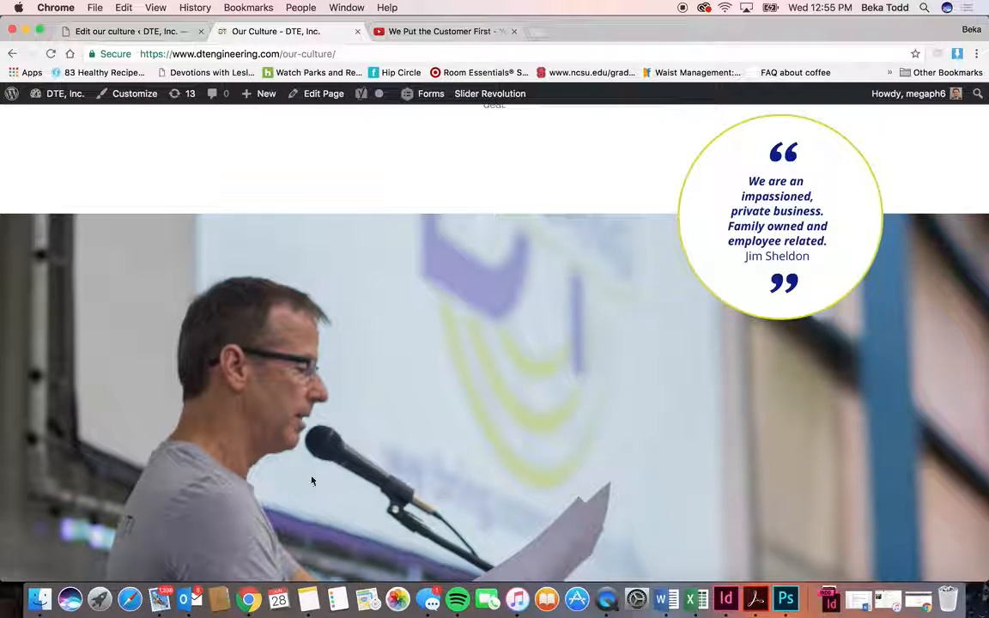
Look at the principles slider on the live Our Culture page and return to the Our Culture sections list
scroll(424, 178, "down", 15)
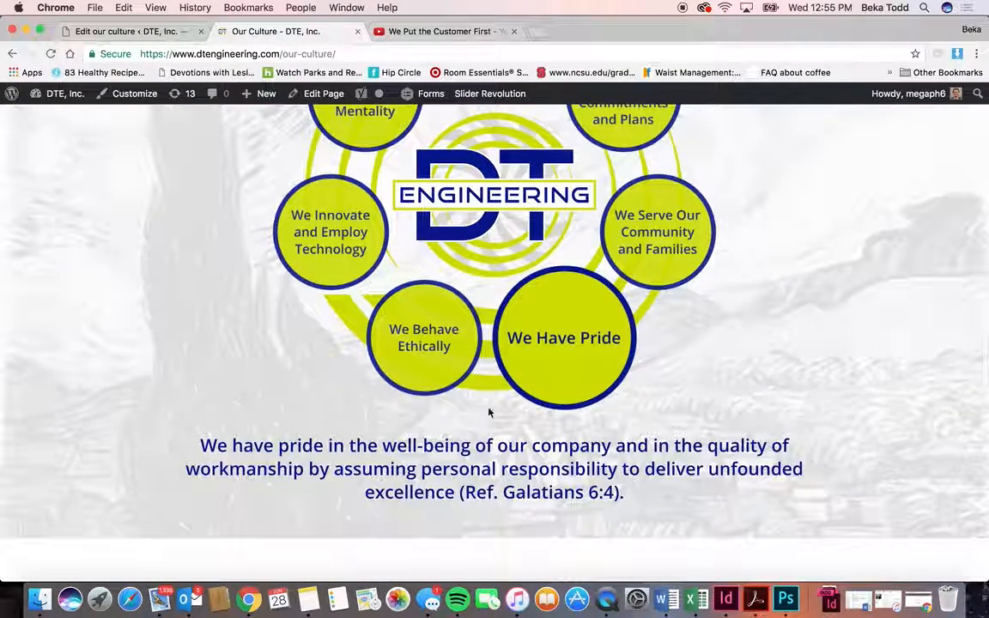
left_click(187, 31)
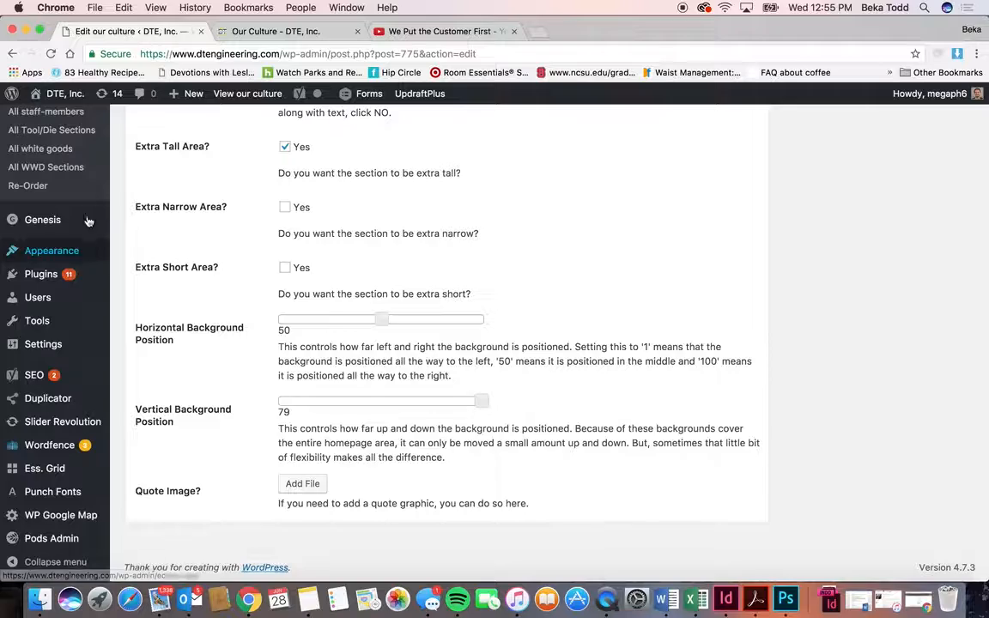
scroll(78, 209, "up", 3)
left_click(64, 210)
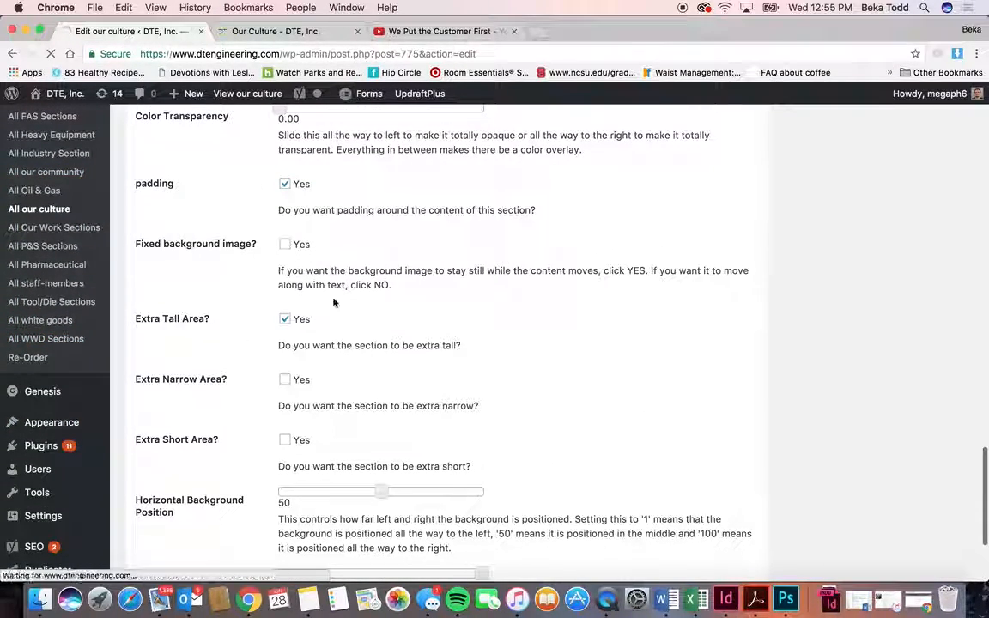
scroll(258, 494, "down", 3)
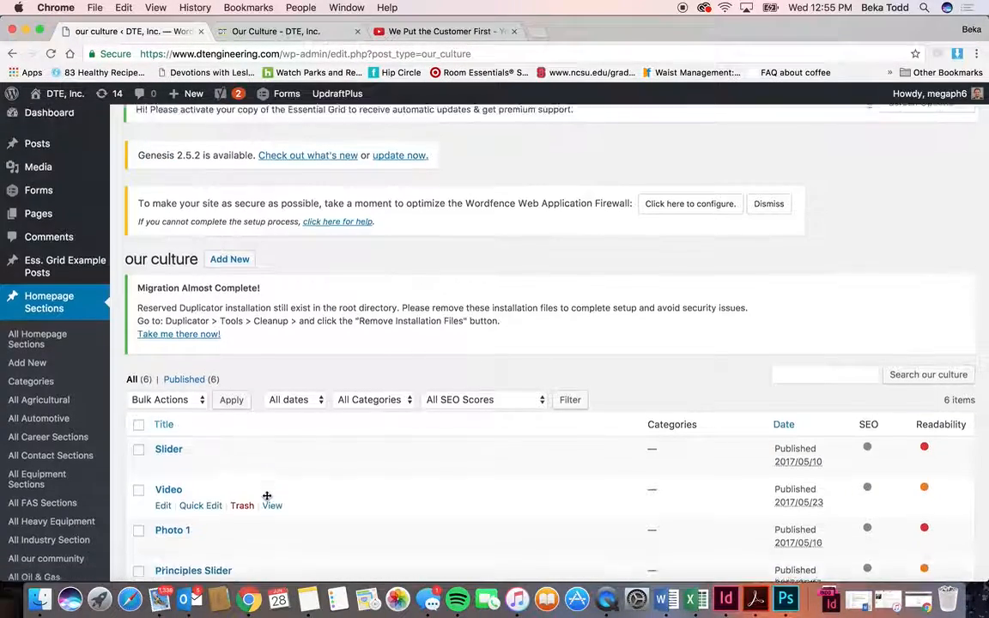
scroll(213, 467, "down", 2)
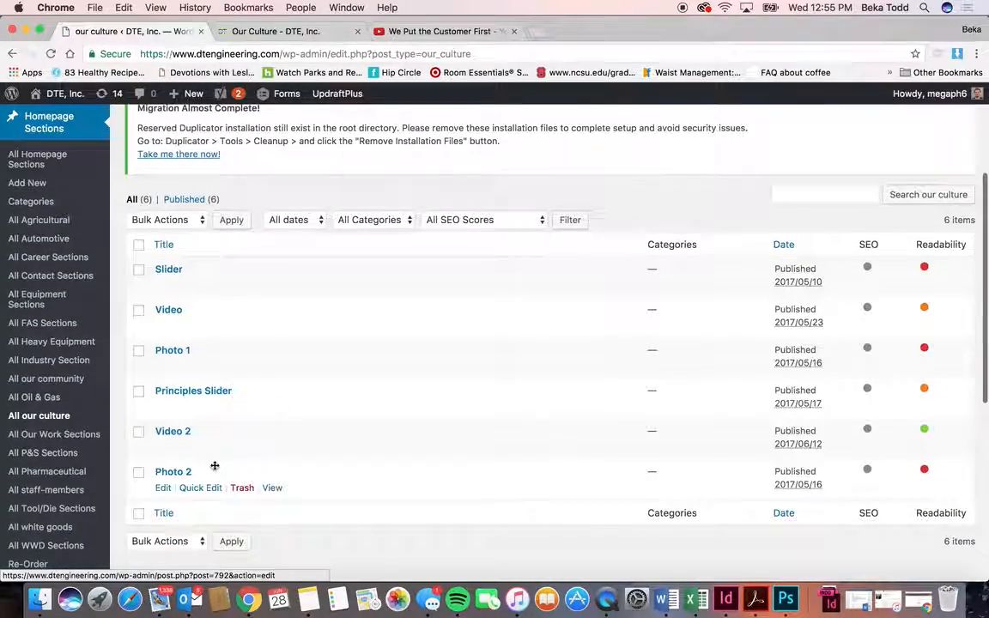
Compare the listed Video 2 and Photo 2 sections with the Dream Big video and table-tennis photo on the live Our Culture page
left_click(283, 34)
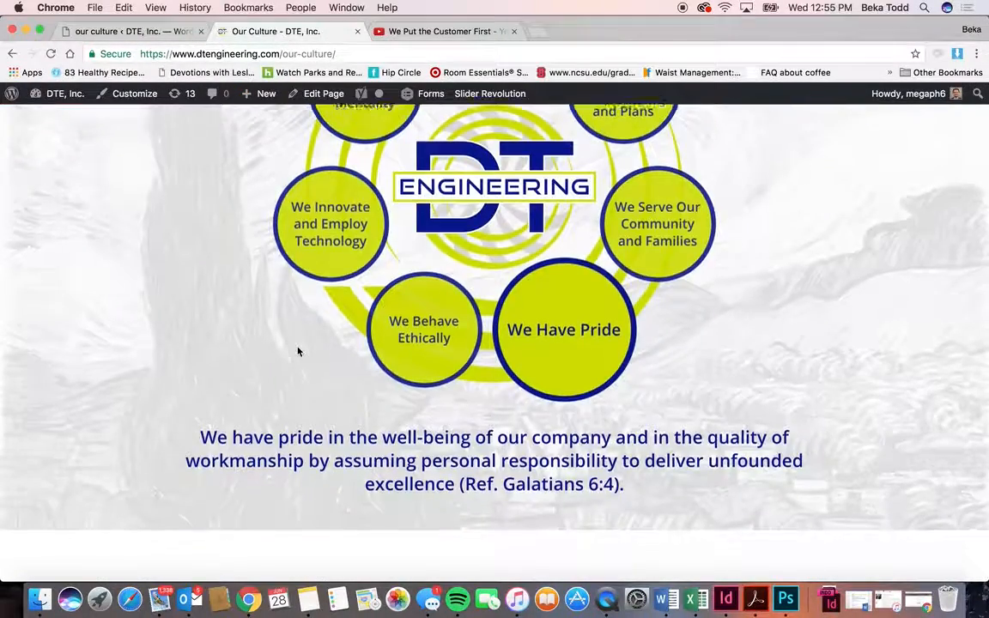
scroll(298, 349, "down", 10)
scroll(438, 165, "up", 5)
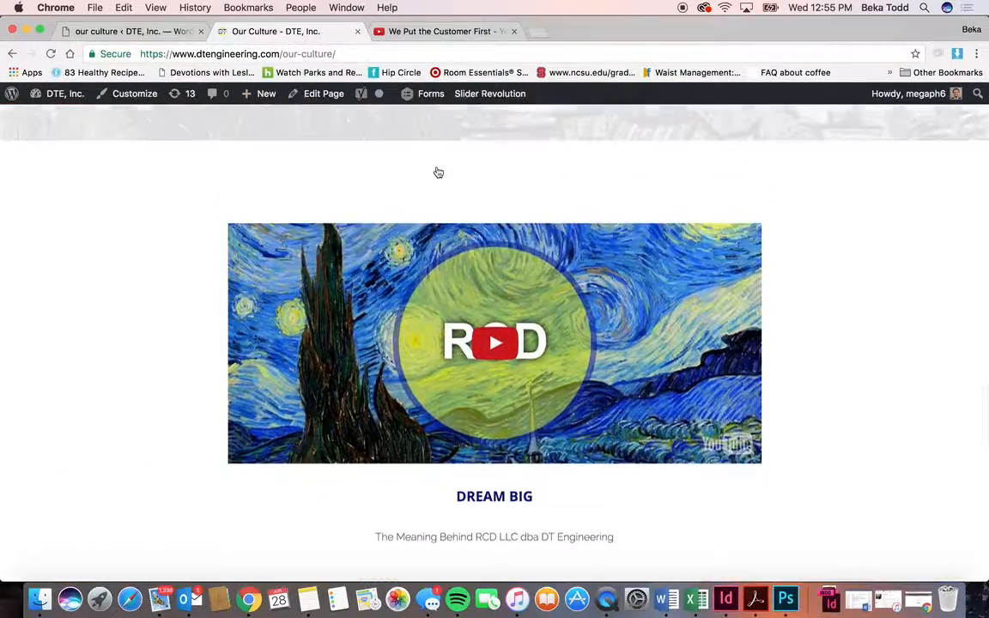
scroll(472, 382, "down", 4)
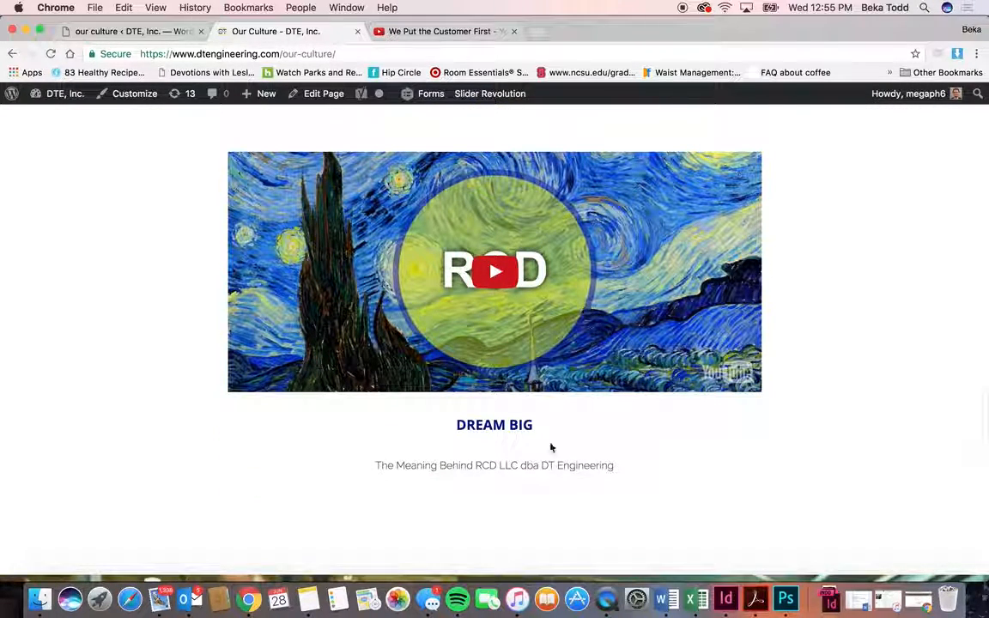
scroll(472, 470, "down", 10)
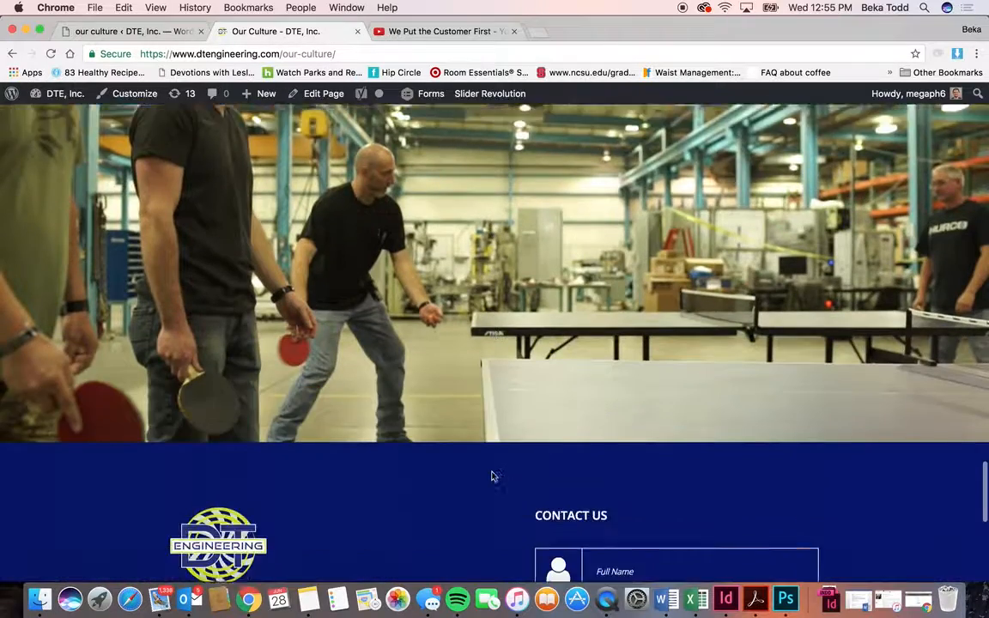
scroll(423, 320, "up", 5)
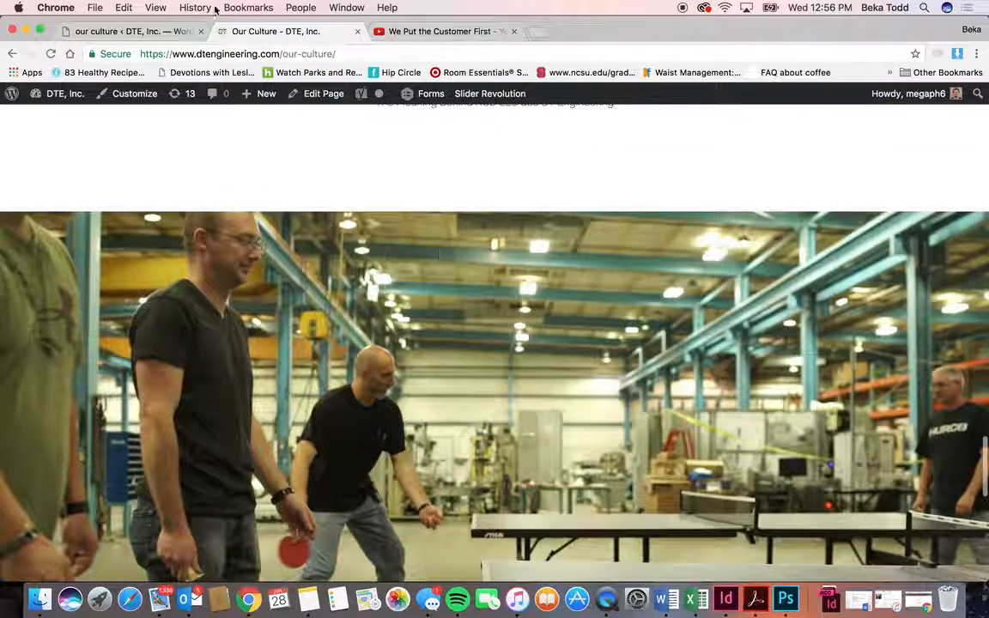
Return to the Our Culture sections list and open the Video 2 entry for editing
left_click(152, 32)
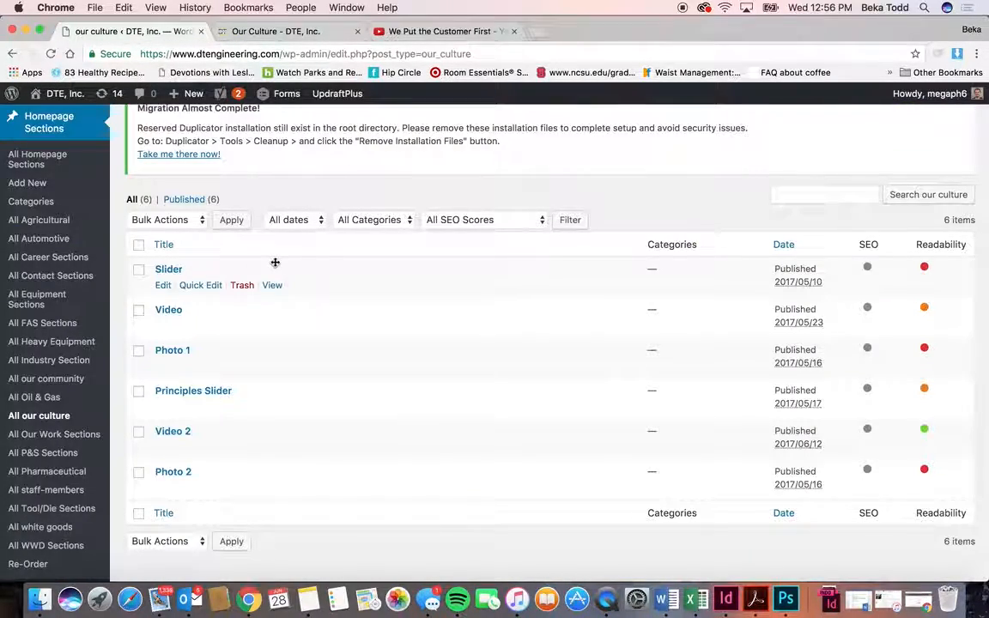
left_click_drag(340, 485, 341, 532)
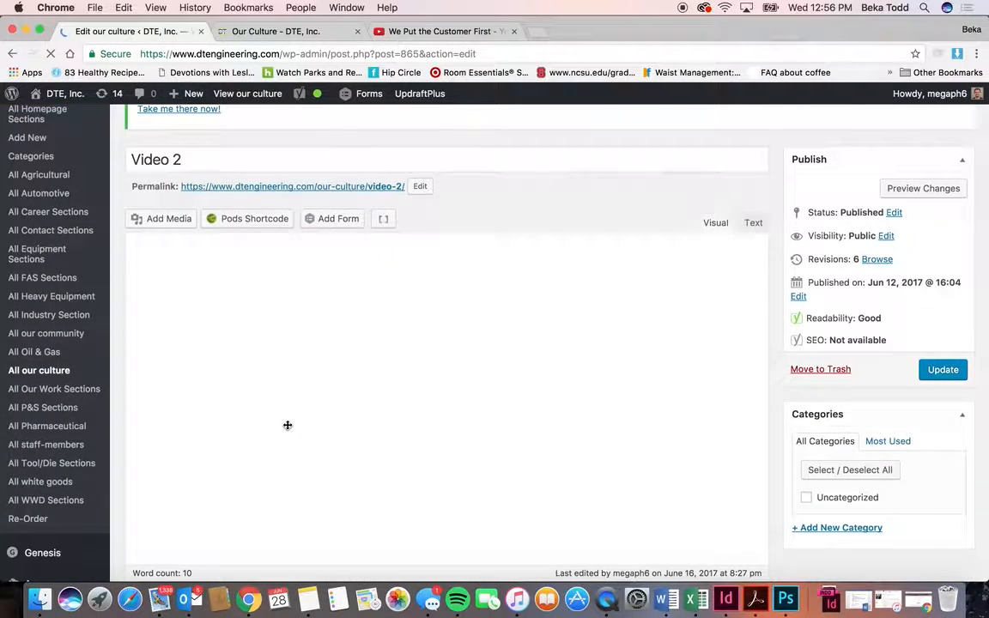
scroll(288, 425, "down", 1)
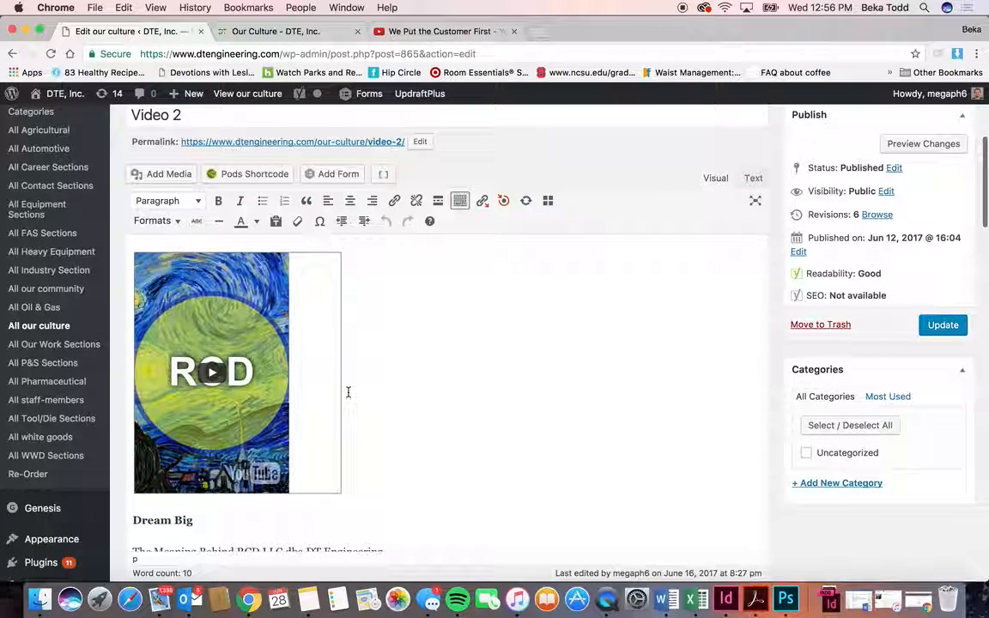
Examine Video 2's embed code in the text editor, and its Dream Big heading and caption line in the visual editor
scroll(348, 392, "down", 3)
left_click(750, 134)
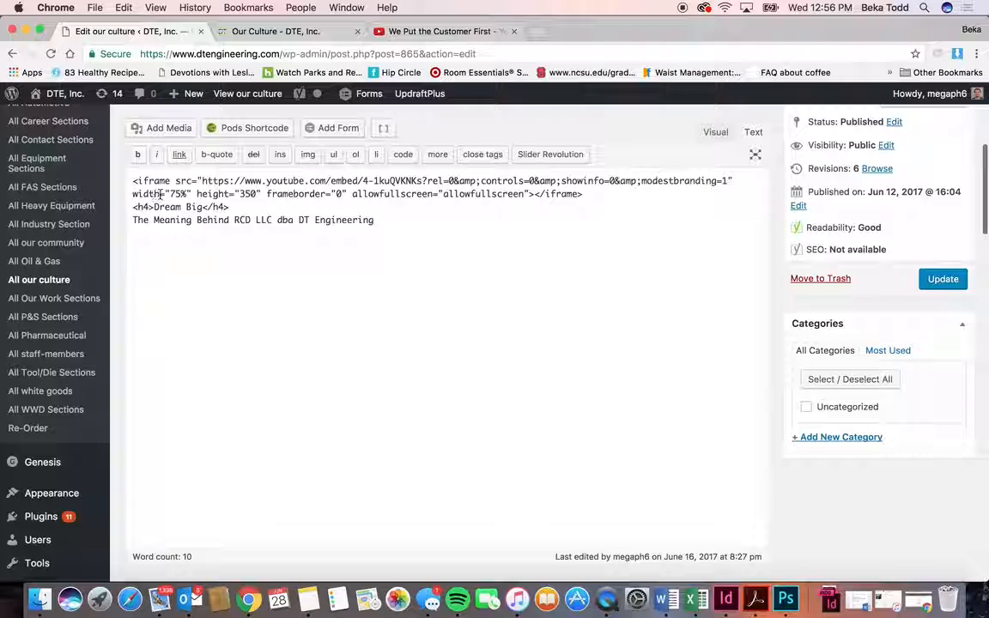
left_click(704, 133)
scroll(560, 290, "down", 1)
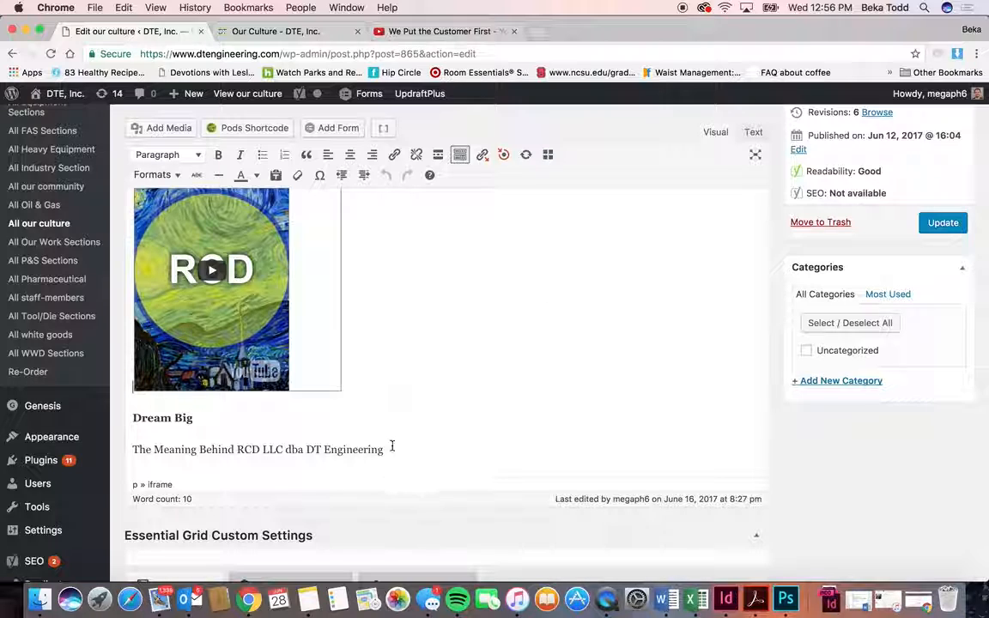
left_click_drag(389, 445, 128, 444)
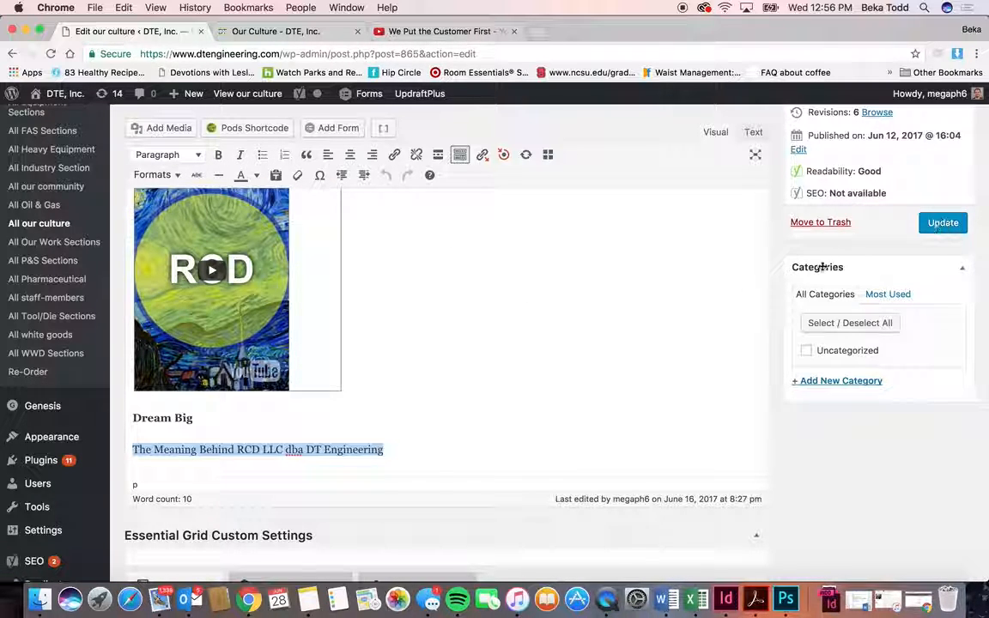
scroll(645, 333, "up", 2)
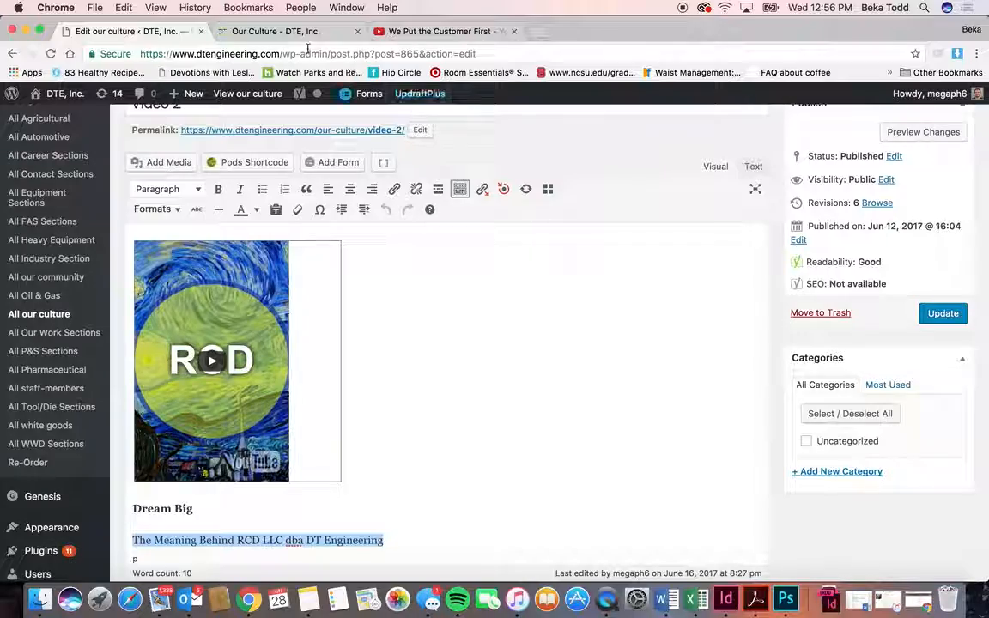
Switch back to the live site and go to its Our Community page
left_click(284, 31)
scroll(403, 248, "up", 20)
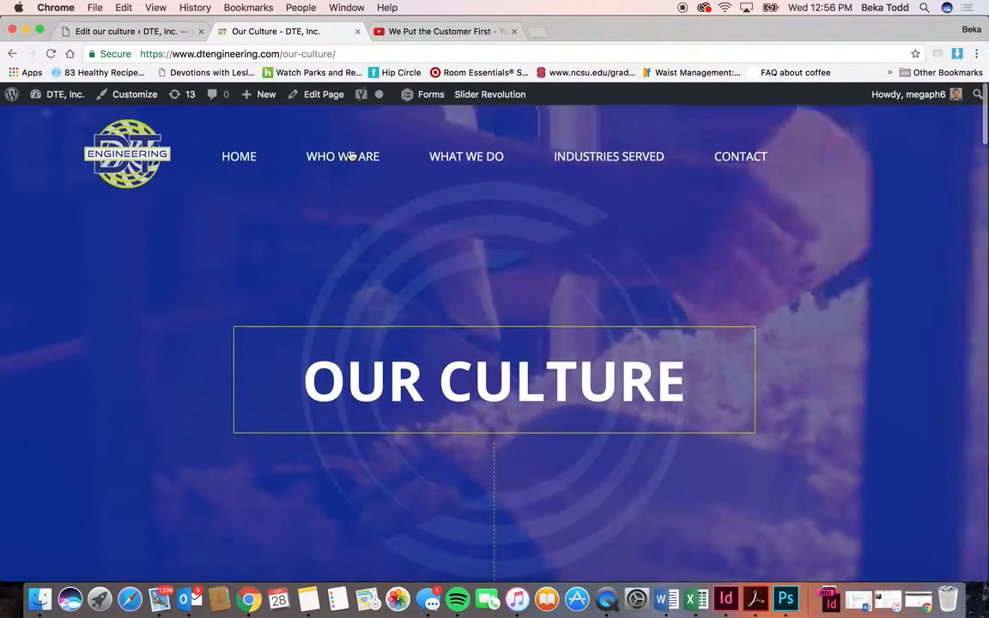
mouse_move(345, 156)
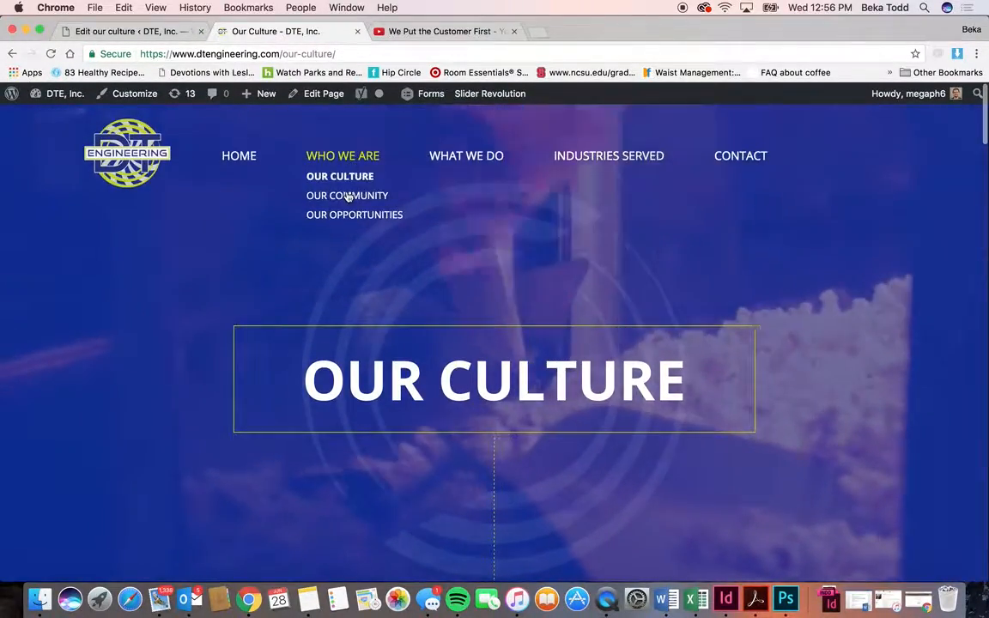
left_click(348, 197)
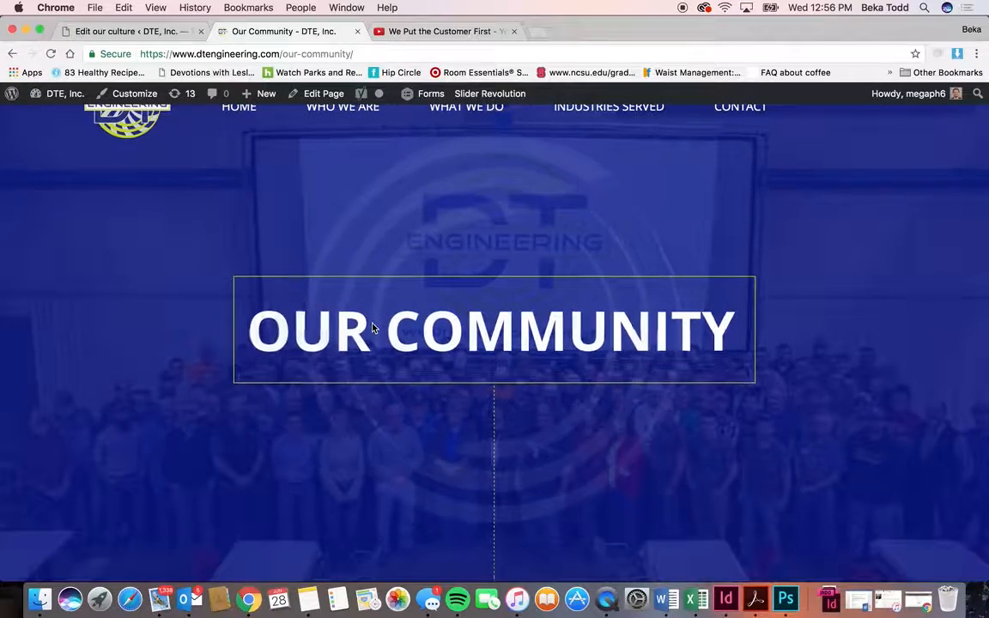
Review the live Our Community page's video, intro text, circular area graphic and community photo grid
scroll(527, 447, "down", 15)
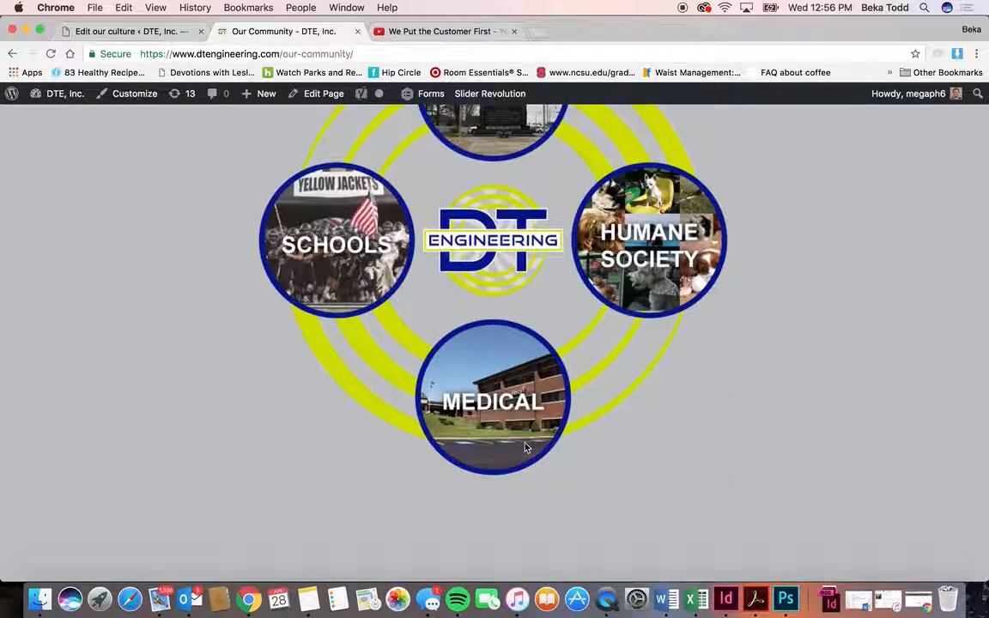
scroll(526, 447, "down", 5)
scroll(527, 447, "down", 5)
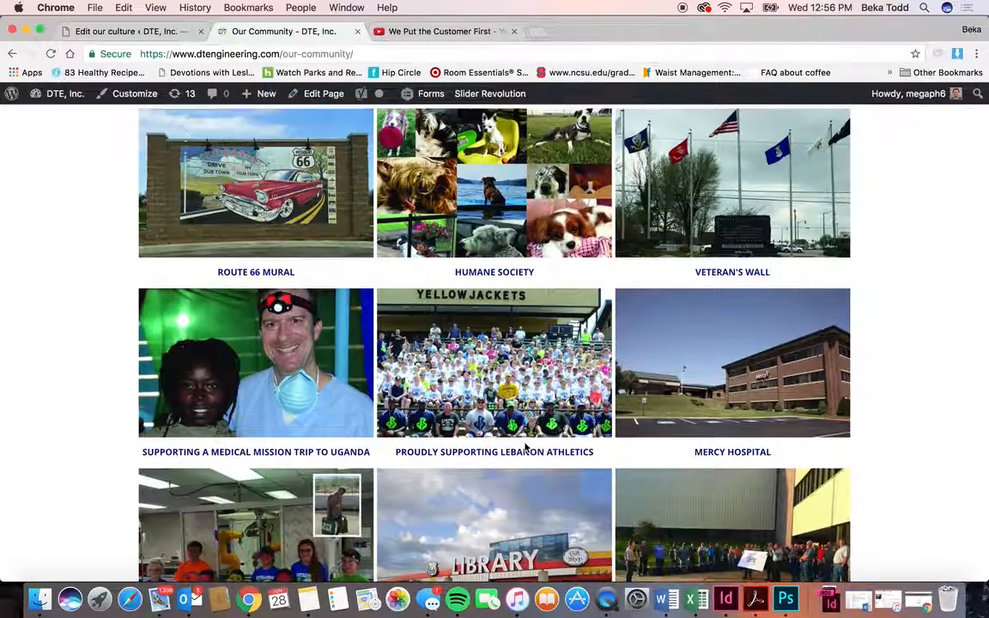
scroll(526, 448, "up", 9)
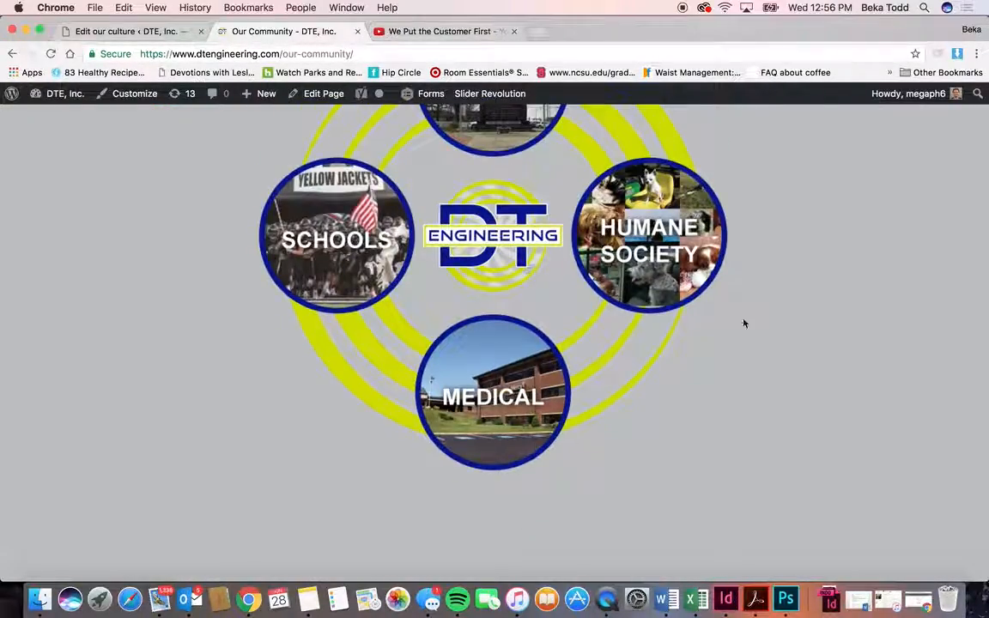
scroll(433, 346, "down", 5)
scroll(481, 386, "up", 6)
scroll(481, 386, "up", 10)
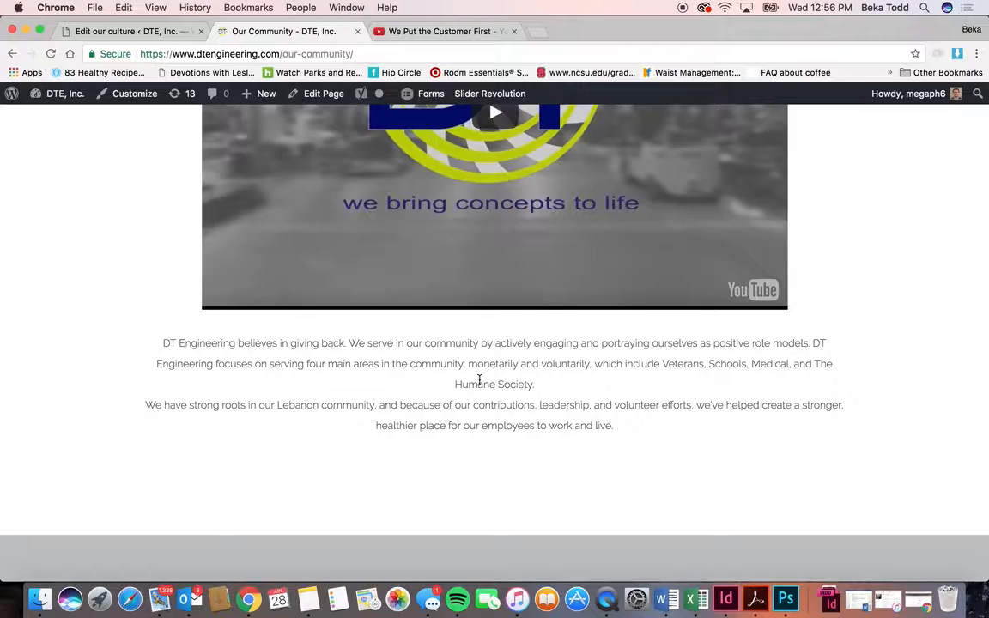
mouse_move(472, 158)
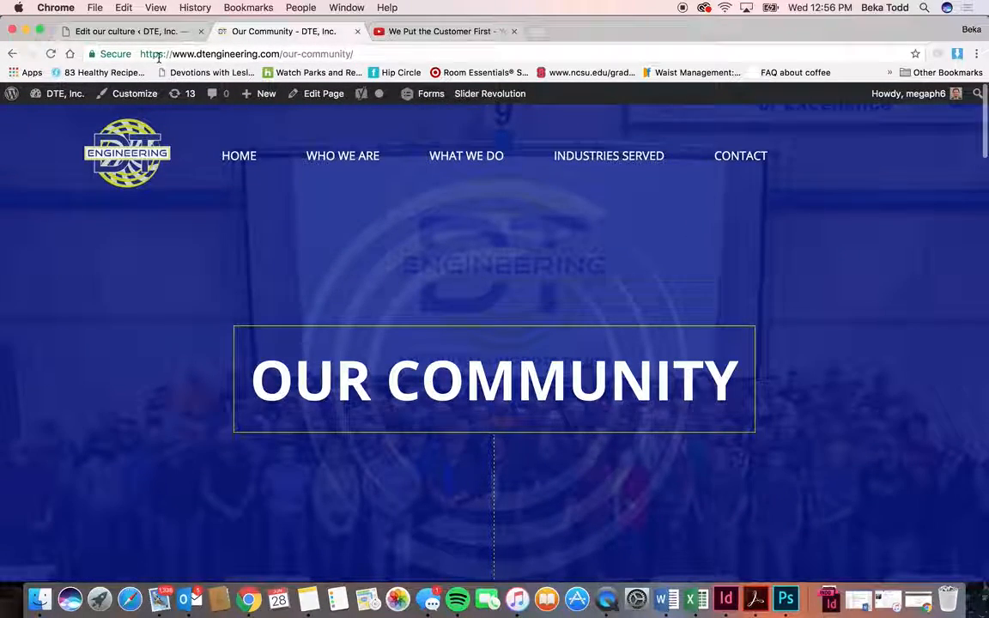
Return to the dashboard and open the Our Community page for editing from the site's page list
left_click(133, 33)
scroll(52, 240, "up", 5)
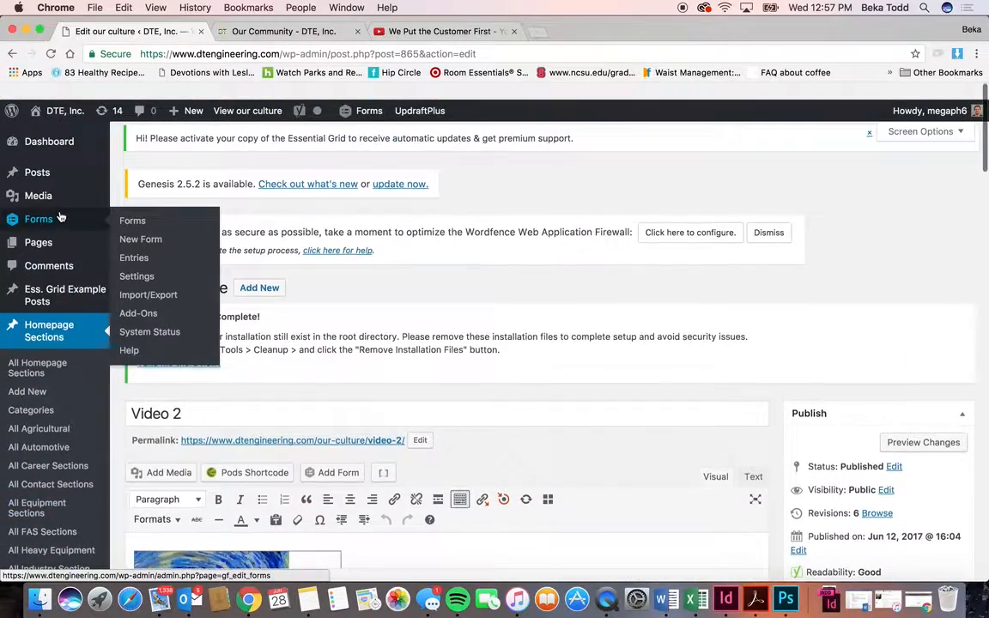
left_click(53, 226)
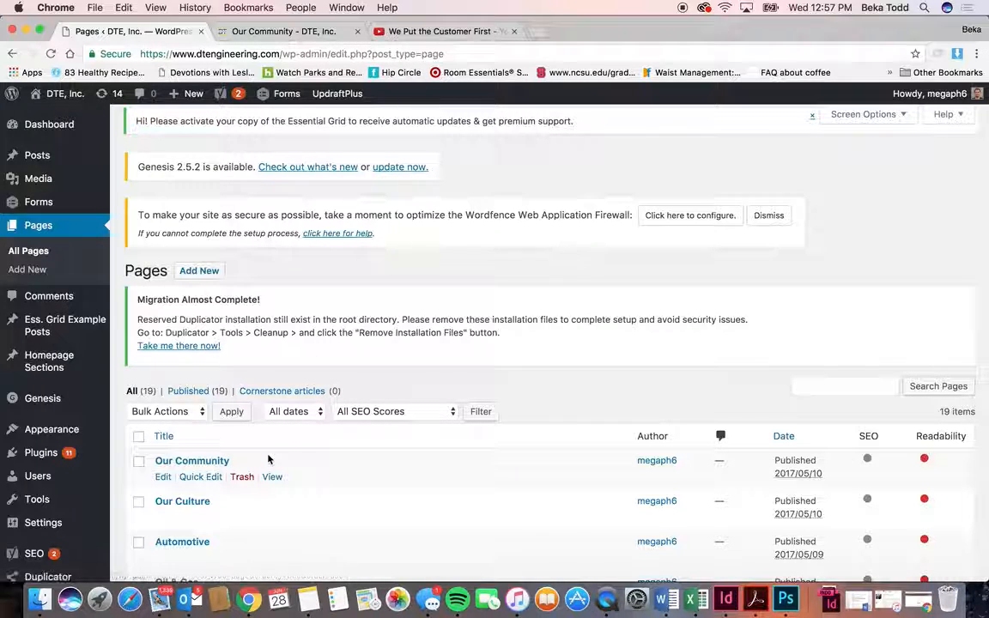
left_click(219, 464)
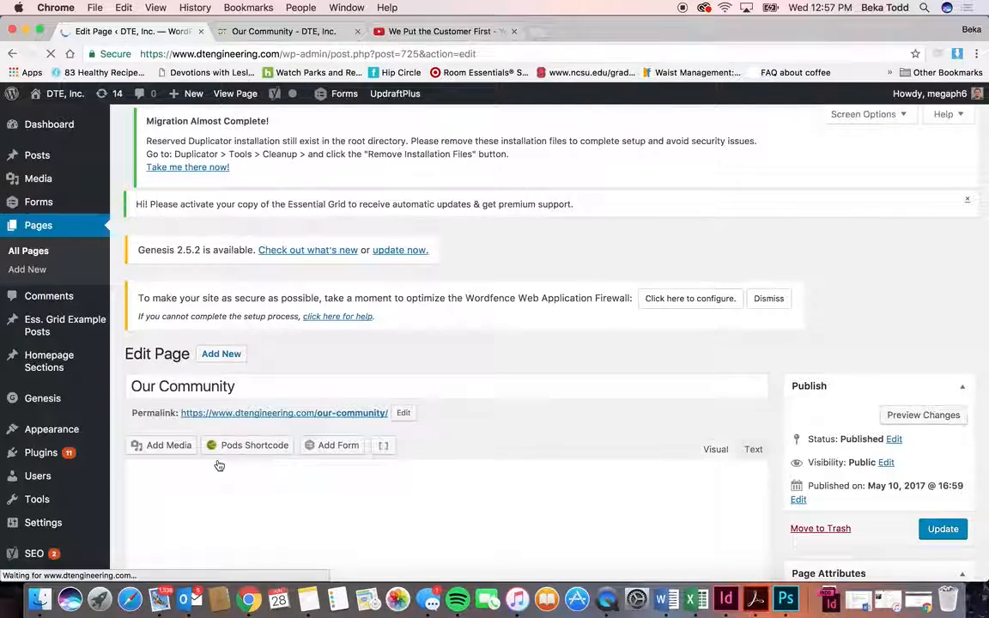
scroll(275, 501, "down", 2)
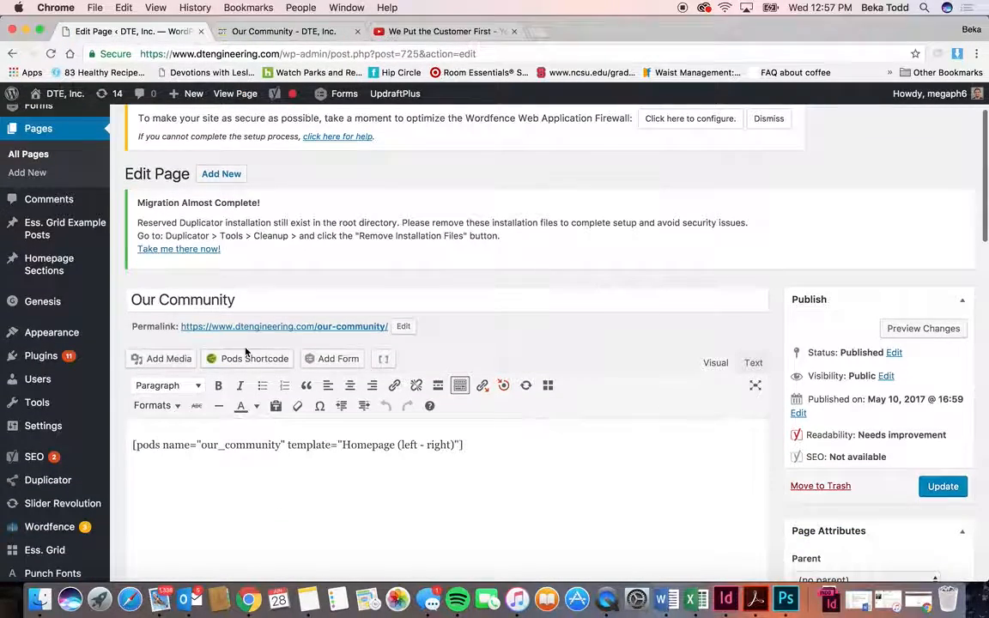
Start a Pods shortcode that lists multiple Pod items from the our culture (our_culture) pod
left_click(247, 360)
left_click(441, 214)
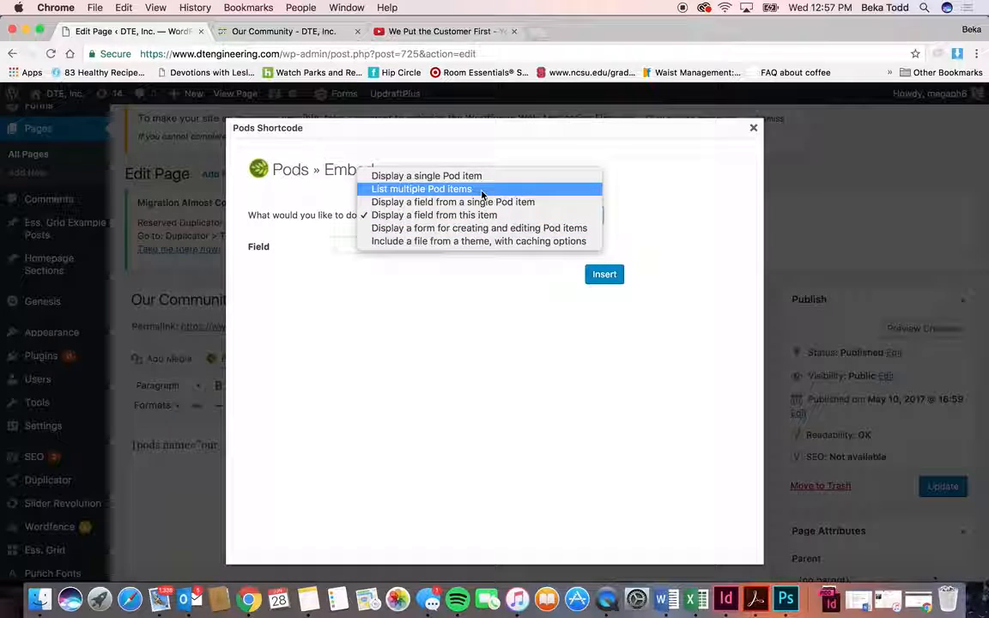
left_click(482, 189)
left_click(426, 246)
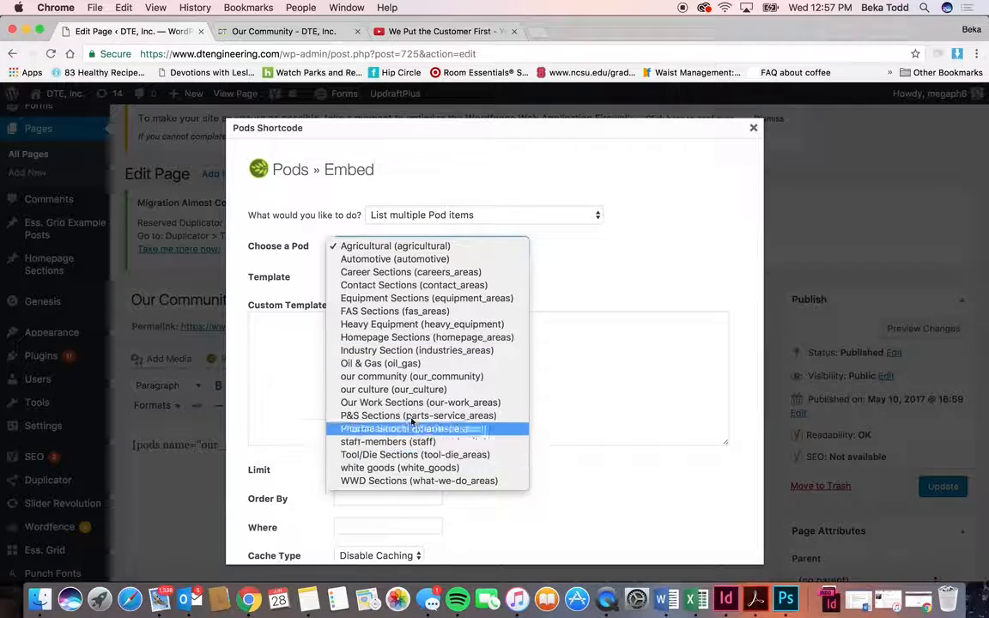
left_click(430, 389)
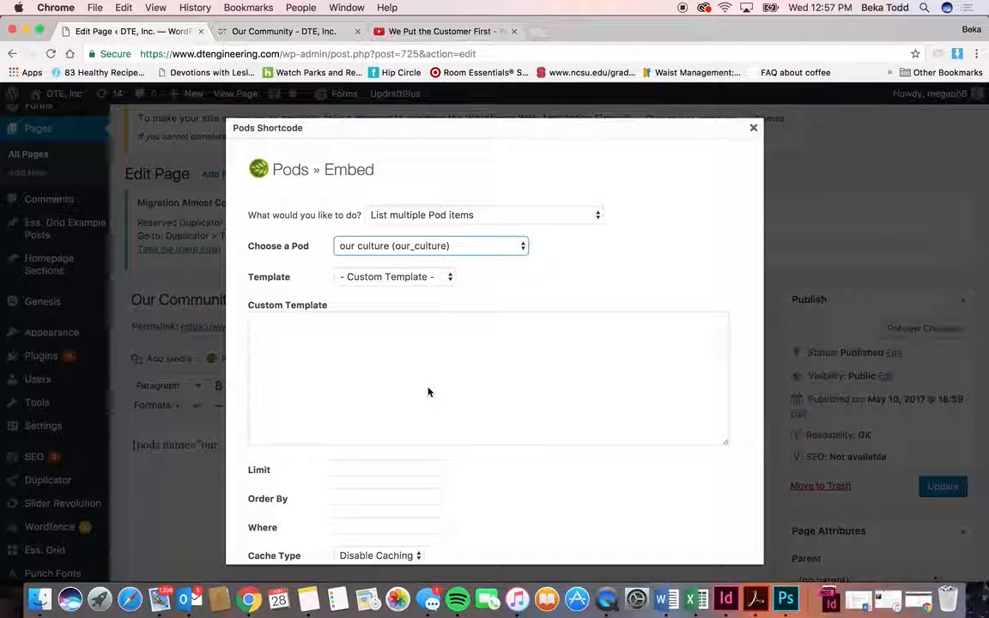
Try the Homepage (left - right) template in the Pods shortcode settings, then close them without inserting the shortcode
scroll(428, 392, "down", 2)
left_click(709, 541)
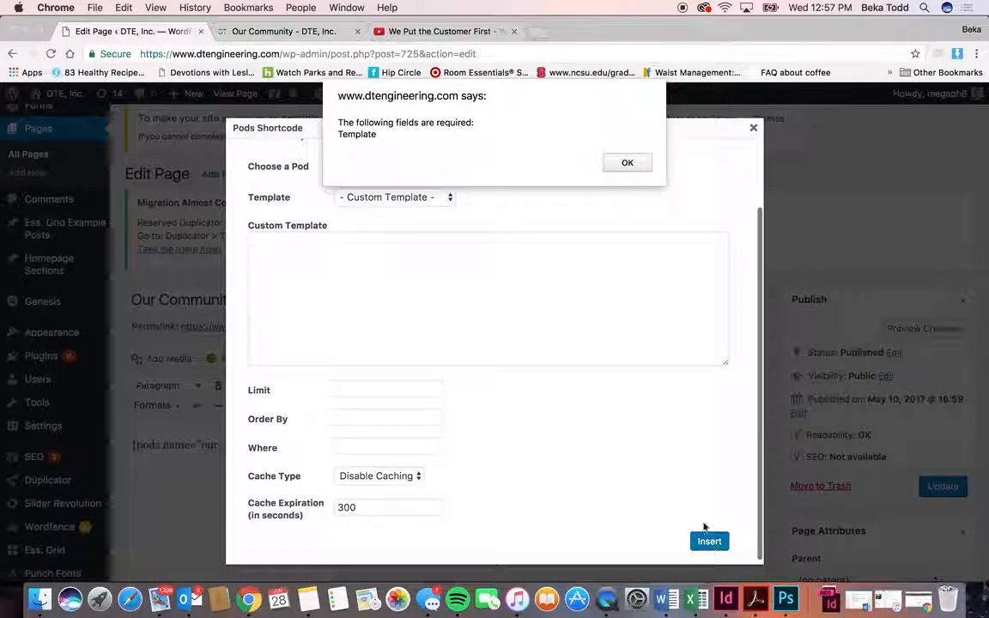
left_click(627, 163)
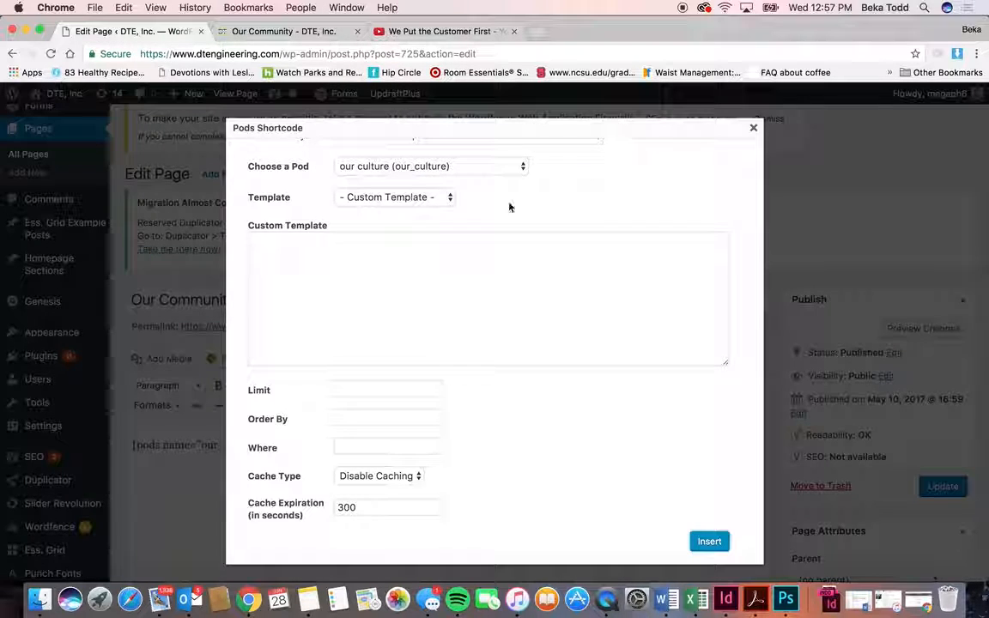
left_click(427, 199)
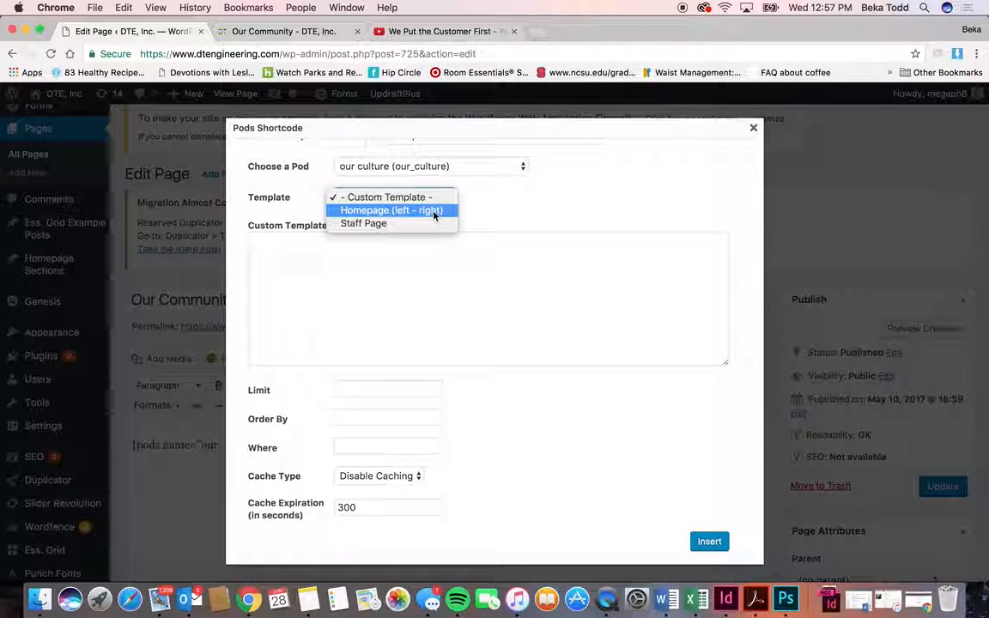
left_click(436, 212)
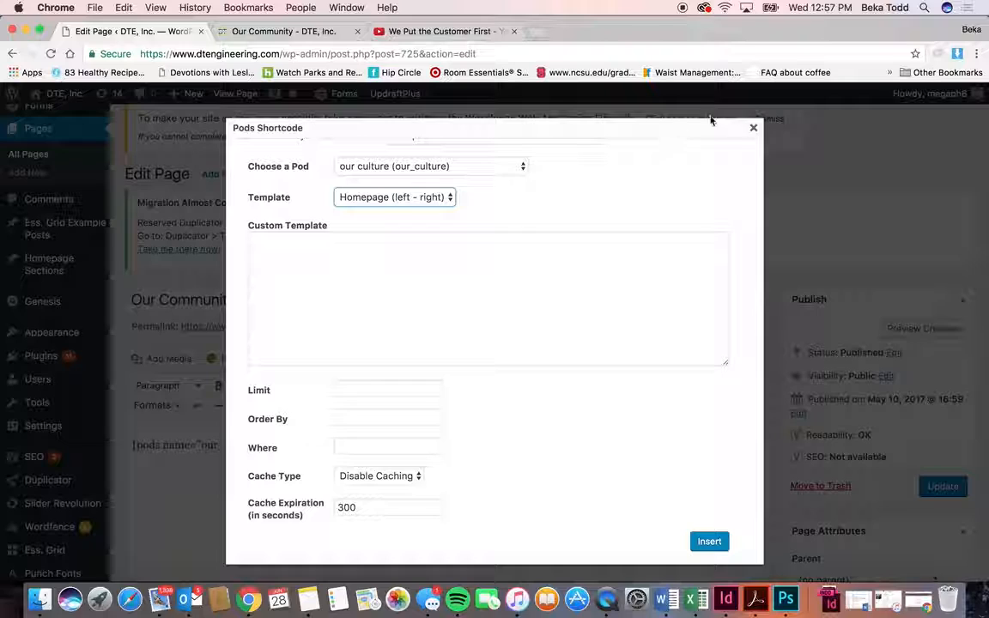
left_click(753, 131)
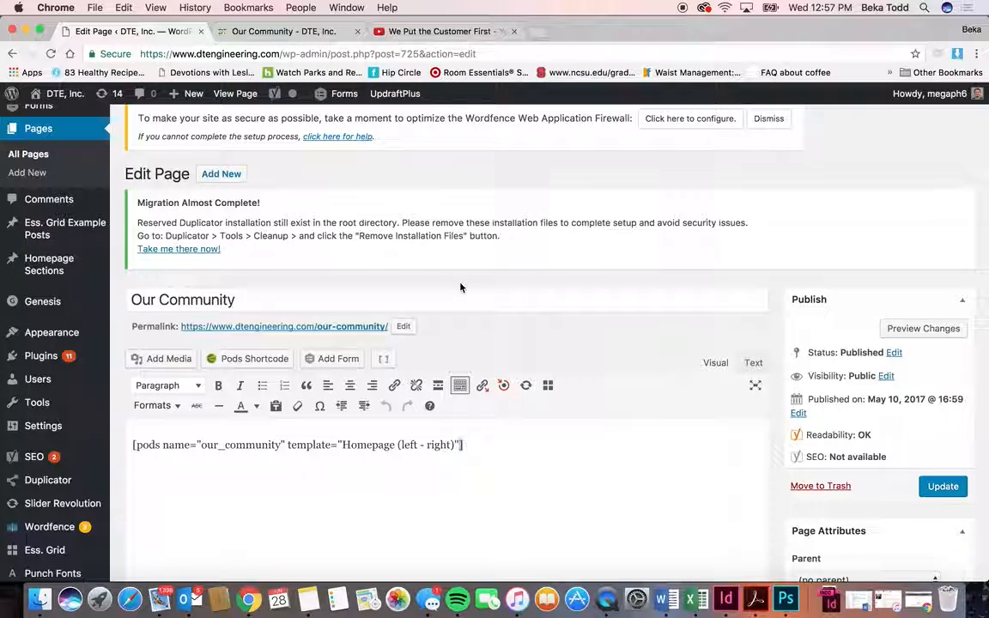
Open the Homepage Sections list in the dashboard and look over its section entries
left_click(61, 271)
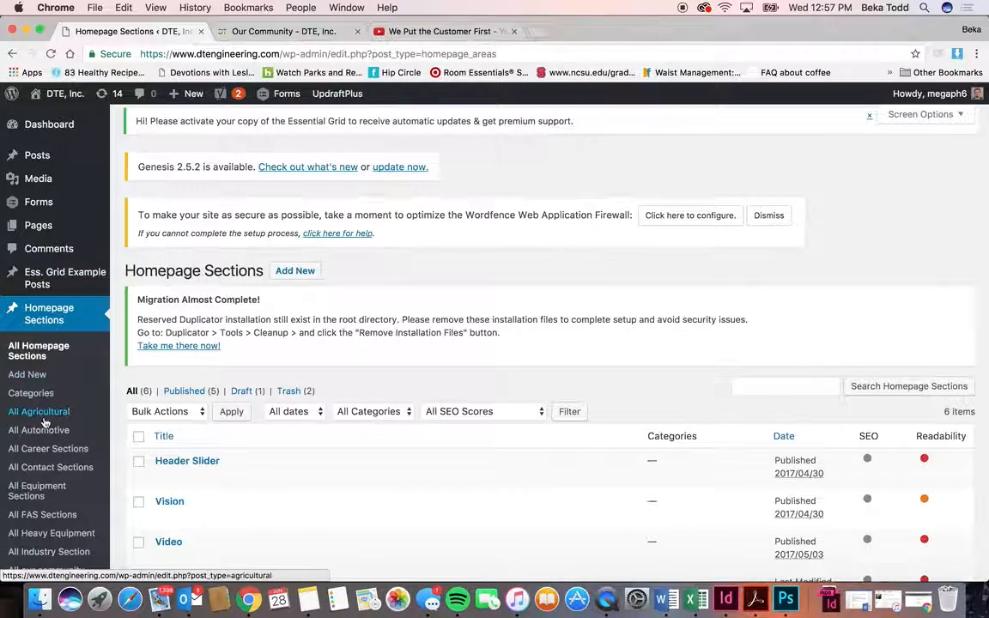
scroll(44, 421, "down", 2)
scroll(44, 422, "down", 3)
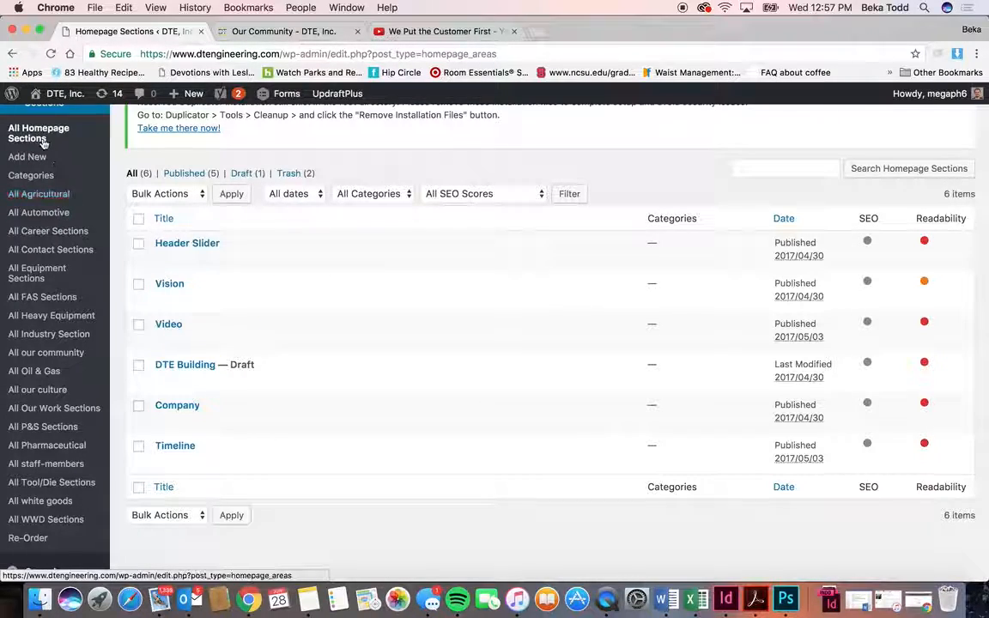
scroll(84, 146, "up", 3)
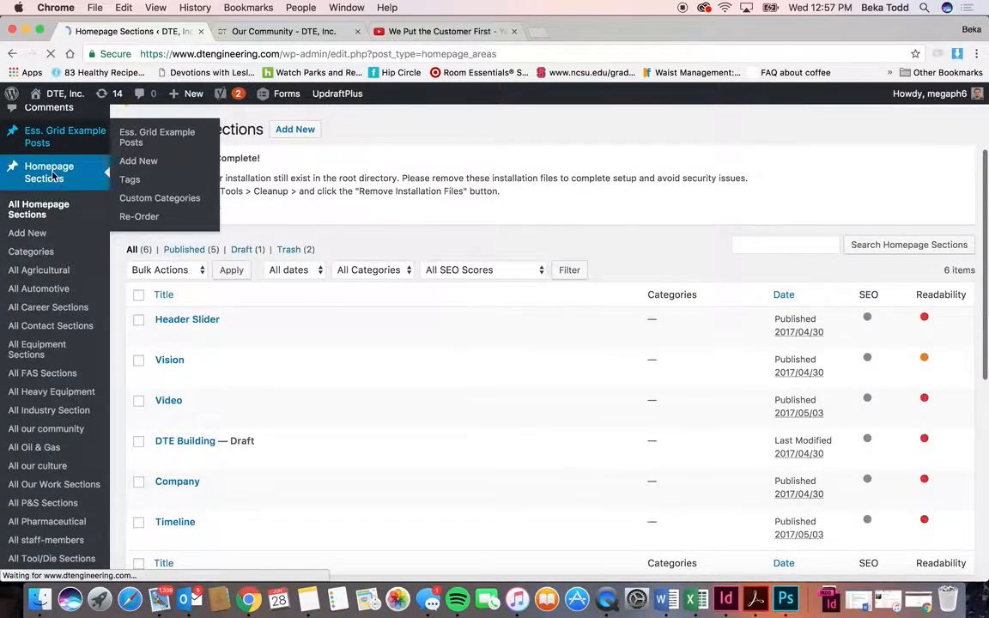
scroll(53, 176, "up", 5)
left_click(43, 177)
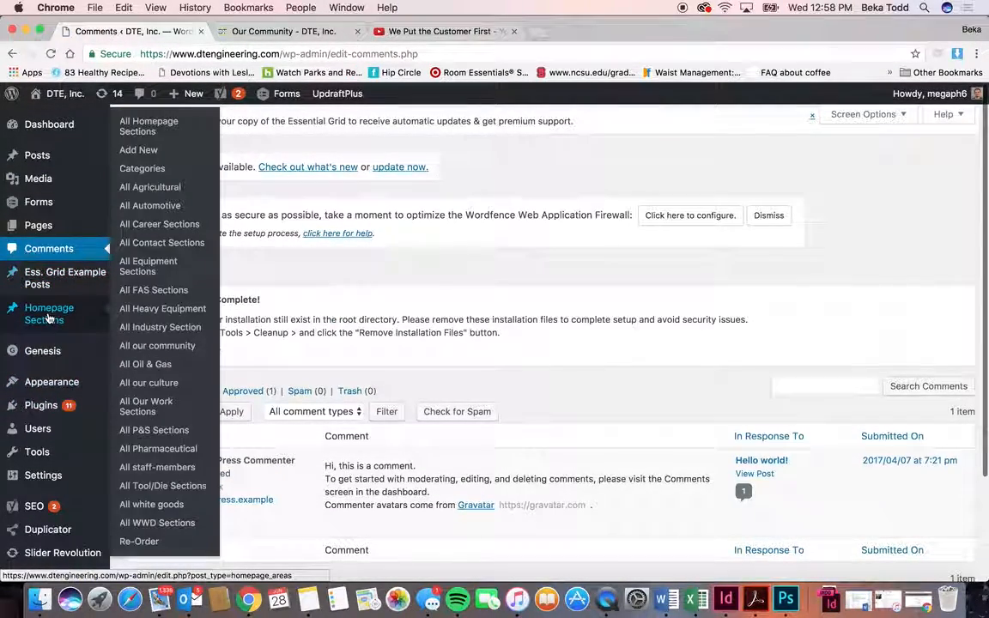
left_click(49, 316)
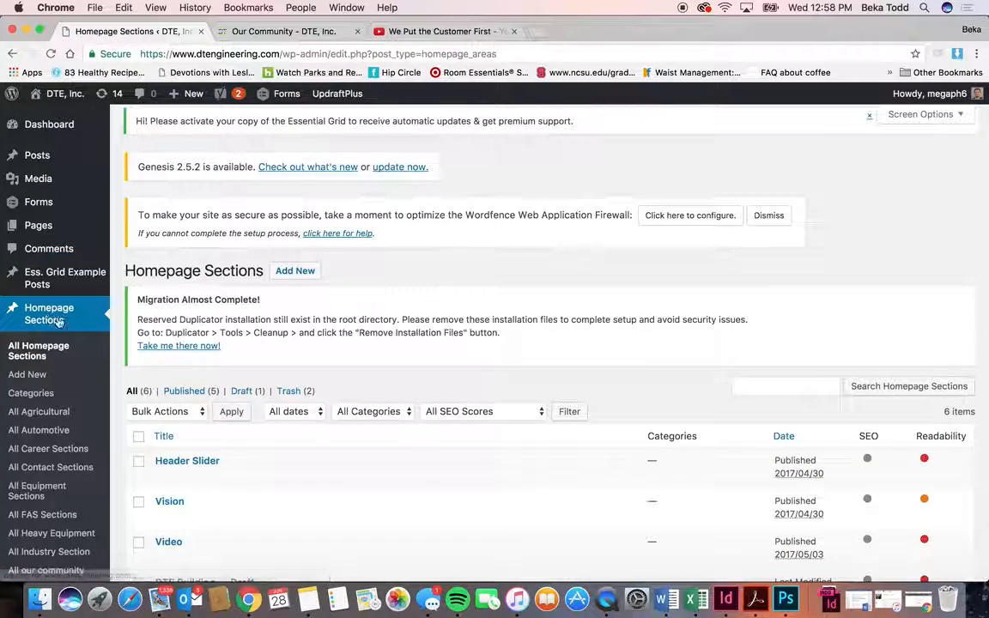
scroll(227, 378, "down", 4)
scroll(234, 391, "down", 1)
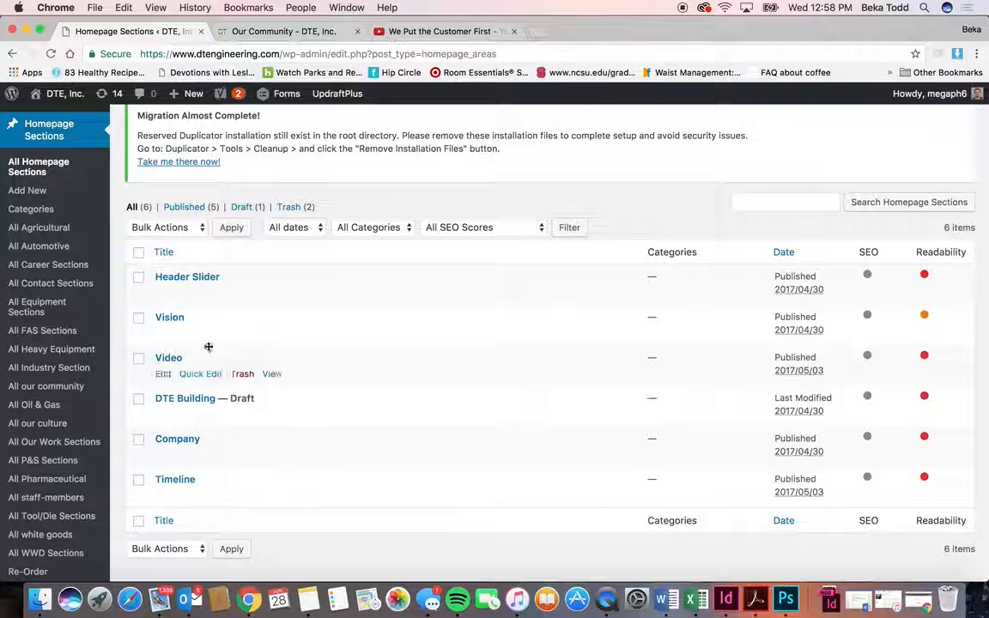
Switch to the live DT Engineering home page and view its Vision section
left_click(257, 31)
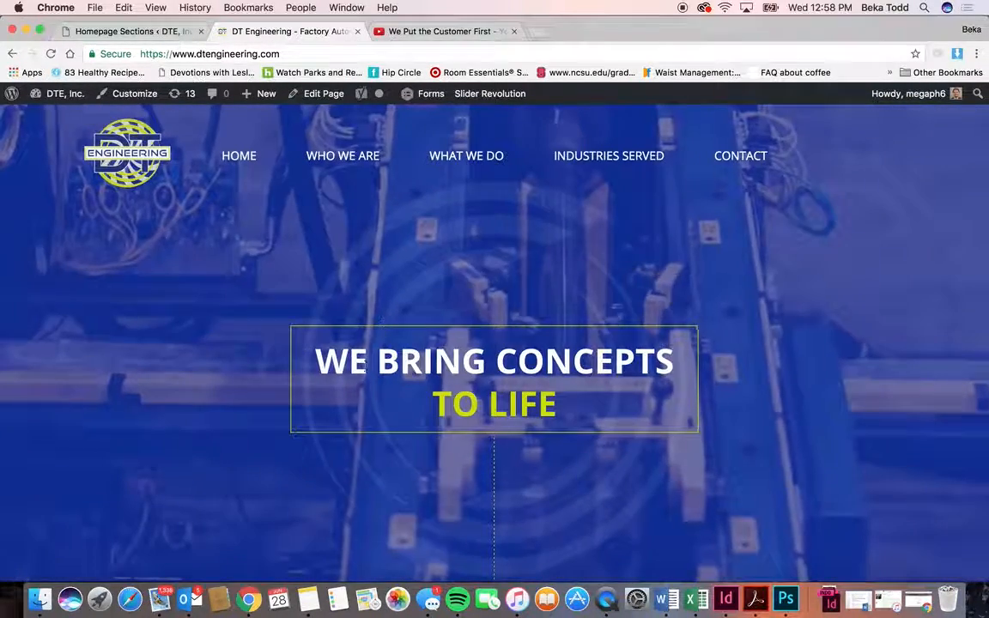
scroll(645, 398, "down", 5)
scroll(645, 397, "down", 3)
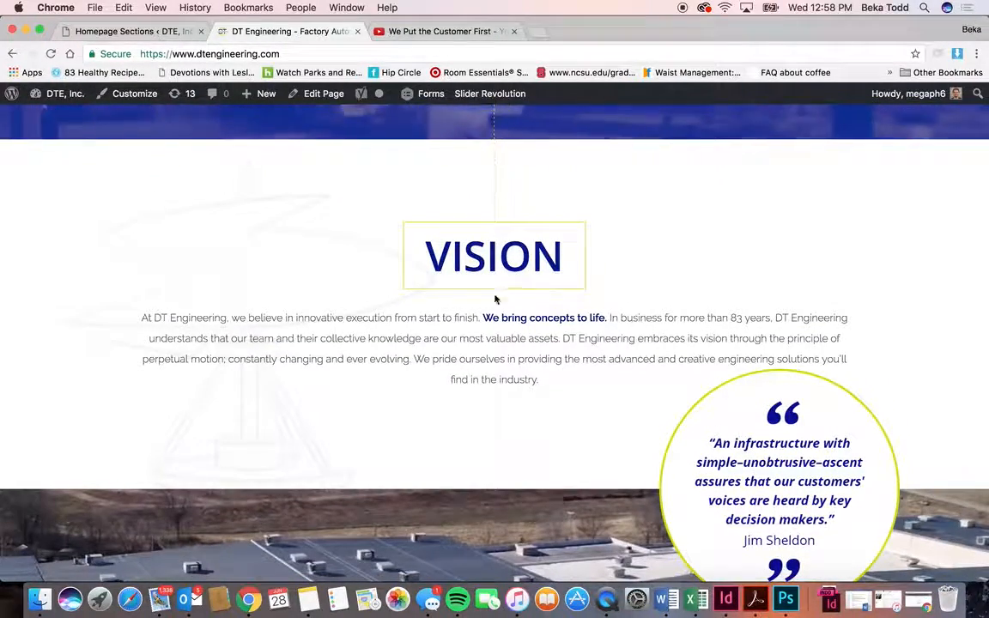
Open the Vision homepage section for editing and compare its content and davinci-wide background image with the live page
left_click(126, 32)
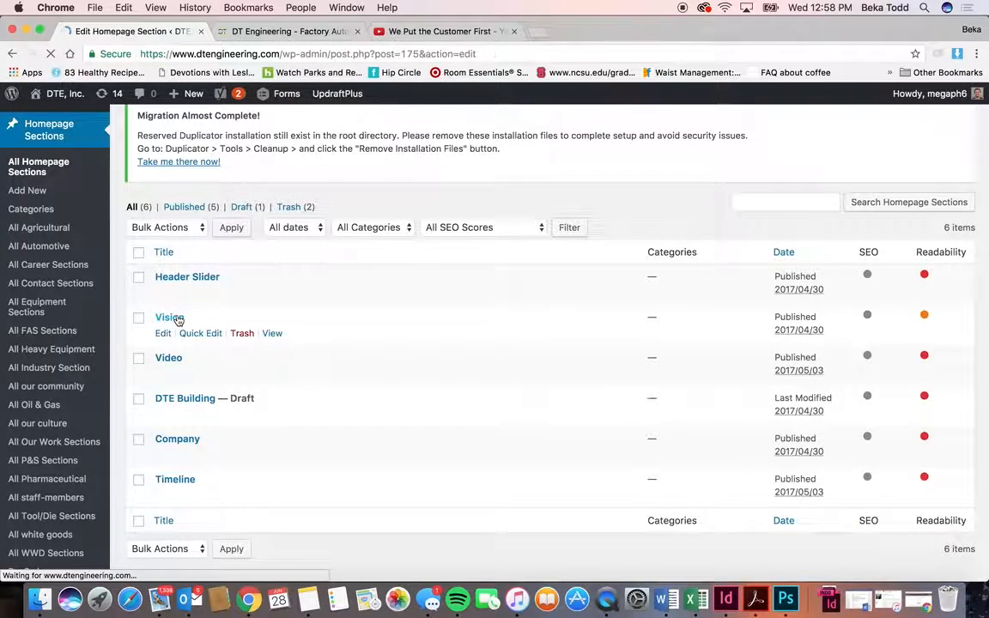
scroll(291, 439, "down", 2)
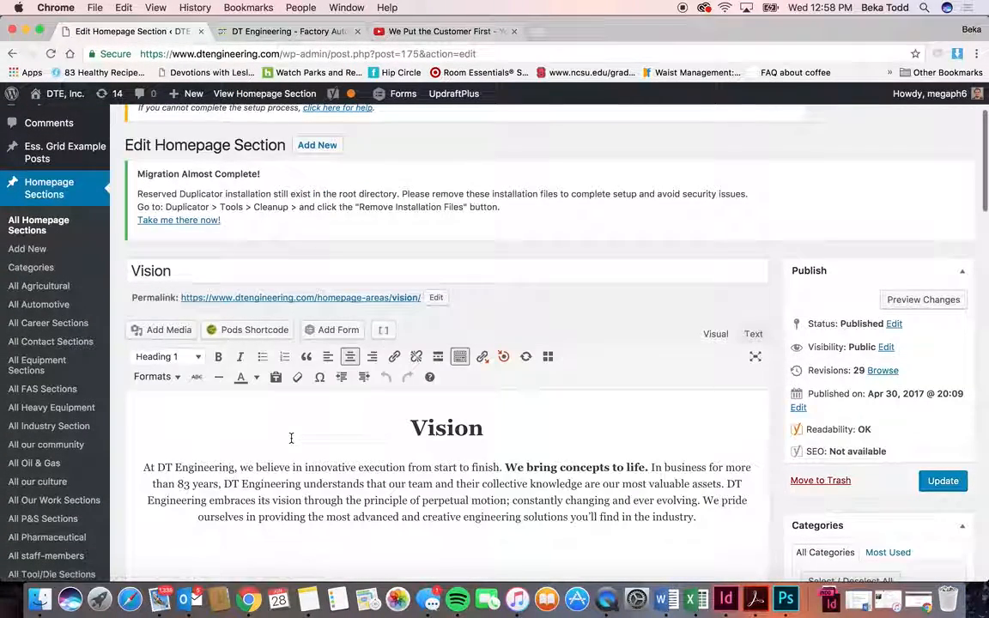
scroll(557, 489, "down", 3)
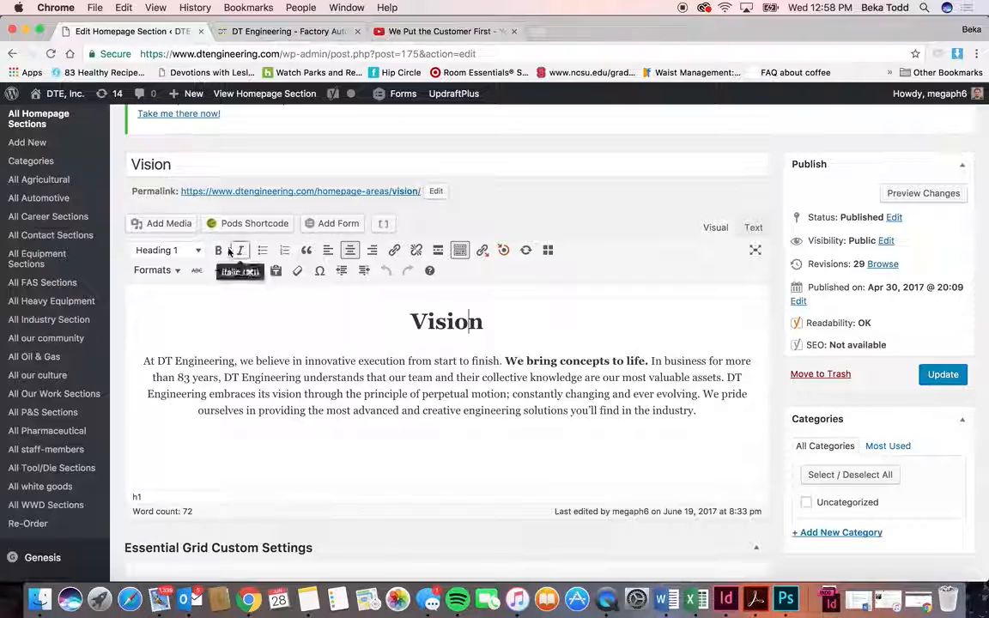
scroll(417, 347, "down", 6)
scroll(418, 350, "down", 15)
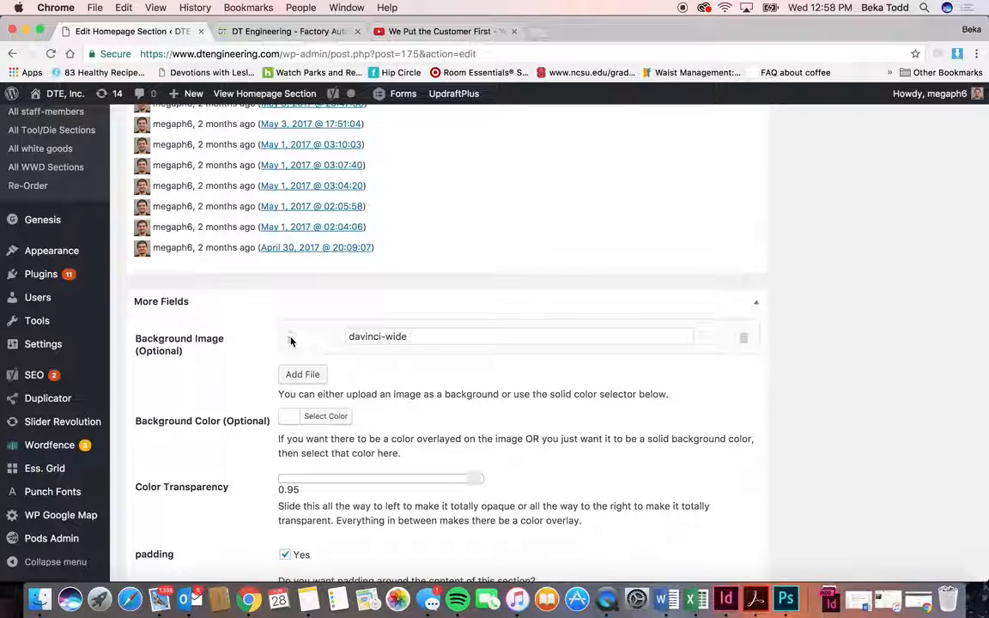
left_click(288, 31)
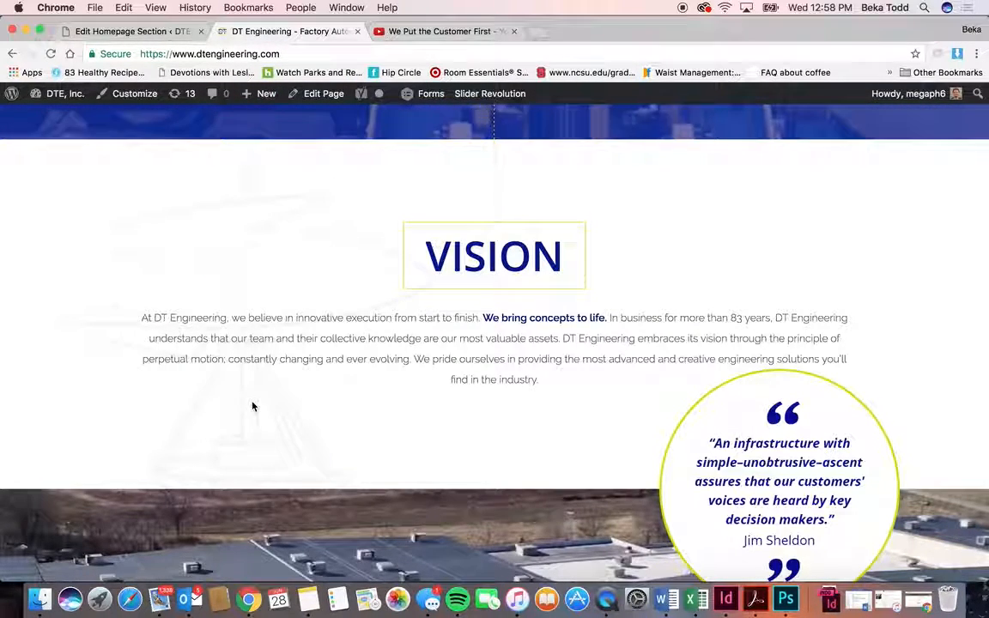
left_click(120, 31)
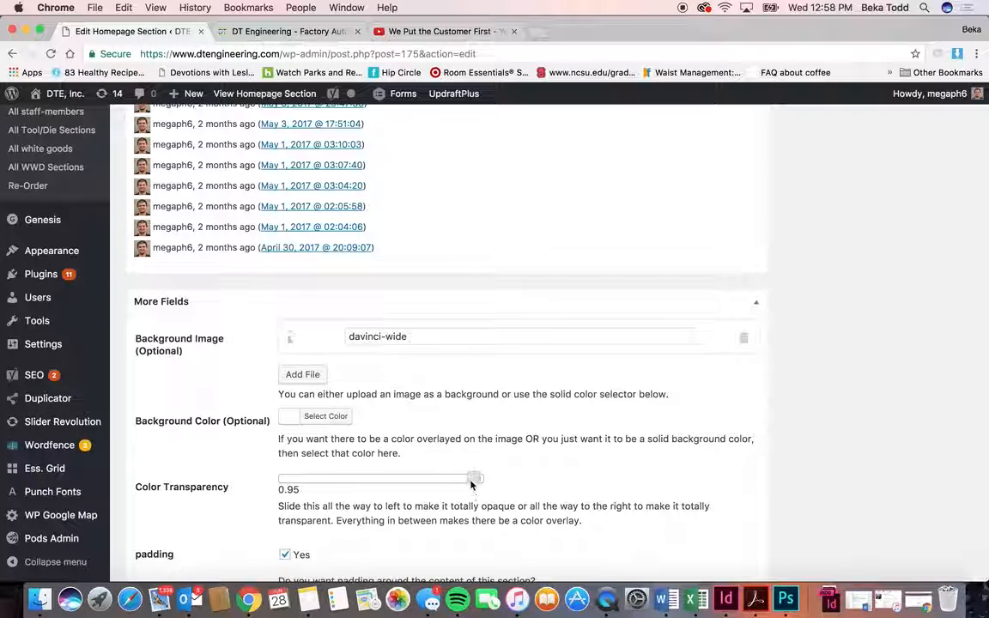
Examine the Vision section's background color code, transparency, padding, area size, background position and quote image fields
left_click(336, 417)
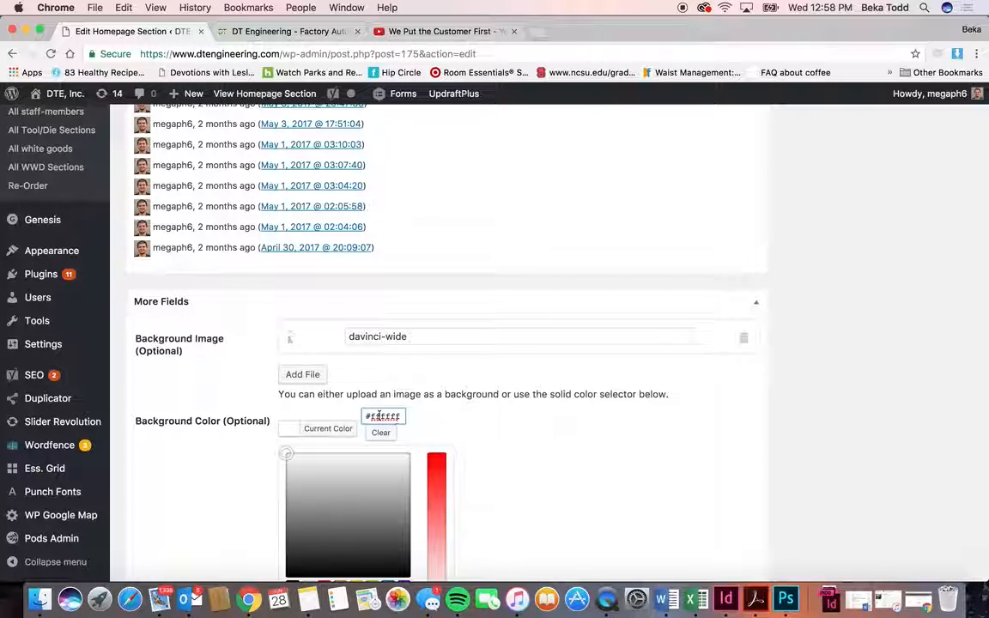
scroll(492, 430, "down", 6)
scroll(490, 367, "up", 2)
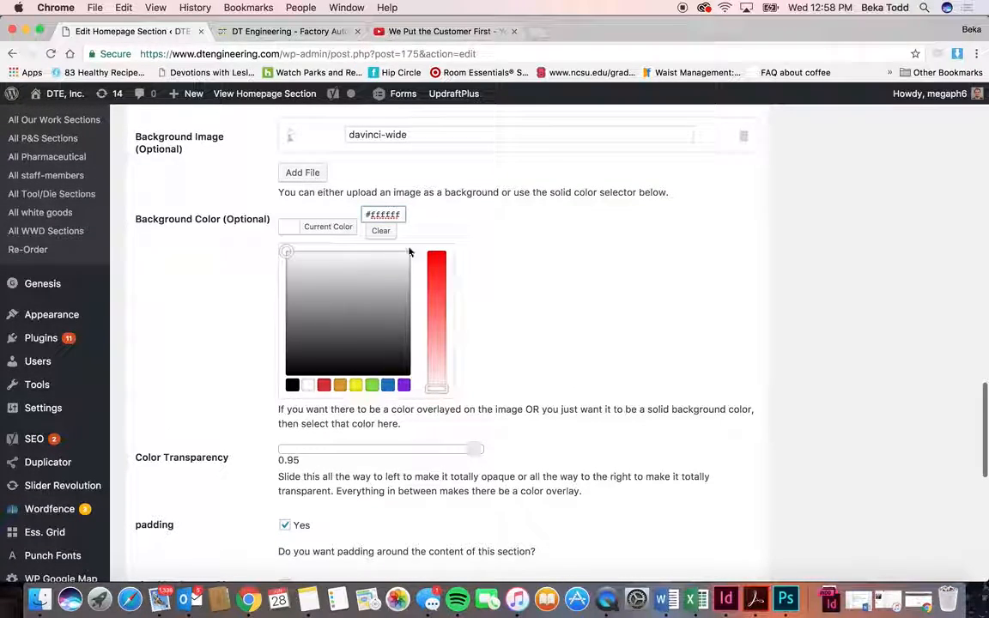
left_click_drag(400, 216, 358, 218)
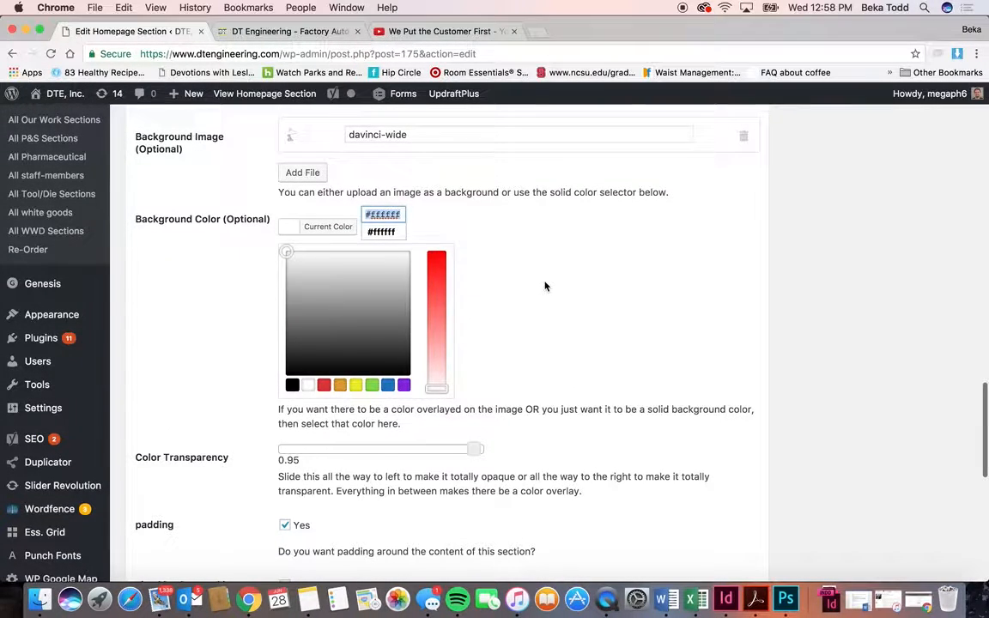
left_click(544, 286)
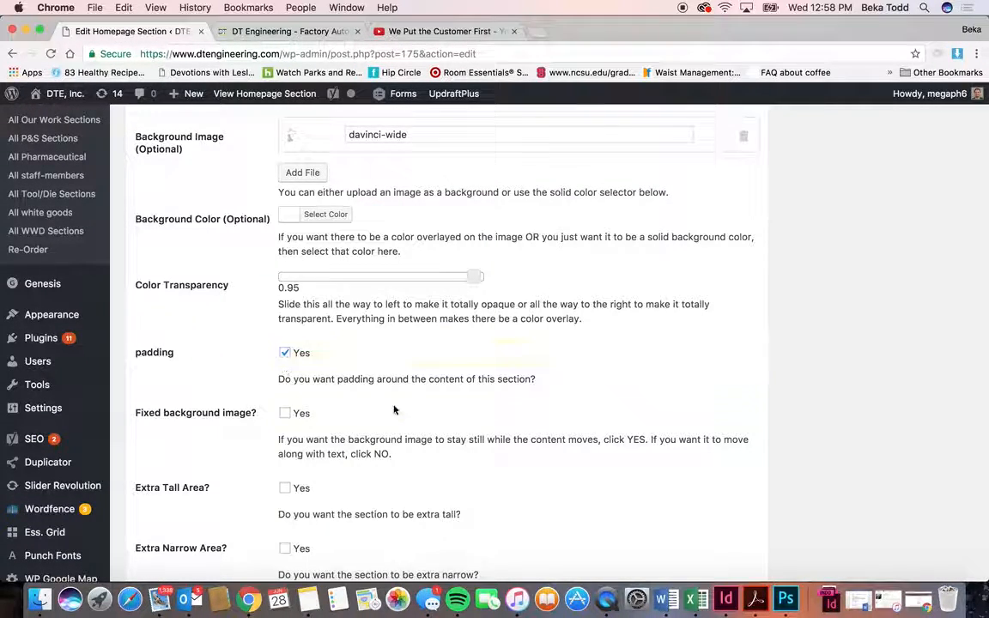
scroll(394, 409, "down", 7)
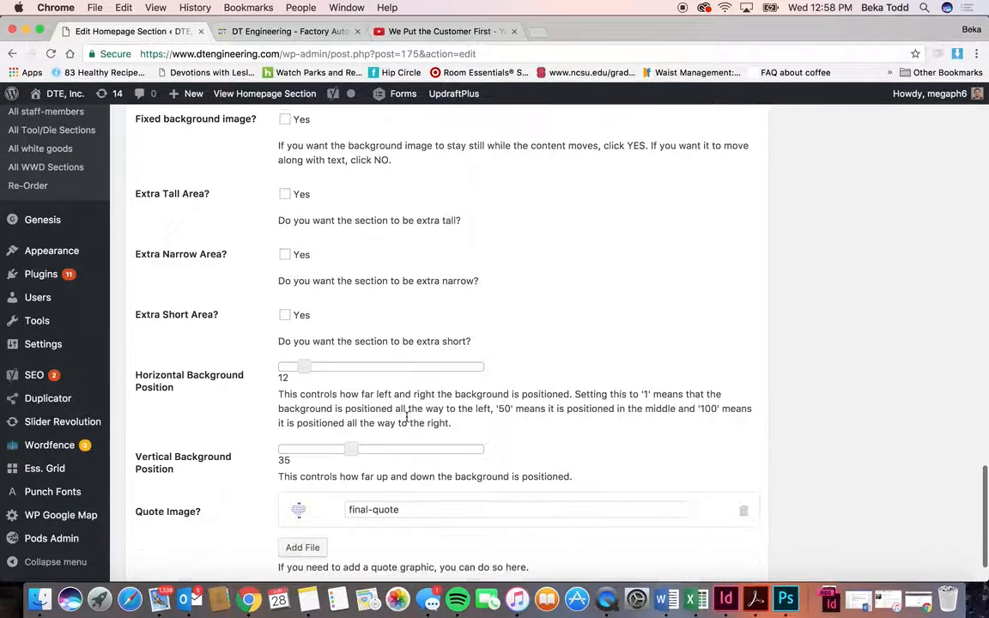
Review the quote graphic and the building video below the Vision section on the live home page
left_click(266, 32)
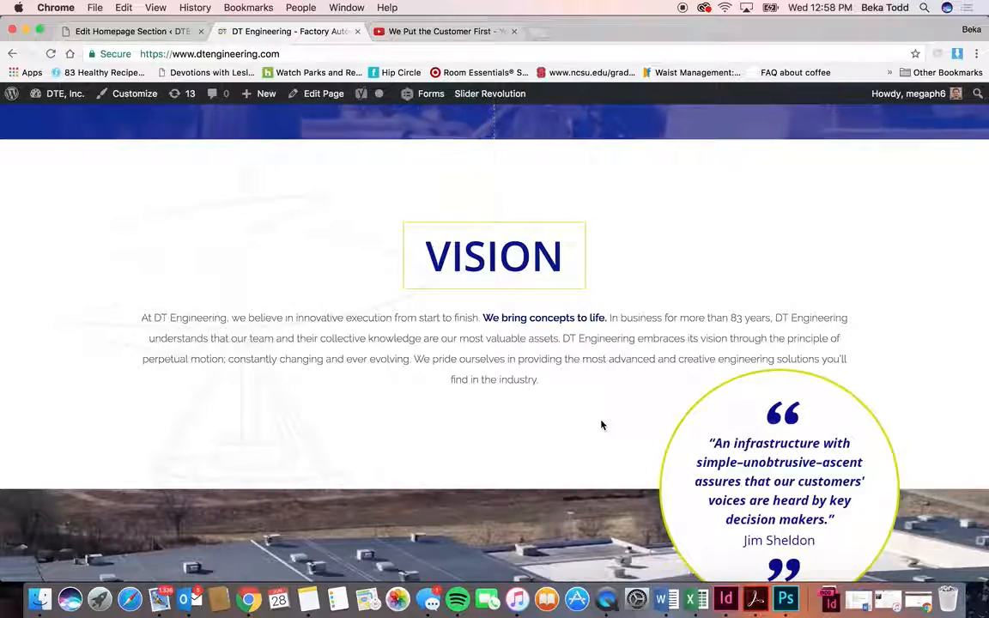
scroll(601, 424, "down", 5)
scroll(602, 426, "down", 5)
scroll(602, 426, "up", 4)
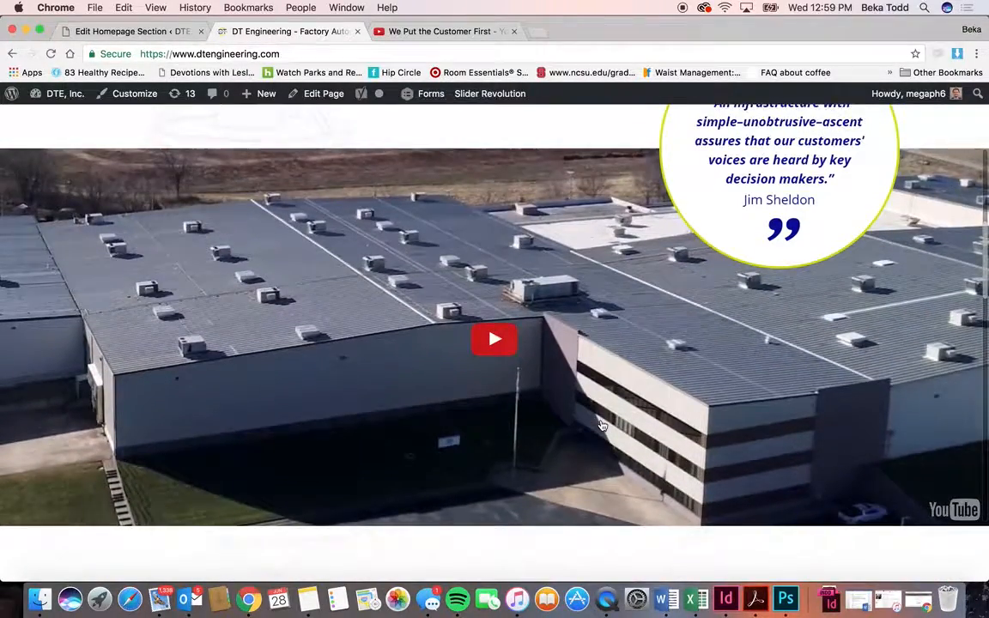
scroll(602, 426, "down", 3)
scroll(683, 263, "down", 4)
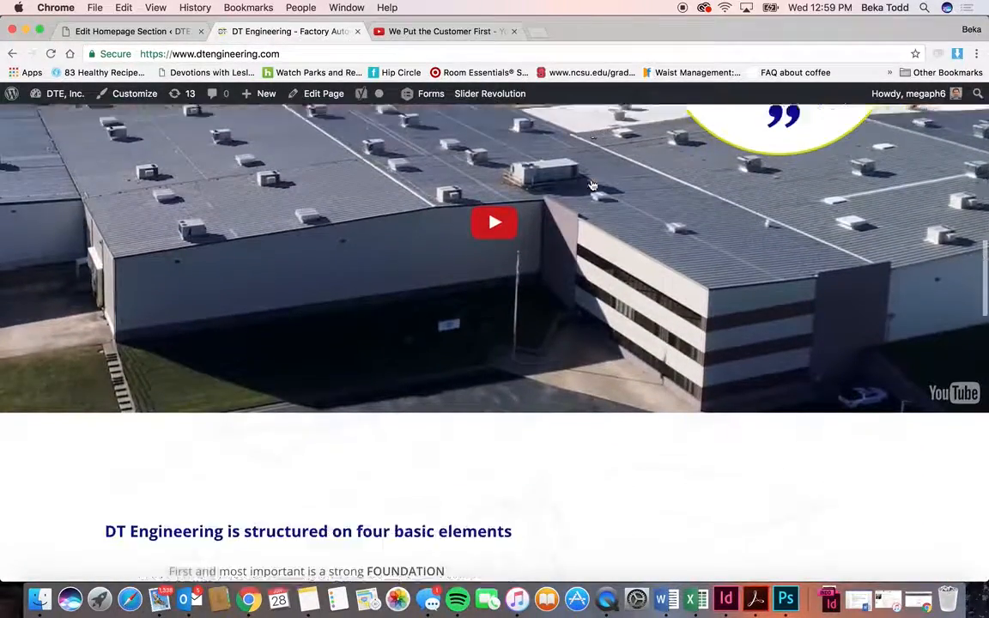
scroll(592, 184, "up", 4)
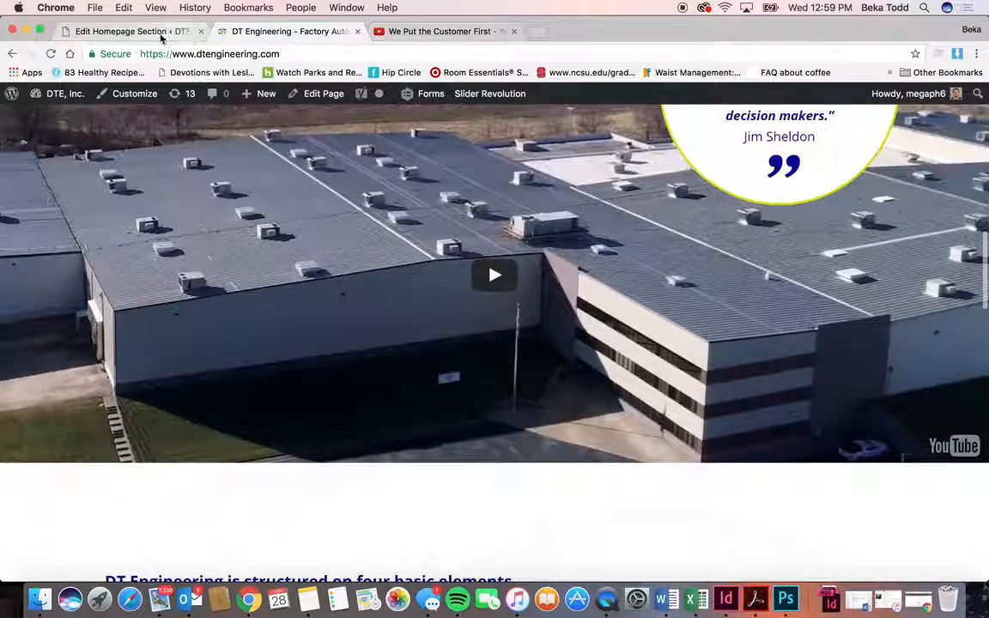
Return to the dashboard, open the Video homepage section for editing and show its embed code in text mode
left_click(129, 31)
scroll(130, 318, "up", 10)
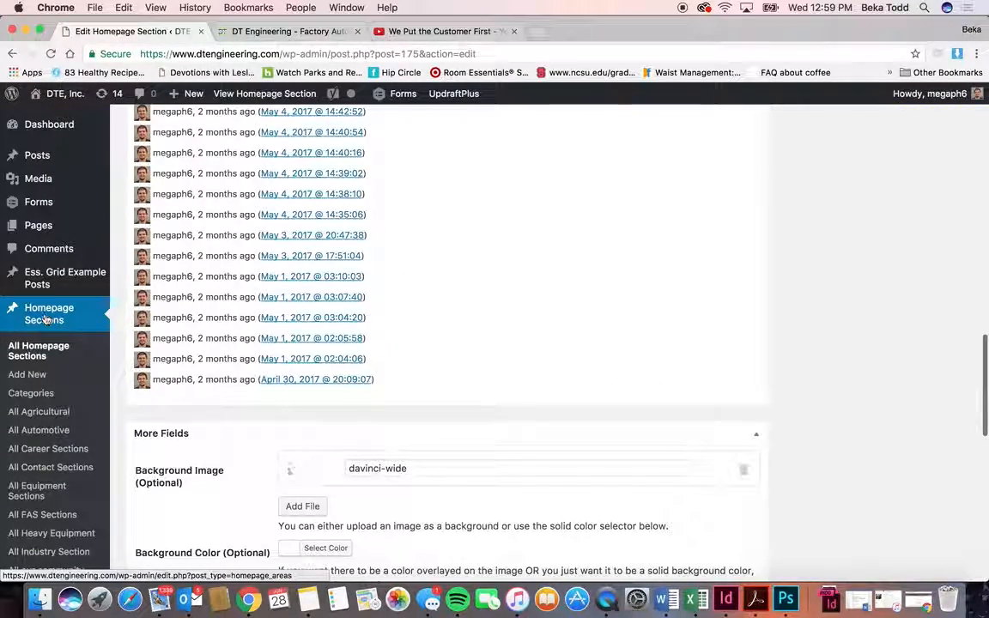
left_click(44, 318)
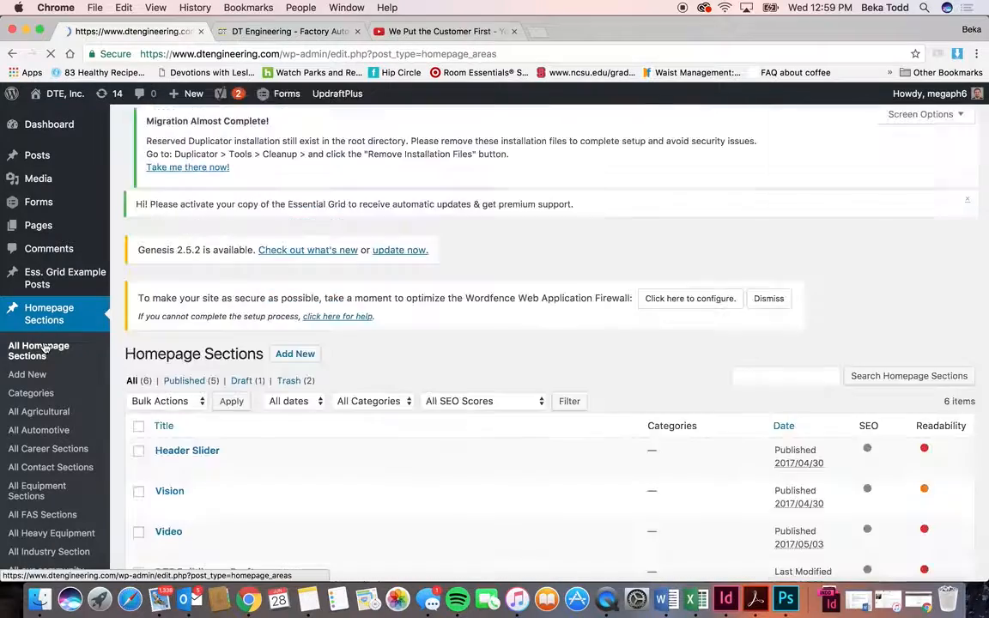
scroll(171, 463, "down", 2)
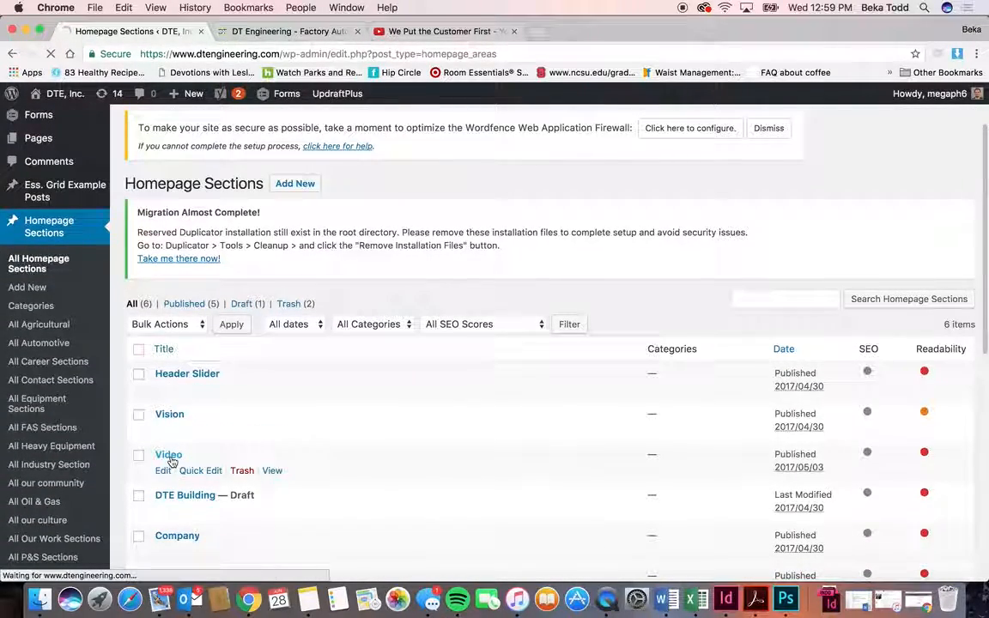
left_click(172, 462)
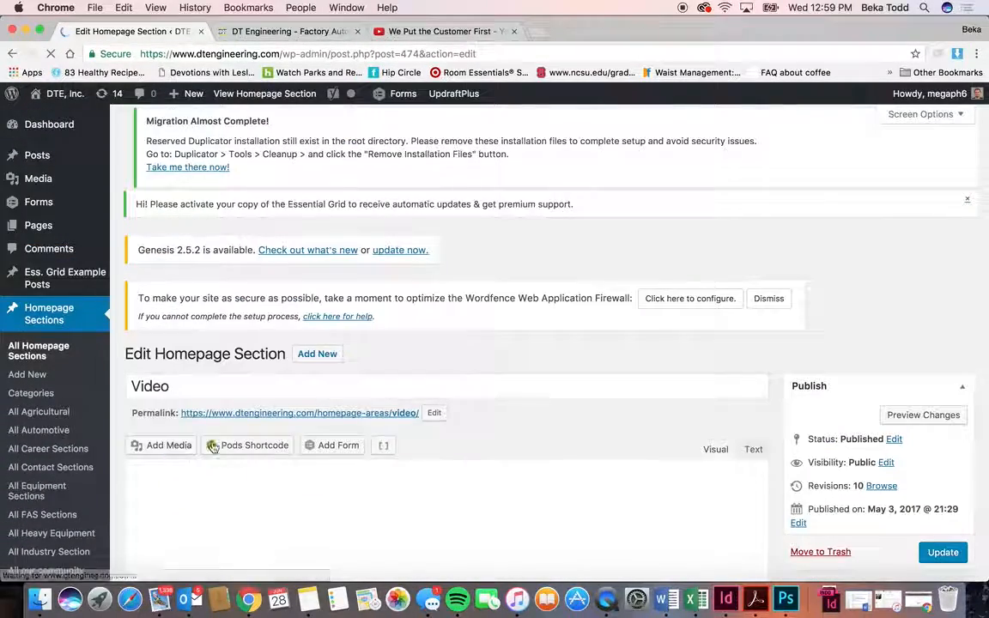
scroll(353, 455, "down", 4)
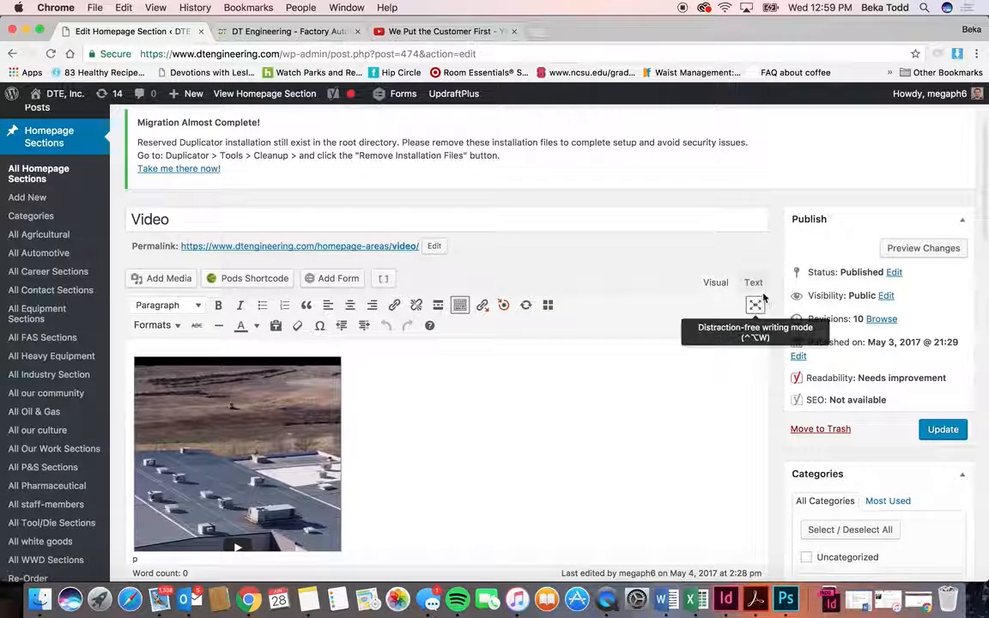
left_click(753, 282)
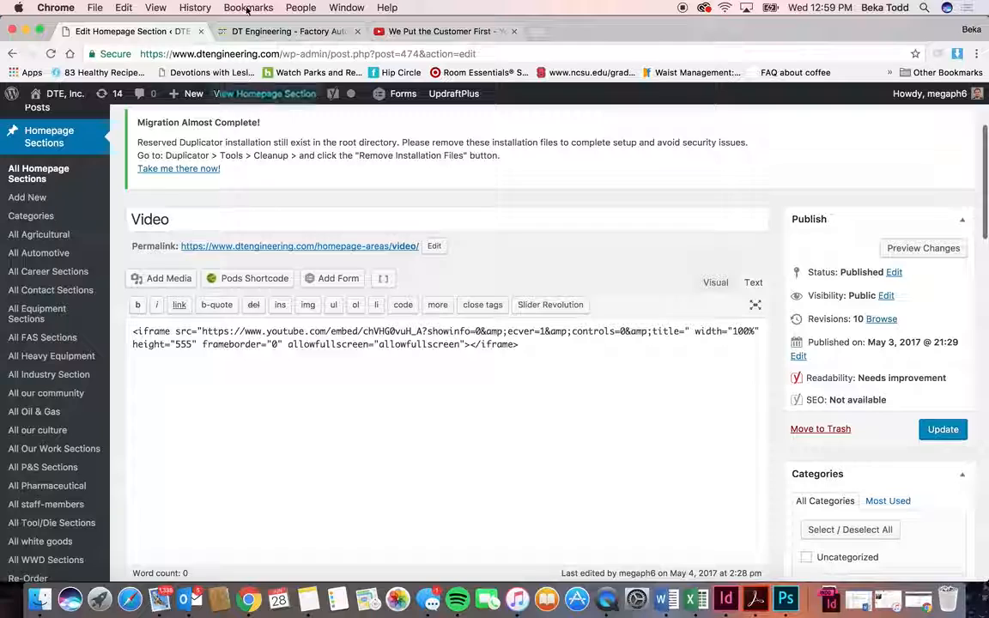
Switch to the live home page and view the section on DT Engineering's four basic elements
left_click(263, 34)
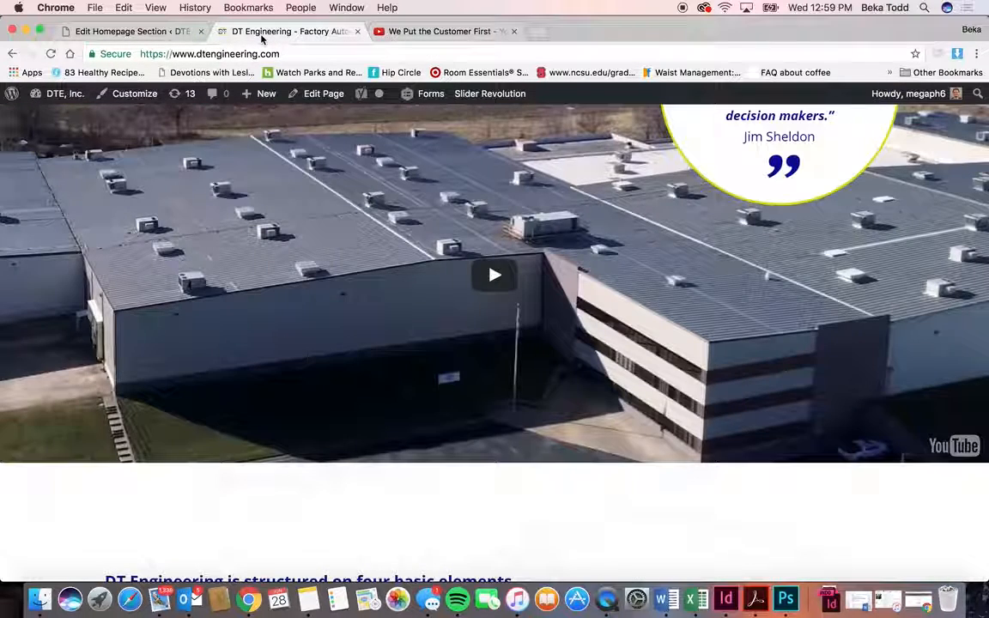
scroll(382, 412, "down", 8)
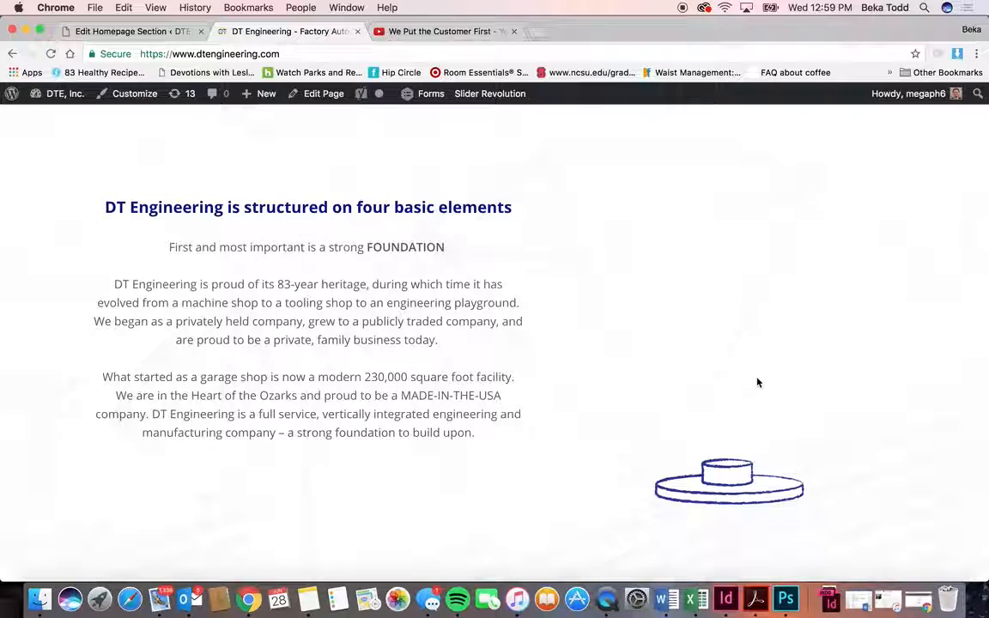
Review the live homepage from the four basic elements section through History down to the contact footer
scroll(757, 382, "down", 5)
scroll(757, 382, "down", 6)
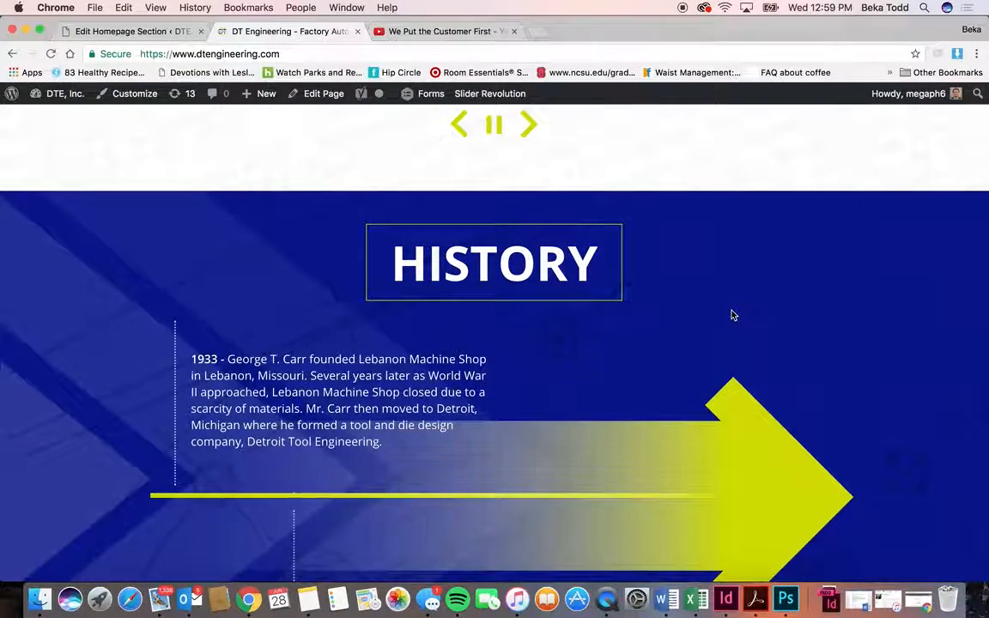
scroll(732, 314, "down", 12)
scroll(733, 315, "down", 1)
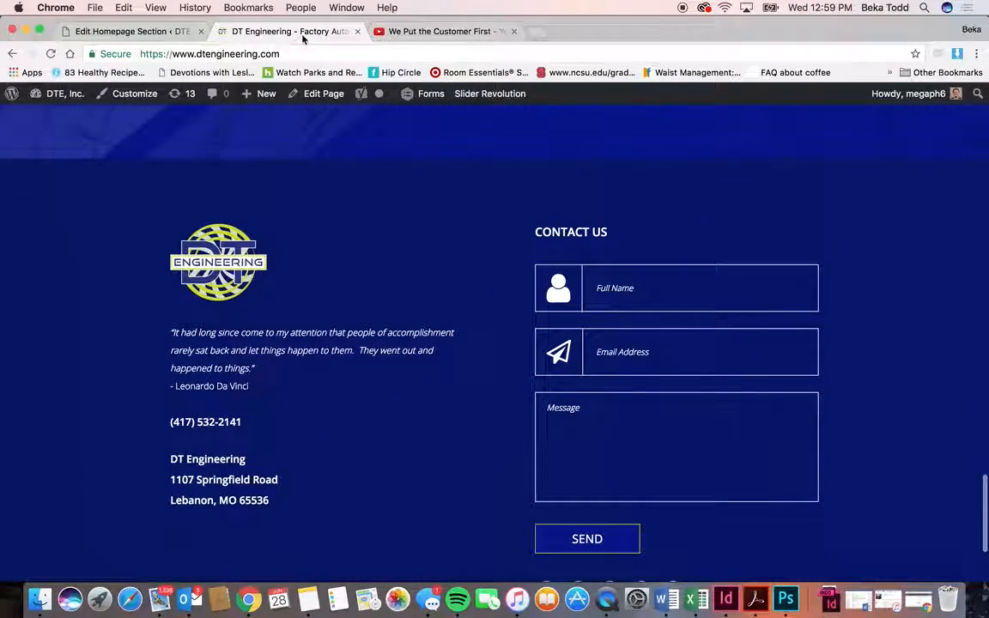
Open the Company homepage section for editing in the site admin, and go to the Widgets management page
left_click(149, 32)
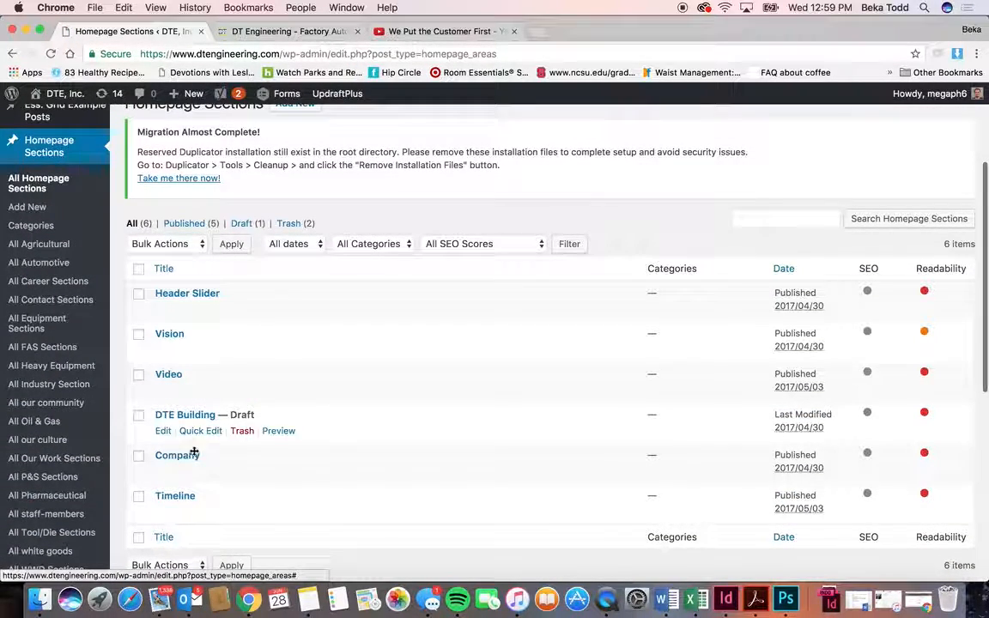
left_click(176, 456)
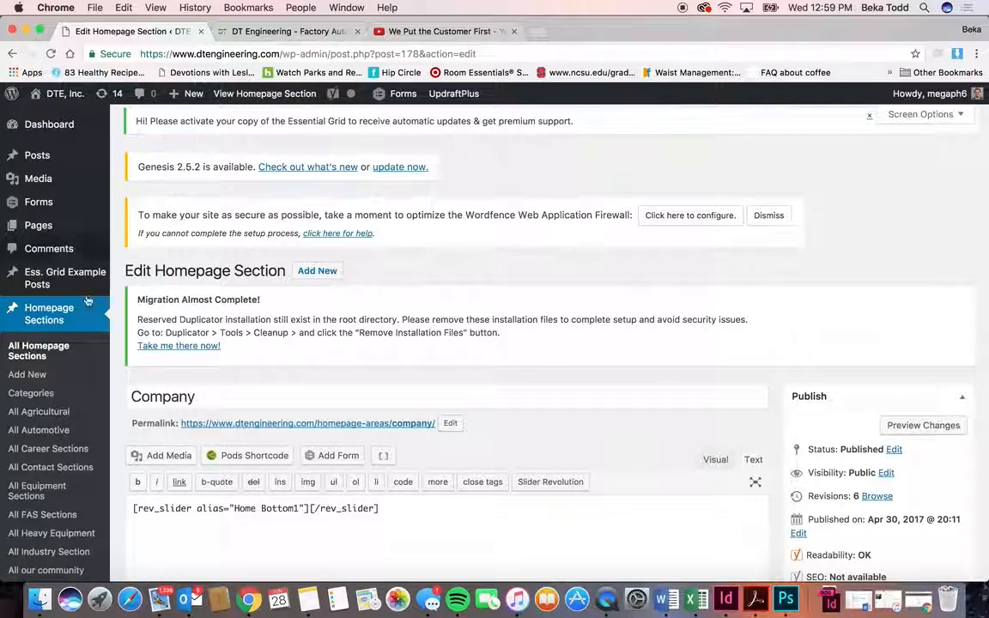
scroll(45, 348, "down", 3)
scroll(45, 348, "down", 7)
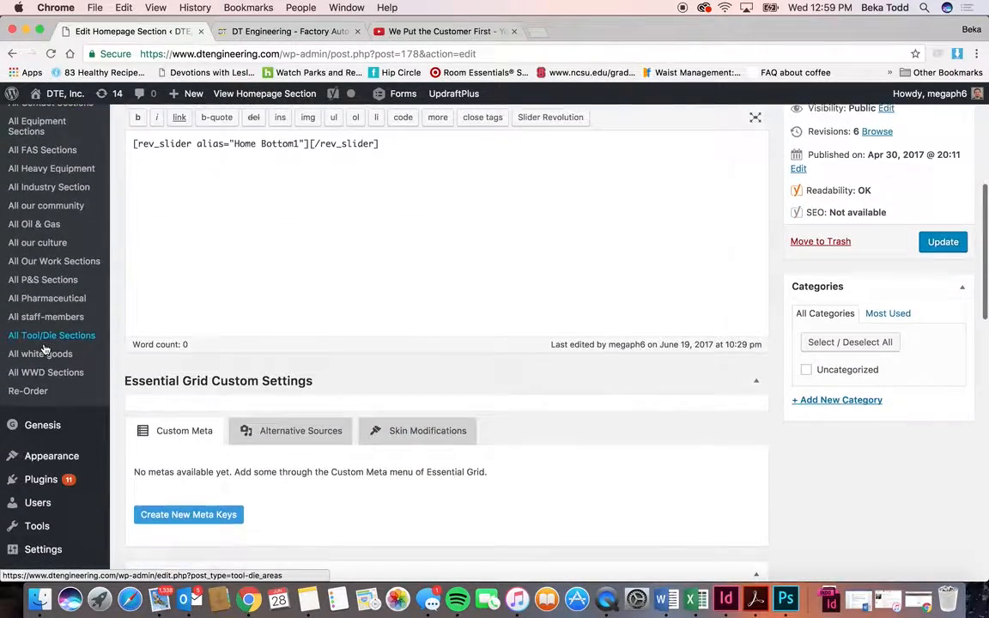
mouse_move(47, 391)
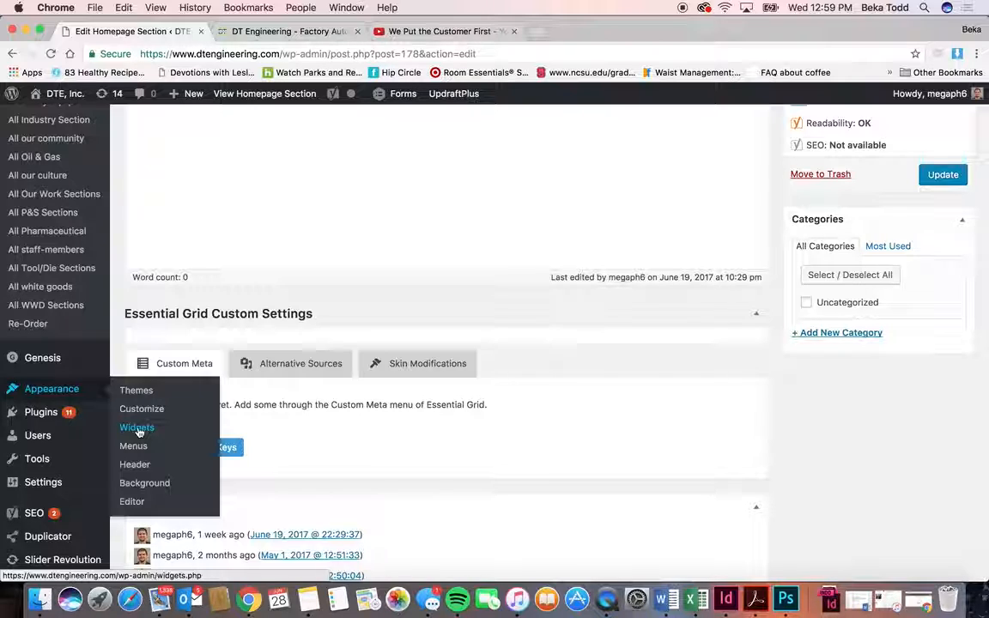
Examine the live site's footer, including the logo, contact details, contact form and social icons
left_click(283, 31)
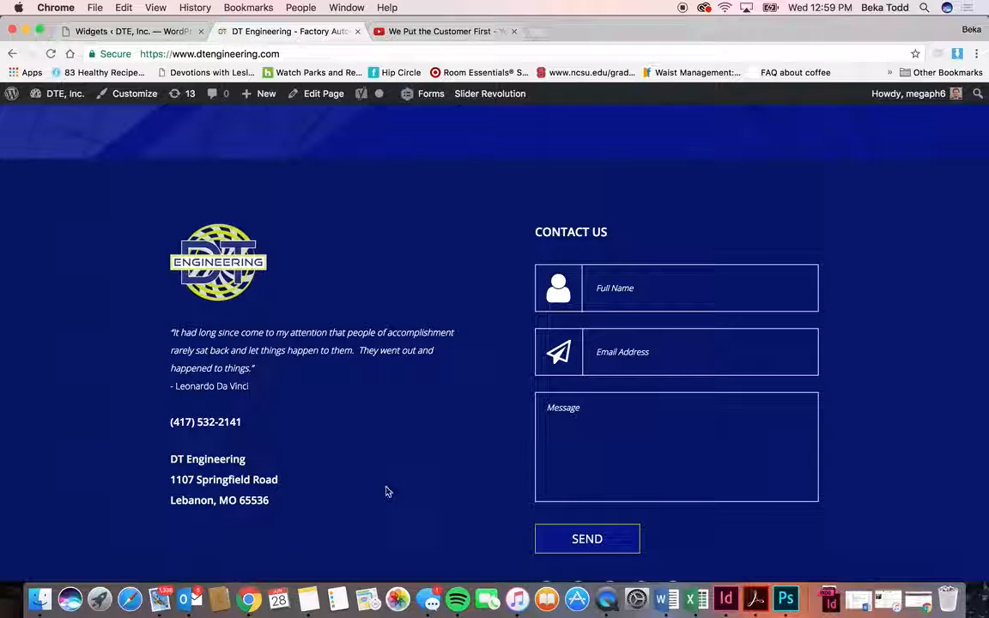
scroll(700, 327, "down", 4)
scroll(700, 329, "up", 2)
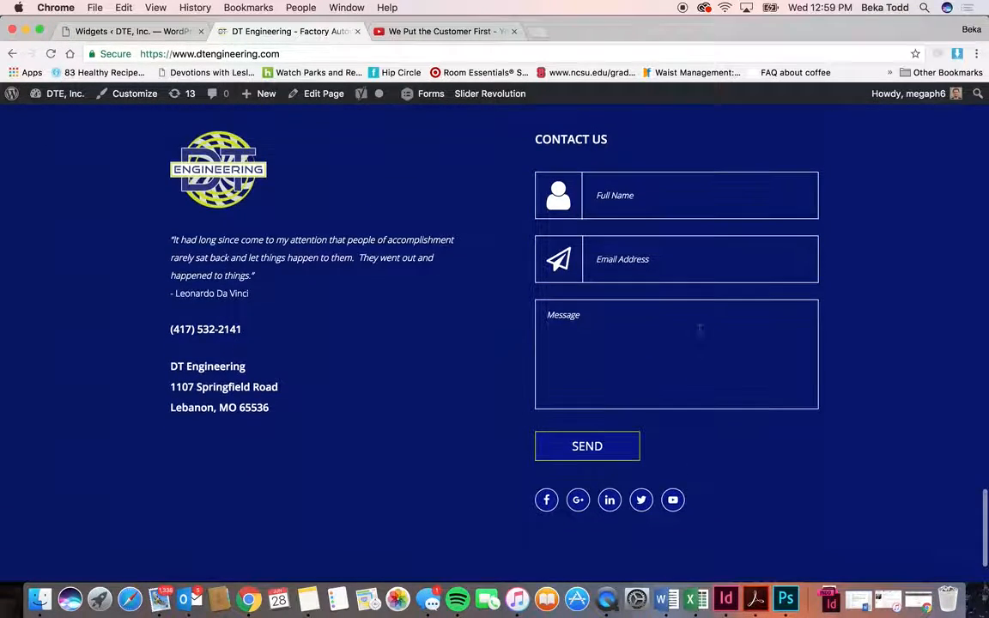
Return to the Widgets page and expand the Image and Custom Menu widgets in the Header Right area to review their settings
left_click(133, 31)
scroll(327, 237, "down", 2)
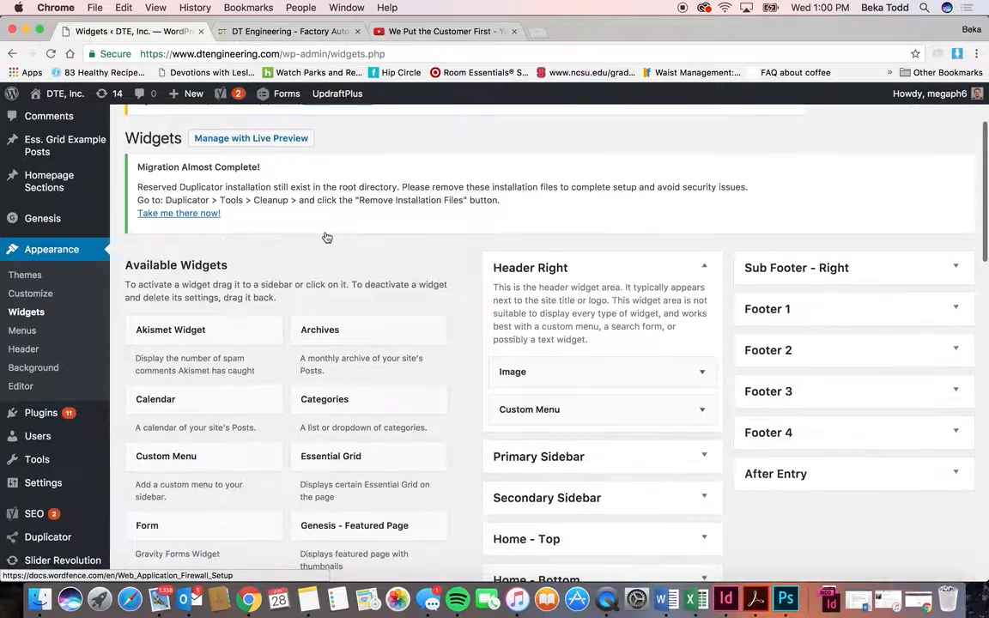
left_click(626, 372)
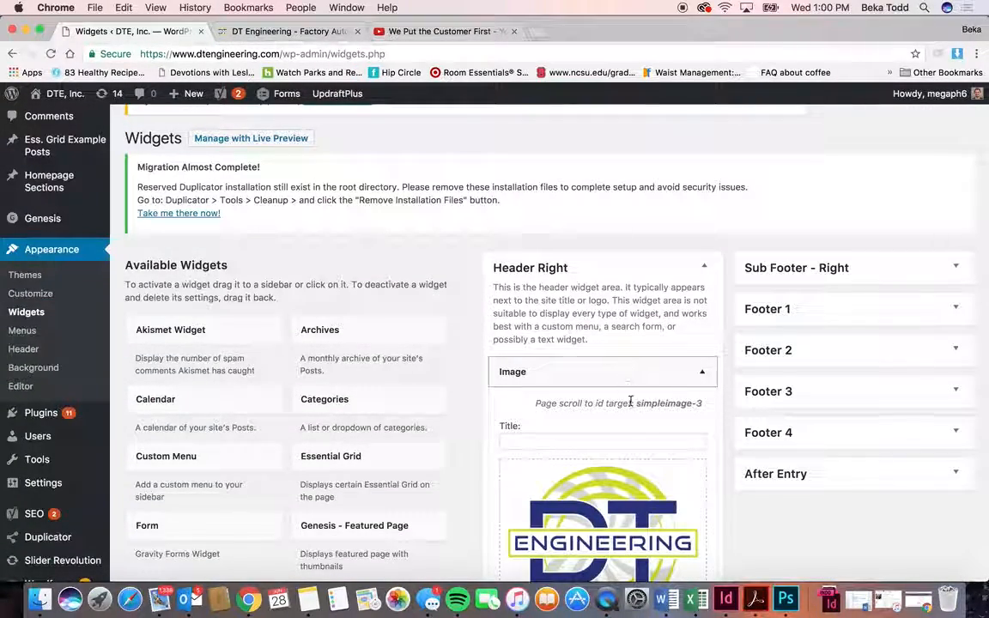
scroll(579, 460, "down", 3)
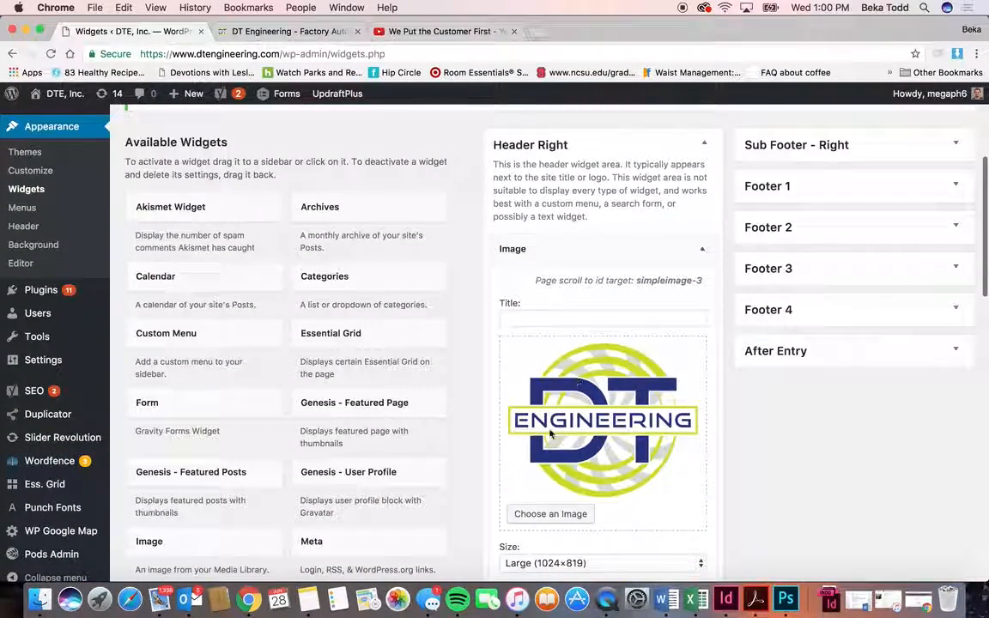
scroll(631, 352, "down", 4)
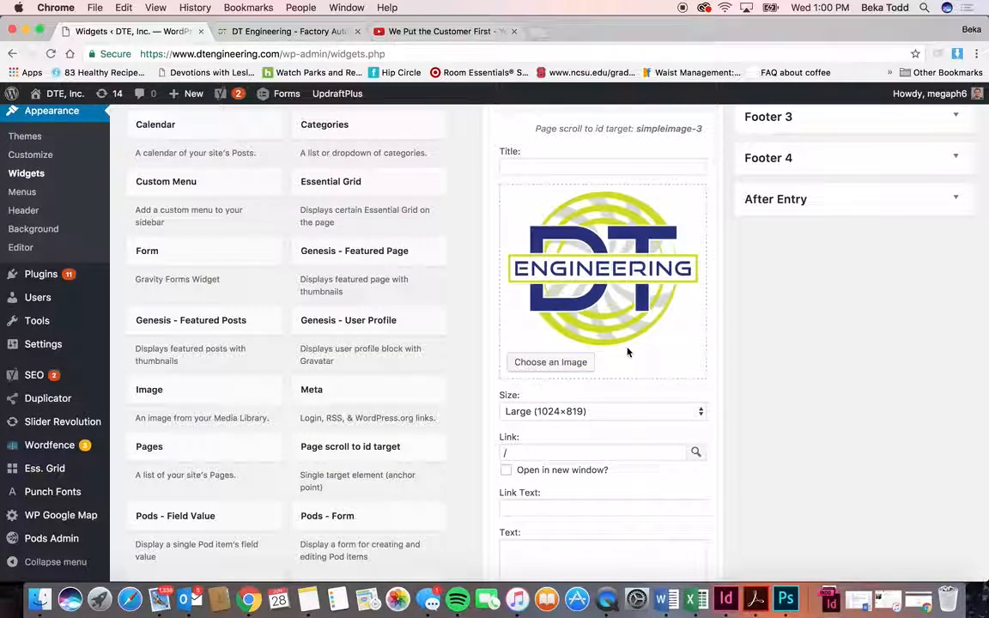
scroll(627, 352, "down", 1)
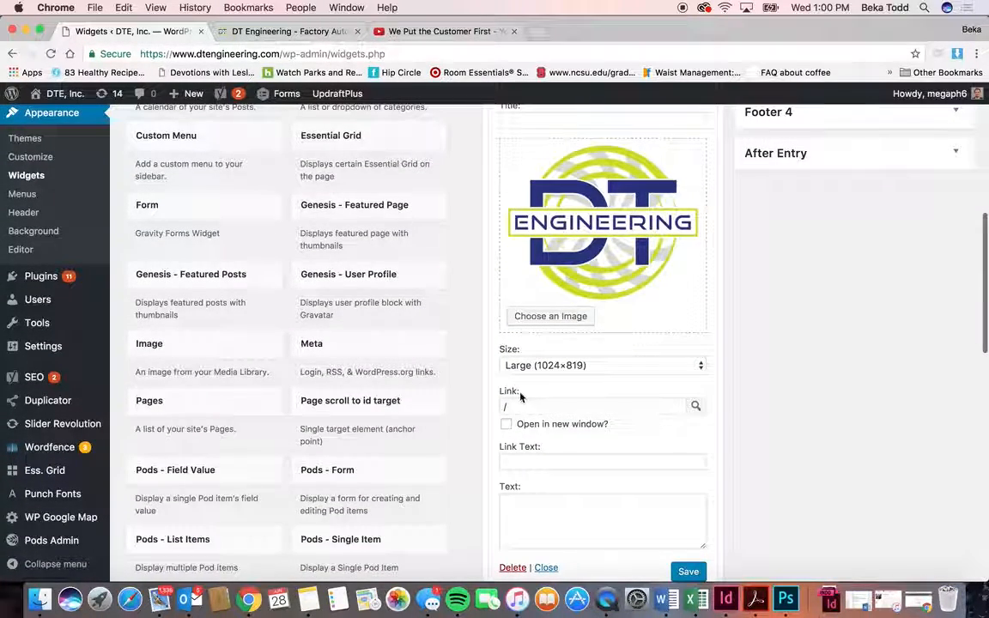
scroll(521, 397, "down", 5)
left_click(562, 413)
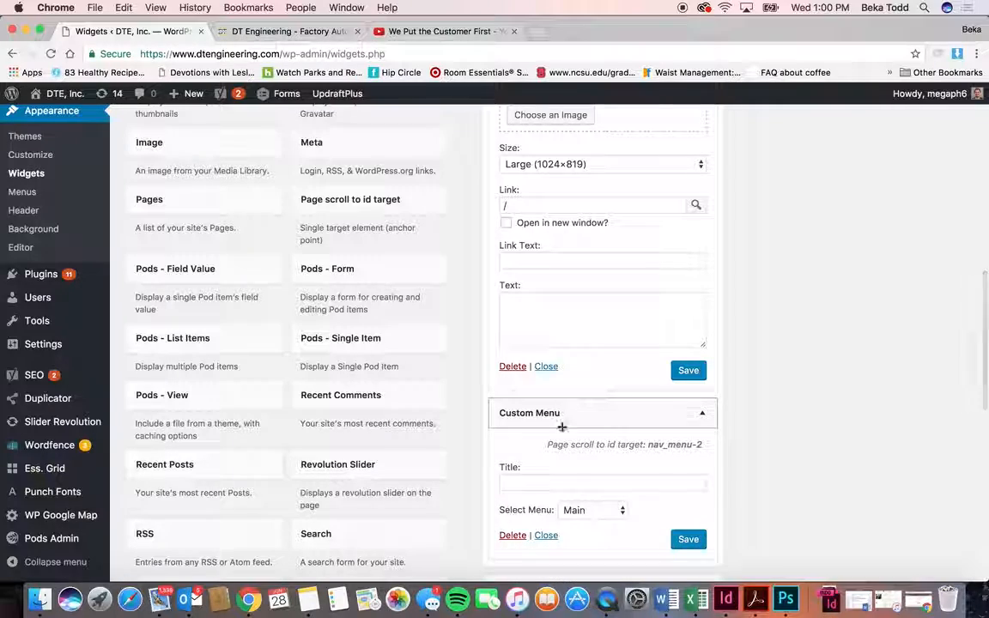
Expand the Home - Top and Home - Bottom widget areas to check their contents
scroll(581, 499, "down", 6)
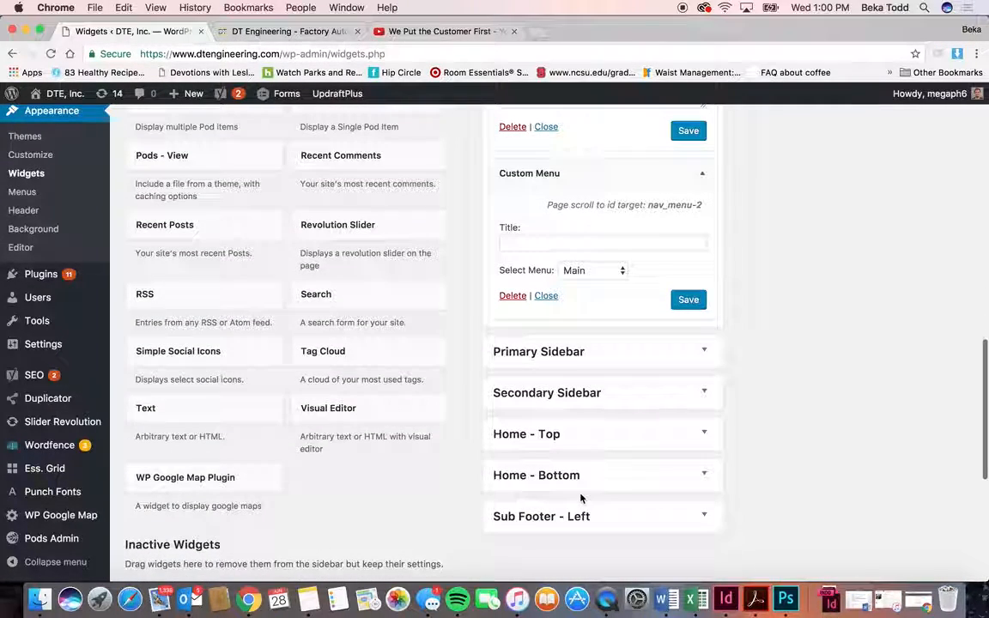
left_click(596, 438)
scroll(613, 479, "down", 3)
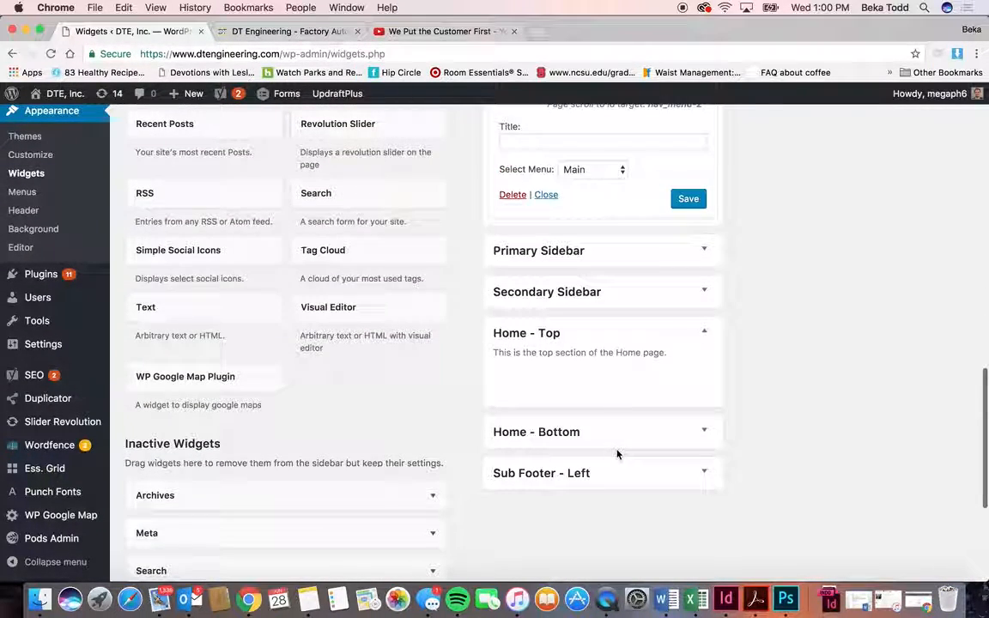
left_click(617, 438)
Expand the Footer 1 widget area and review the settings of its Image widget
scroll(634, 375, "up", 15)
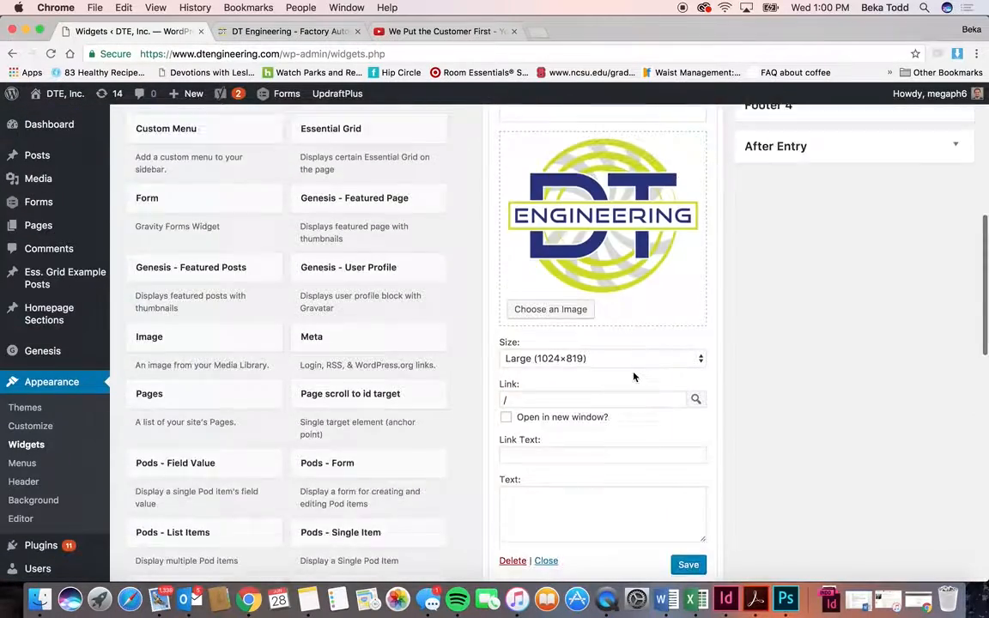
left_click(857, 353)
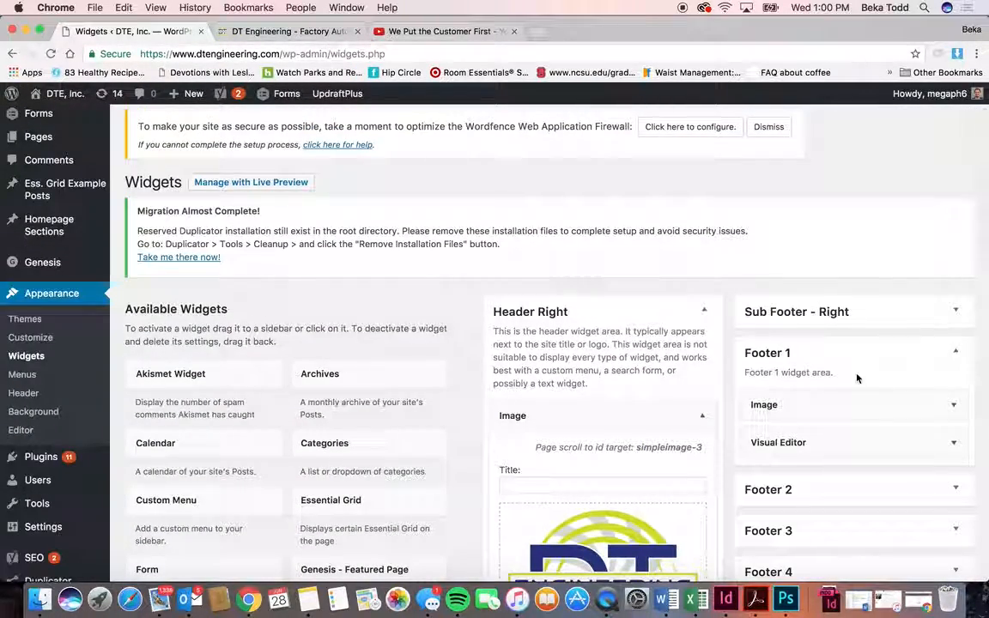
left_click(952, 409)
scroll(949, 415, "down", 4)
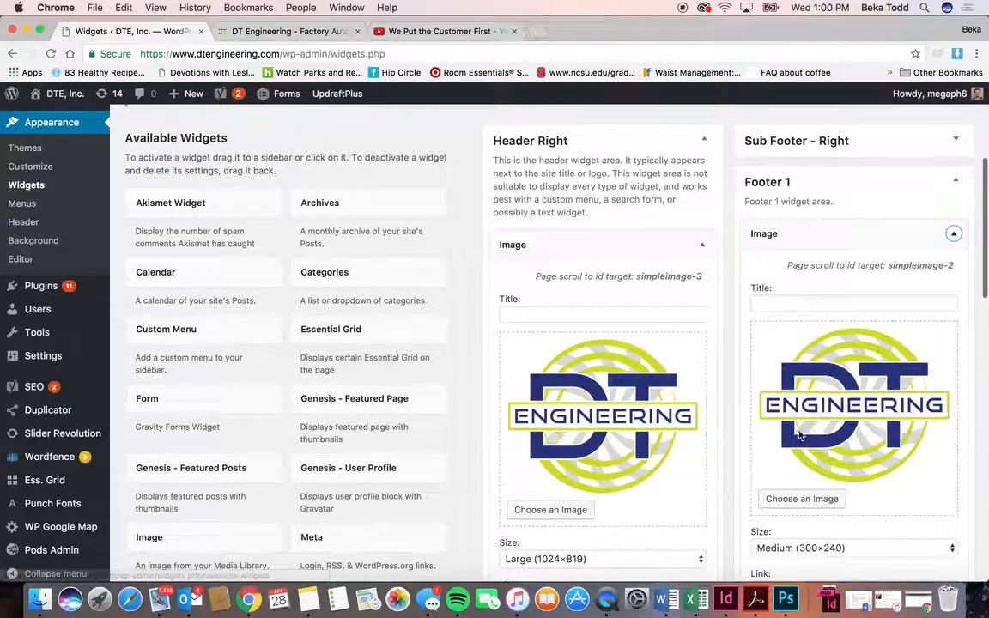
scroll(837, 546, "down", 8)
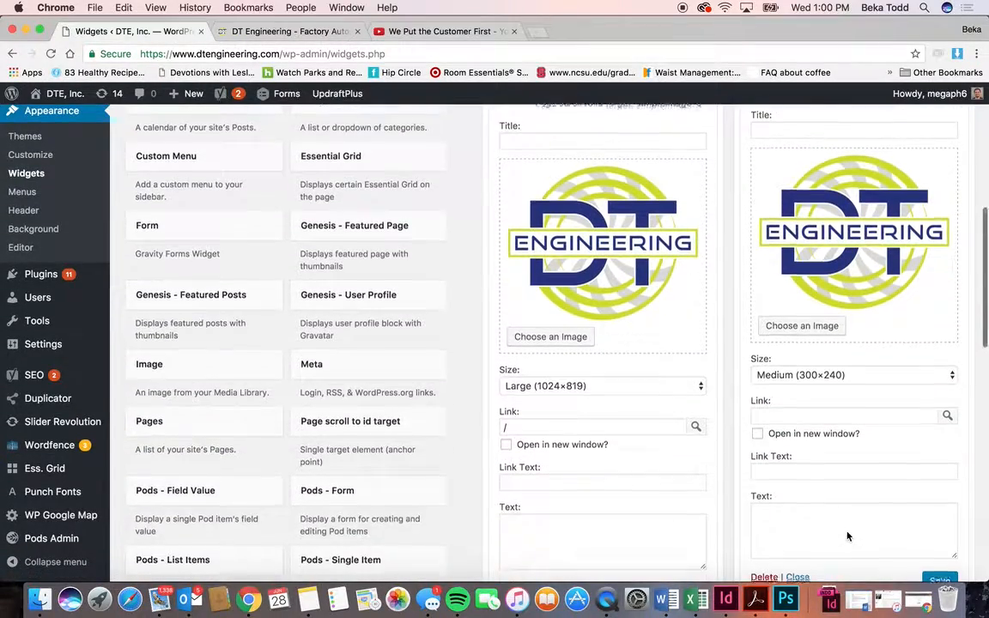
Open the Visual Editor widget in Footer 1, examine its quote and contact text, and collapse it
left_click(862, 472)
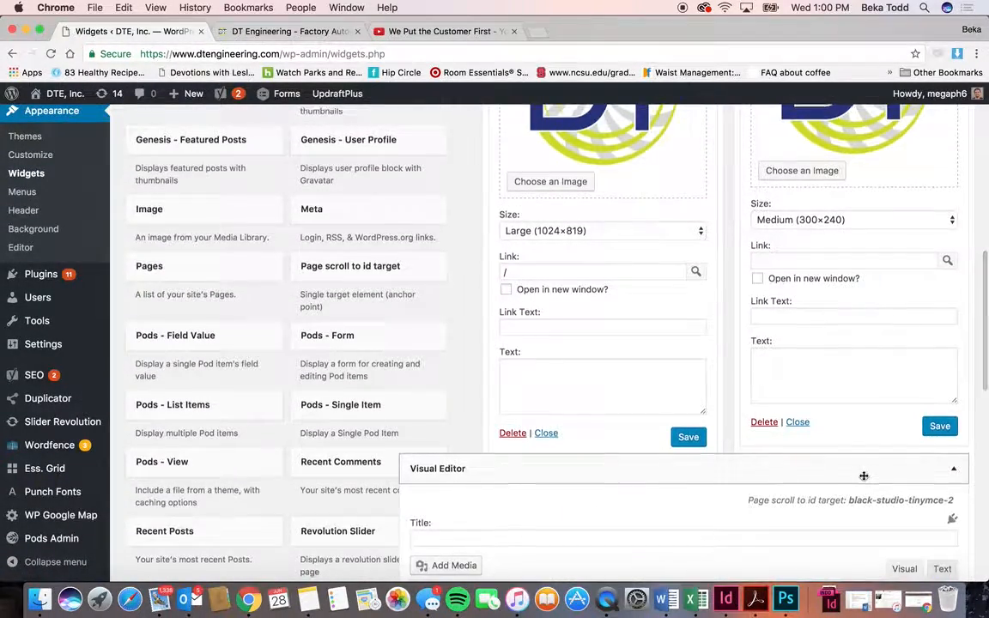
scroll(863, 474, "down", 5)
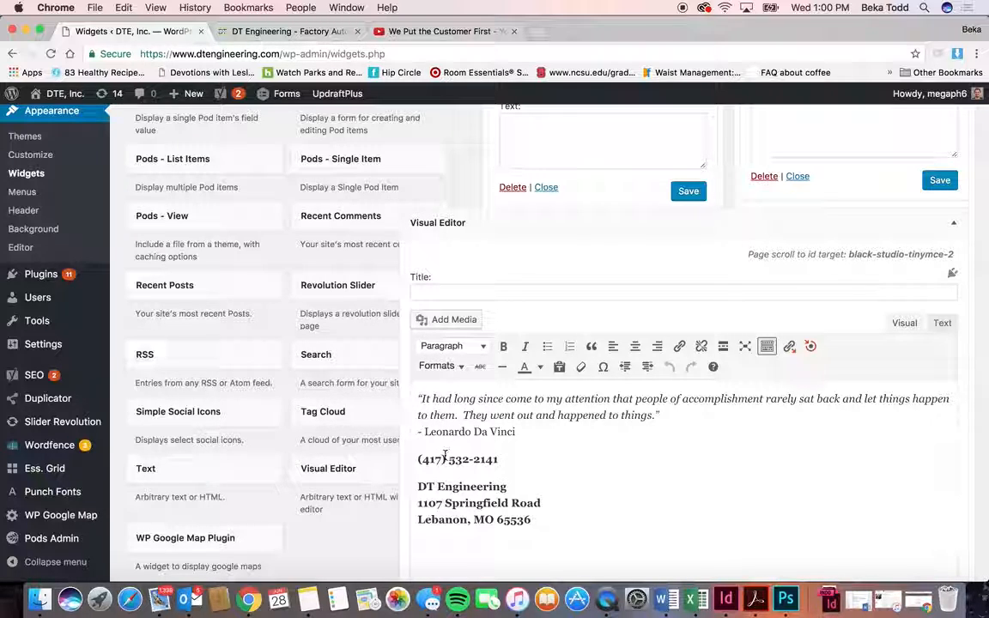
scroll(531, 466, "down", 2)
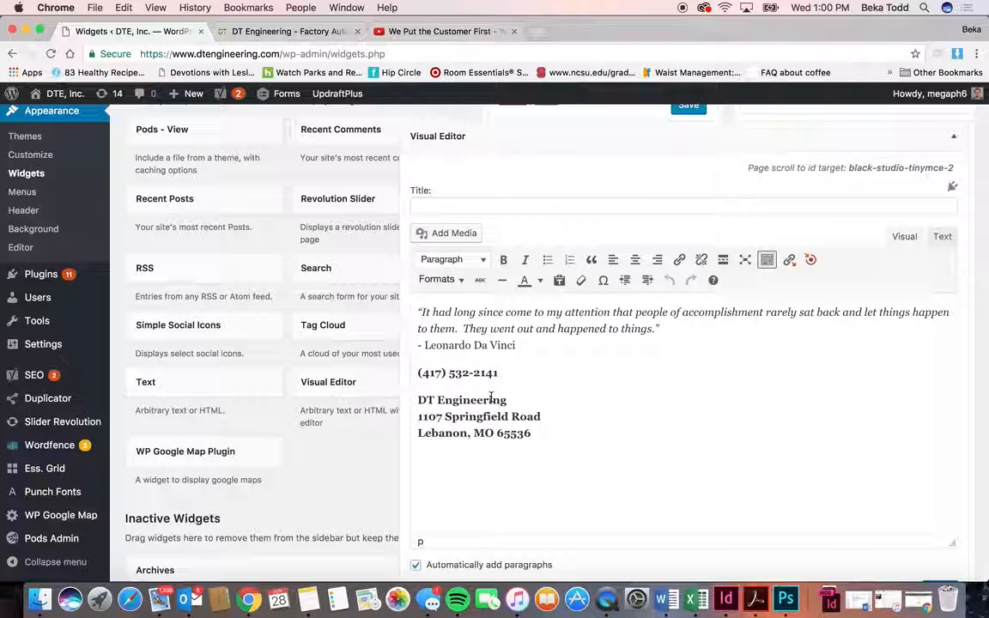
scroll(625, 334, "down", 2)
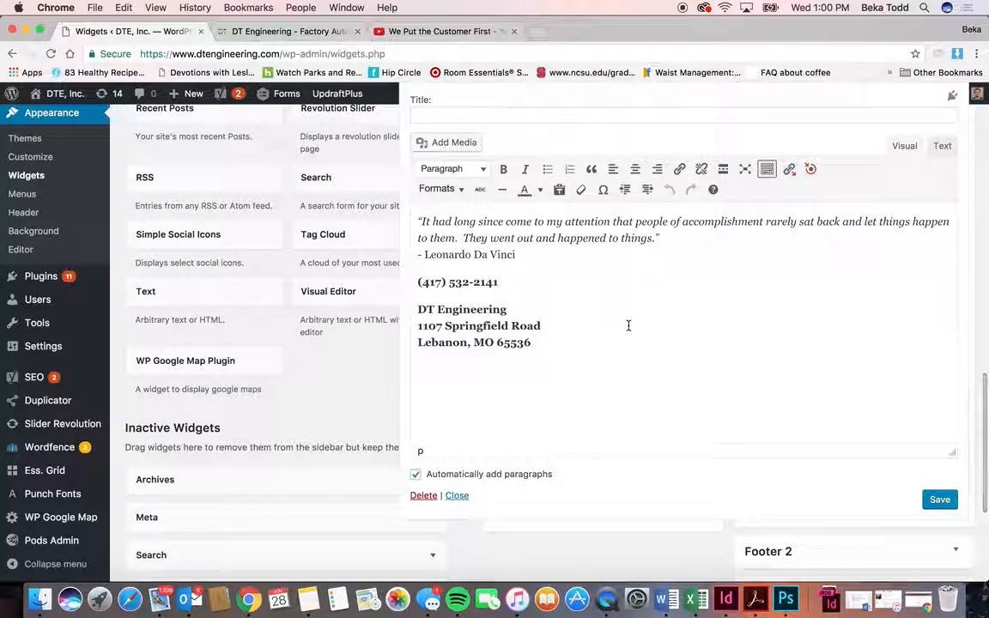
scroll(660, 340, "up", 1)
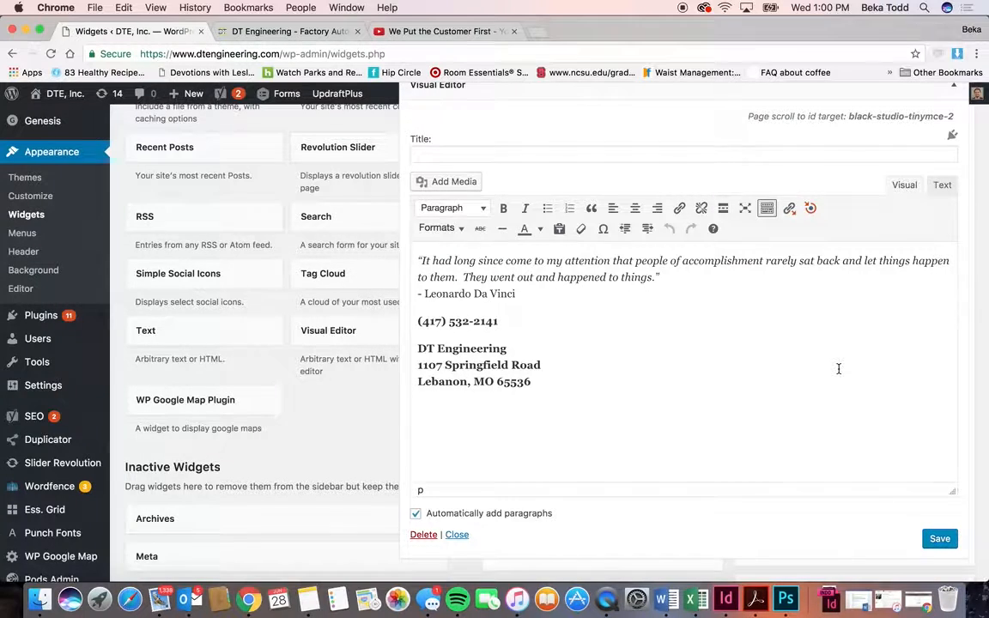
scroll(838, 369, "up", 2)
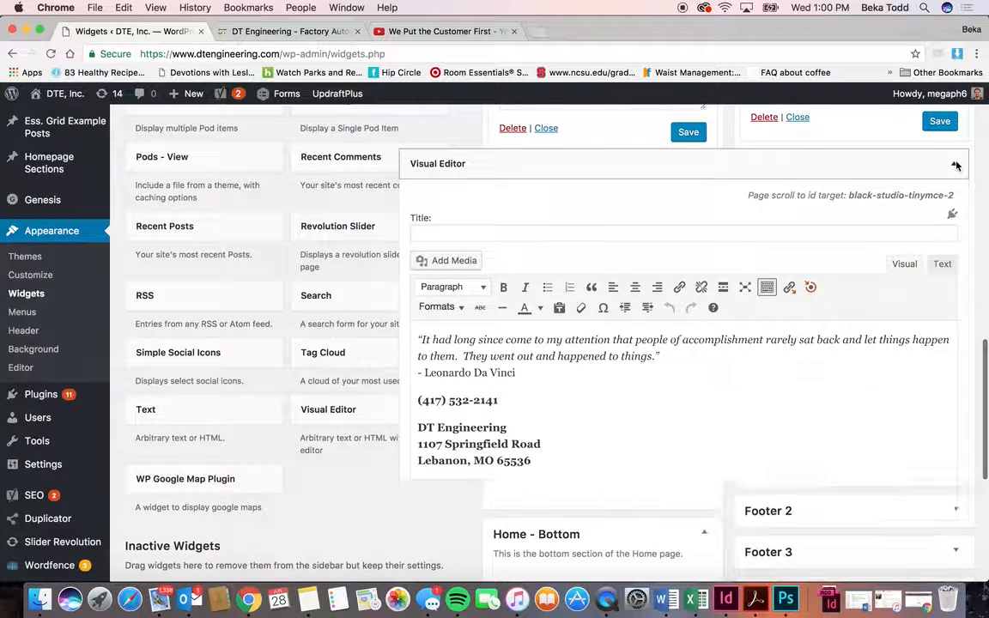
left_click(956, 165)
Expand the Contact Us form widget in Footer 2 and check which forms can be selected
left_click(928, 210)
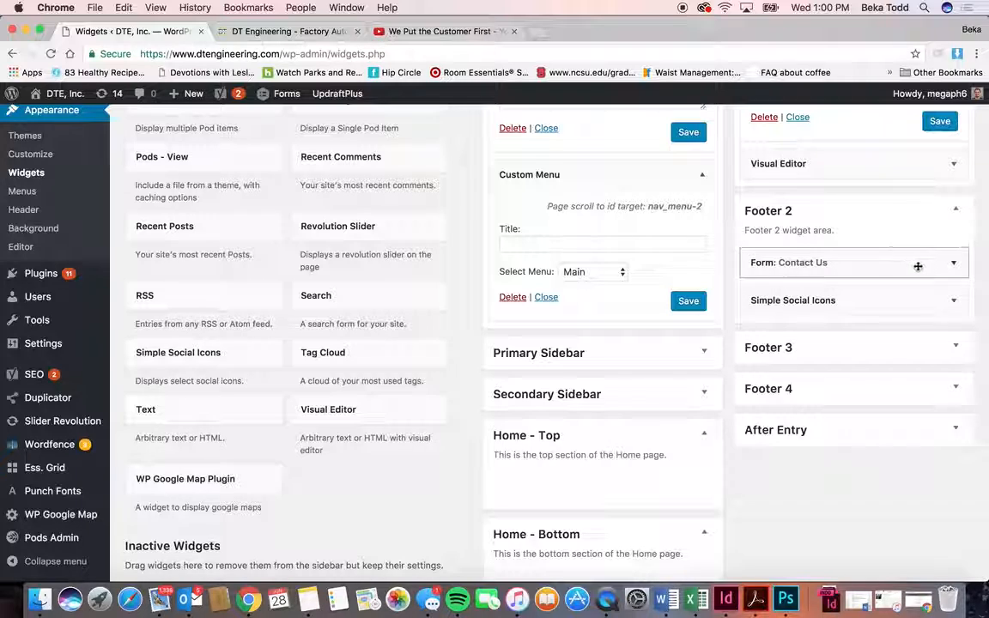
left_click(917, 262)
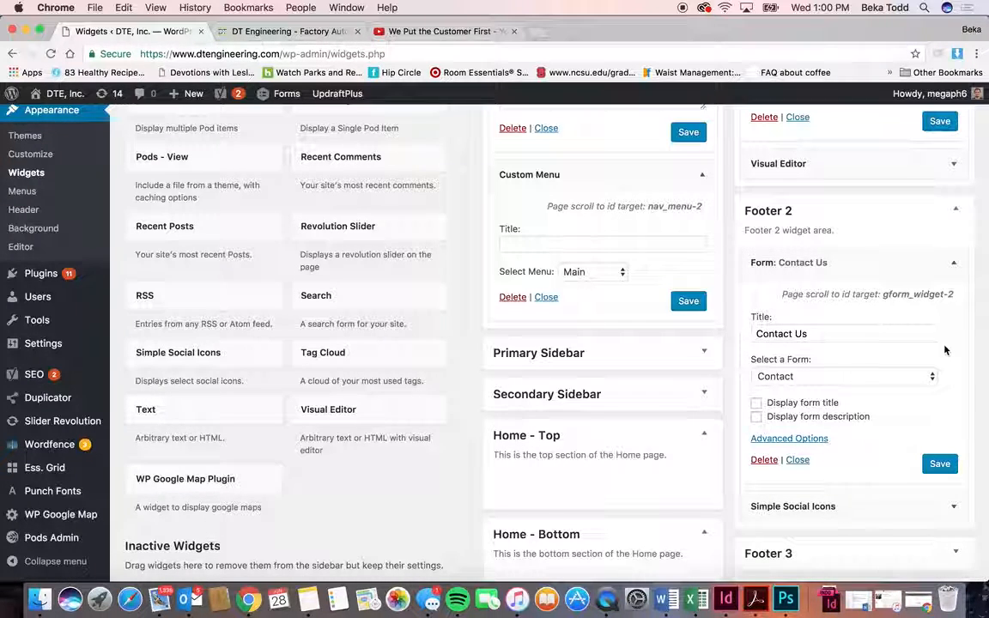
left_click(902, 377)
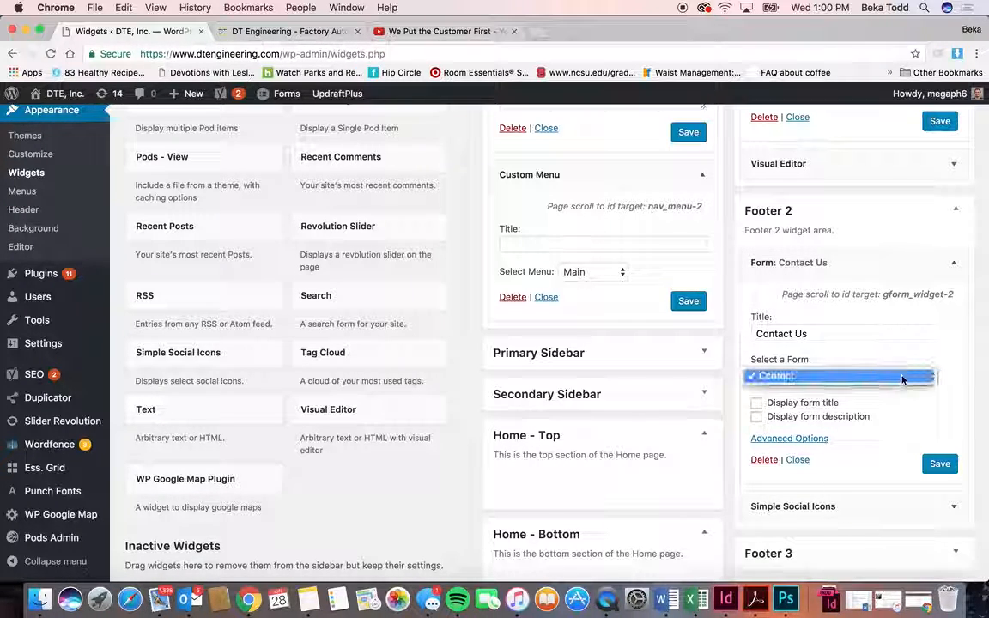
left_click(971, 357)
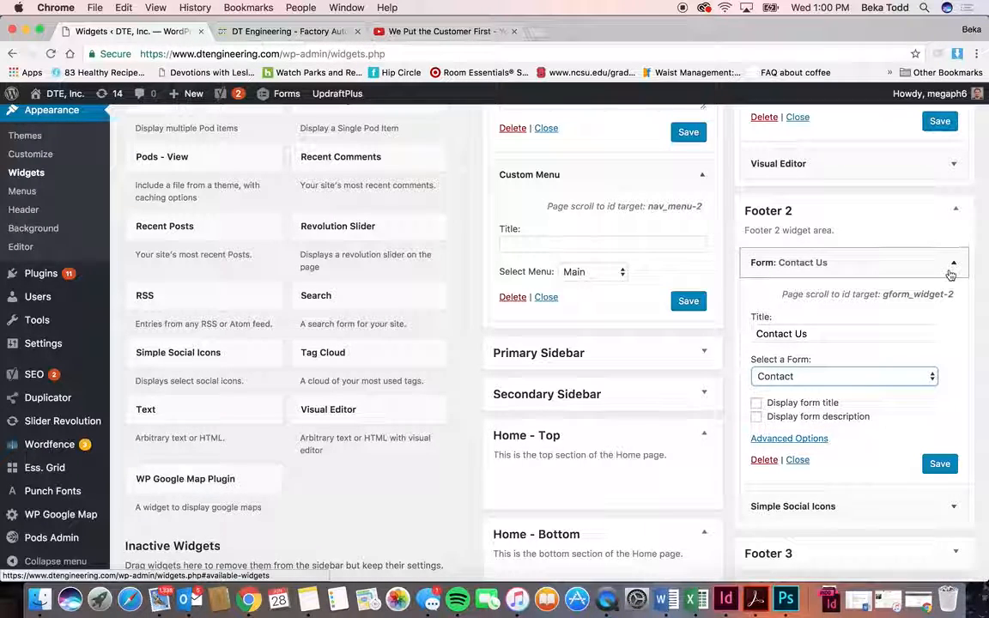
Choose the Form widget from the available widgets and select Footer 1 as its destination area
scroll(379, 329, "up", 3)
scroll(379, 329, "up", 8)
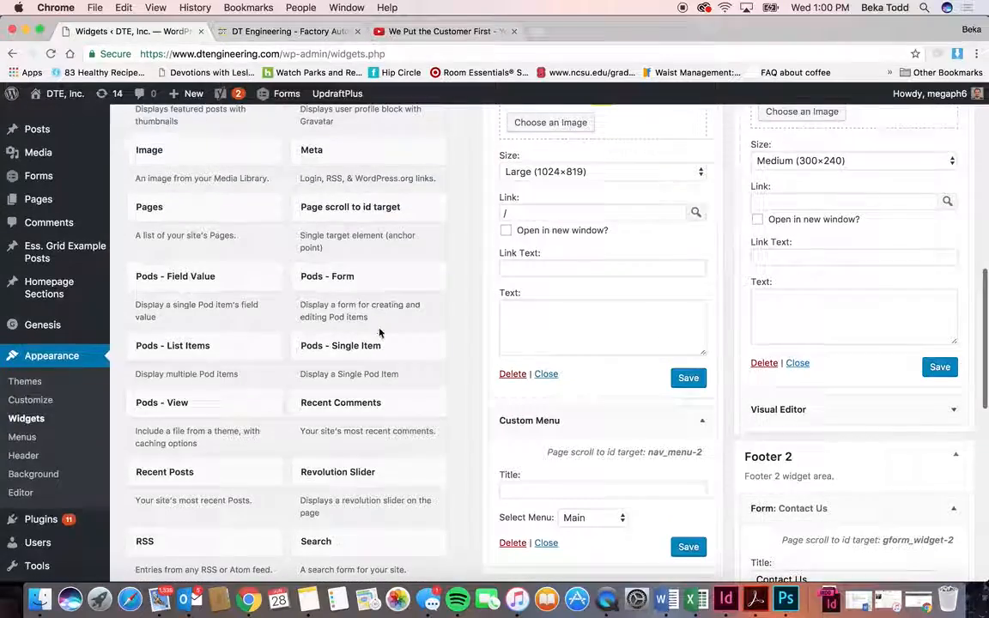
scroll(378, 331, "up", 1)
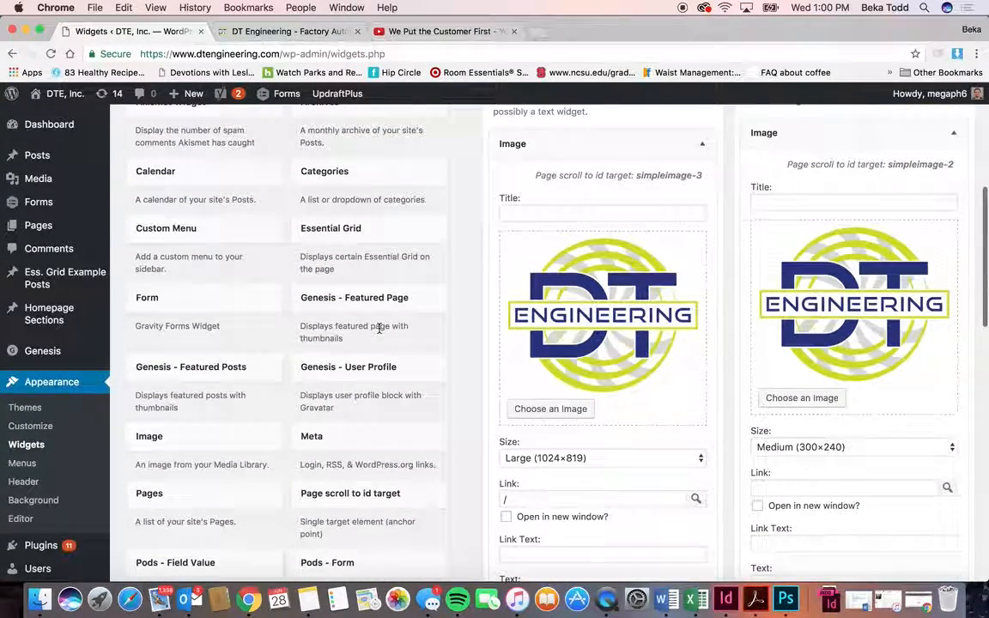
left_click(206, 299)
scroll(216, 466, "down", 2)
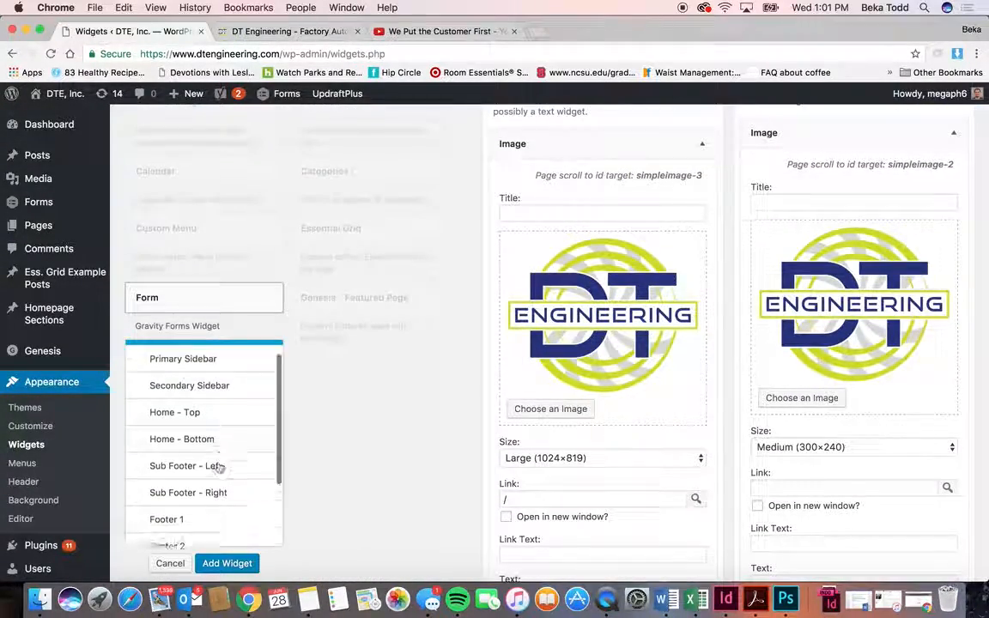
left_click(216, 477)
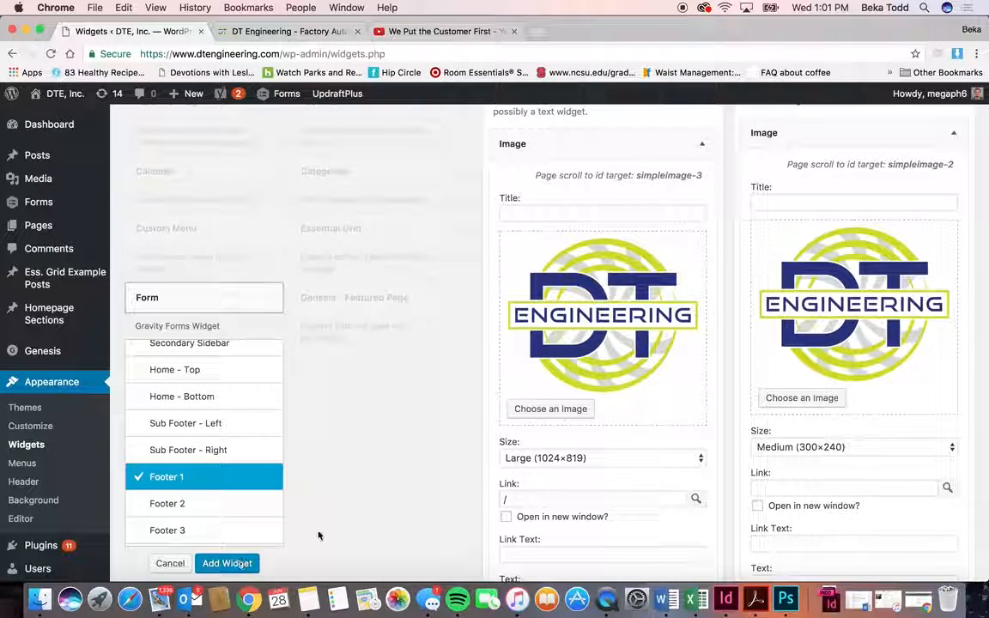
Collapse the Contact Us form widget in Footer 2
scroll(306, 543, "down", 5)
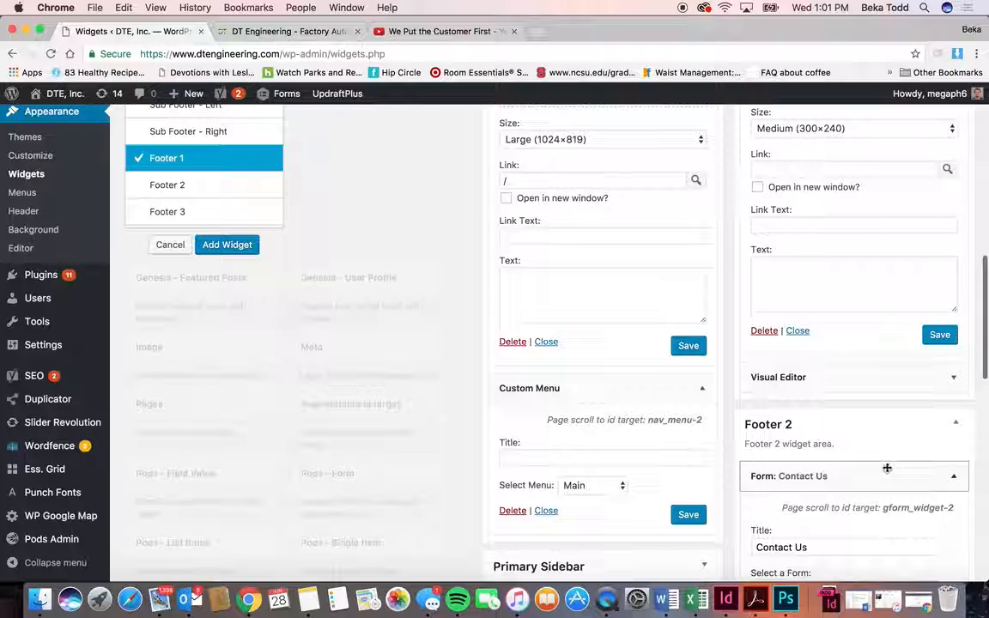
scroll(867, 463, "down", 2)
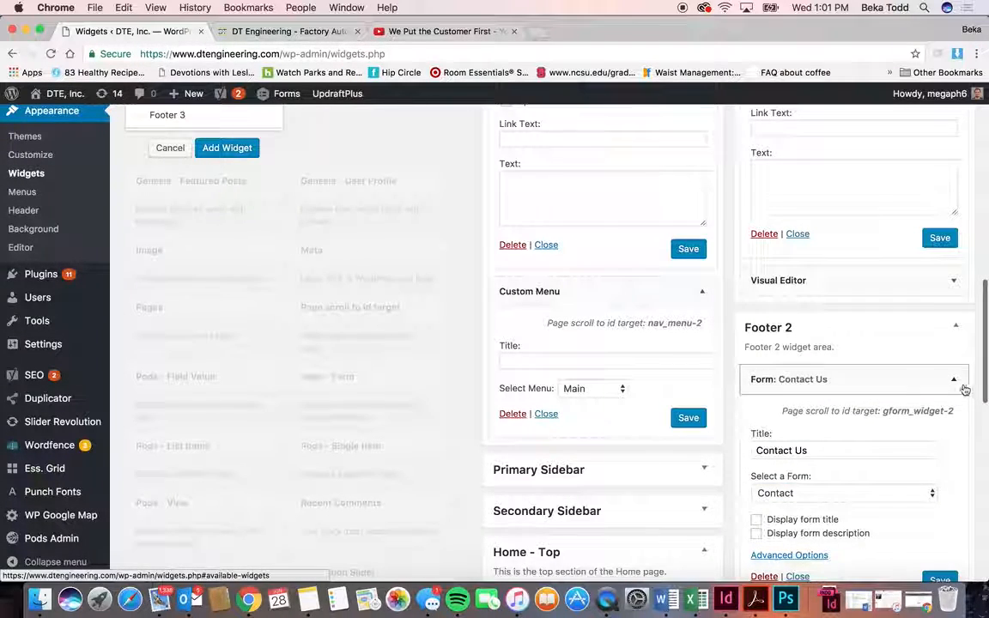
left_click(955, 382)
mouse_move(925, 377)
left_mouse_down()
mouse_move(908, 399)
mouse_move(910, 419)
mouse_move(910, 377)
left_mouse_up()
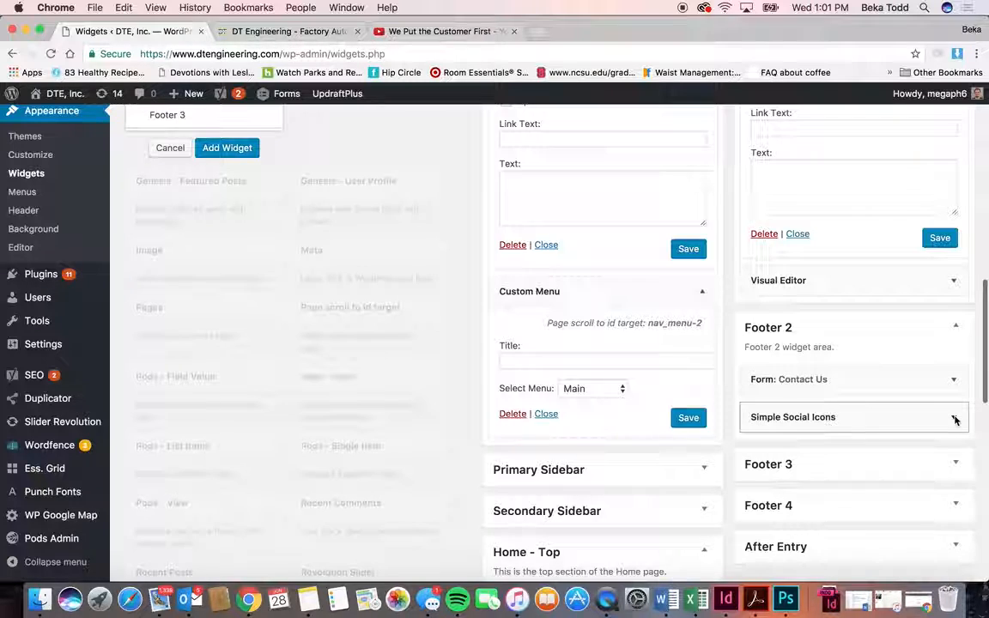
Expand the Simple Social Icons widget in Footer 2 and review its icon, color and social profile URI settings
left_click(954, 419)
scroll(944, 418, "down", 5)
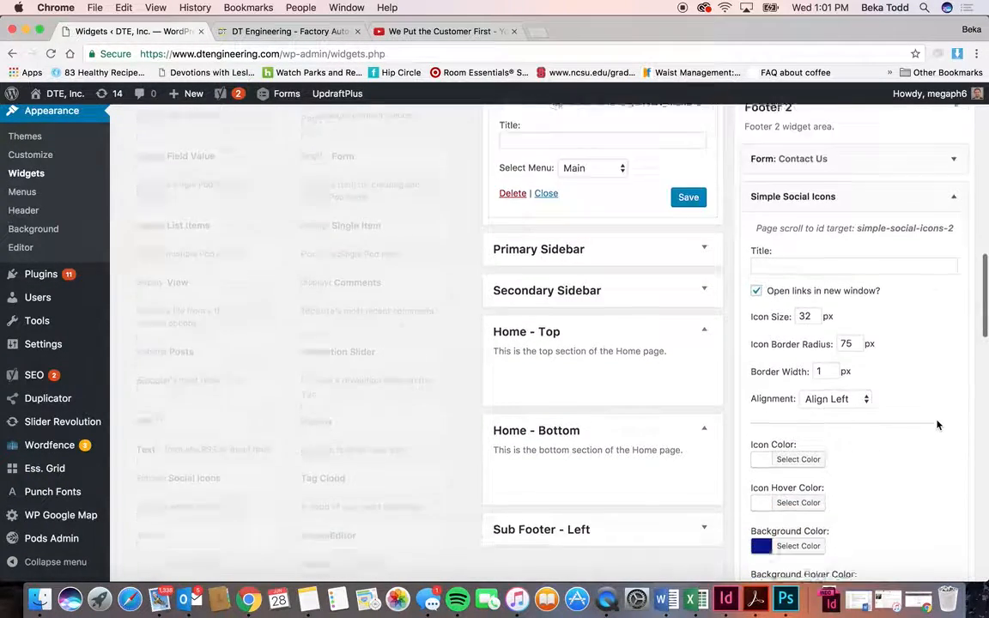
scroll(937, 425, "down", 5)
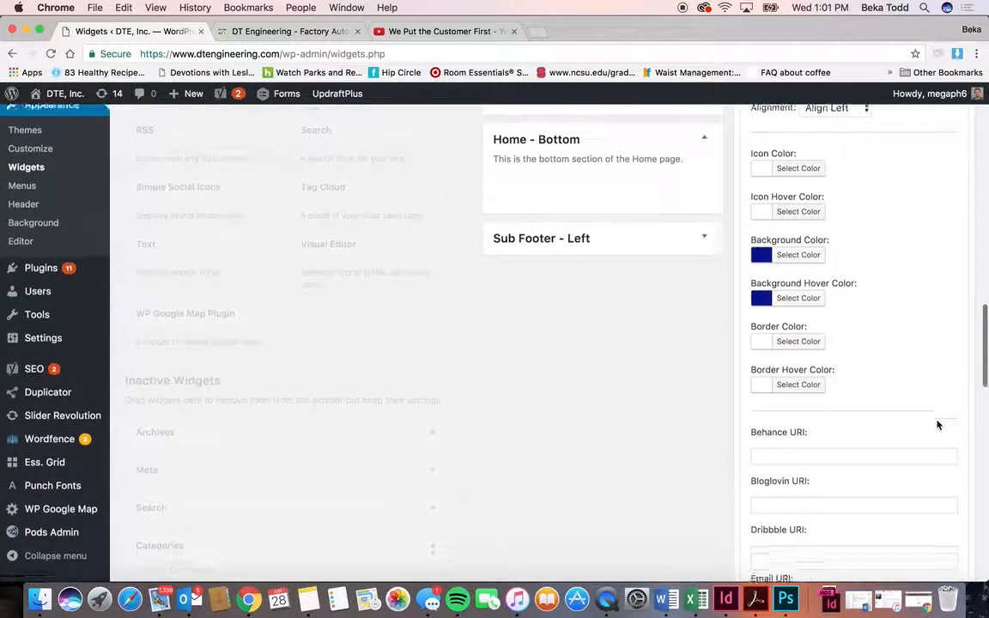
scroll(938, 425, "down", 5)
scroll(866, 496, "down", 5)
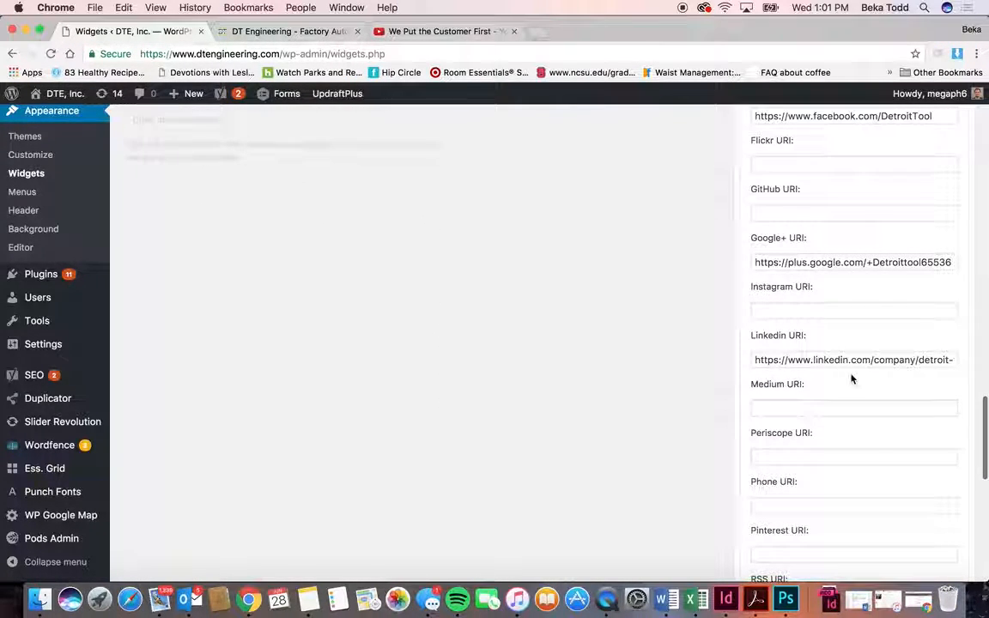
scroll(875, 408, "up", 1)
scroll(876, 410, "down", 5)
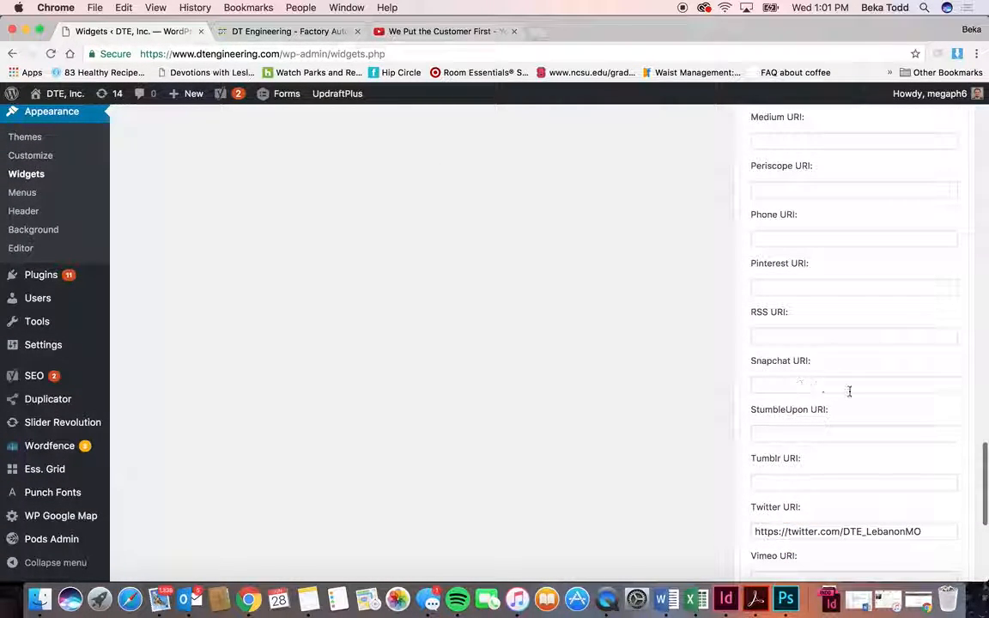
Recheck the Simple Social Icons color options and its profile URI fields through to the YouTube entry
scroll(849, 392, "up", 7)
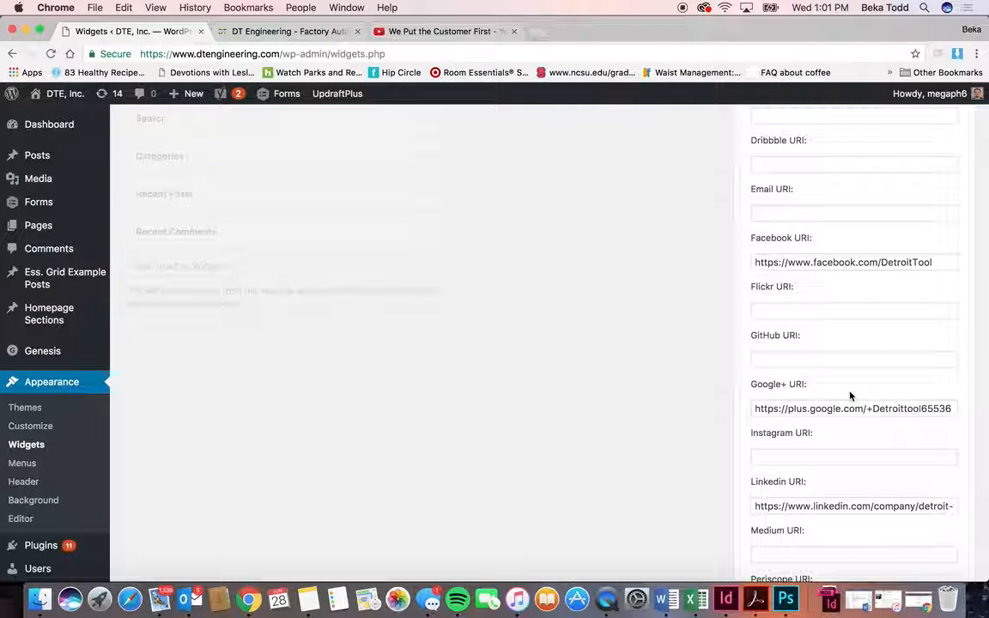
scroll(850, 396, "up", 3)
scroll(850, 396, "up", 3)
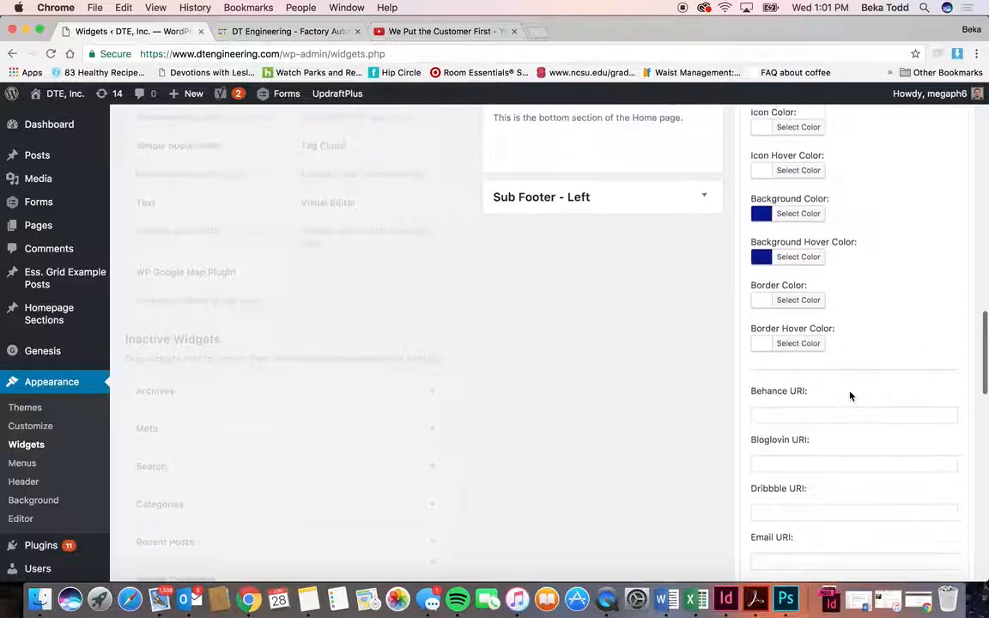
scroll(850, 396, "up", 2)
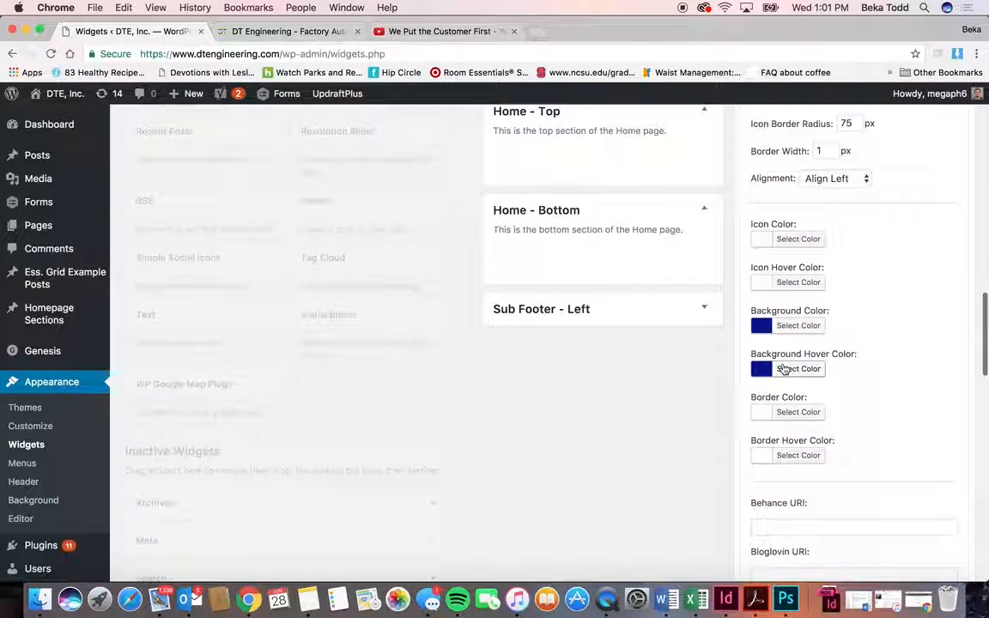
scroll(881, 166, "down", 15)
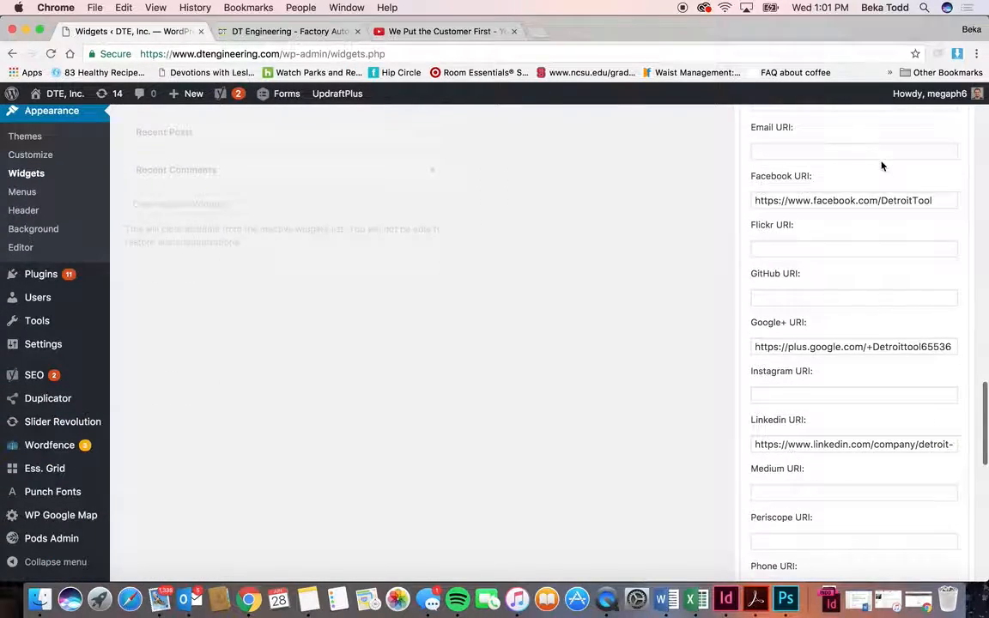
scroll(882, 165, "down", 2)
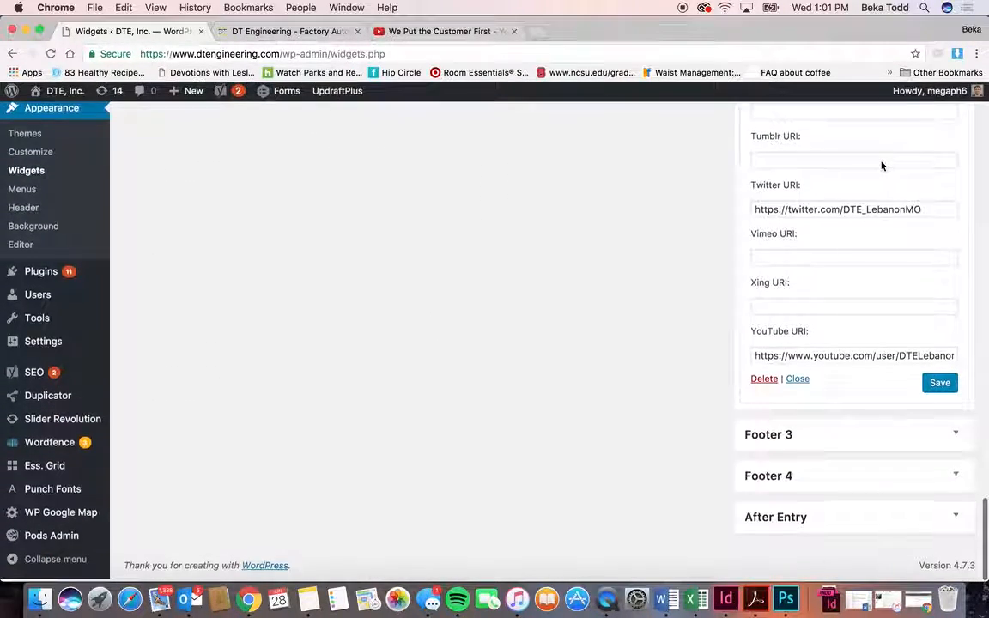
Cancel adding the Form widget to Footer 1
left_click(877, 442)
scroll(877, 447, "up", 20)
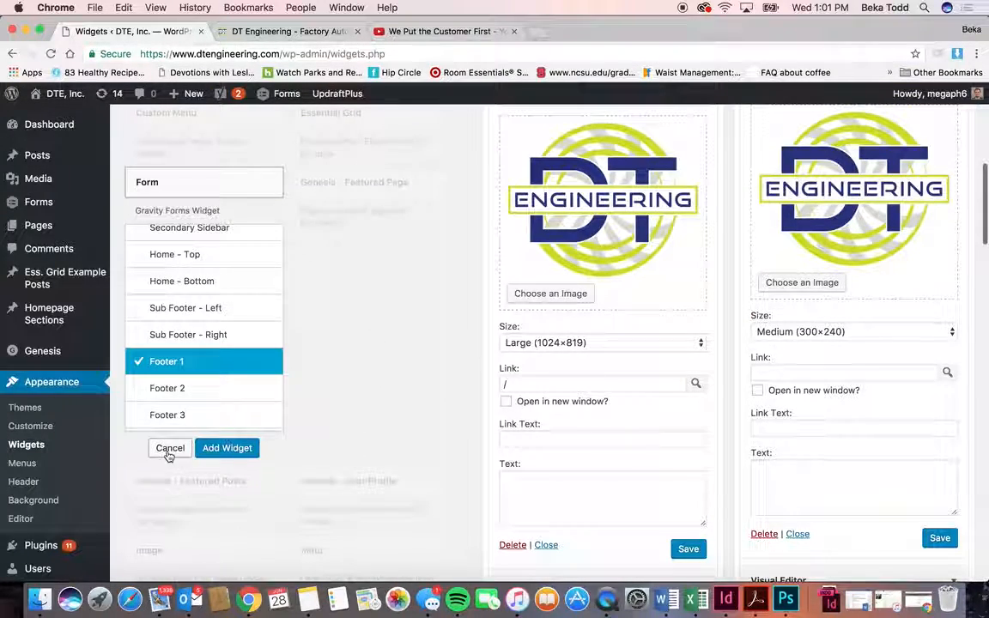
left_click(169, 448)
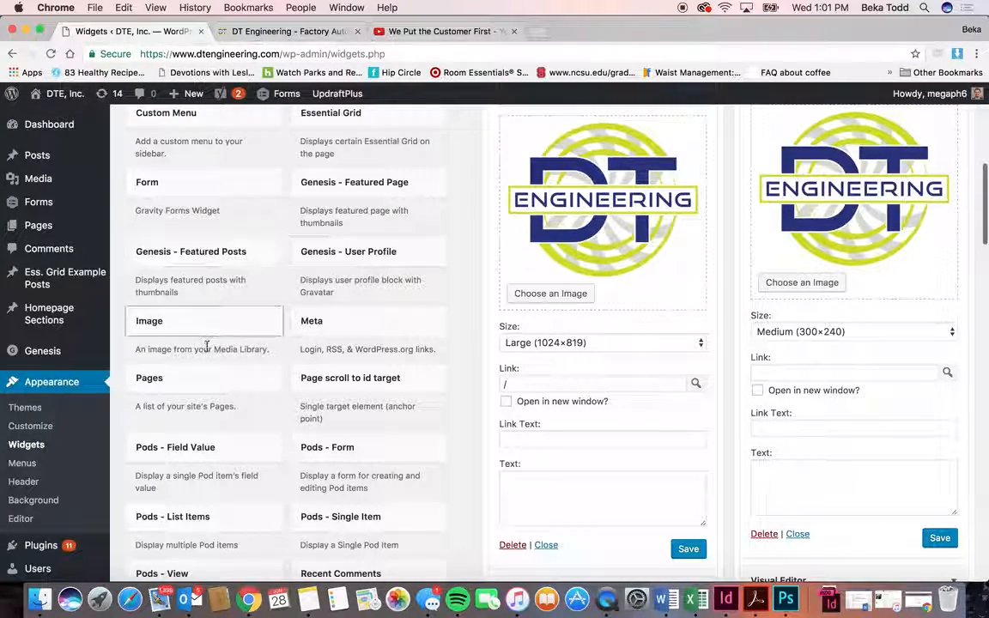
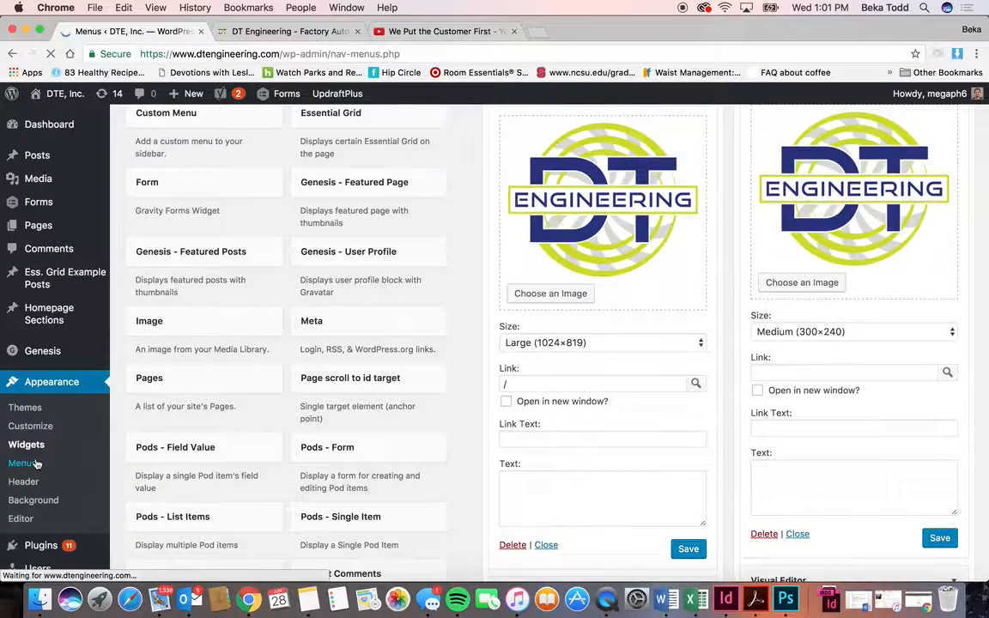
Open the Menus page and examine the items and sub-items in the Main menu's structure
scroll(396, 442, "down", 2)
scroll(396, 443, "down", 2)
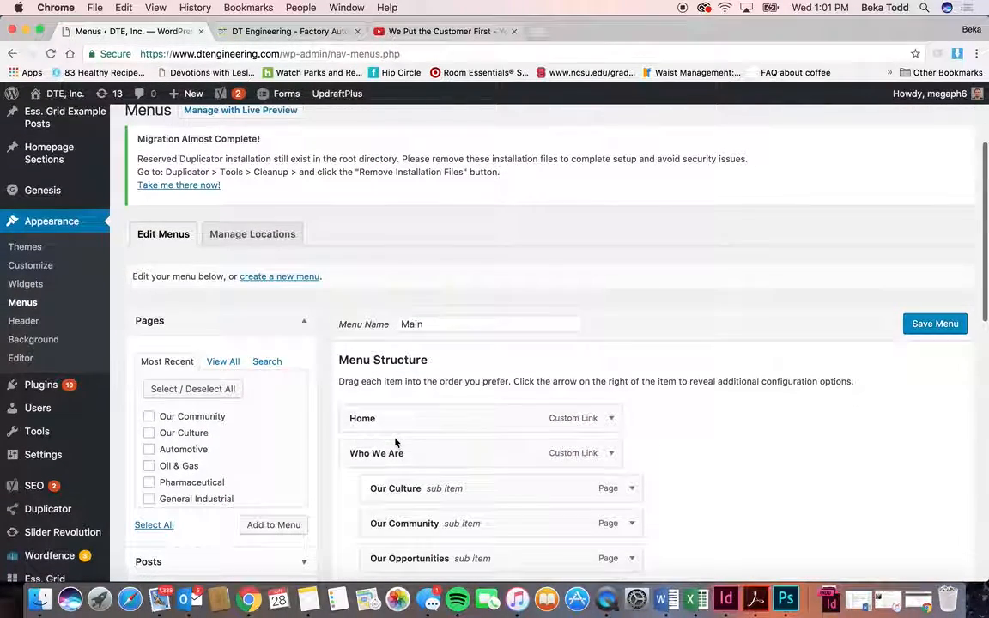
scroll(397, 442, "down", 2)
scroll(396, 439, "down", 4)
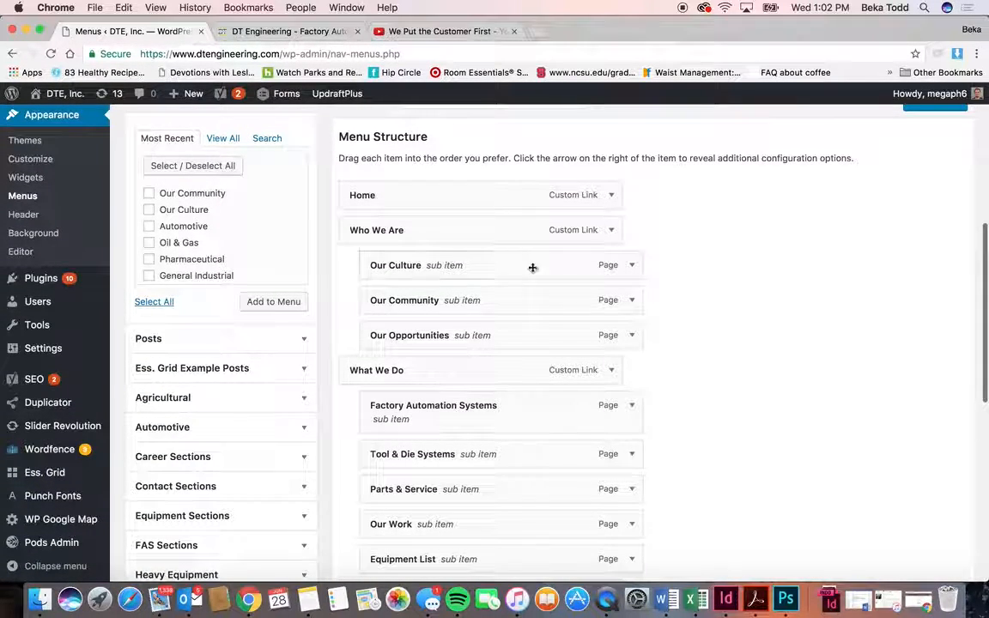
scroll(681, 350, "down", 8)
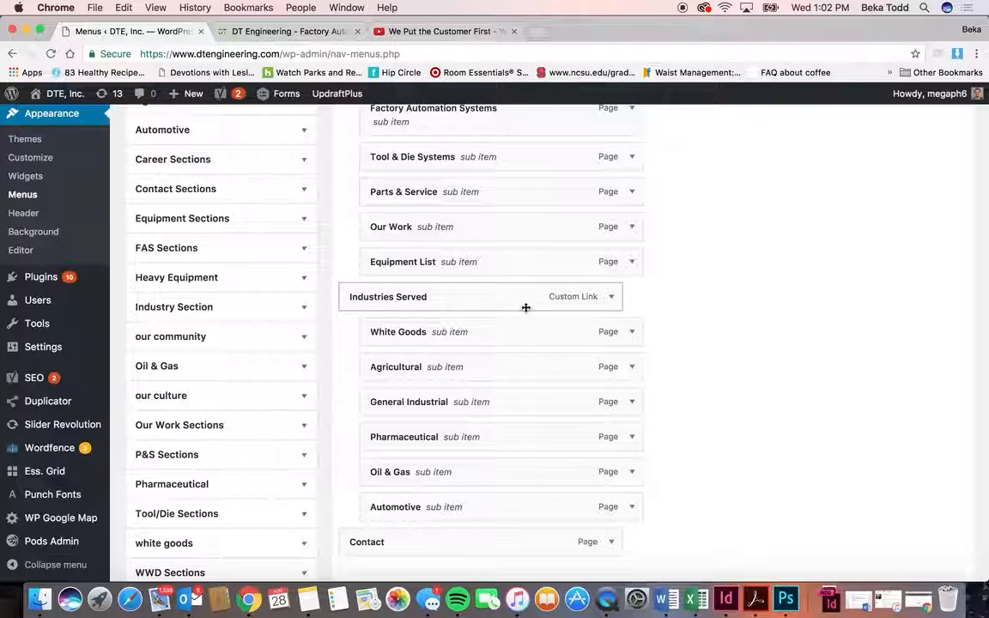
Add the Our Community page to the end of the Main menu and remove that new item again
scroll(525, 308, "up", 10)
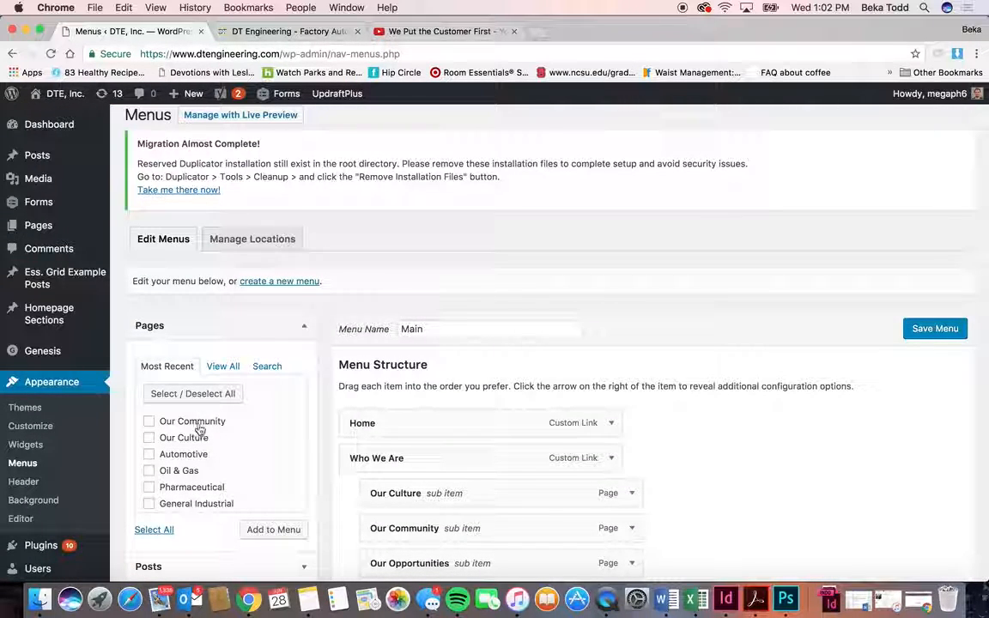
left_click(271, 529)
scroll(525, 460, "down", 10)
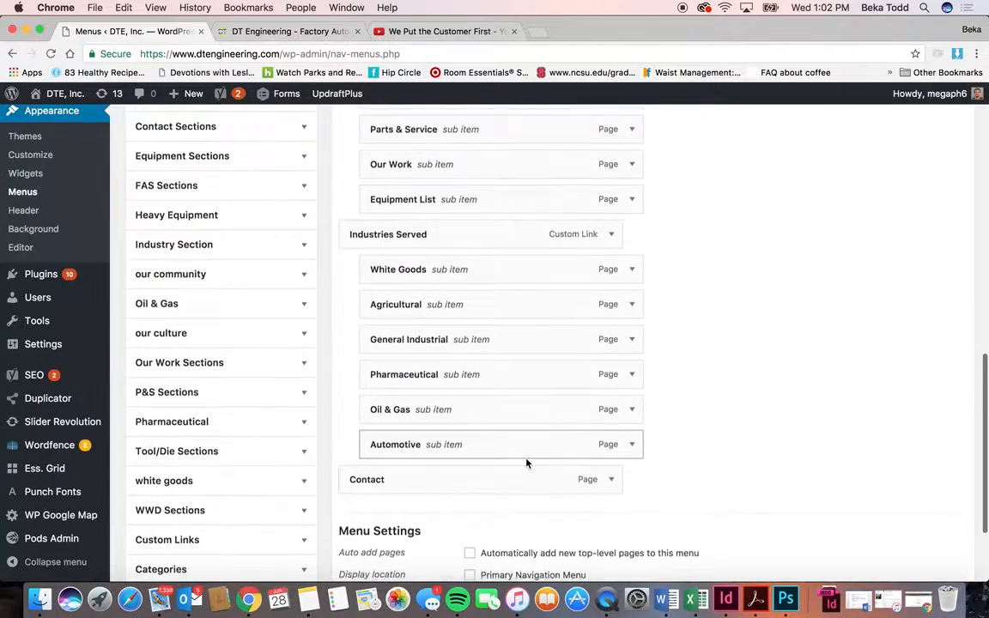
left_click_drag(470, 444, 505, 471)
left_click(611, 437)
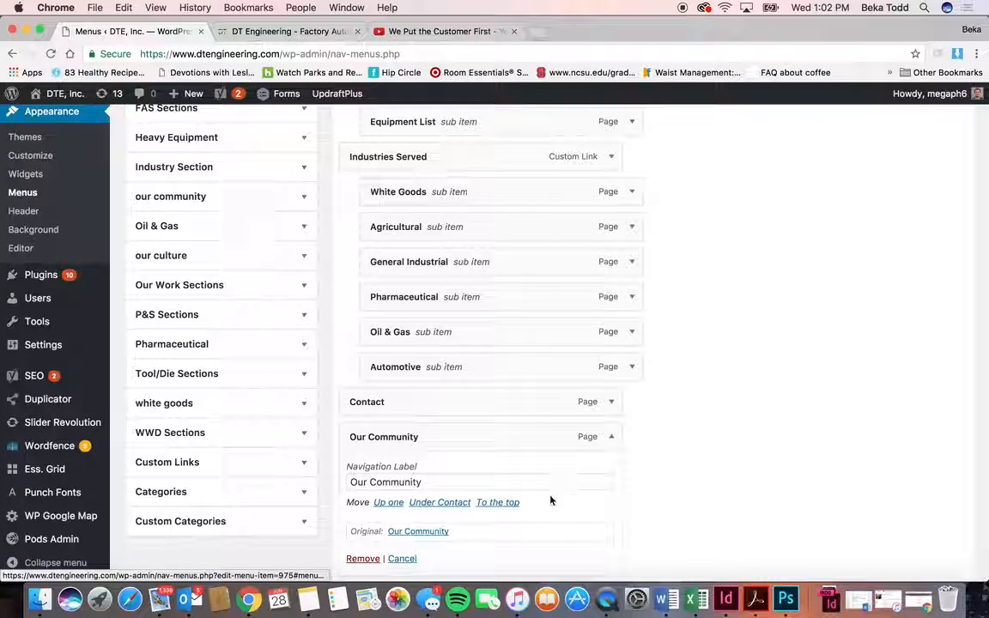
left_click(362, 559)
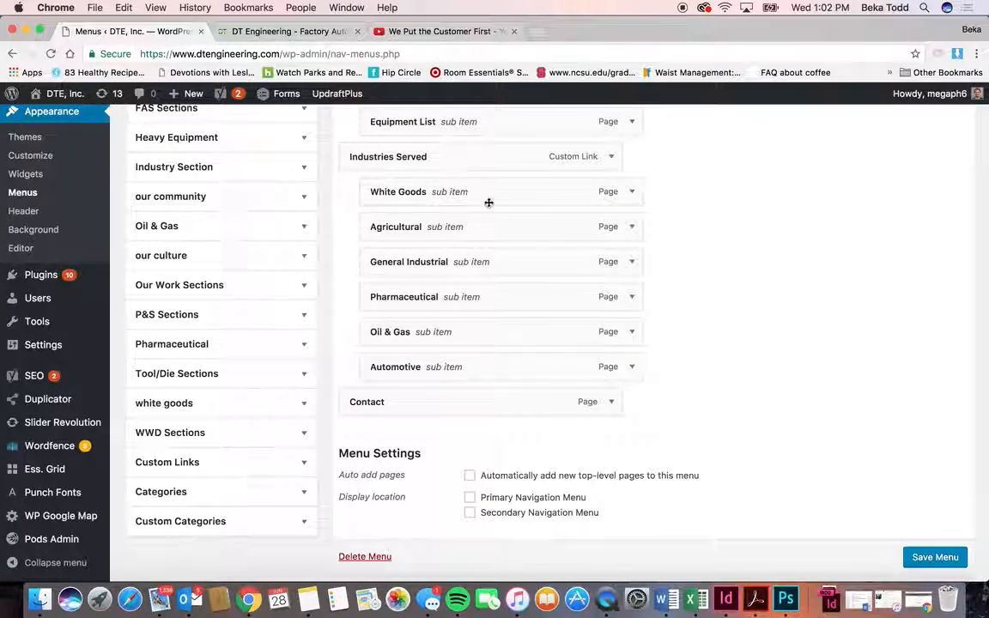
Expand the Who We Are custom link in the Main menu and inspect its URL and Navigation Label fields
scroll(647, 305, "up", 3)
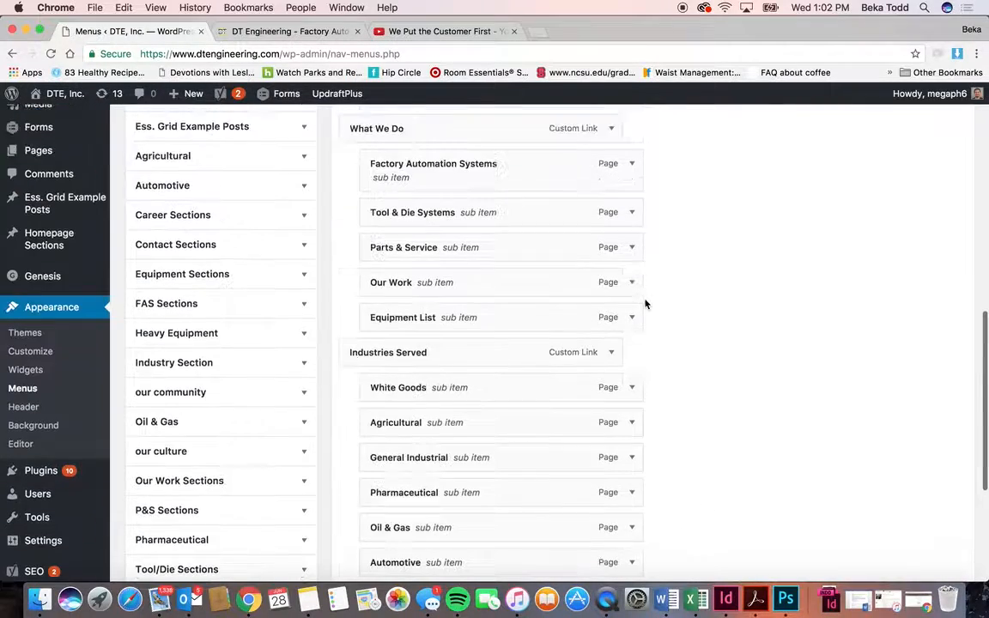
scroll(646, 304, "down", 4)
scroll(769, 314, "up", 10)
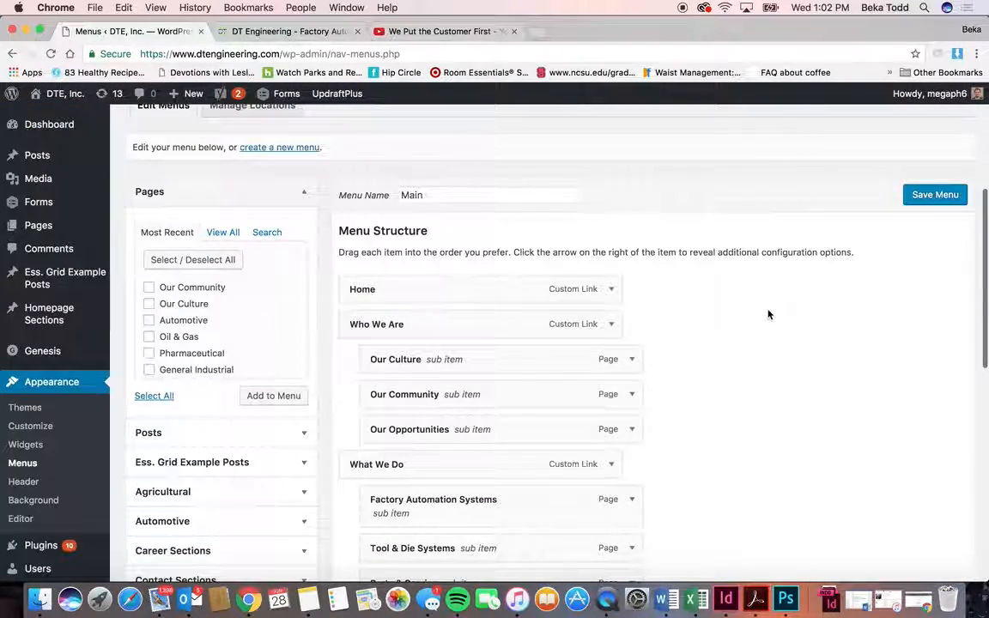
scroll(768, 314, "down", 1)
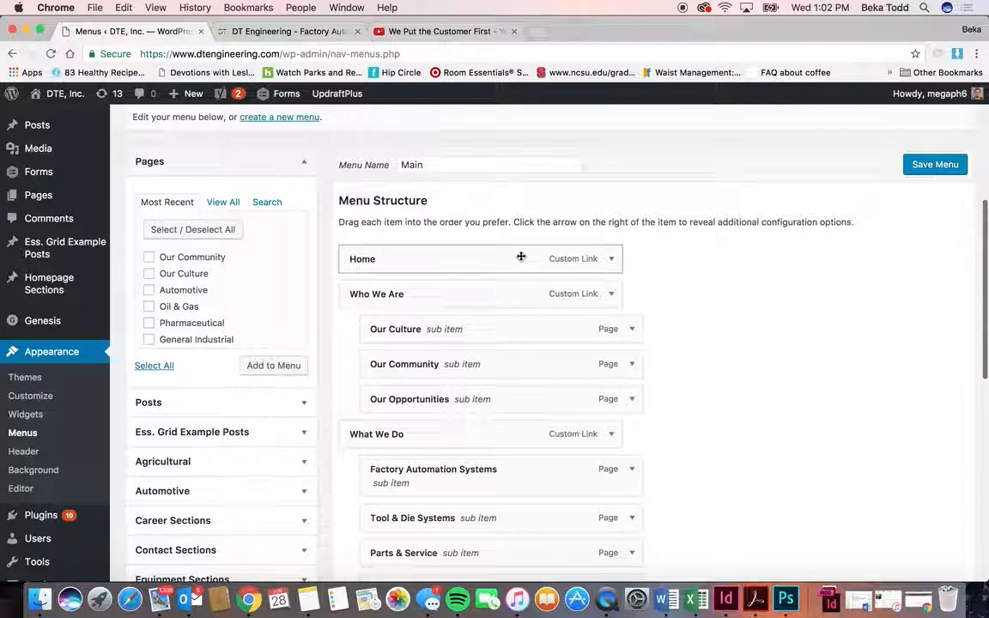
left_click(610, 295)
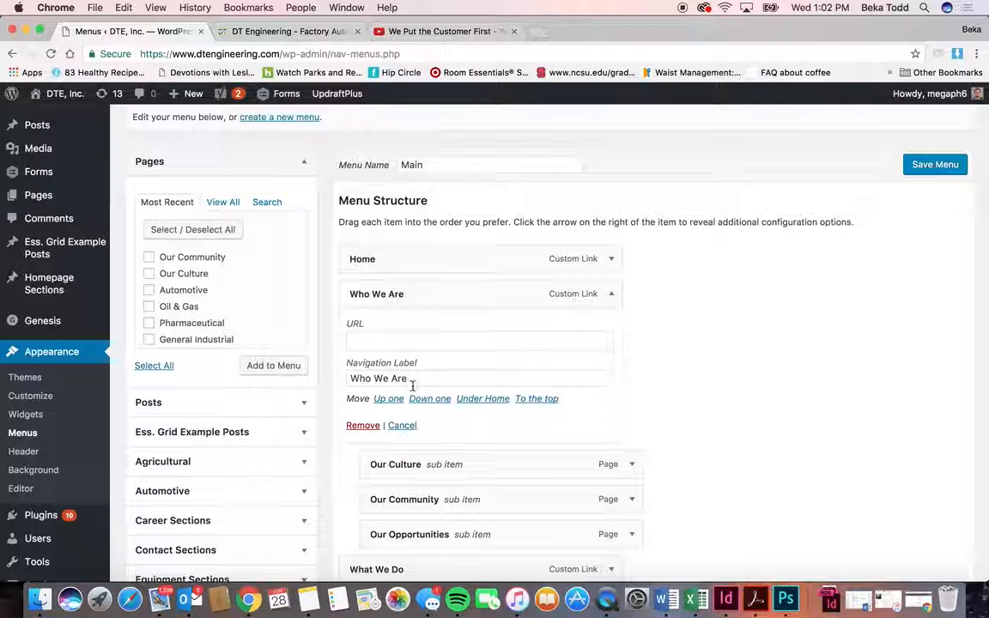
triple_click(376, 378)
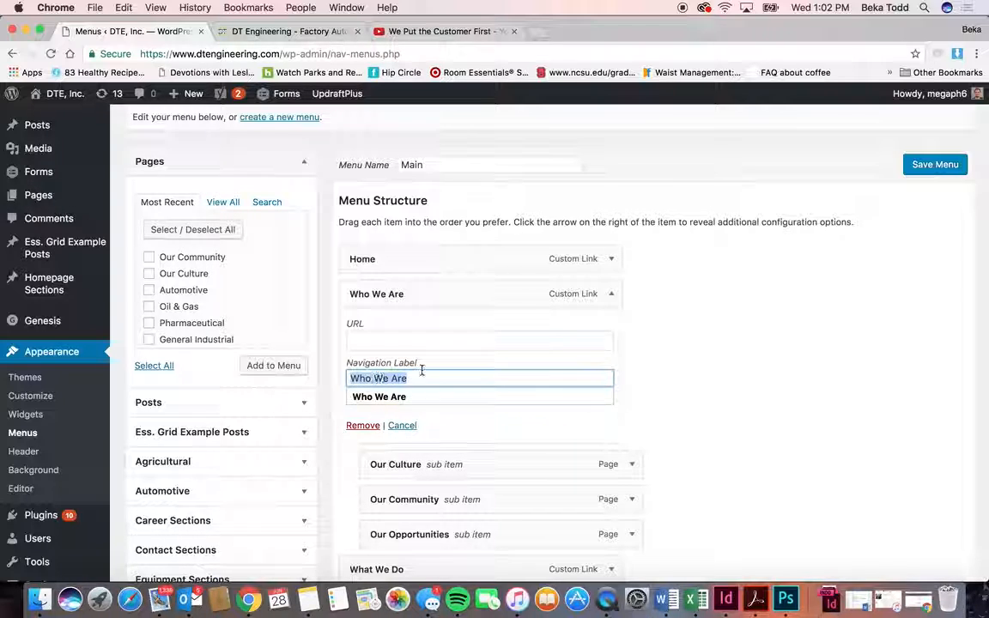
left_click(713, 369)
scroll(715, 368, "down", 2)
scroll(713, 368, "down", 1)
scroll(713, 368, "up", 2)
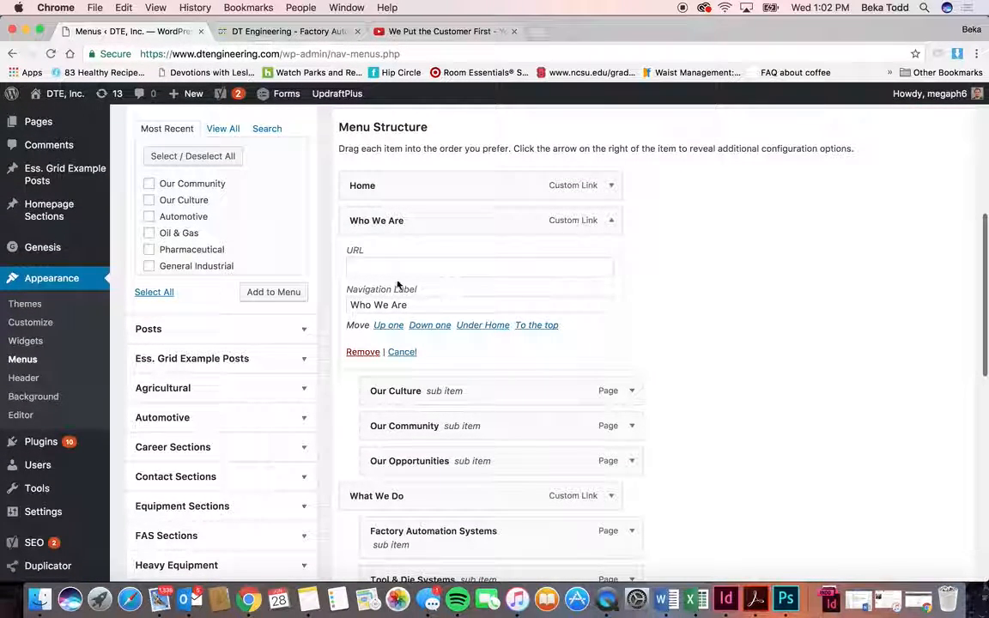
Switch to the live DT Engineering homepage and check the Who We Are submenu in its header navigation
left_click(289, 32)
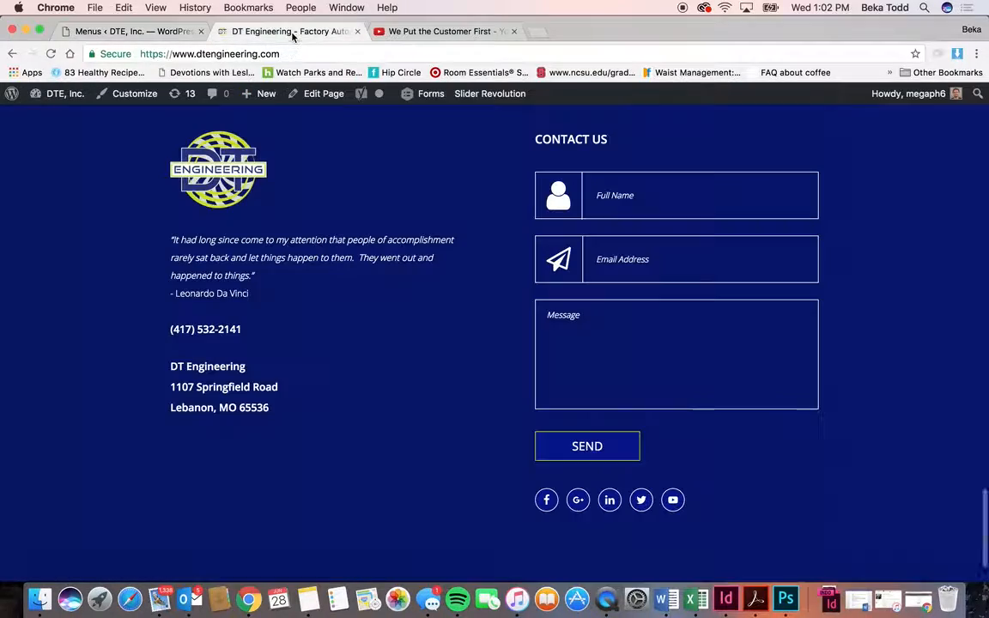
scroll(332, 230, "up", 10)
scroll(333, 230, "up", 10)
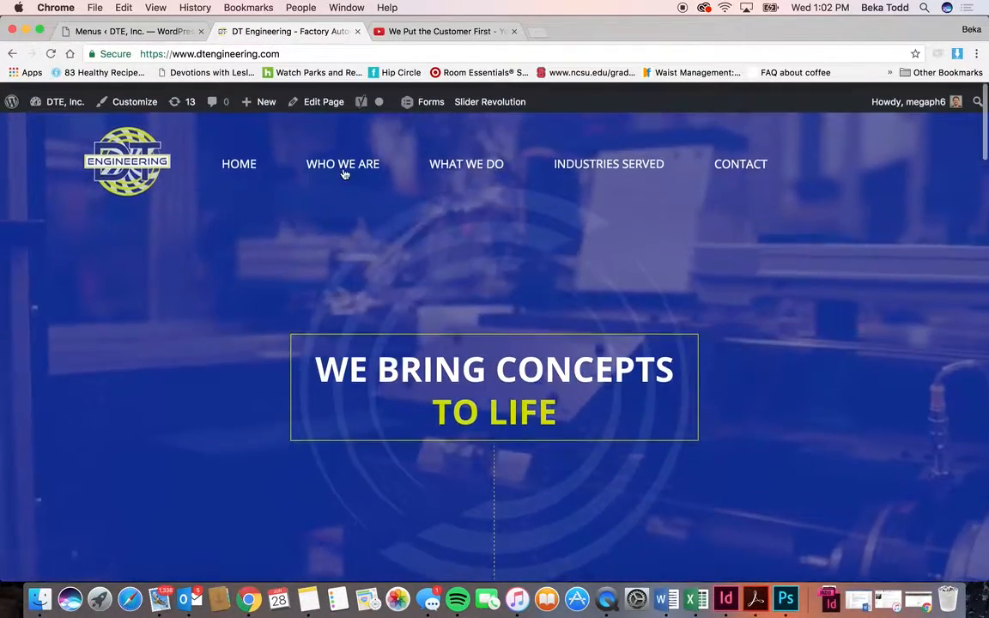
double_click(345, 158)
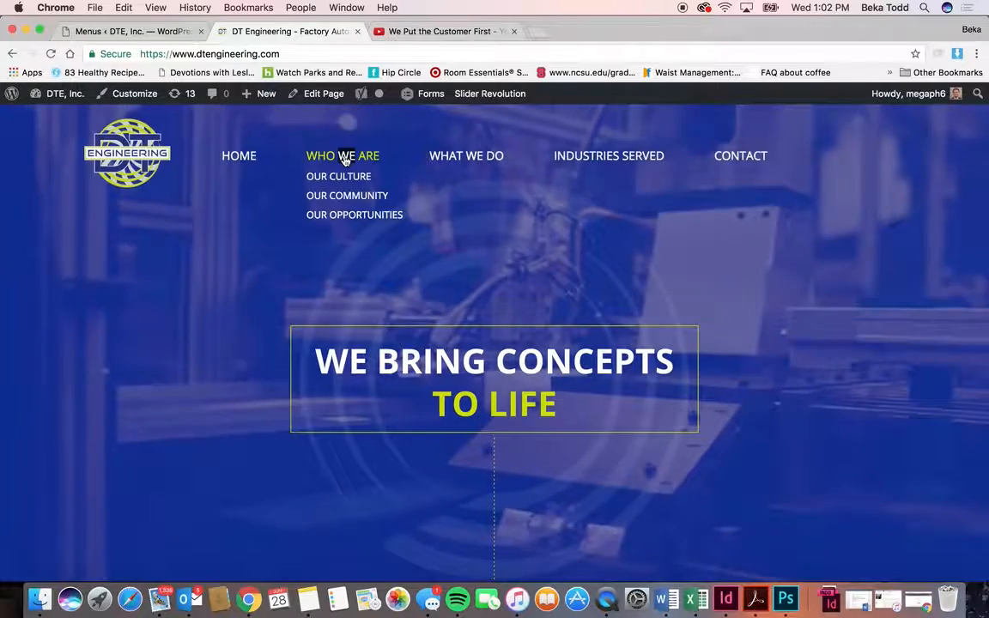
Check the What We Do submenu on the live homepage and collapse the Who We Are item back on the Menus page
mouse_move(458, 156)
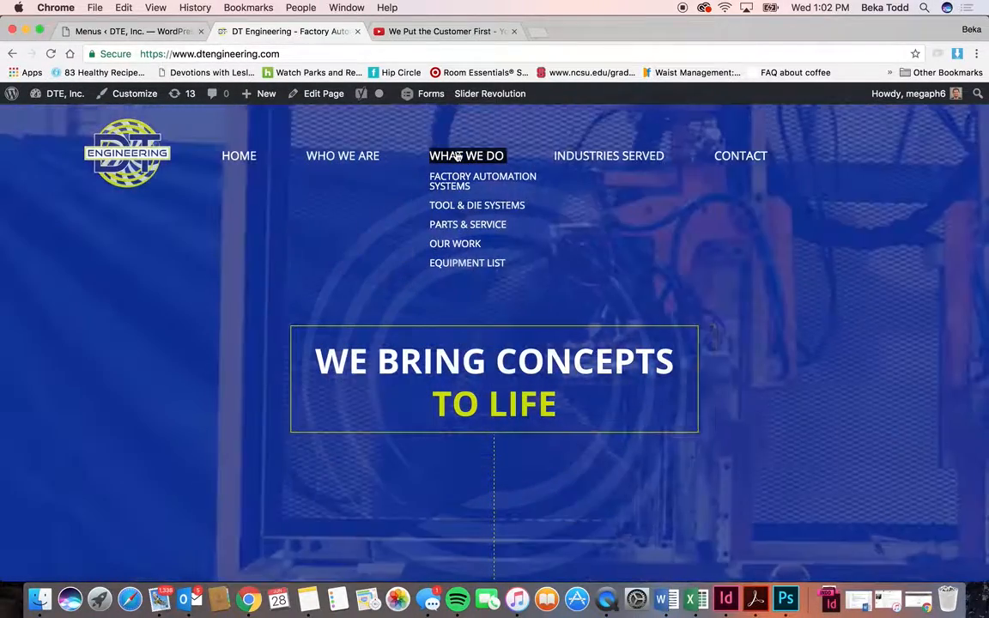
left_click(152, 35)
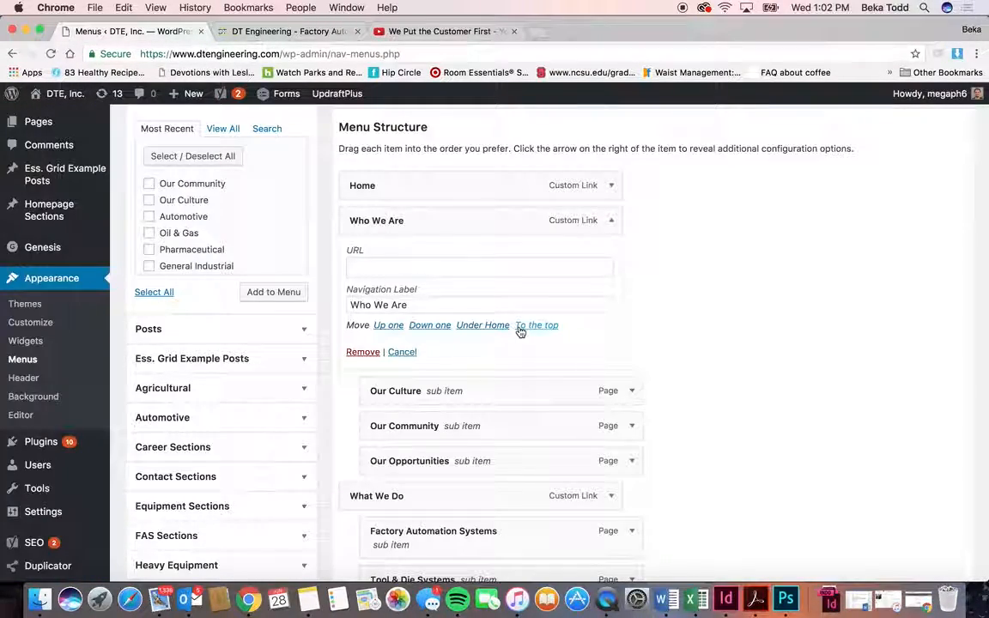
left_click(611, 221)
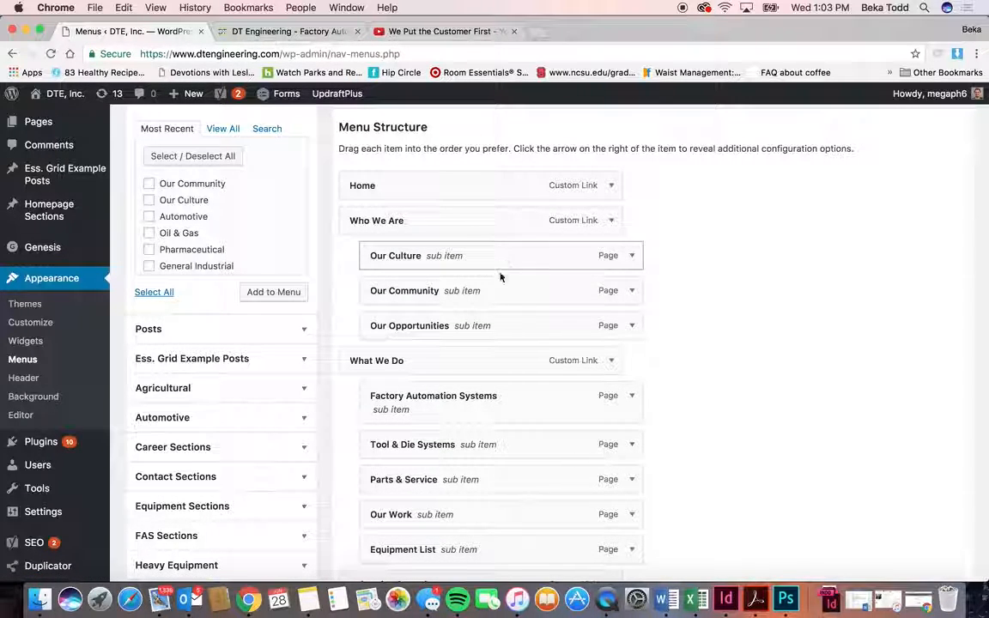
Expand and collapse the Our Culture sub-item and review the rest of the Main menu's structure down to Menu Settings
left_click(632, 255)
left_click(632, 255)
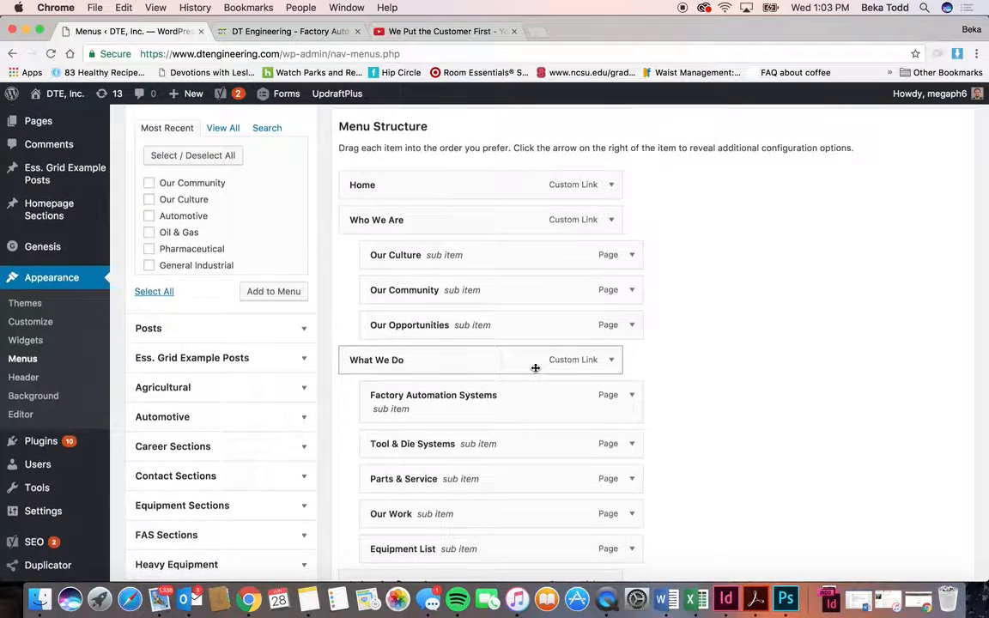
scroll(534, 367, "down", 10)
scroll(535, 367, "down", 2)
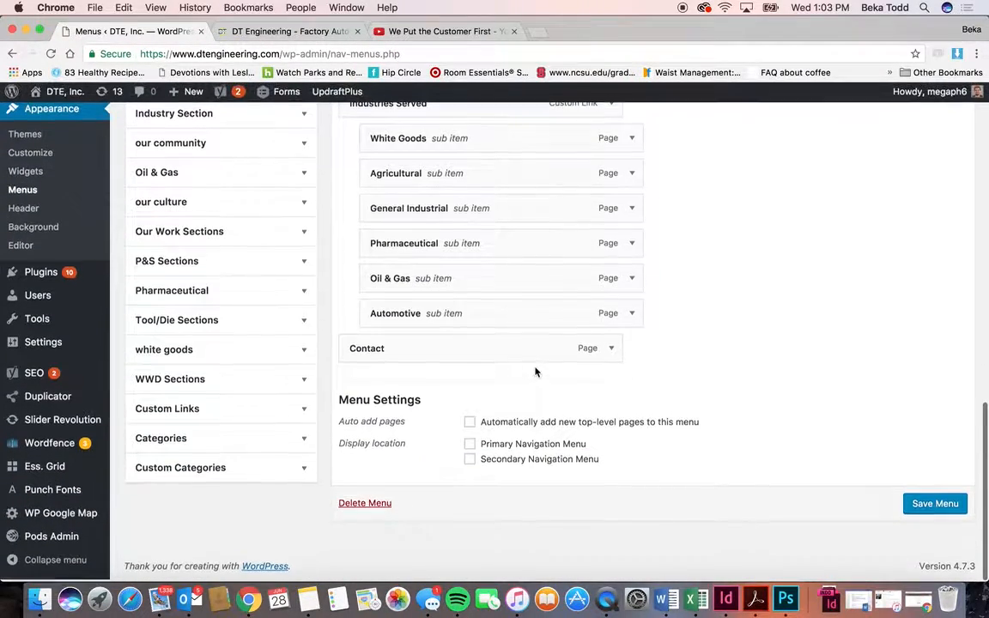
scroll(535, 371, "up", 3)
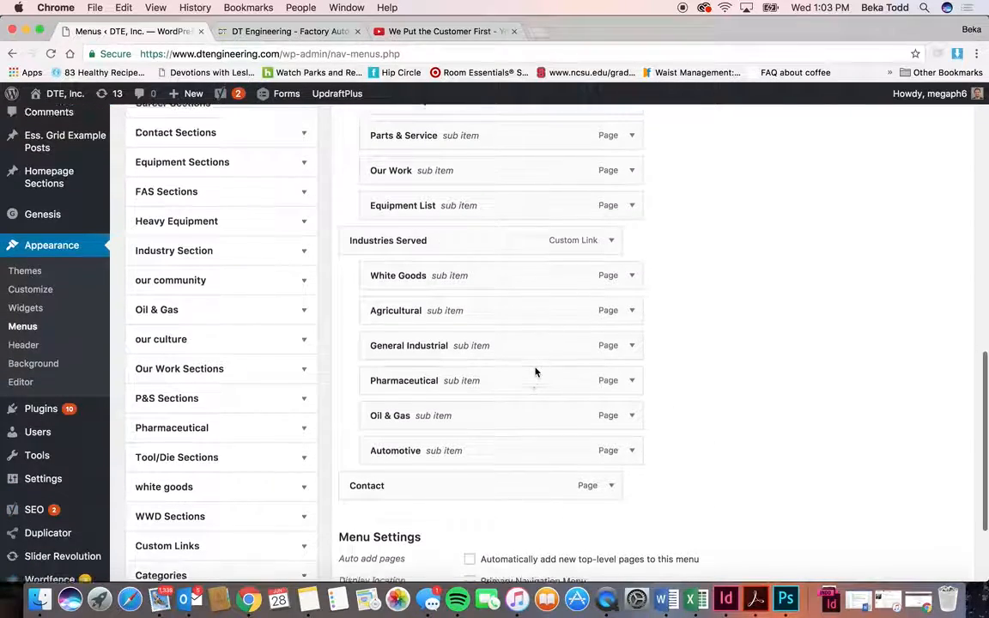
scroll(535, 371, "down", 3)
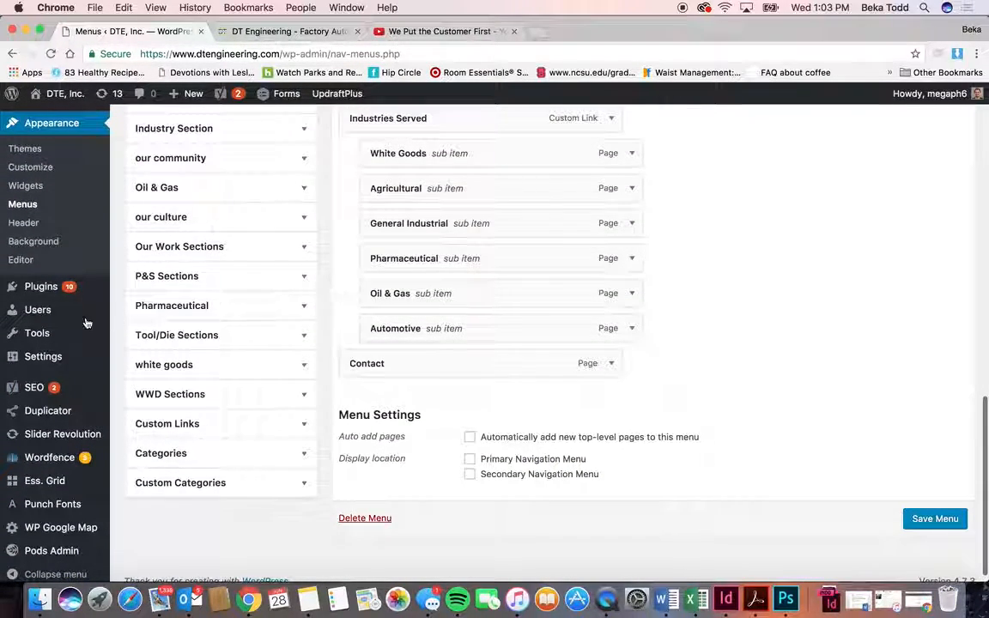
Open the Users list and examine the first administrator account's profile down to its Account Management options
mouse_move(52, 296)
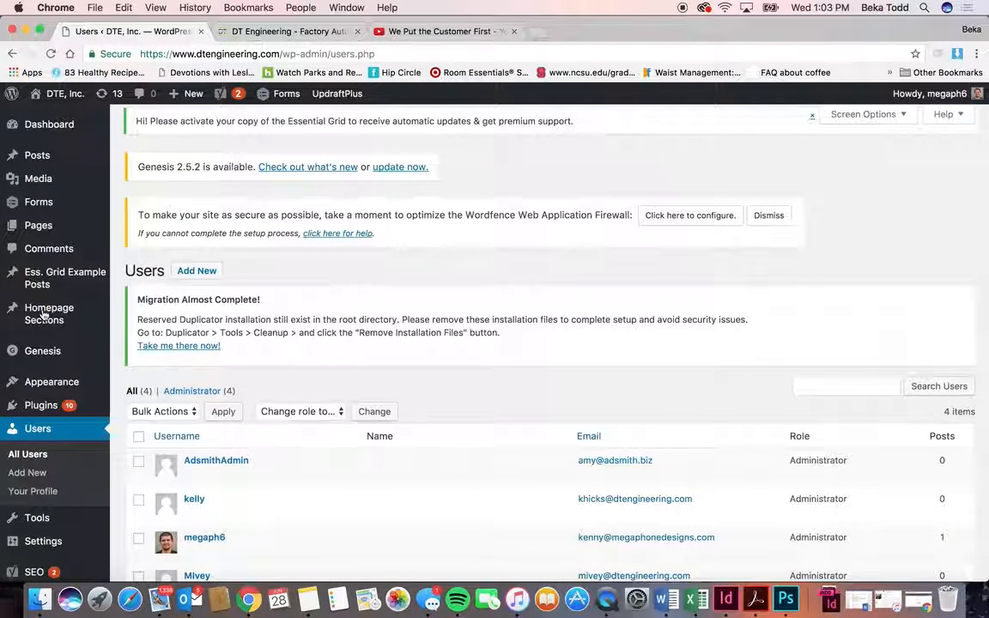
scroll(333, 435, "down", 3)
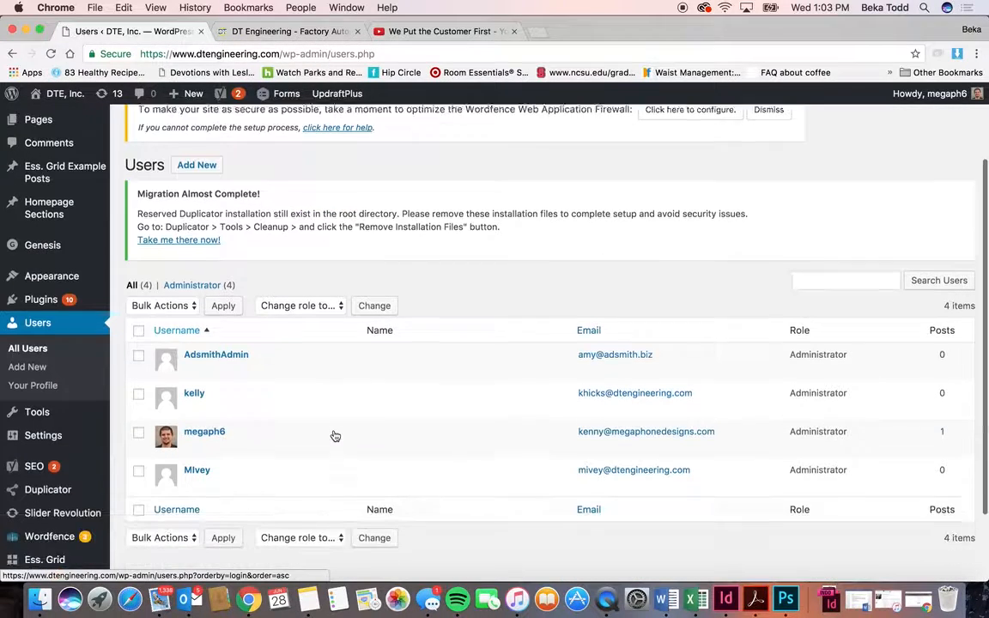
left_click(212, 333)
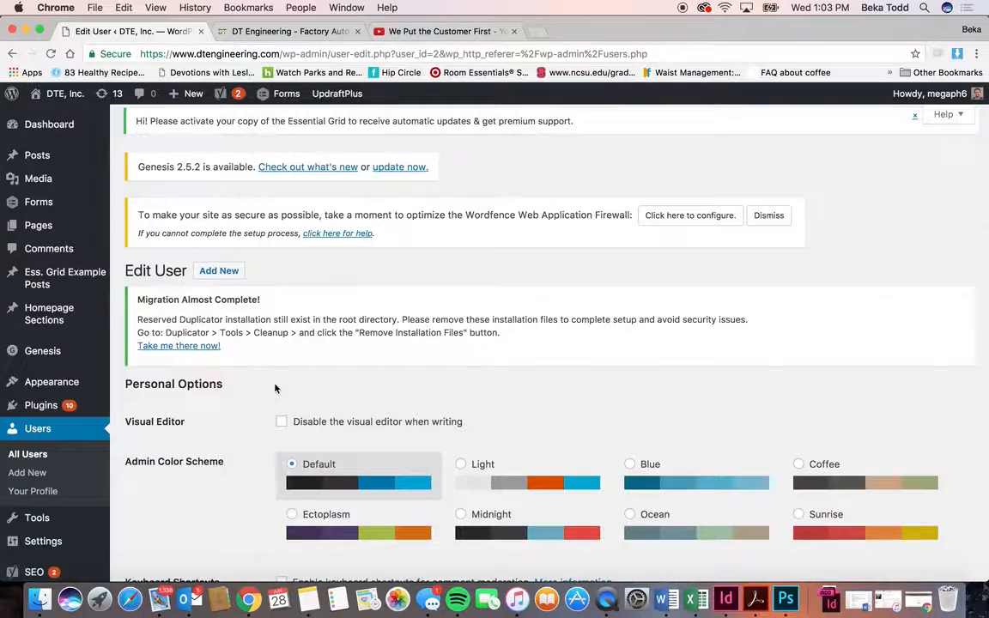
scroll(275, 388, "down", 10)
scroll(275, 388, "down", 8)
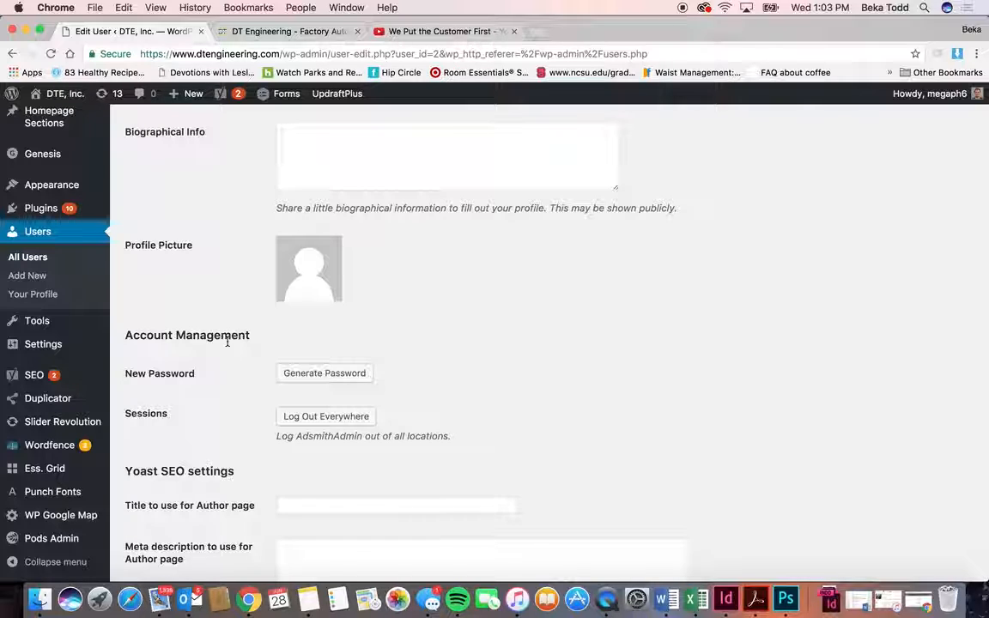
scroll(189, 343, "up", 1)
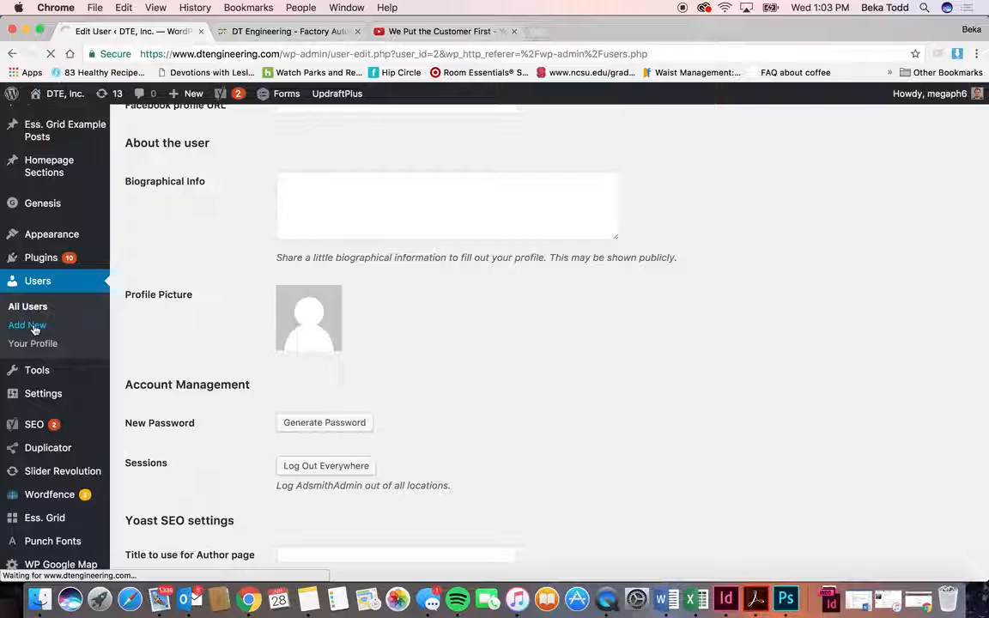
Open the form for adding a new user and inspect its fields and the available Role options
scroll(245, 425, "down", 5)
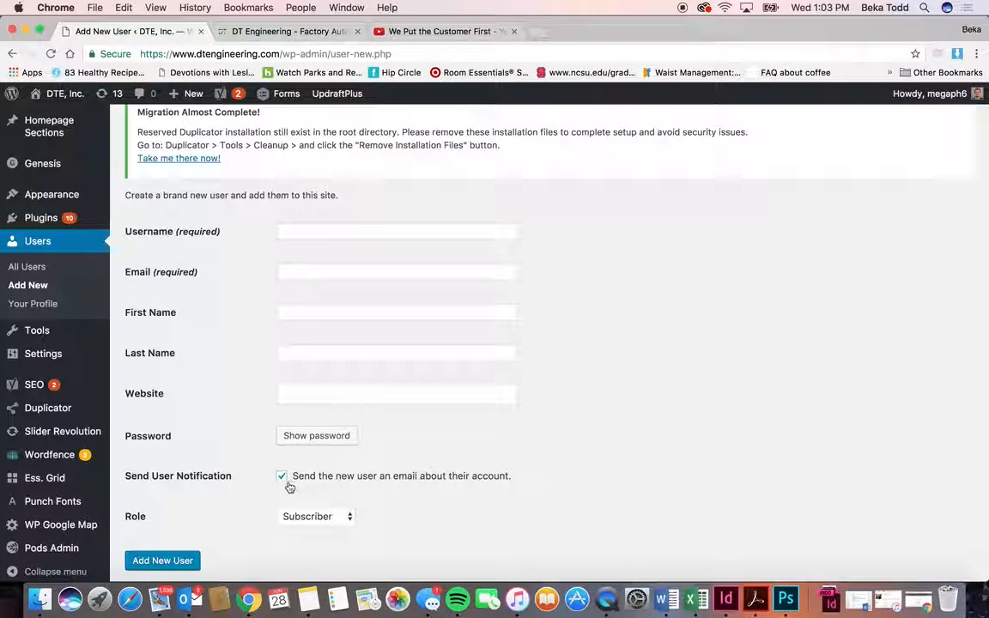
left_click(317, 520)
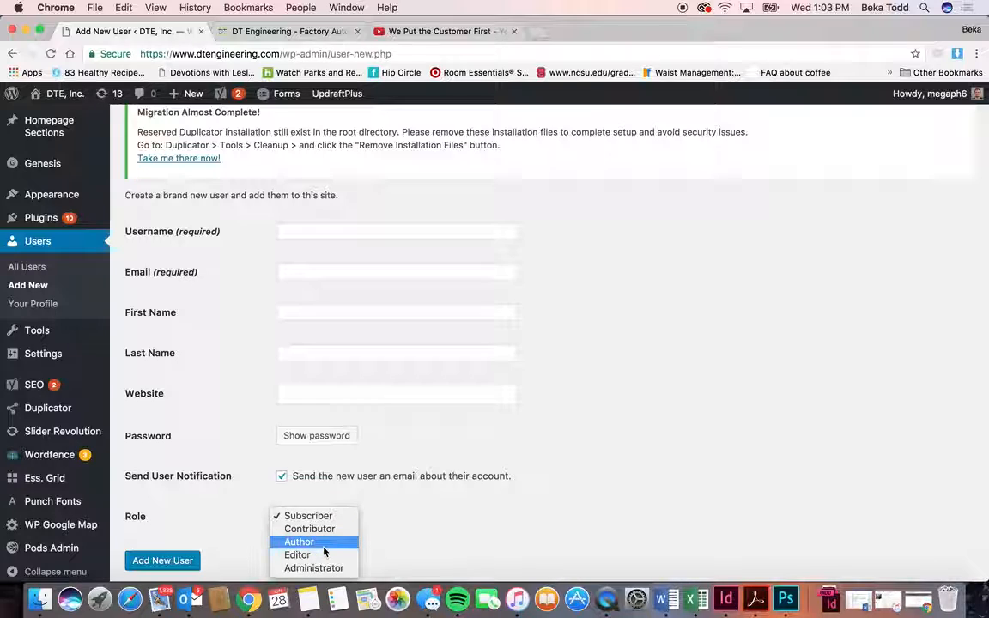
left_click(499, 545)
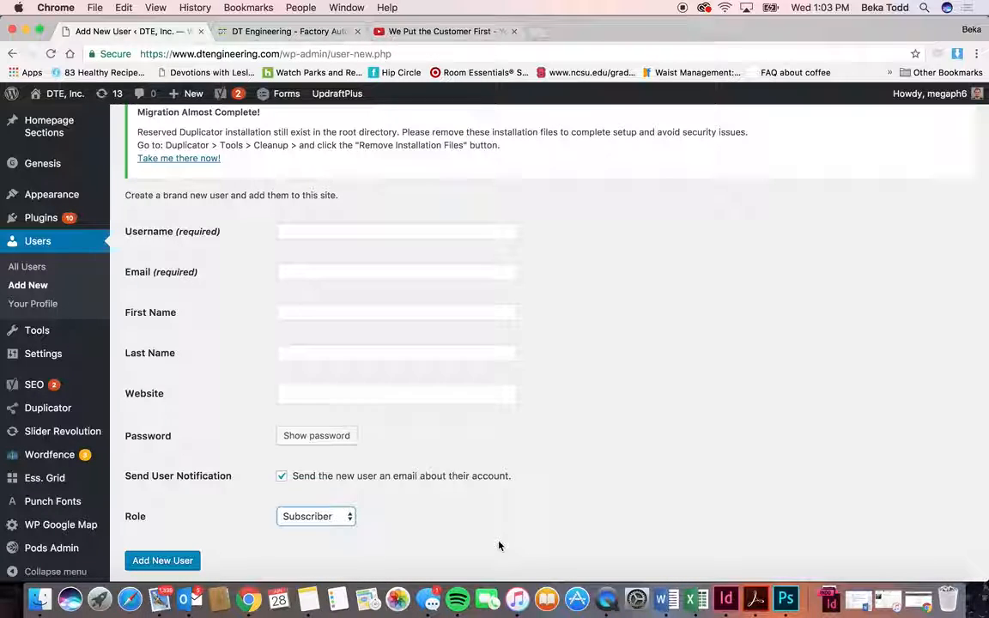
Open Slider Revolution and view the slider sections on the live homepage down to the History timeline
mouse_move(77, 344)
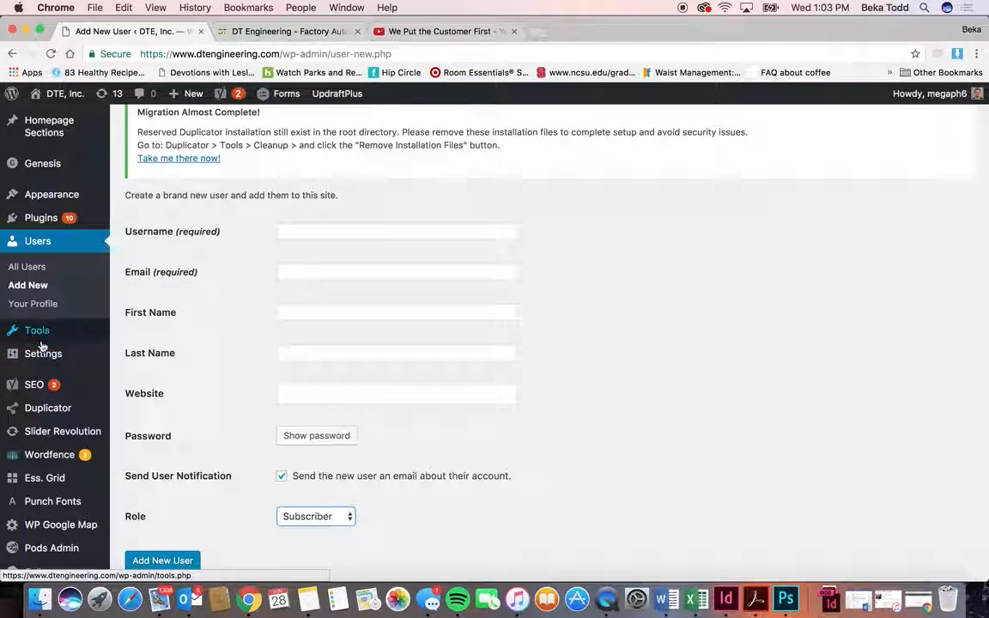
left_click(61, 441)
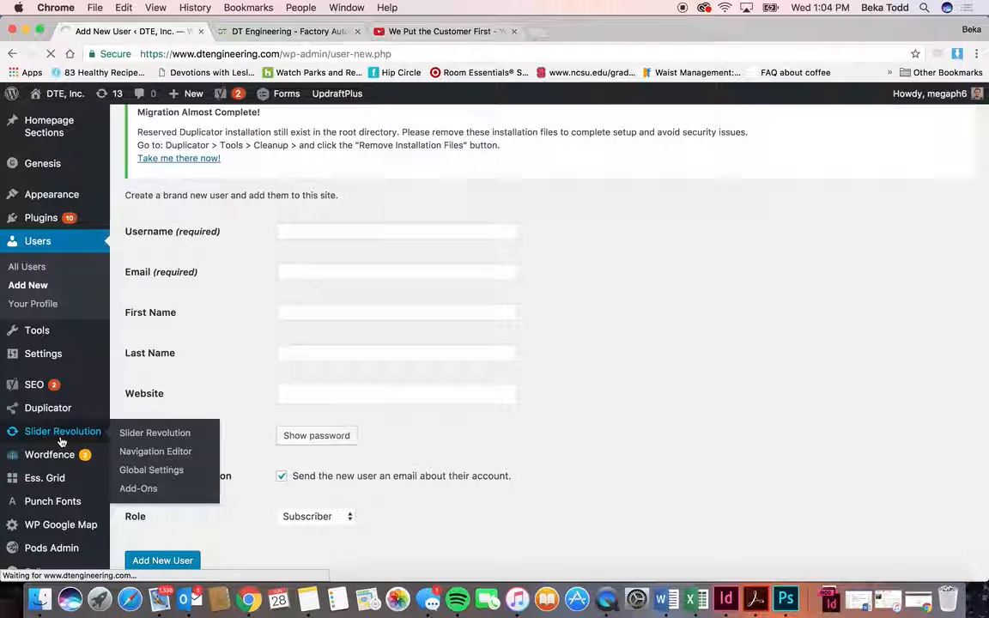
left_click(258, 30)
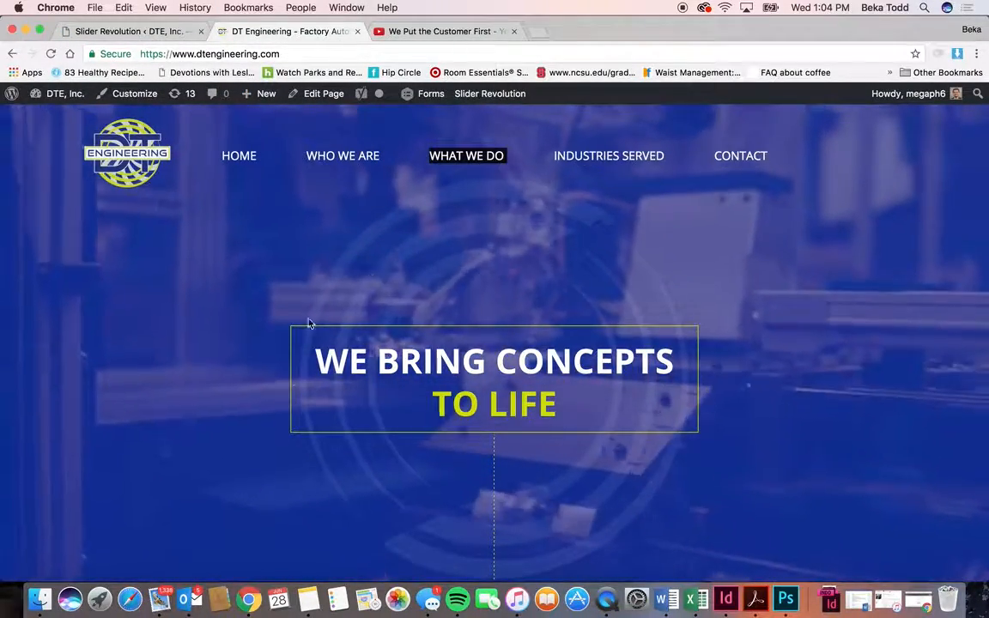
scroll(533, 395, "down", 5)
scroll(534, 397, "down", 15)
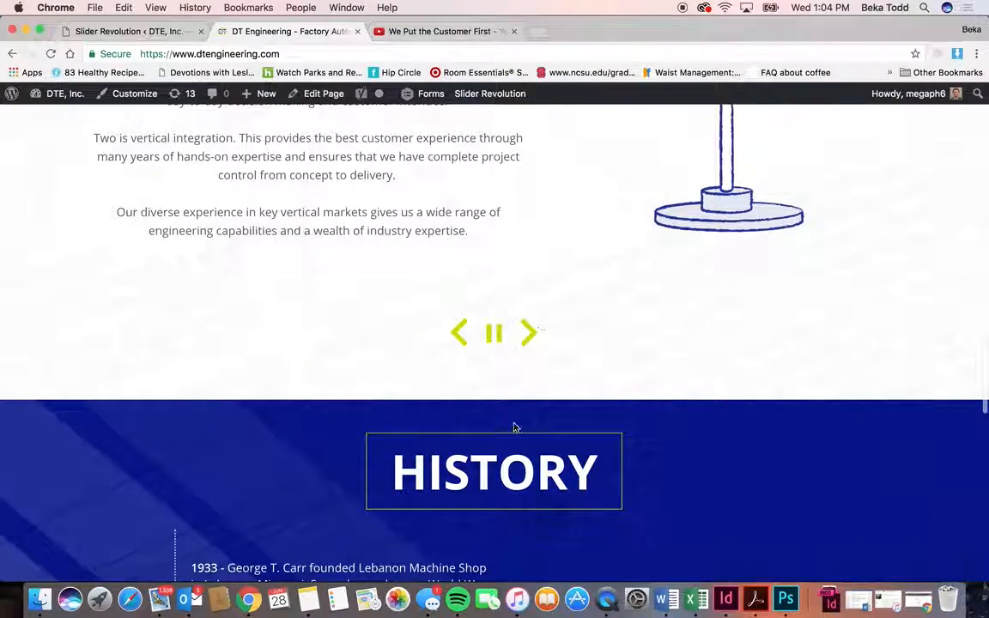
scroll(515, 427, "down", 3)
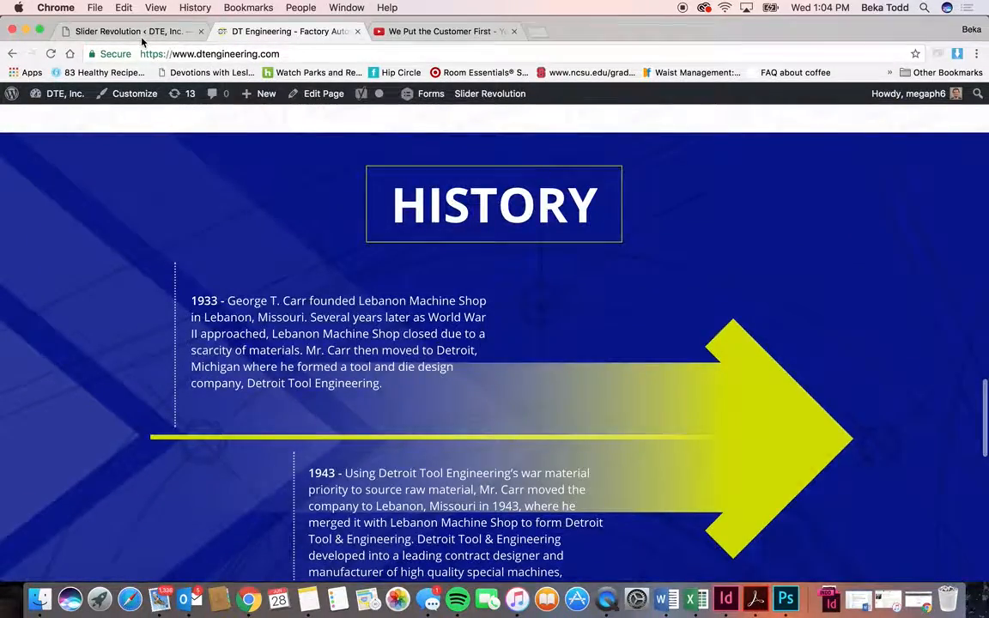
Return to the Slider Revolution admin page and browse the gallery of Revolution Sliders
left_click(129, 31)
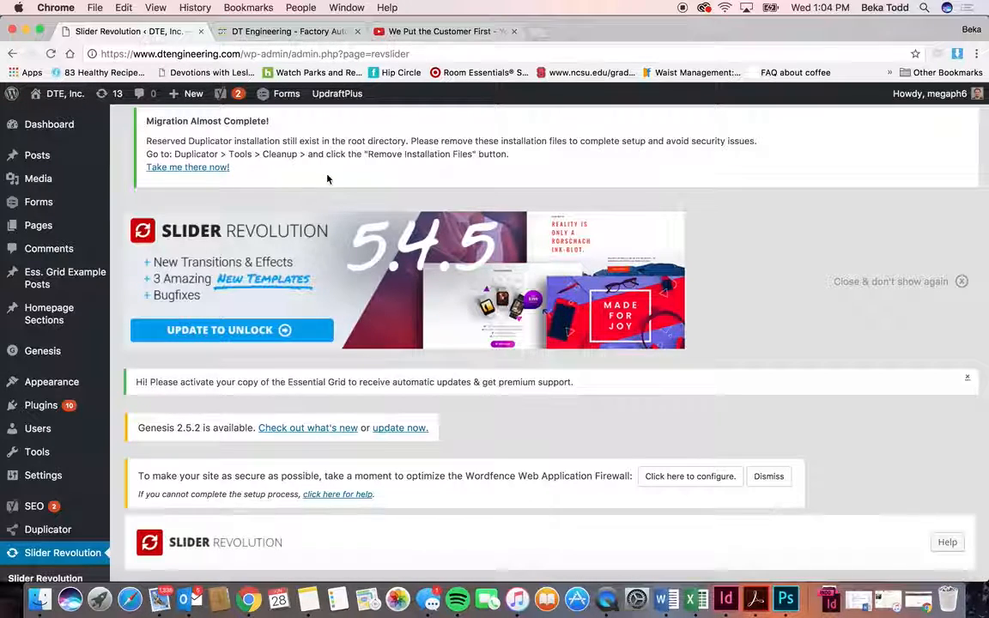
scroll(327, 178, "down", 5)
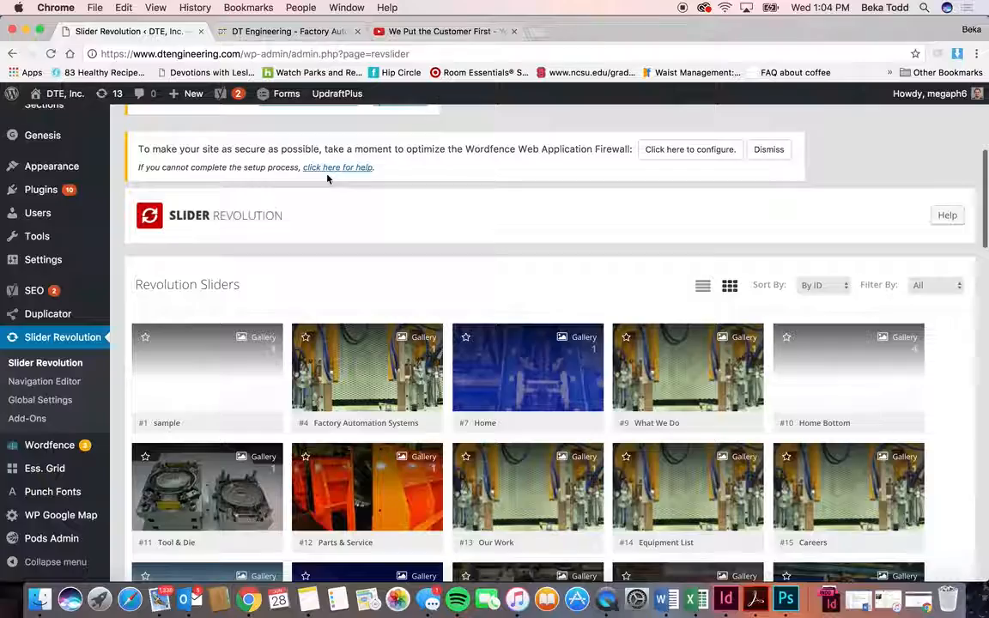
scroll(327, 179, "down", 2)
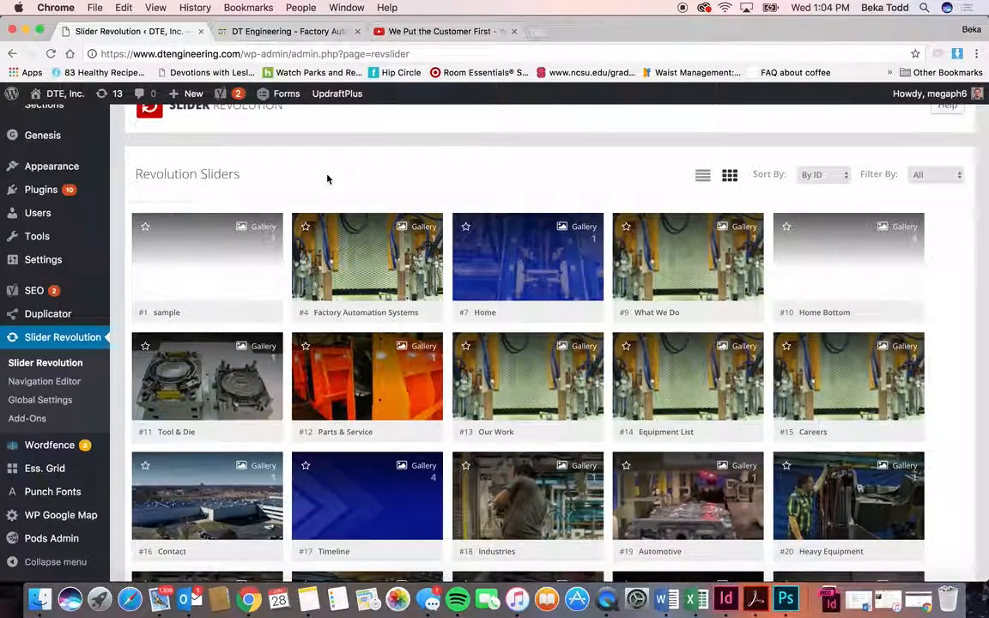
scroll(410, 296, "down", 2)
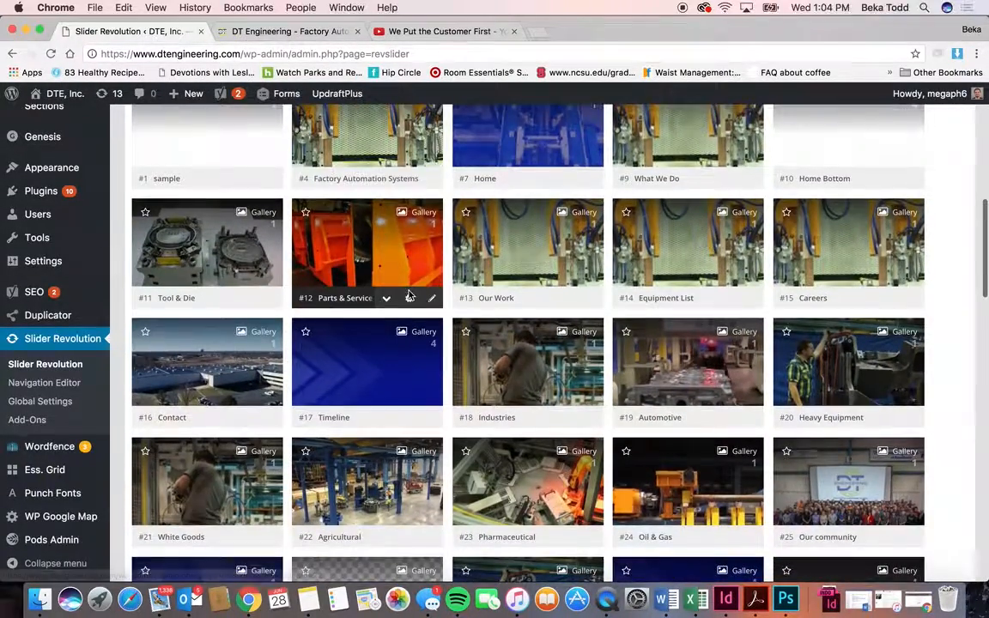
scroll(410, 296, "down", 2)
scroll(410, 296, "down", 1)
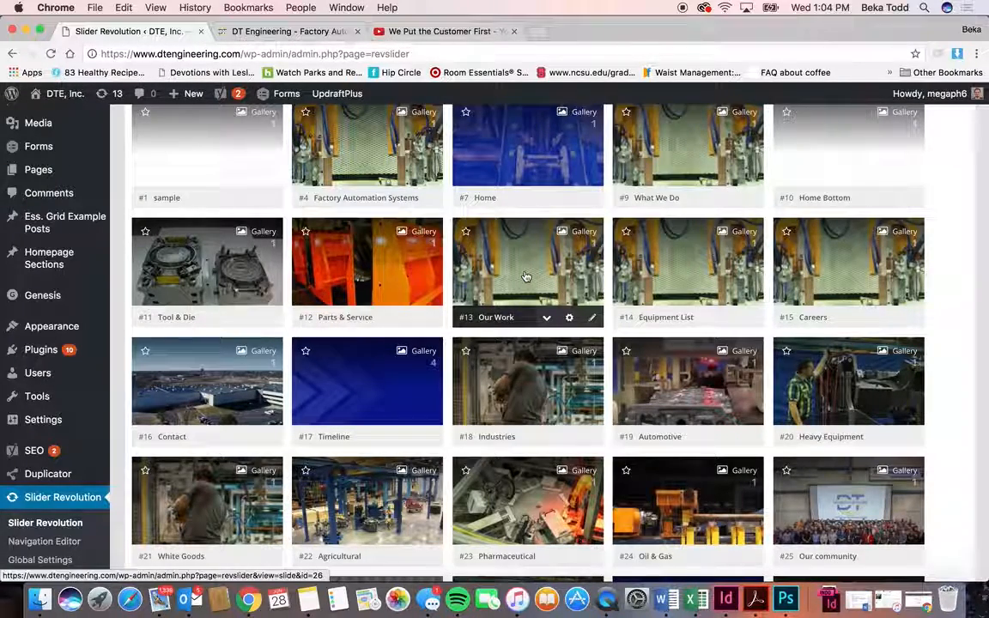
Open the Factory Automation Systems slider and examine its background settings, slide canvas and layer timeline
left_click(366, 156)
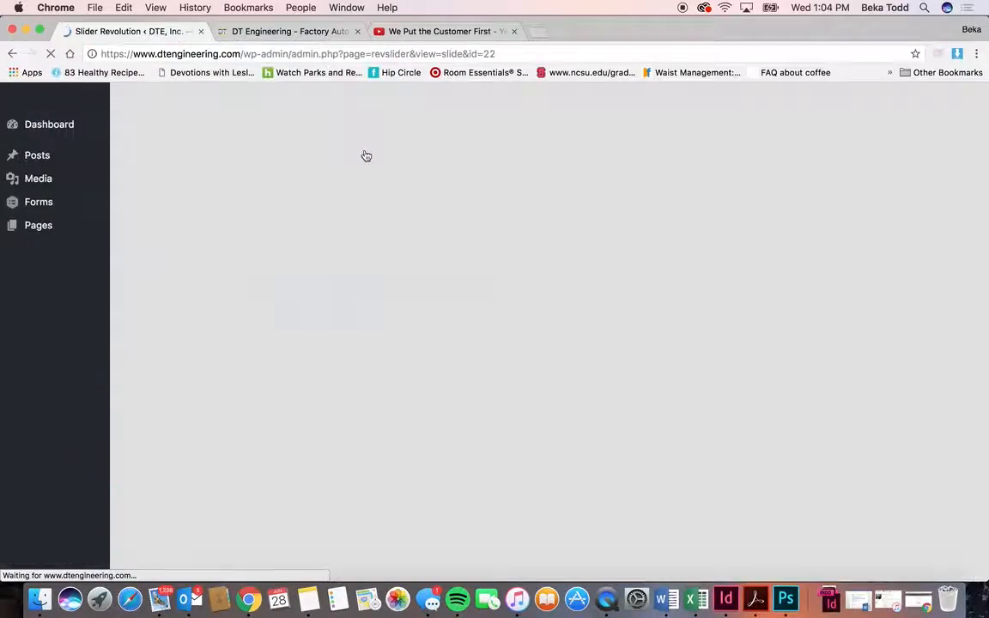
scroll(480, 359, "down", 15)
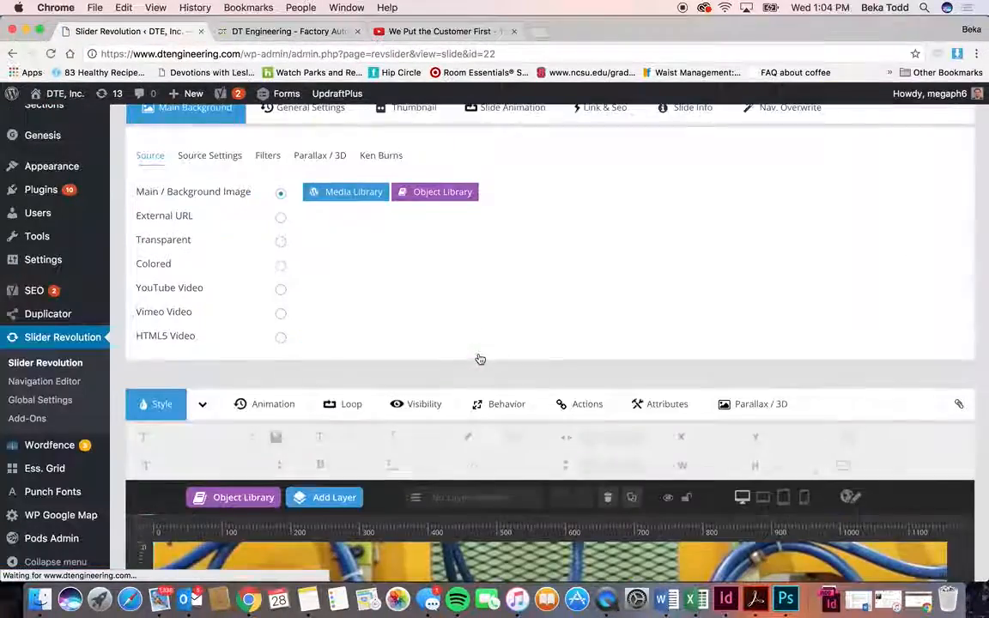
scroll(480, 359, "down", 3)
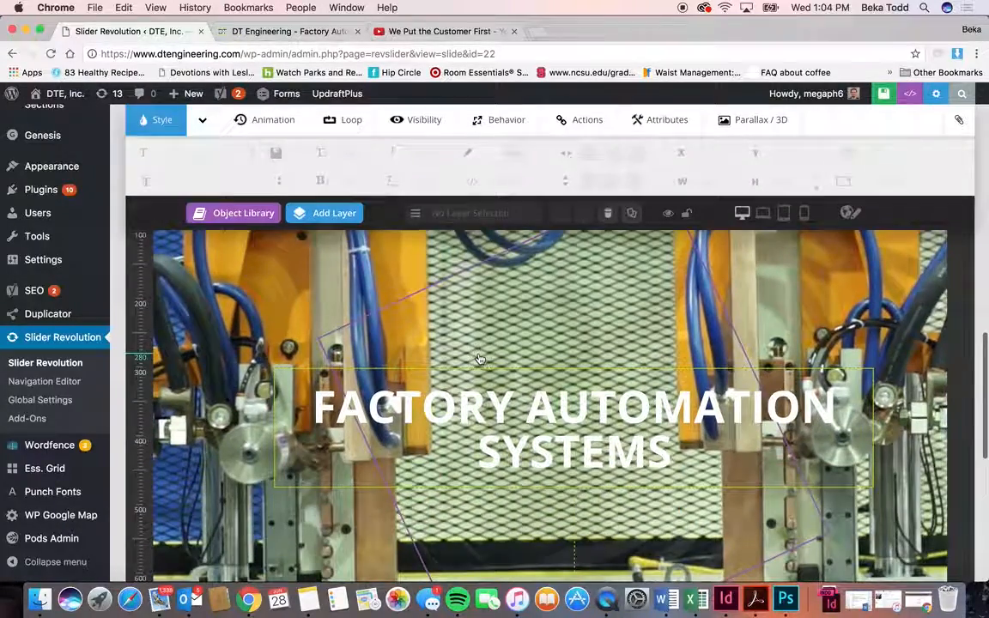
scroll(480, 359, "down", 5)
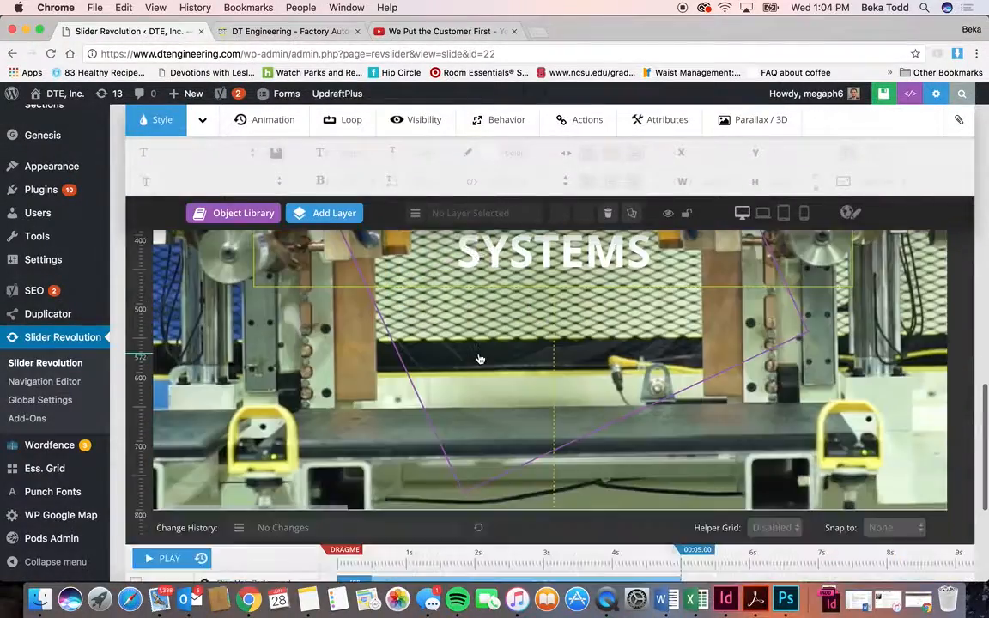
scroll(480, 359, "down", 5)
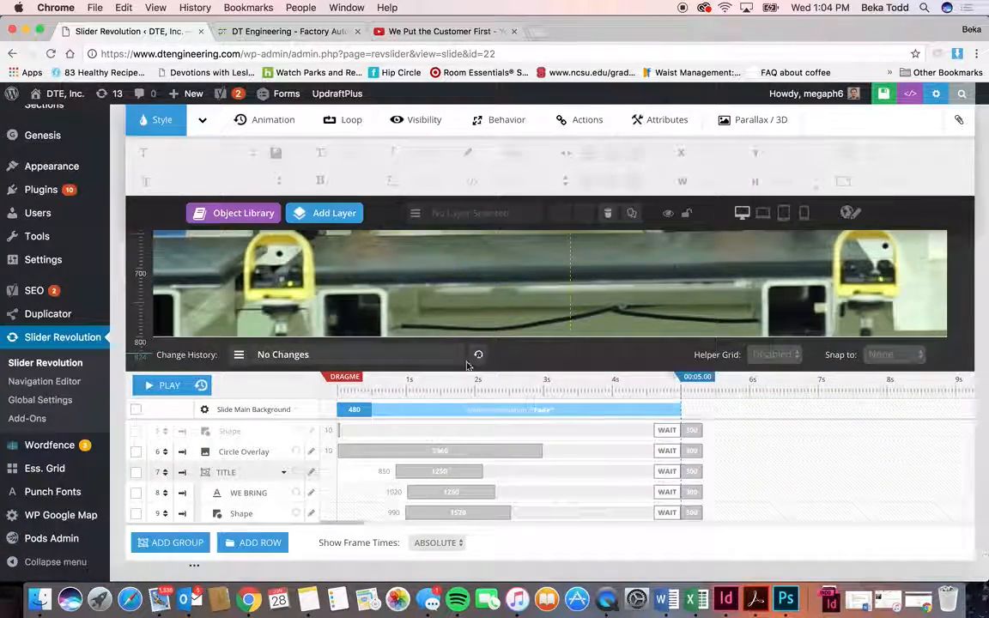
scroll(436, 353, "up", 5)
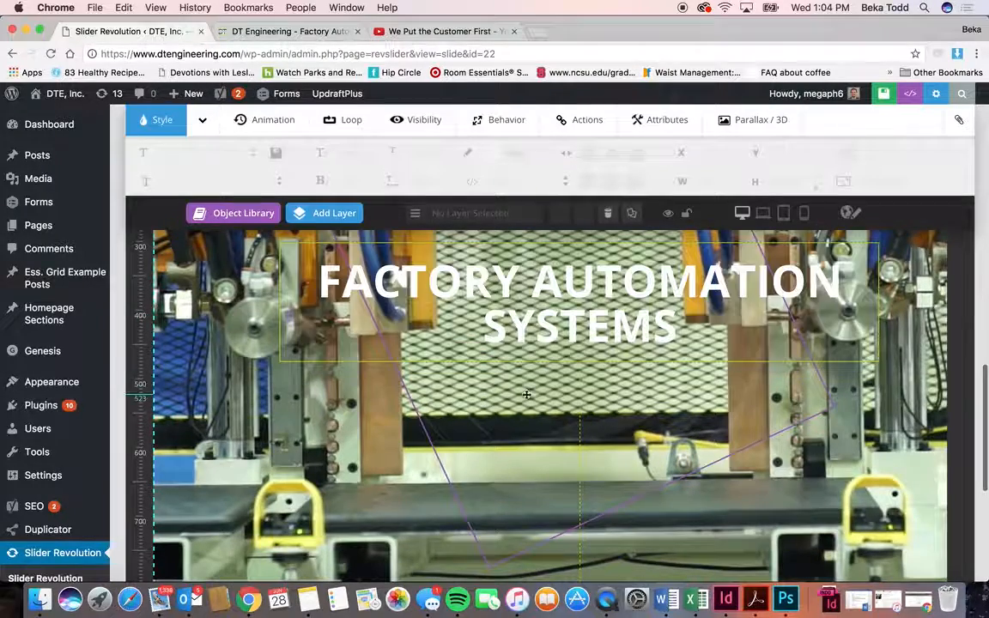
Open the text of the Factory Automation Systems title layer on the slide canvas for editing
left_click(600, 318)
double_click(601, 319)
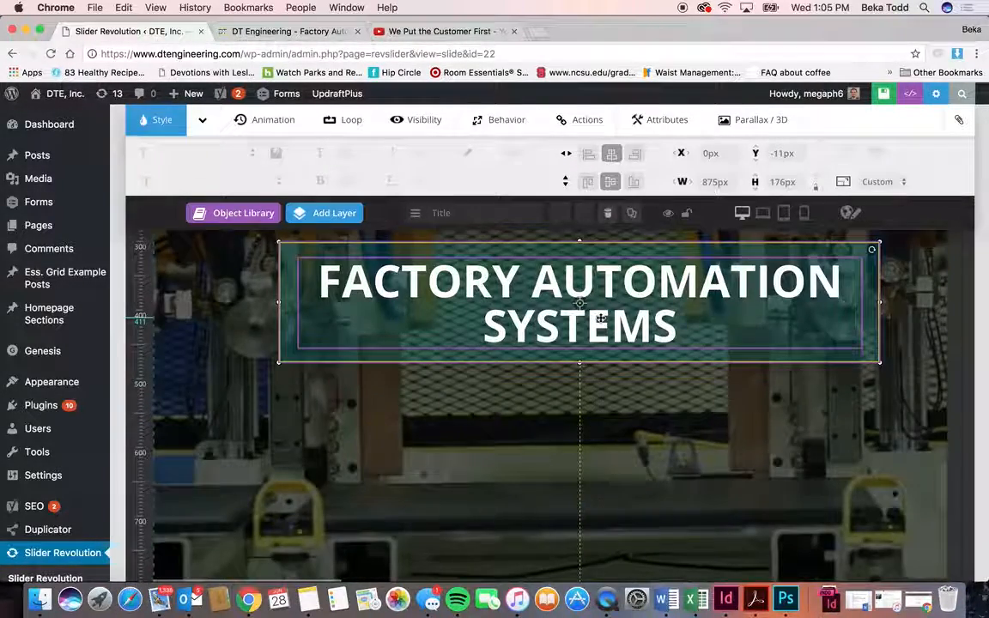
double_click(601, 319)
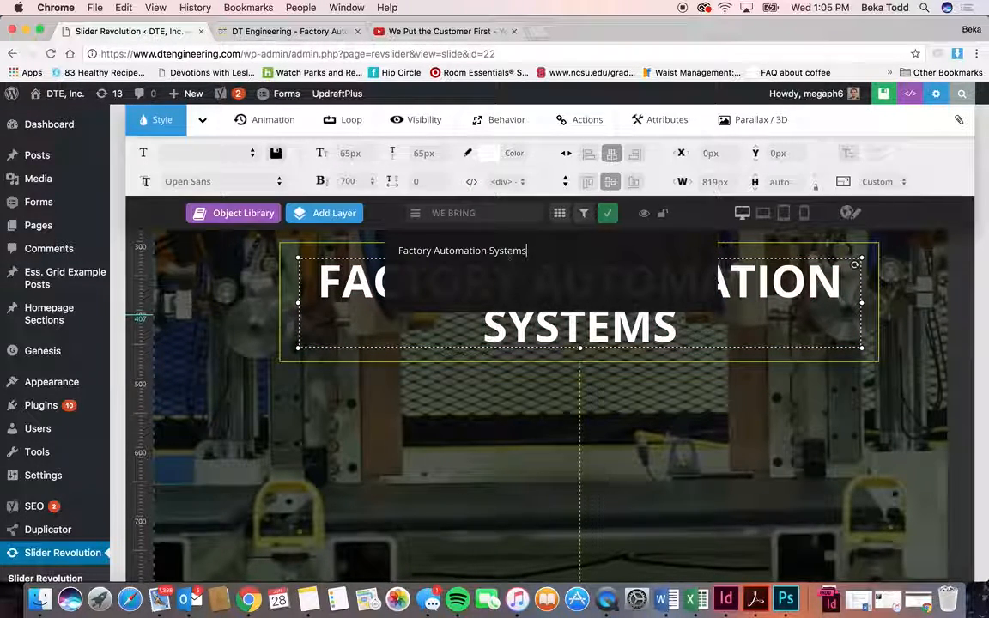
scroll(645, 371, "up", 2)
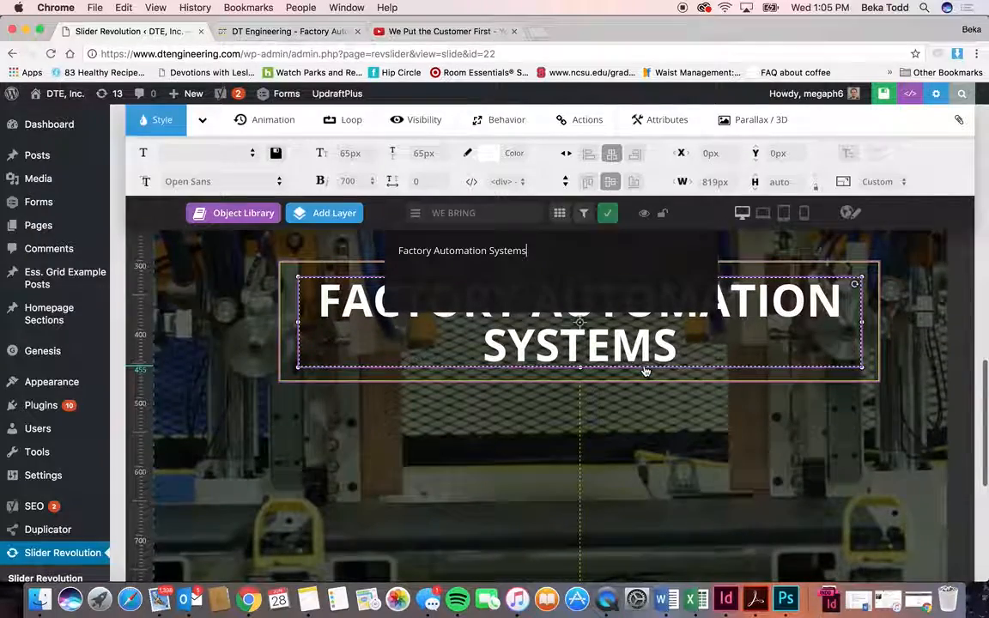
scroll(646, 370, "up", 1)
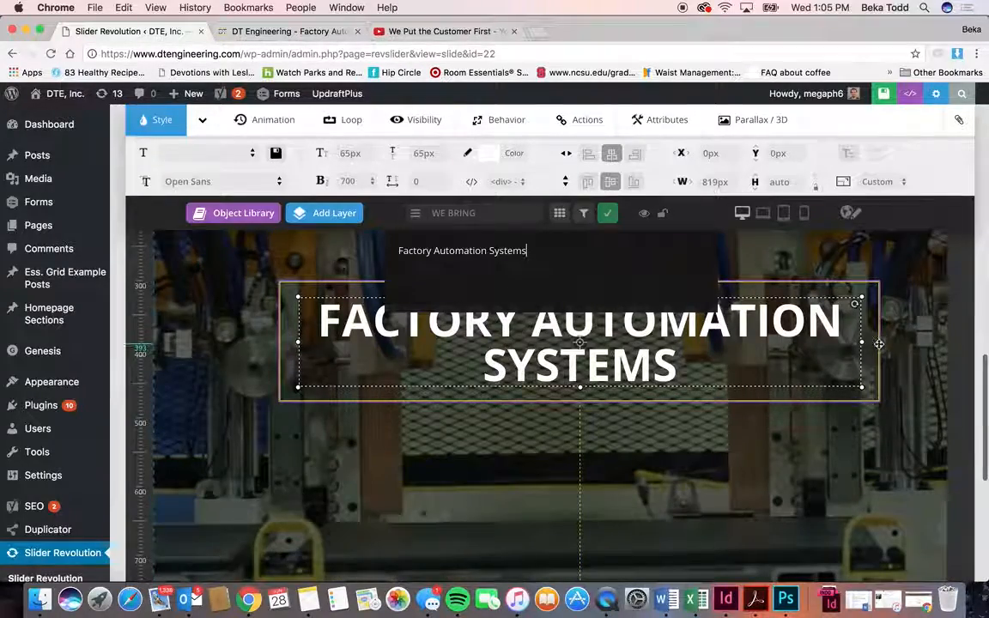
Select the group around the Factory Automation Systems title and preview the slide in the notebook, tablet and phone layouts
left_click(879, 341)
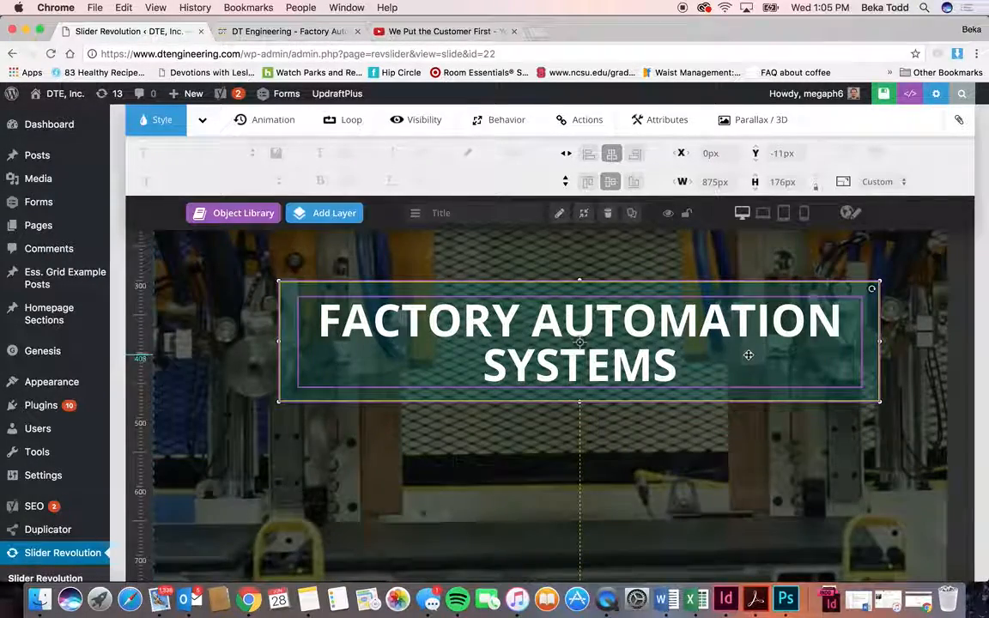
scroll(540, 293, "up", 1)
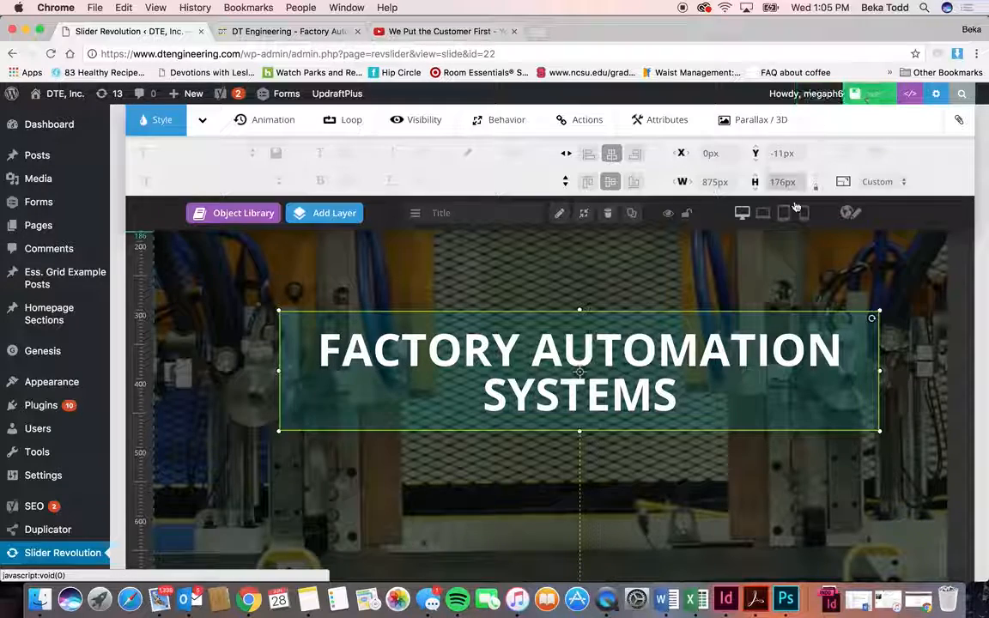
left_click(762, 215)
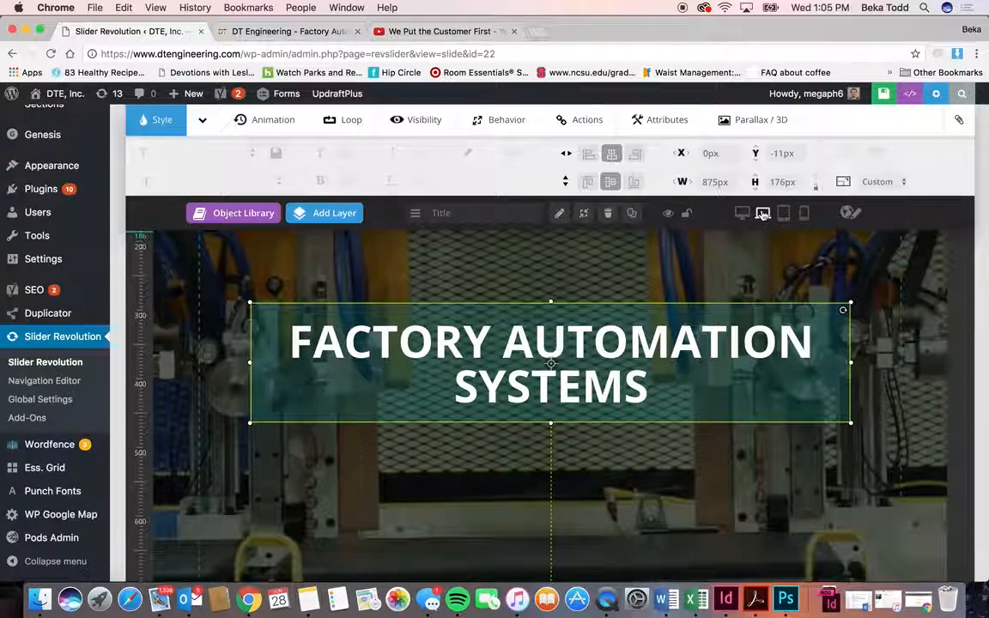
left_click(784, 215)
left_click(806, 214)
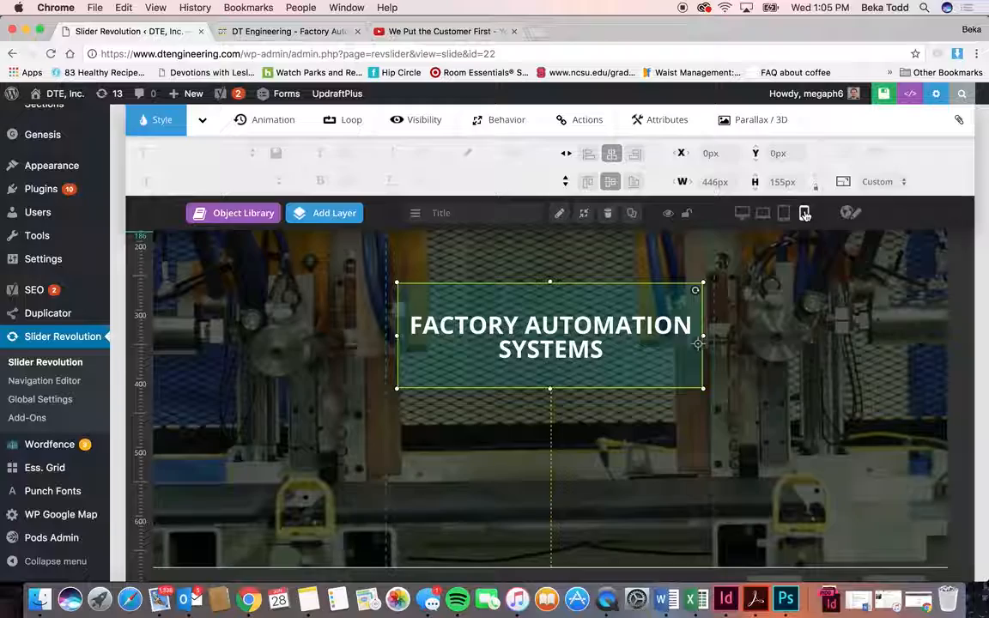
left_click(783, 214)
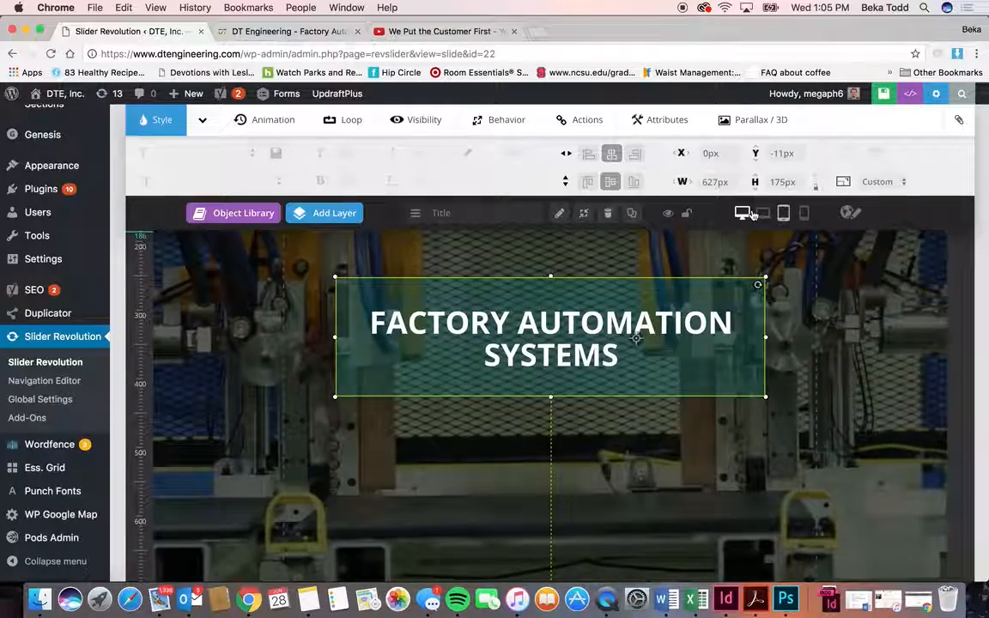
left_click(762, 215)
Leave the Factory Automation Systems slide editor for the list of all sliders and open the Home Bottom slider
scroll(766, 216, "up", 15)
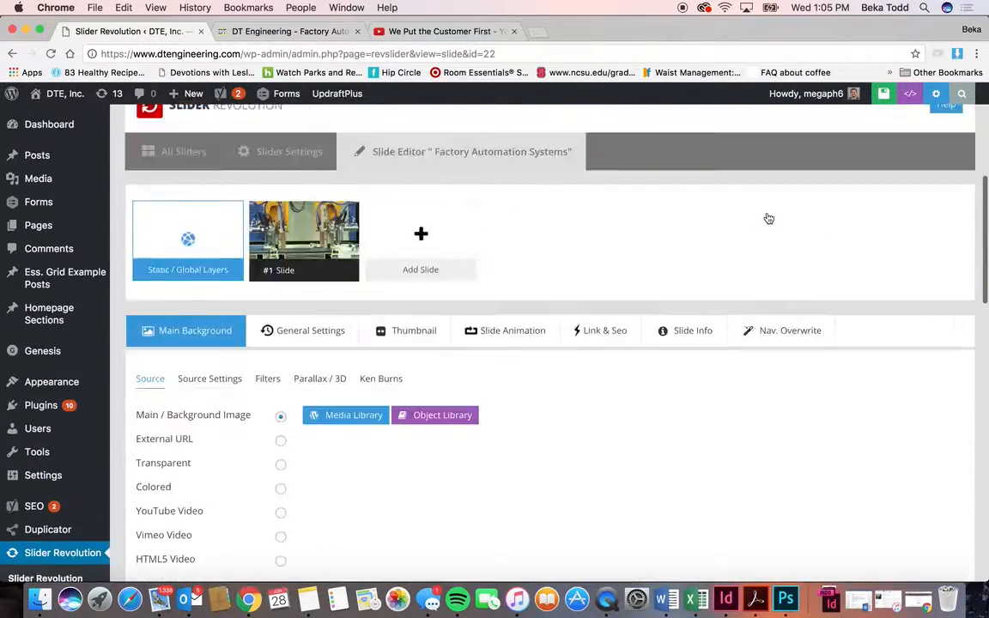
scroll(290, 278, "down", 5)
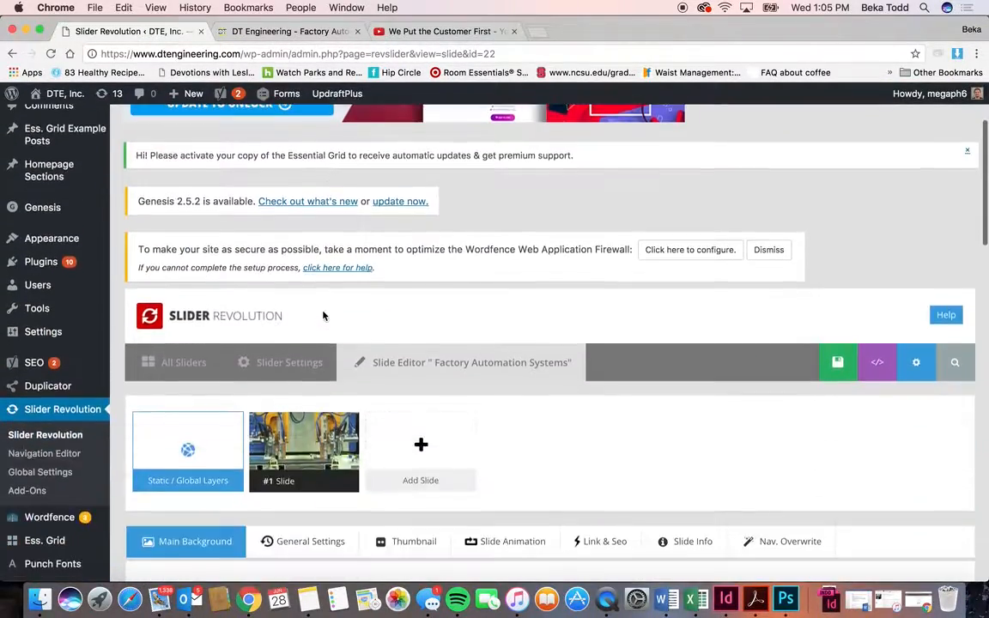
left_click(184, 365)
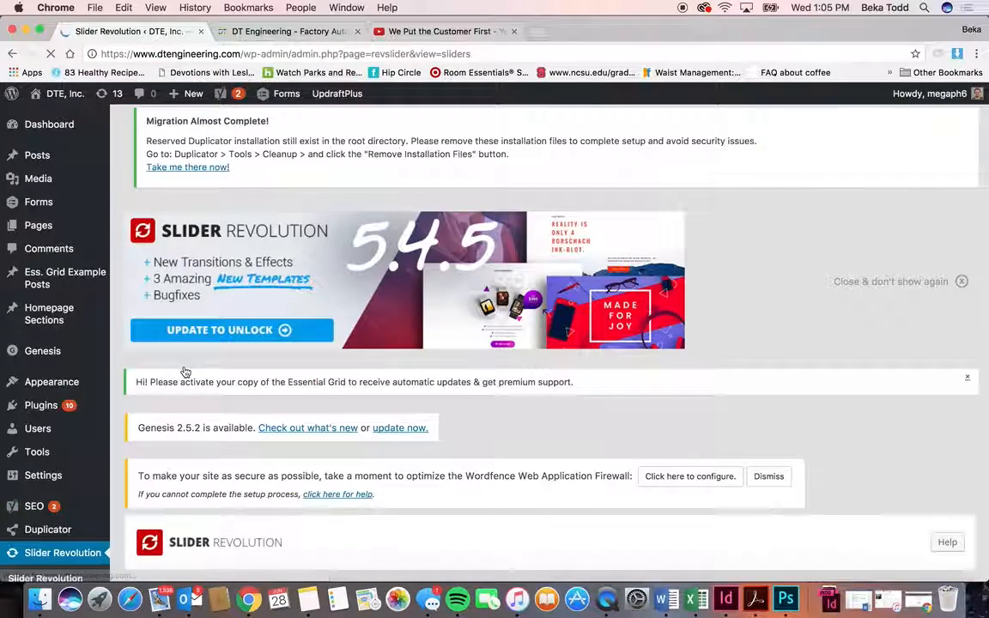
scroll(442, 455, "down", 5)
scroll(442, 455, "down", 3)
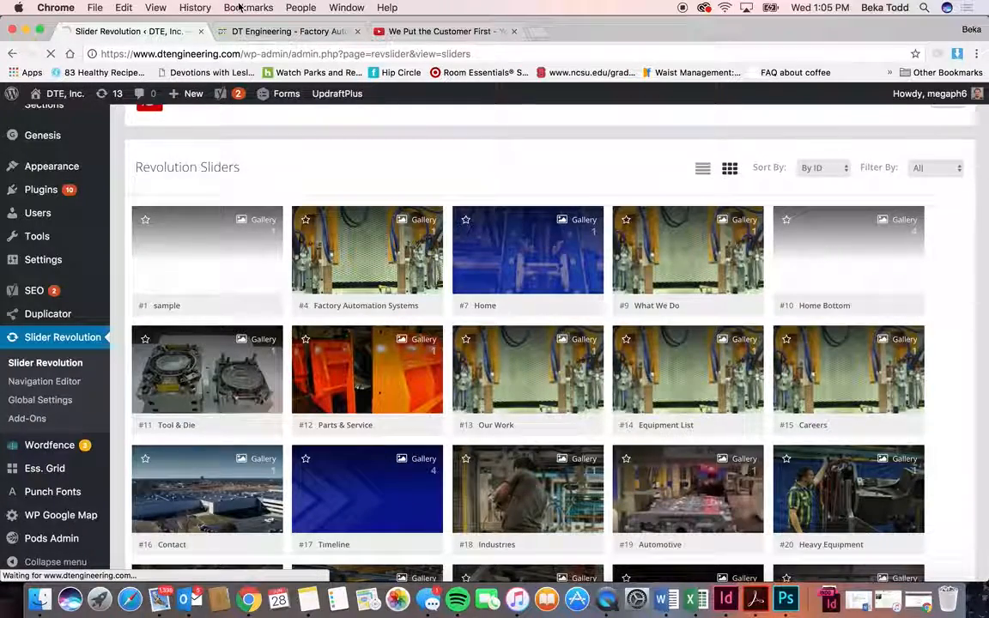
Check the "four basic elements" section on the live homepage and return to the Slider Revolution admin page
left_click(258, 34)
scroll(397, 335, "down", 1)
scroll(397, 335, "up", 6)
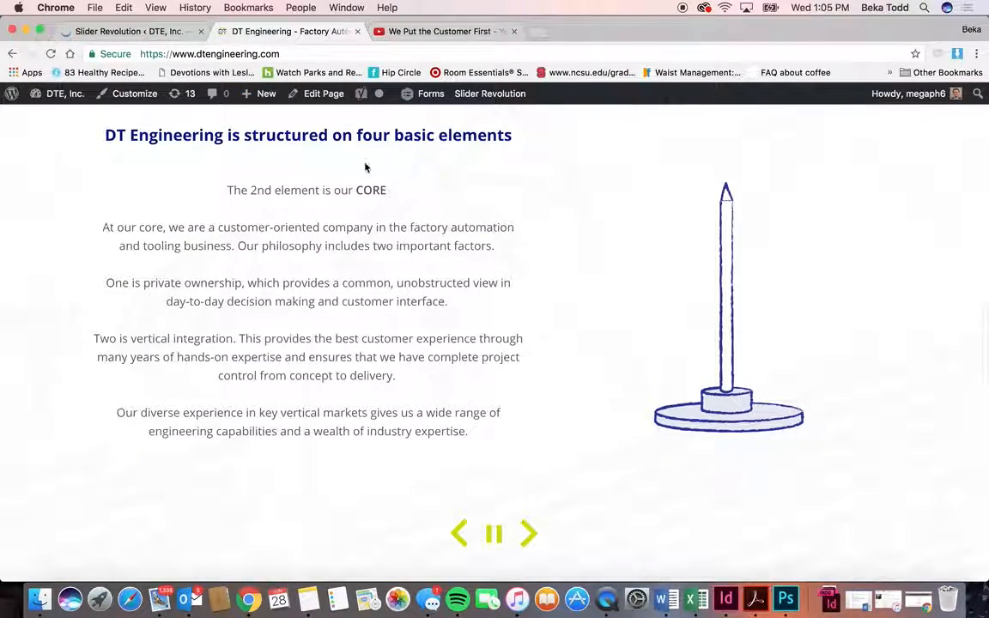
left_click(118, 31)
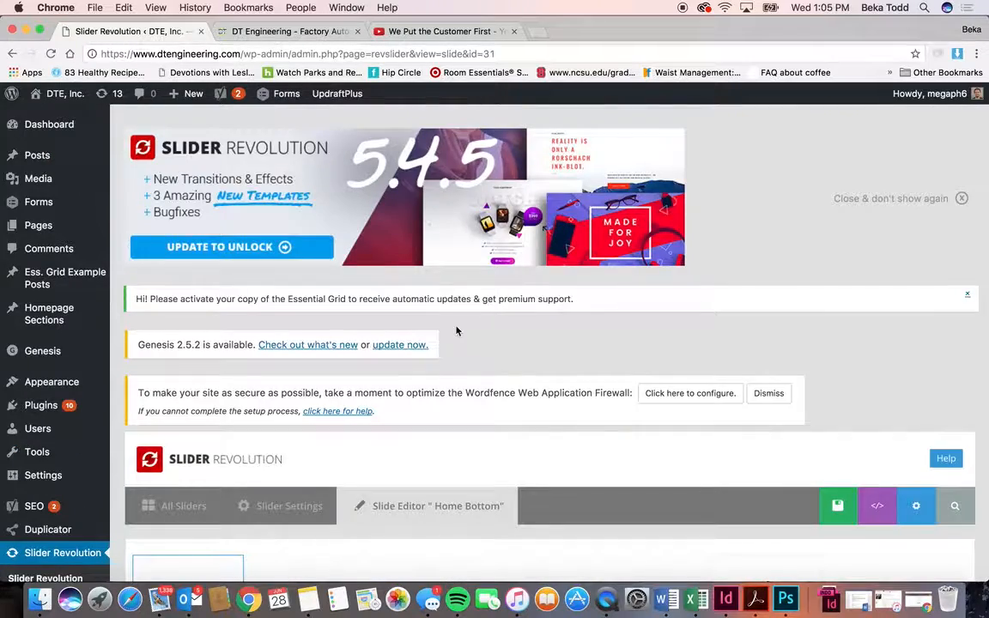
Open the FOUNDATION paragraph layer on the first Home Bottom slide for text editing
scroll(456, 331, "down", 15)
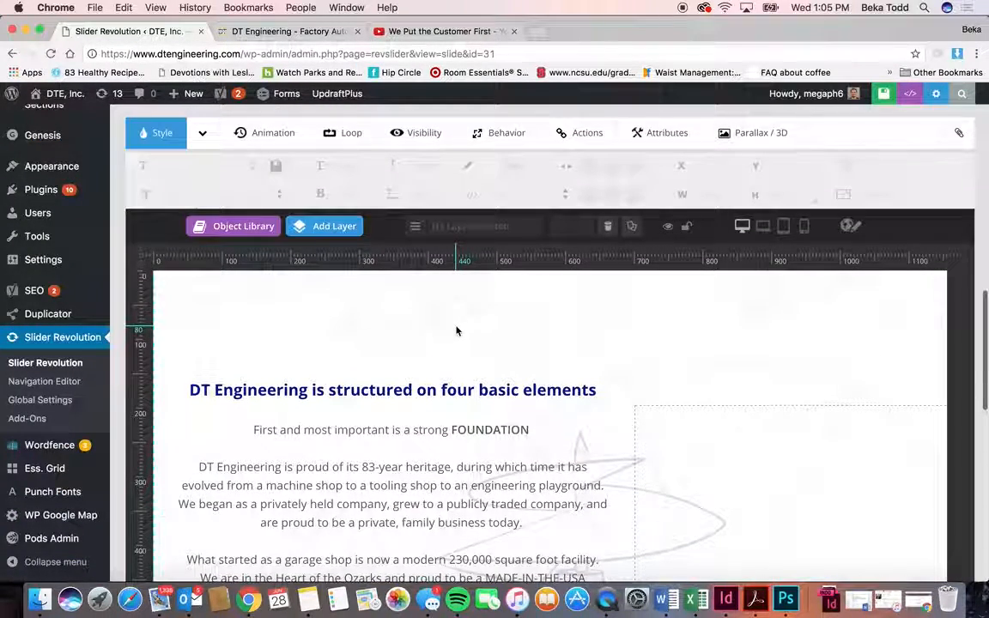
scroll(456, 331, "down", 1)
scroll(456, 330, "down", 4)
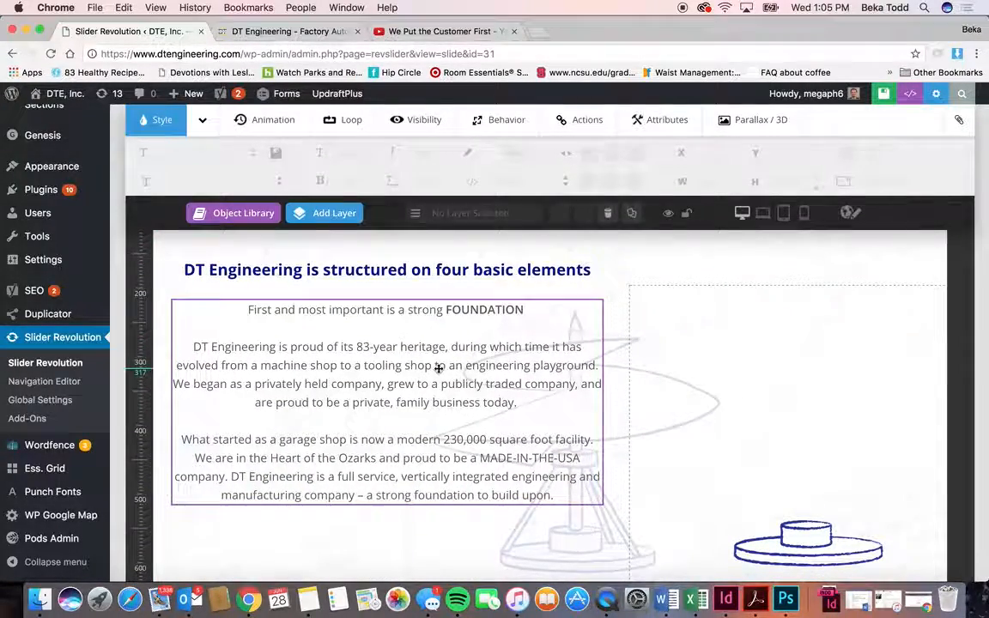
double_click(387, 402)
scroll(550, 271, "up", 6)
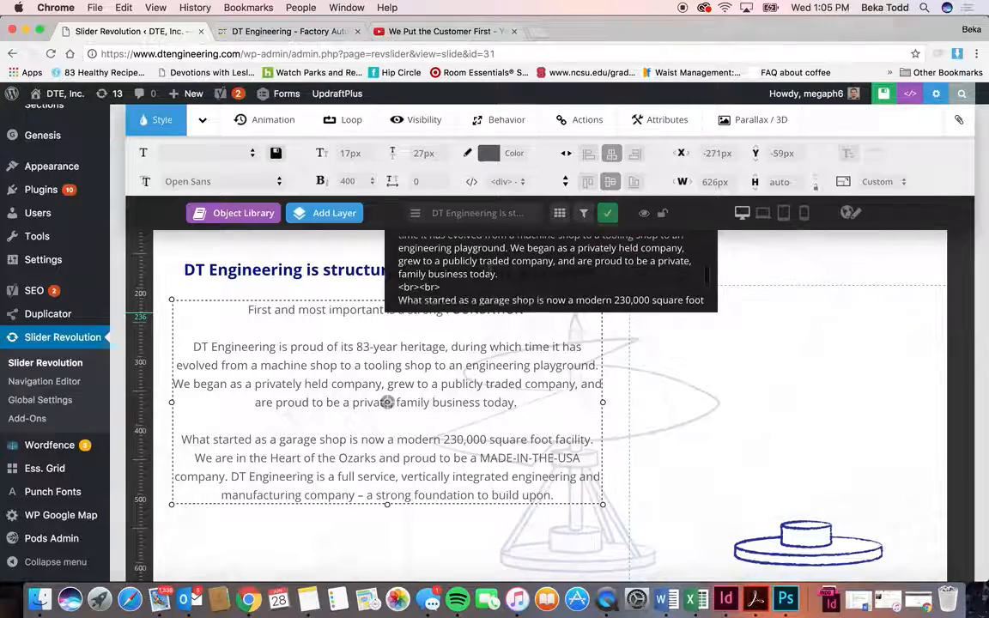
scroll(452, 264, "down", 3)
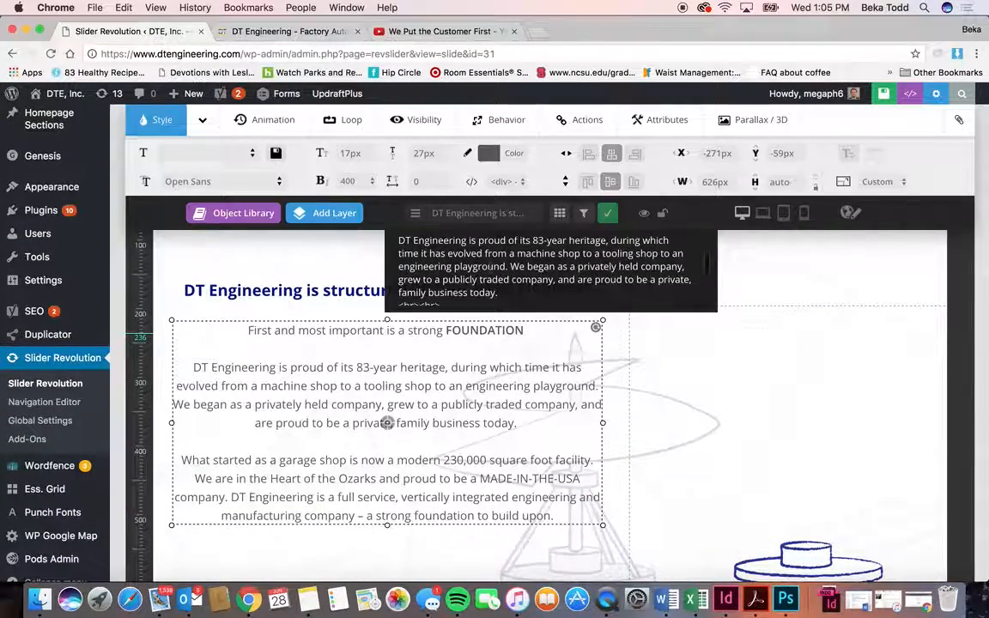
scroll(451, 263, "up", 4)
Examine the line-break and strong tags and the editable wording in the FOUNDATION layer's text
left_click_drag(441, 277, 370, 269)
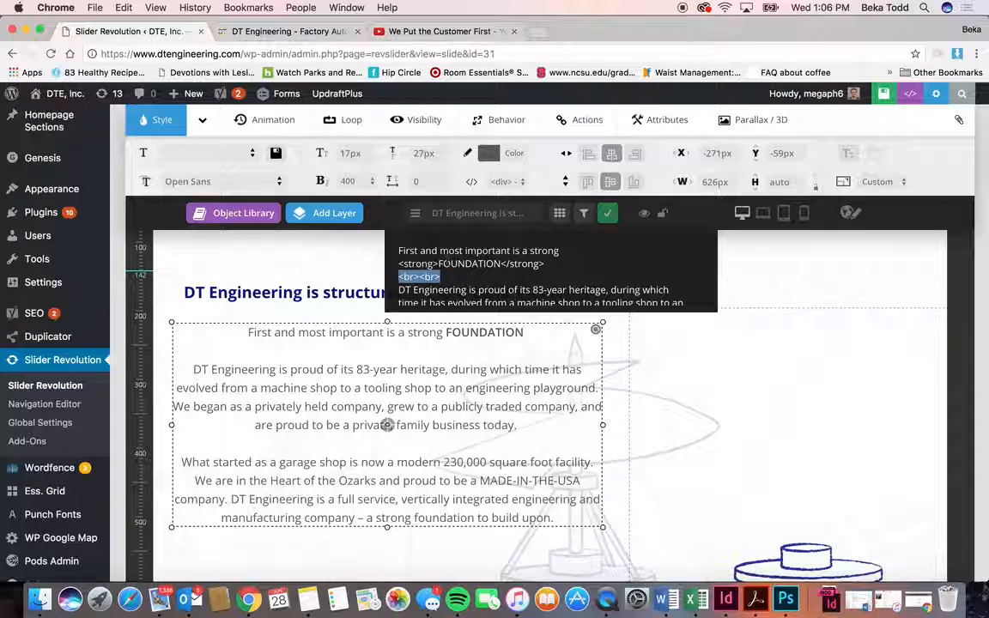
left_click(507, 251)
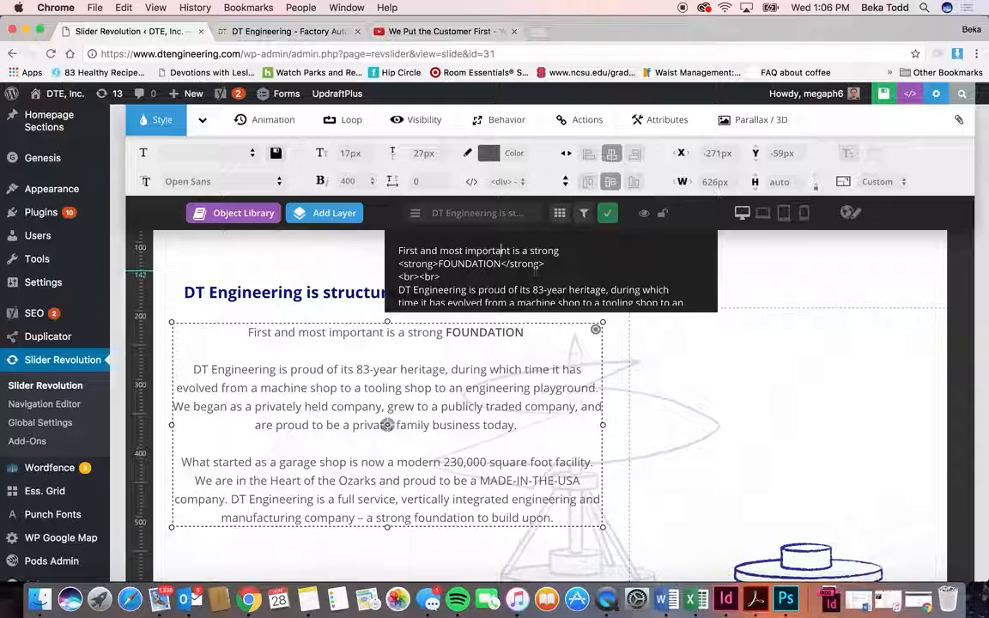
left_click_drag(538, 263, 501, 263)
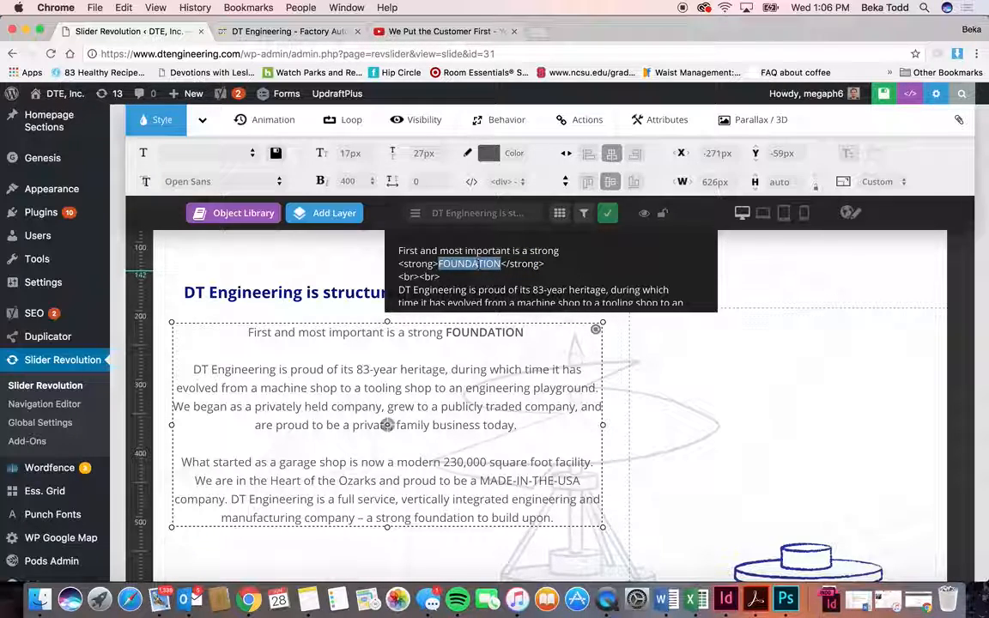
scroll(447, 275, "down", 3)
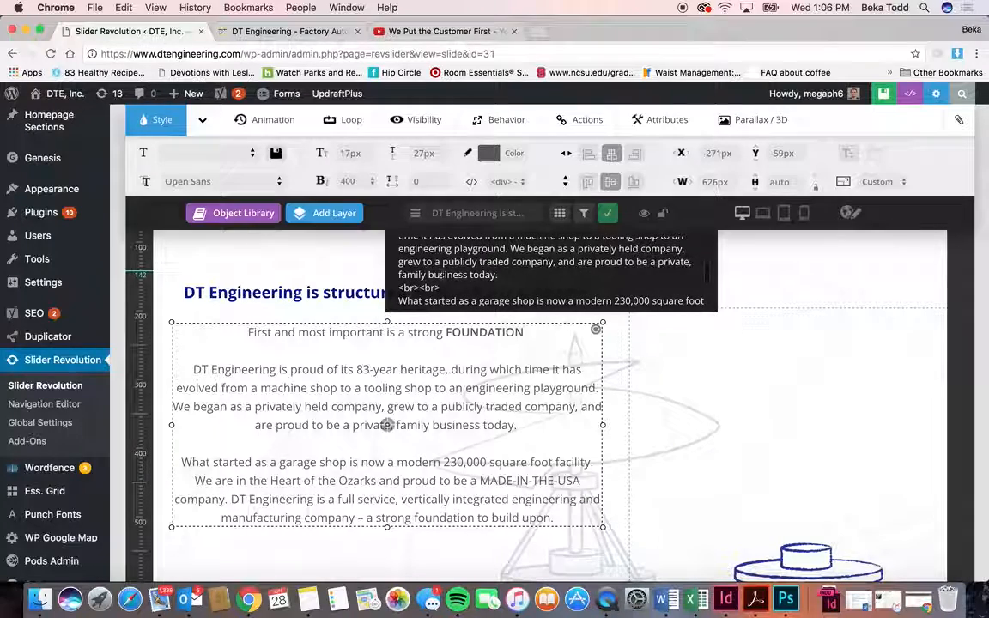
scroll(468, 277, "up", 2)
triple_click(473, 277)
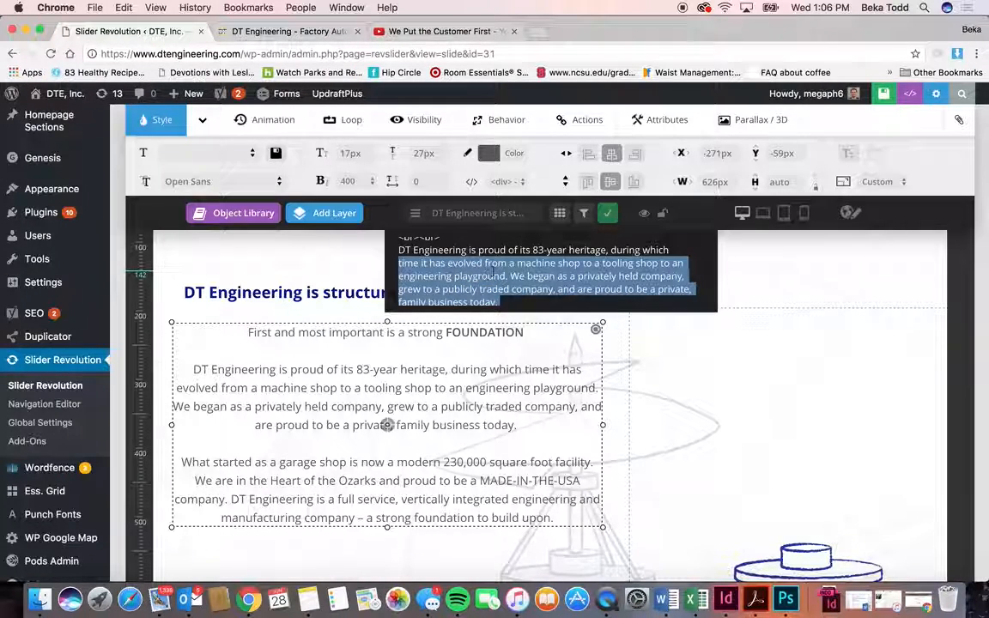
left_click(492, 273)
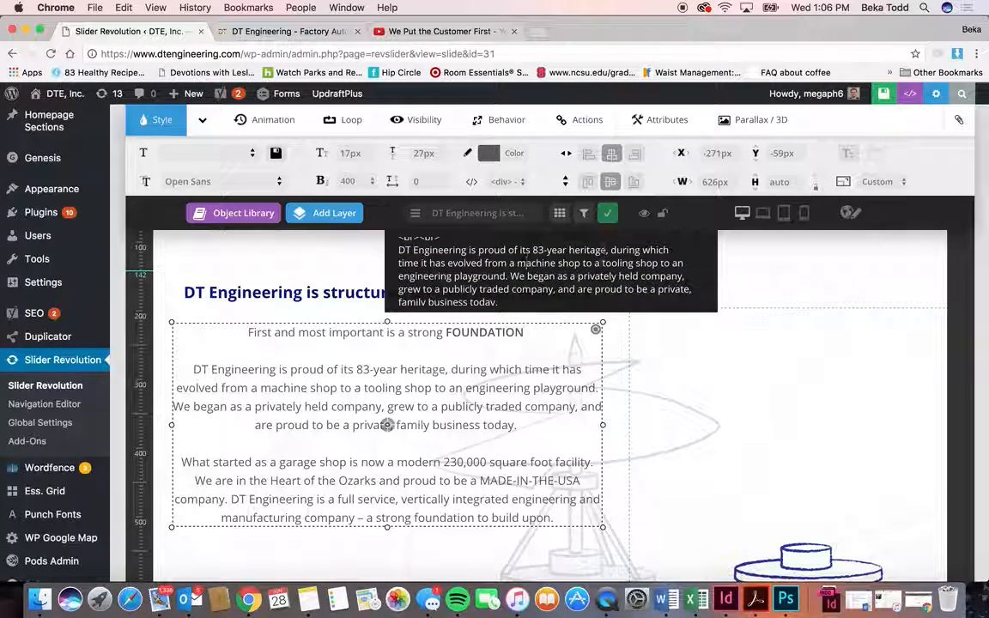
scroll(526, 262, "down", 3)
Switch to slide #2 of the Home Bottom slider and select its CORE text layer on the canvas
scroll(582, 288, "up", 8)
scroll(582, 289, "up", 4)
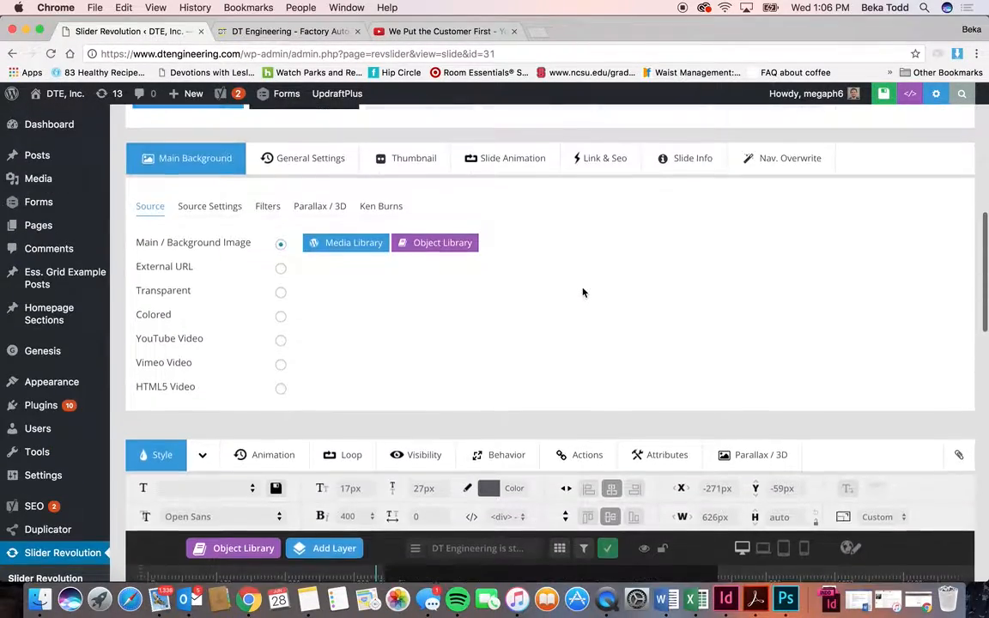
scroll(582, 289, "down", 1)
scroll(582, 290, "up", 2)
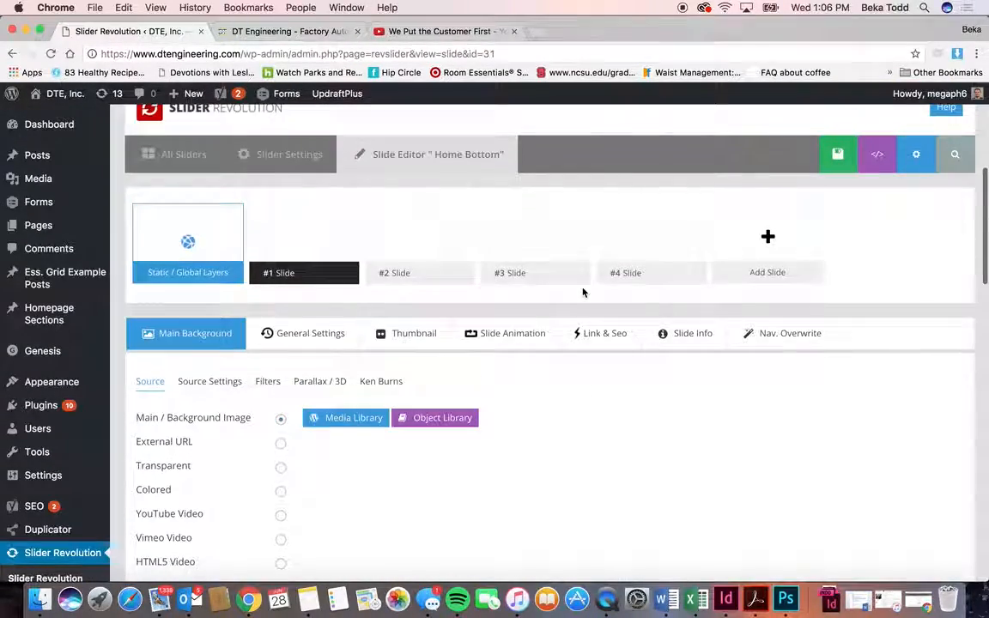
left_click(383, 214)
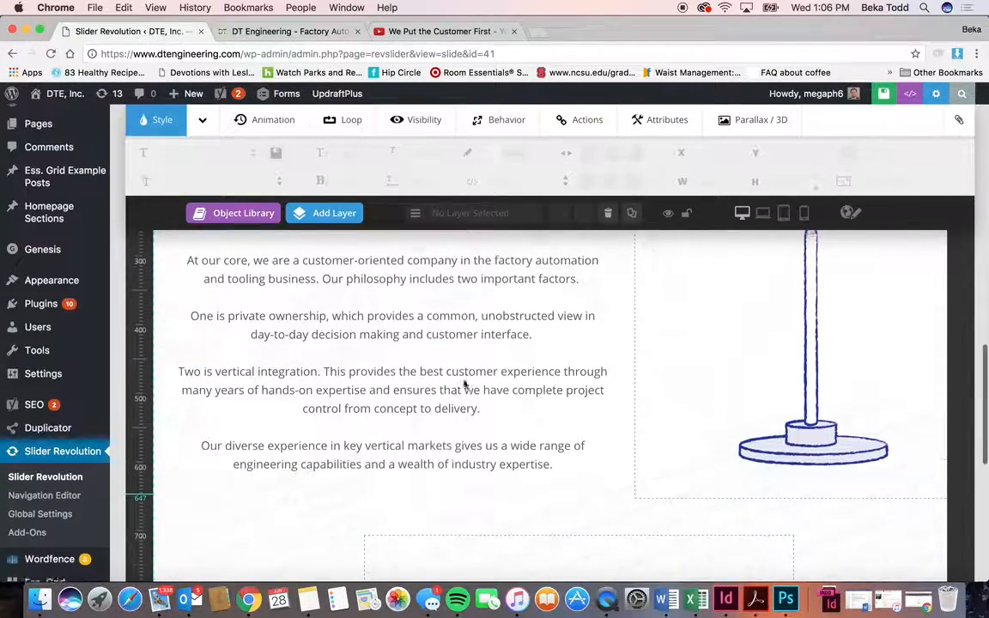
left_click(465, 385)
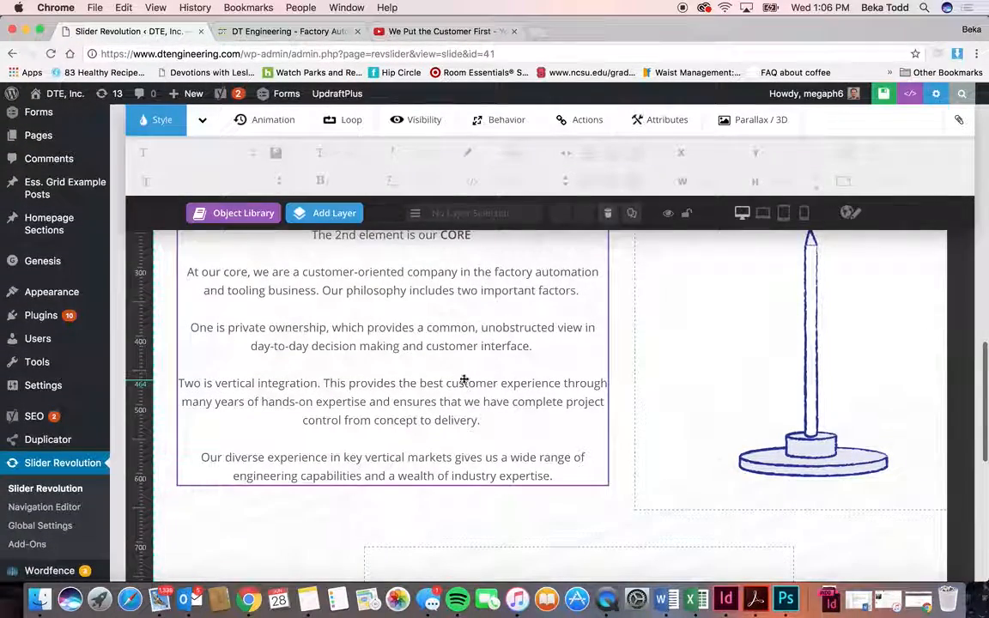
Locate the save control for the Home Bottom slide, then return to the slider overview and browse its gallery
scroll(469, 344, "up", 3)
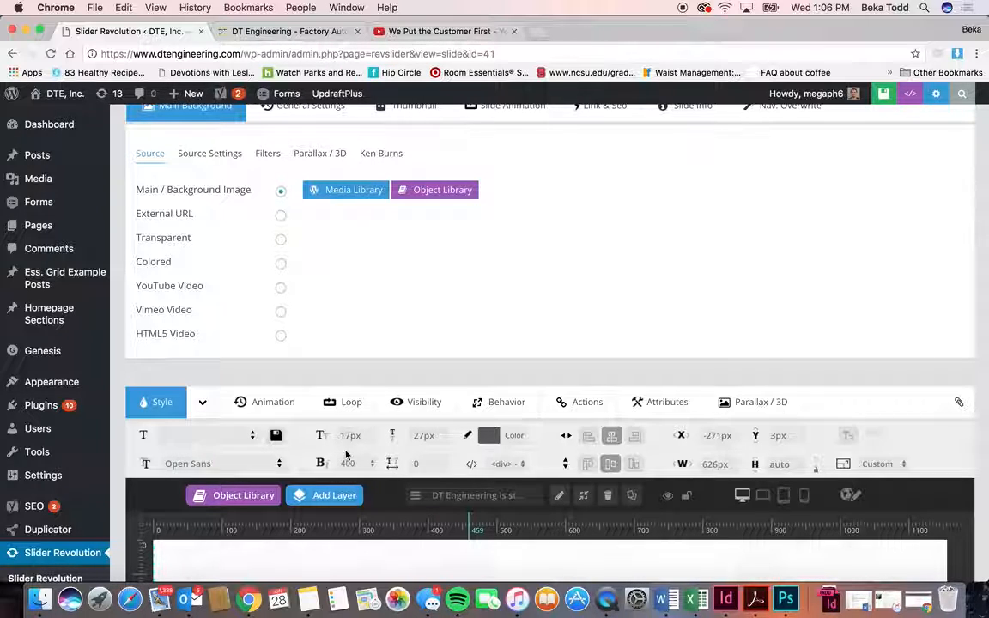
scroll(626, 257, "up", 5)
mouse_move(500, 355)
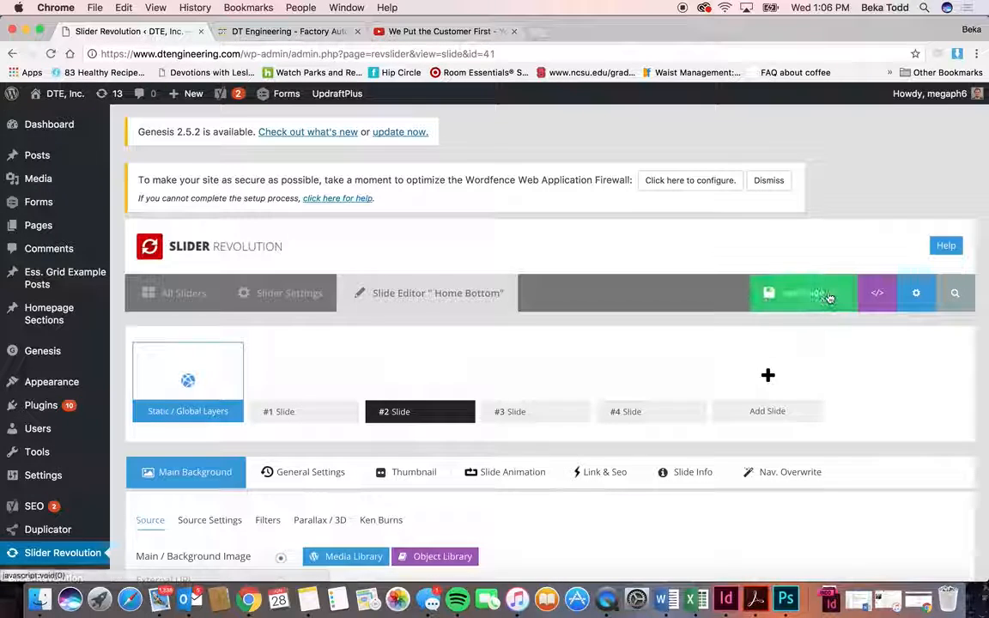
mouse_move(281, 359)
scroll(112, 362, "down", 3)
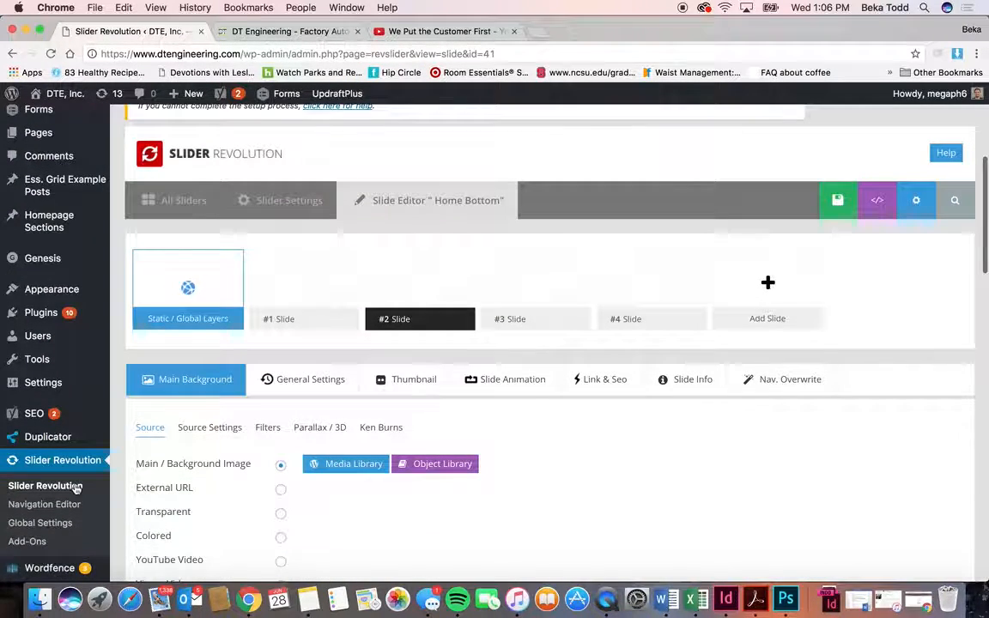
left_click(76, 487)
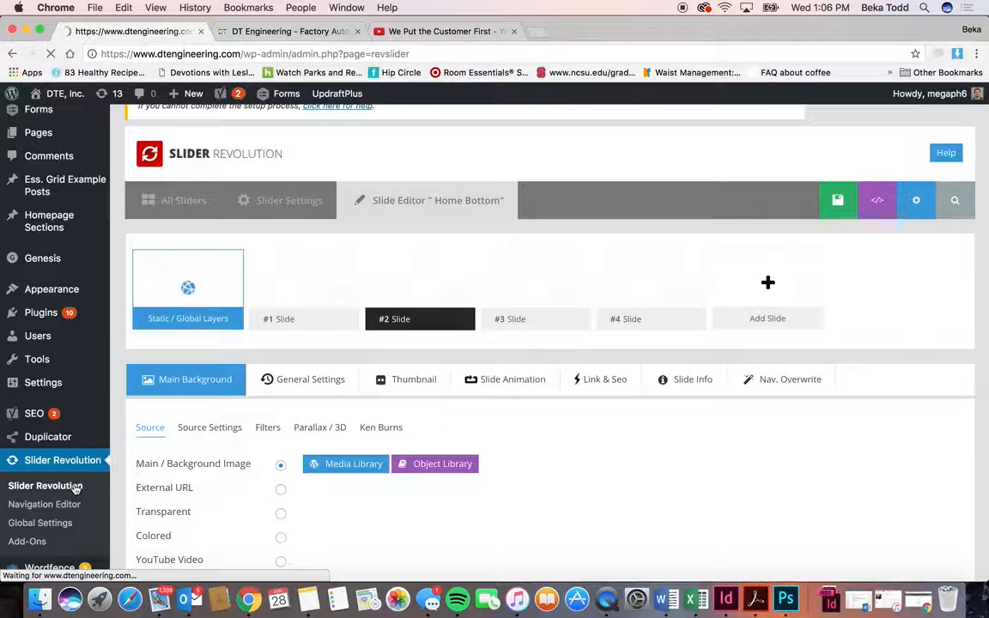
scroll(349, 439, "down", 3)
scroll(349, 438, "down", 10)
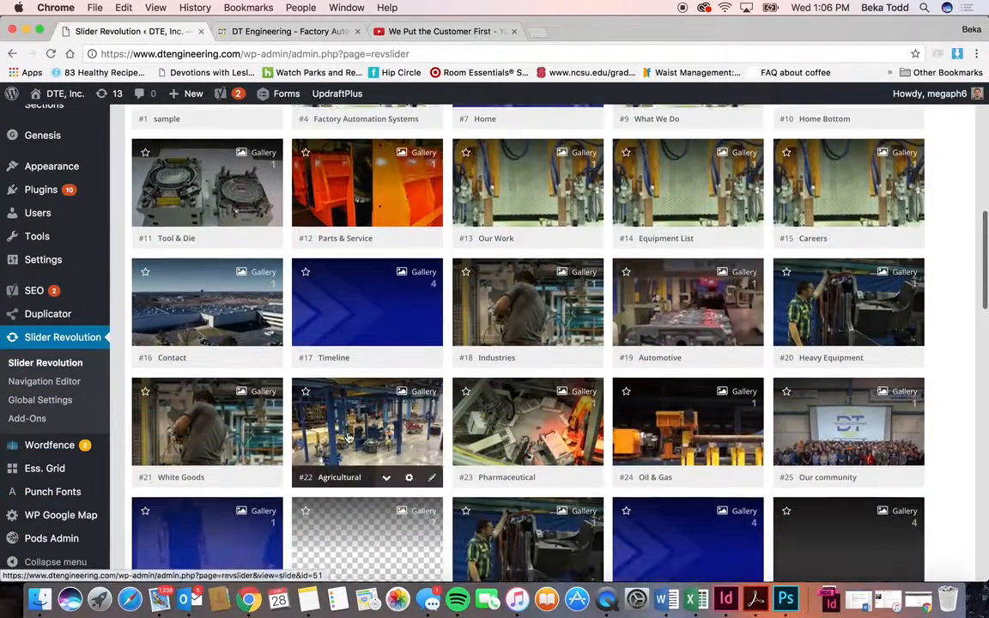
Open the slider with the DT Engineering values circles and open its "We Follow the Golden Rule" text for editing
left_click(338, 422)
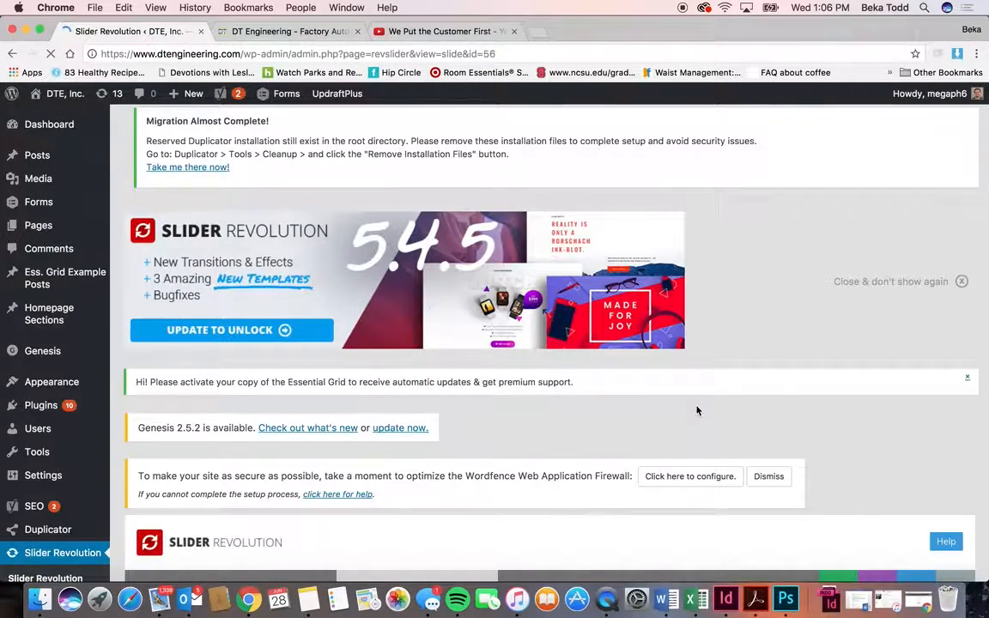
scroll(696, 410, "down", 15)
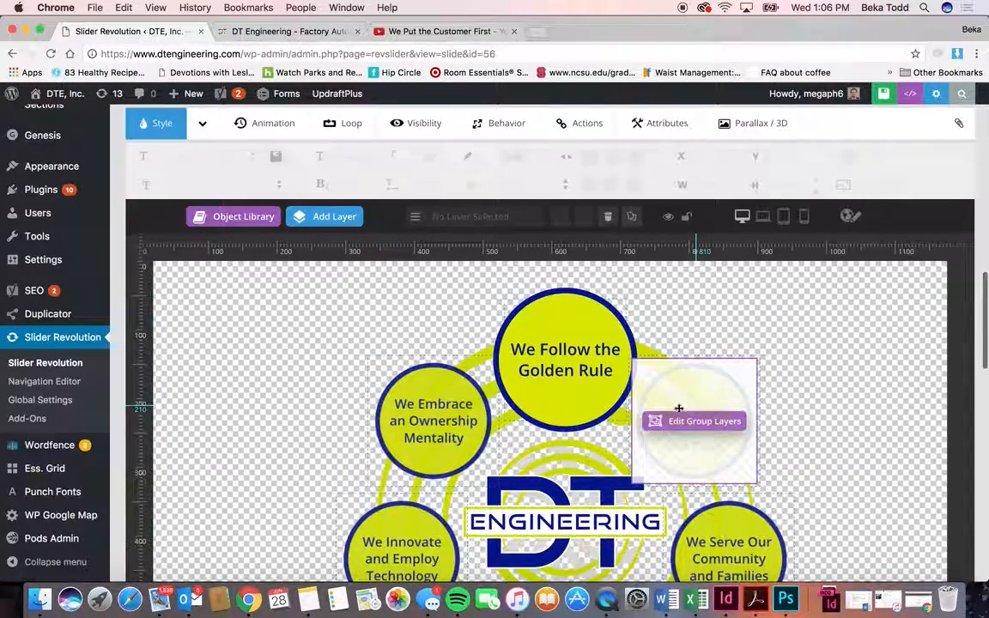
left_click(593, 362)
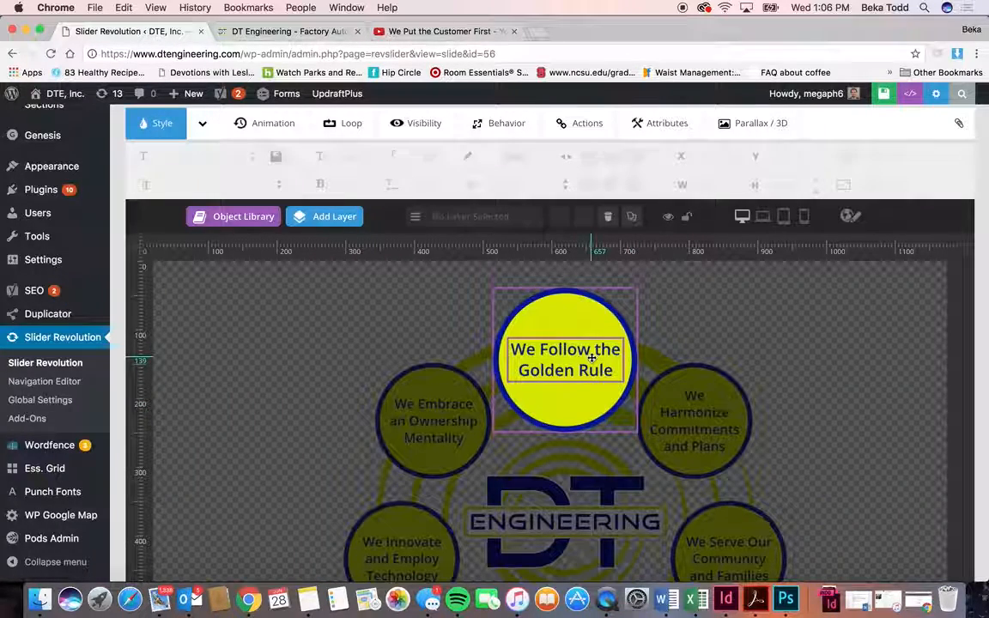
double_click(593, 358)
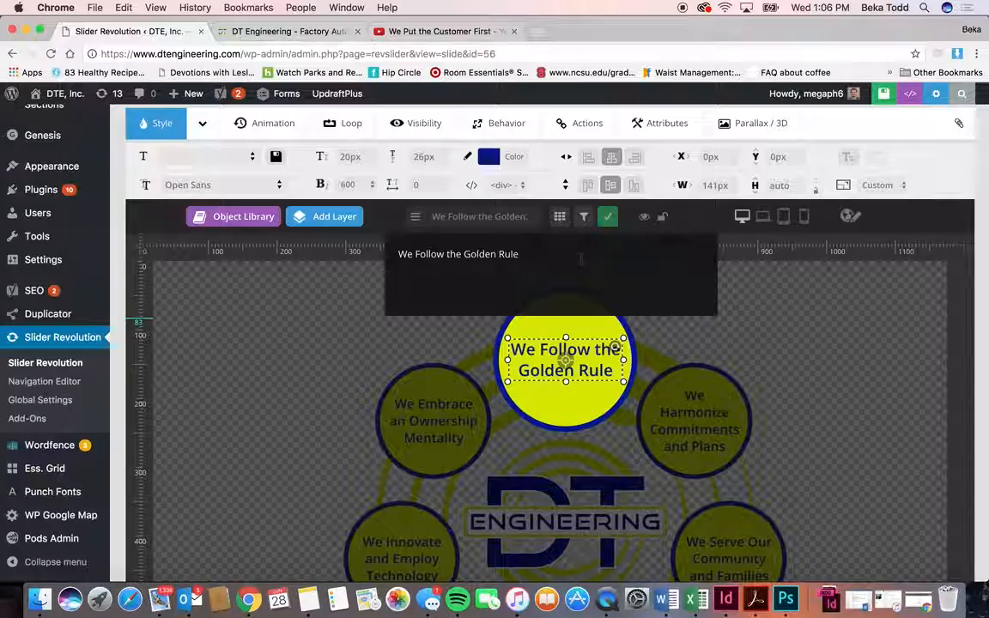
scroll(631, 329, "down", 5)
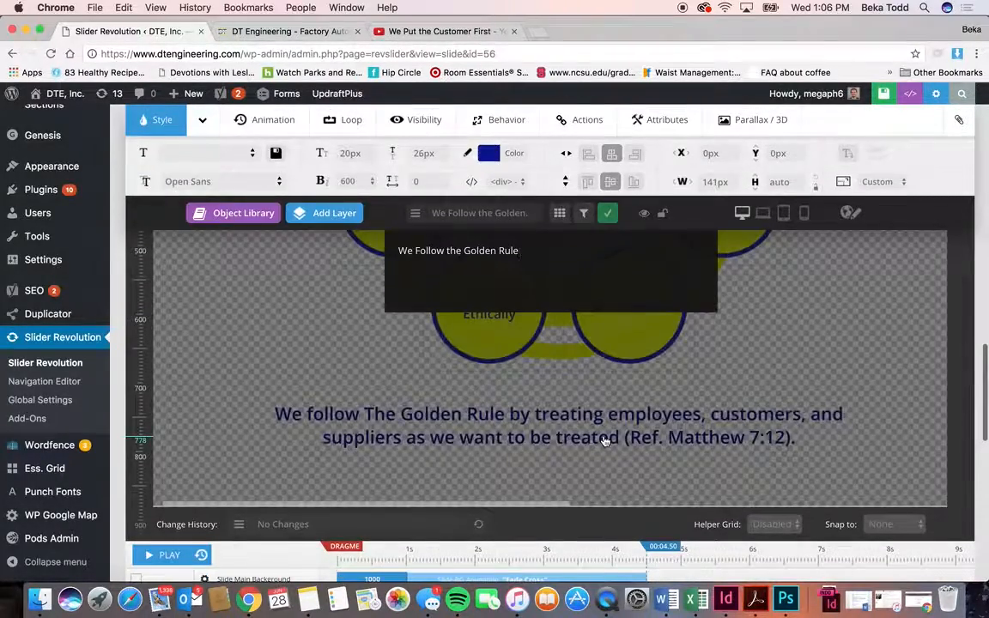
Open the Golden Rule slide's Matthew 7:12 description text for editing, then switch the principles slider to slide #2 Harmonize
double_click(604, 438)
scroll(606, 437, "left", 1)
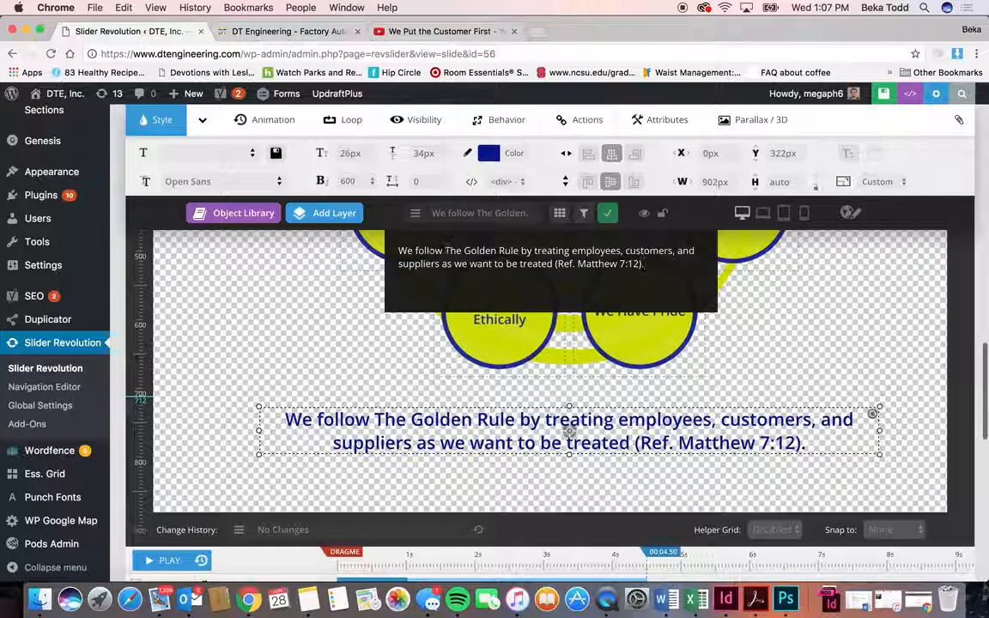
scroll(526, 280, "up", 15)
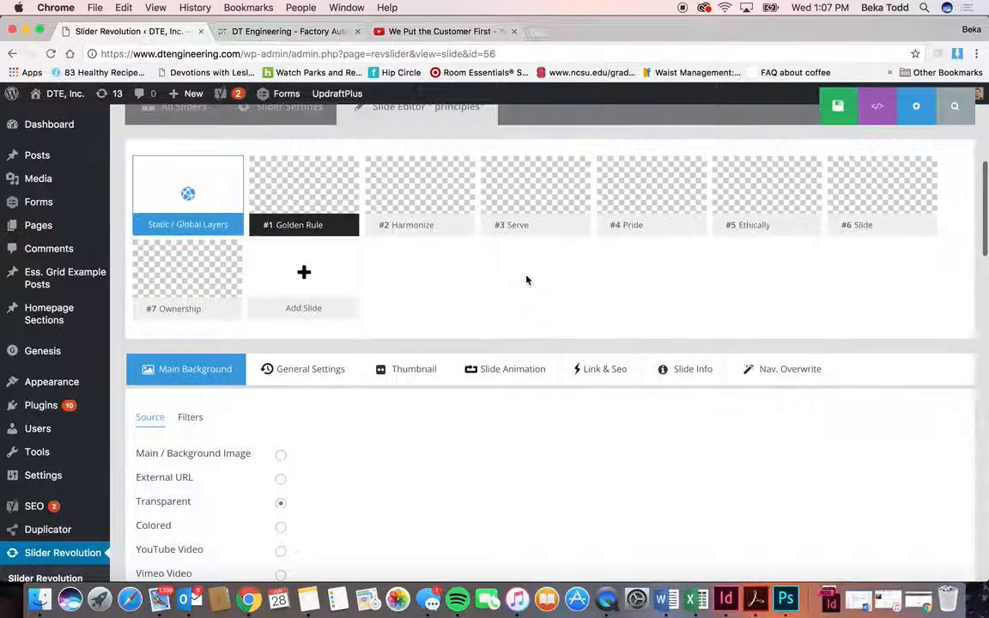
left_click(378, 176)
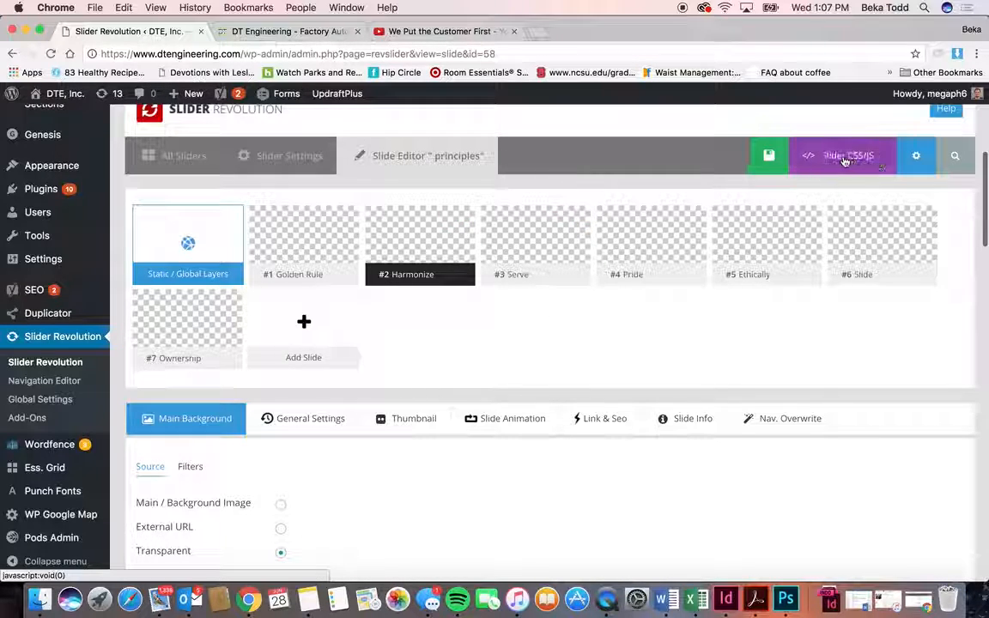
mouse_move(452, 263)
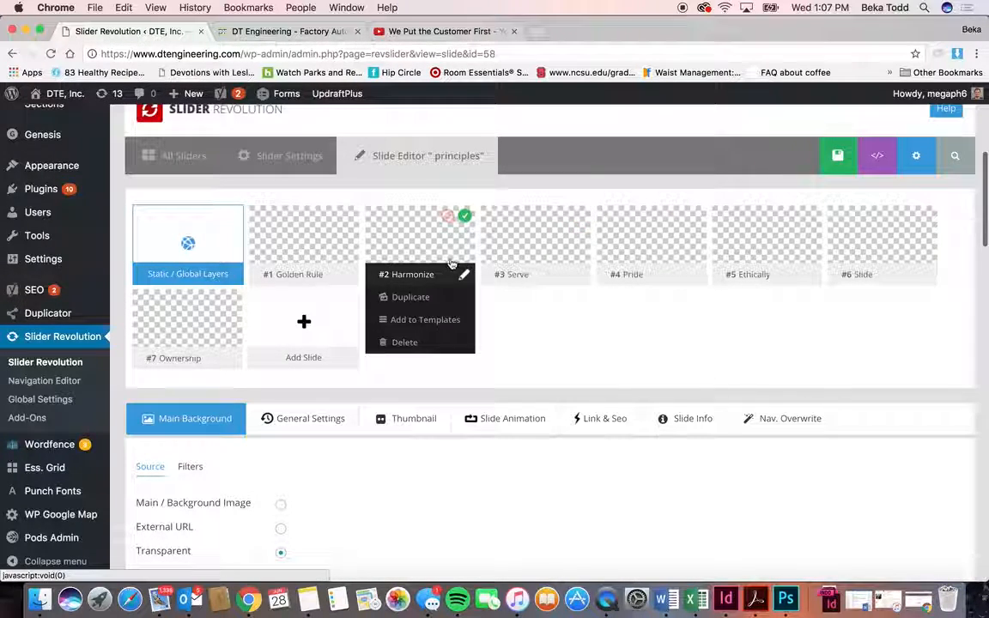
Return to the slider overview and examine the embed shortcode of the Factory Automation Systems slider
left_click(64, 367)
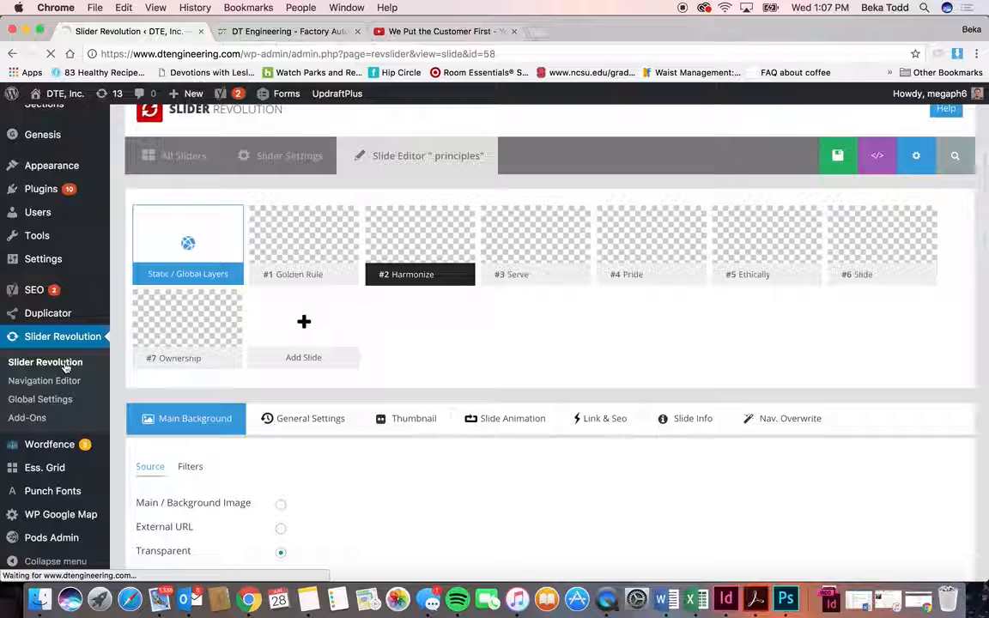
scroll(364, 470, "down", 5)
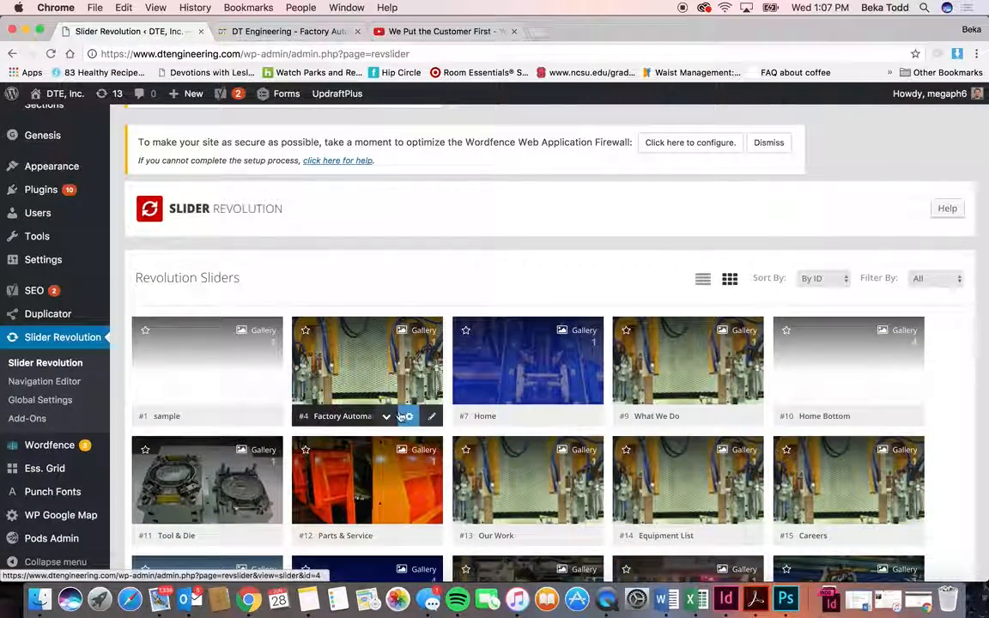
left_click(390, 417)
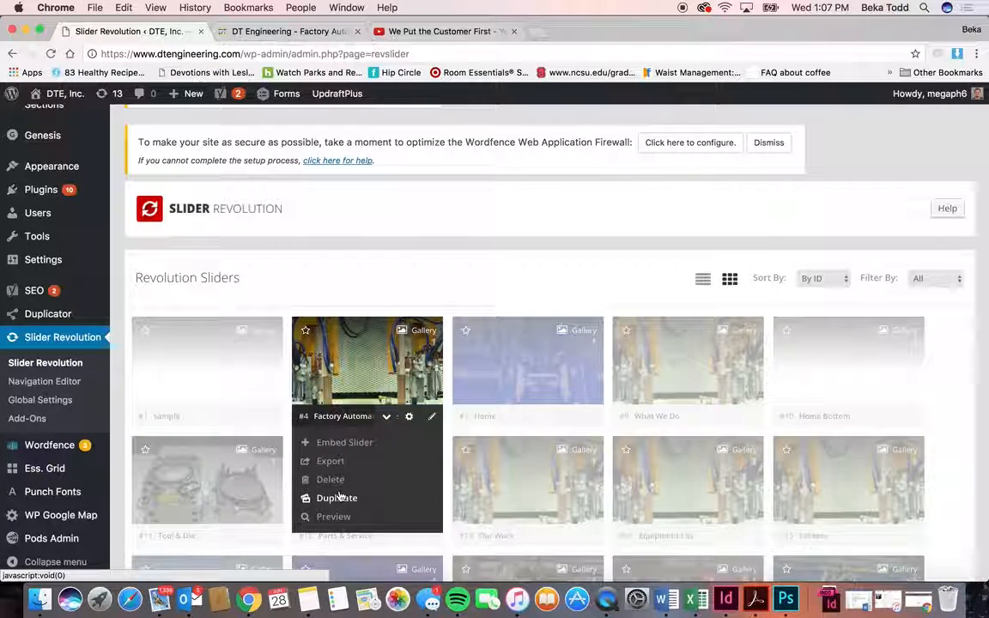
left_click(354, 443)
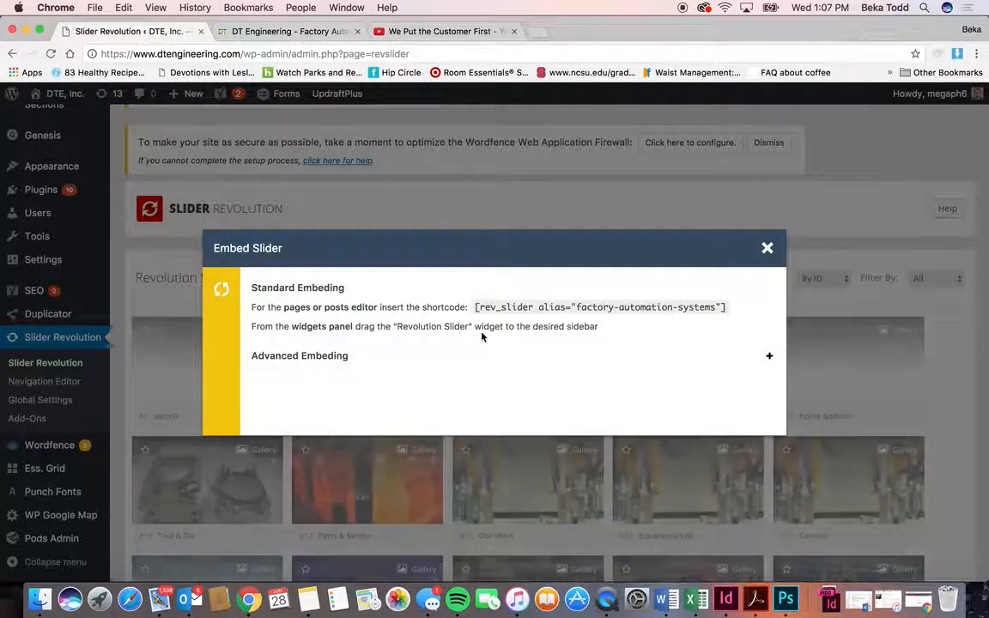
left_click_drag(726, 308, 494, 314)
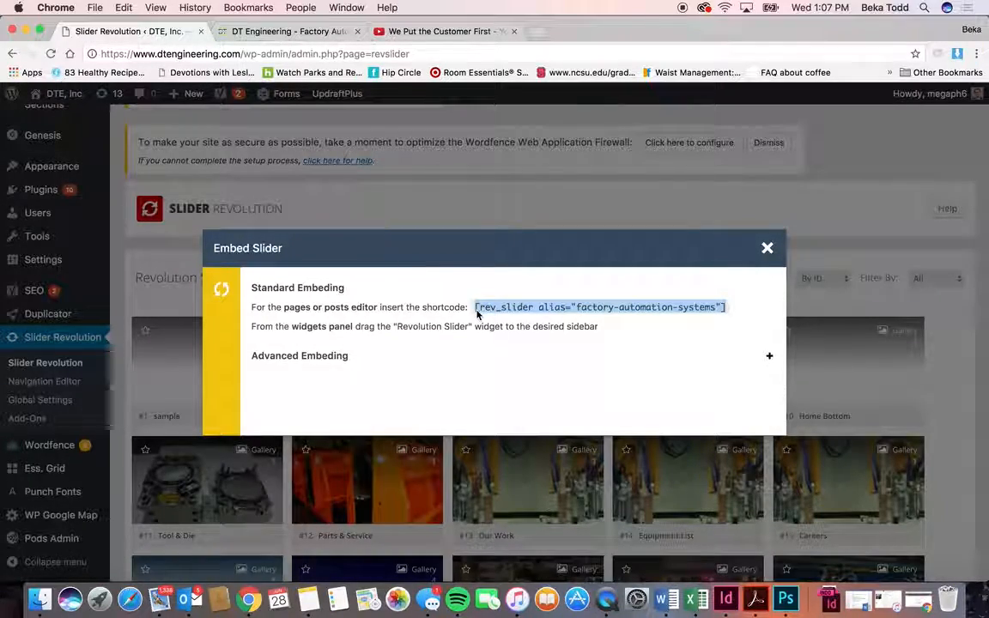
left_click(767, 249)
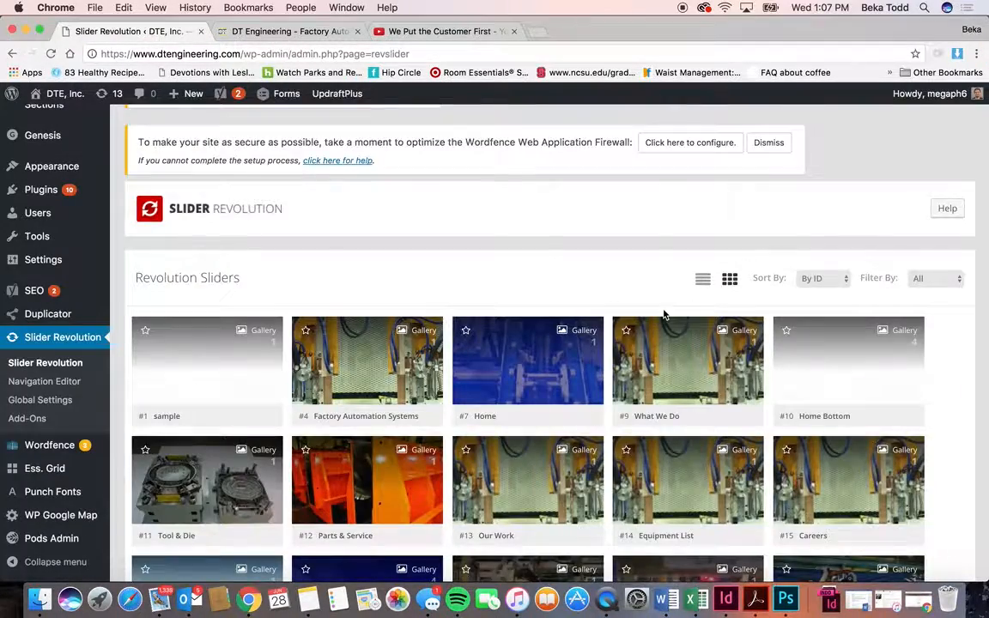
Open the Timeline slider from the overview and view the corresponding HISTORY section on the live homepage
scroll(663, 313, "down", 5)
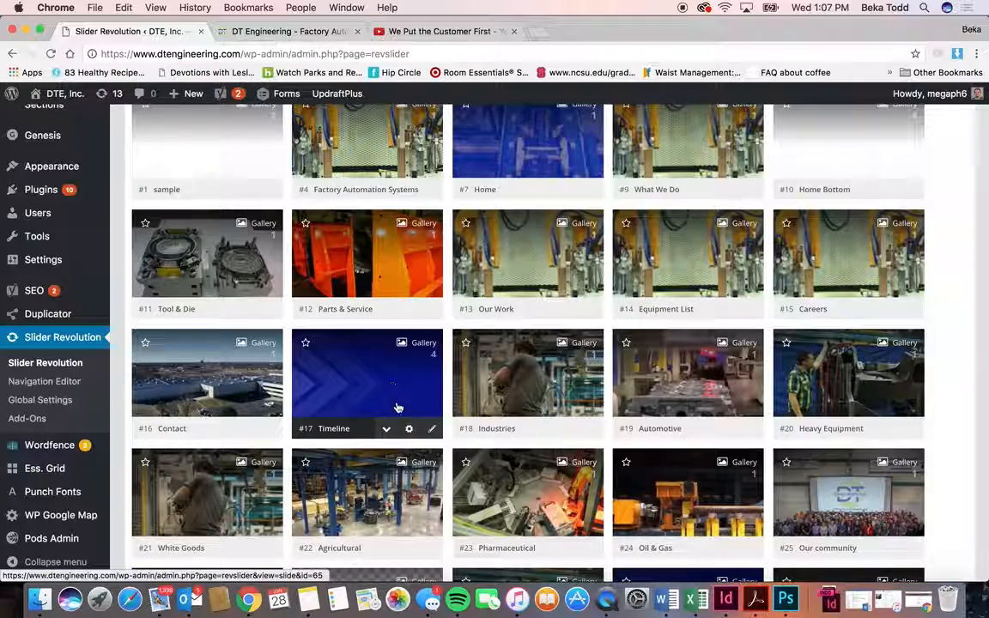
left_click(249, 31)
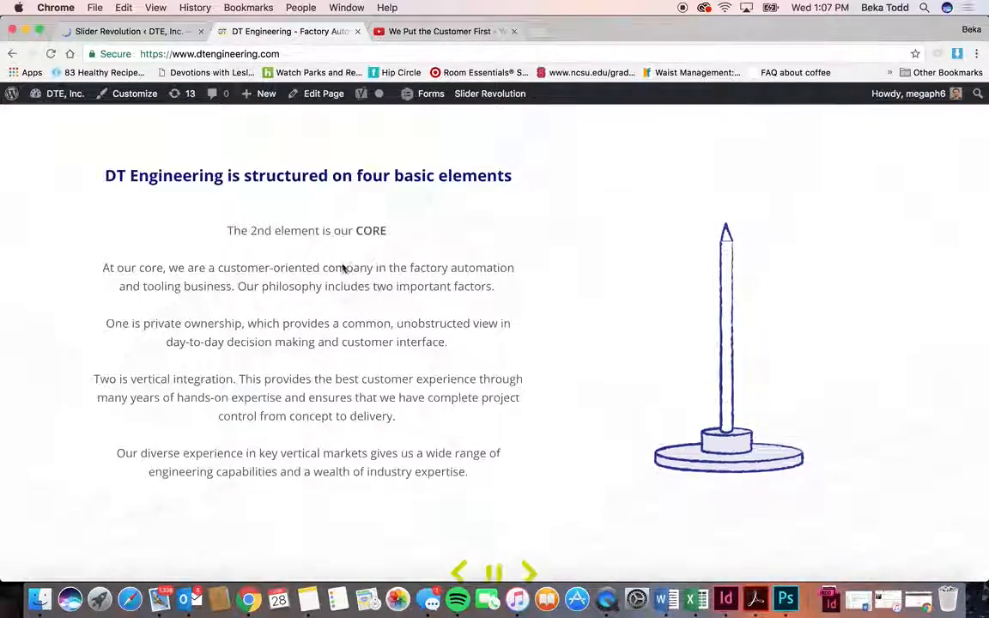
scroll(342, 269, "down", 5)
scroll(341, 269, "down", 3)
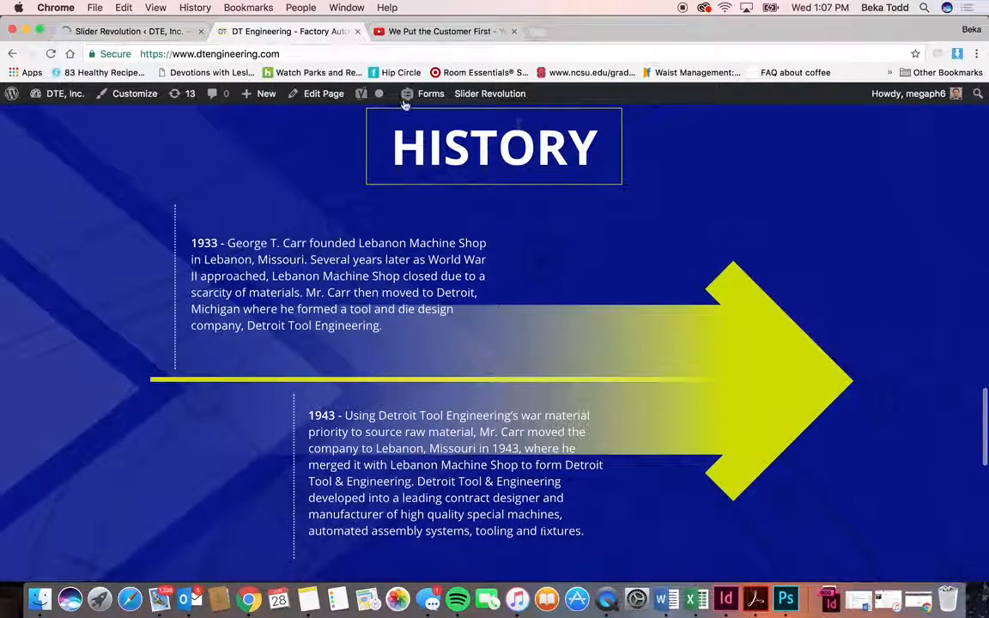
Go back to the Timeline slide editor and open the 1933 text layer of slide #1 for editing
left_click(137, 31)
scroll(422, 325, "down", 5)
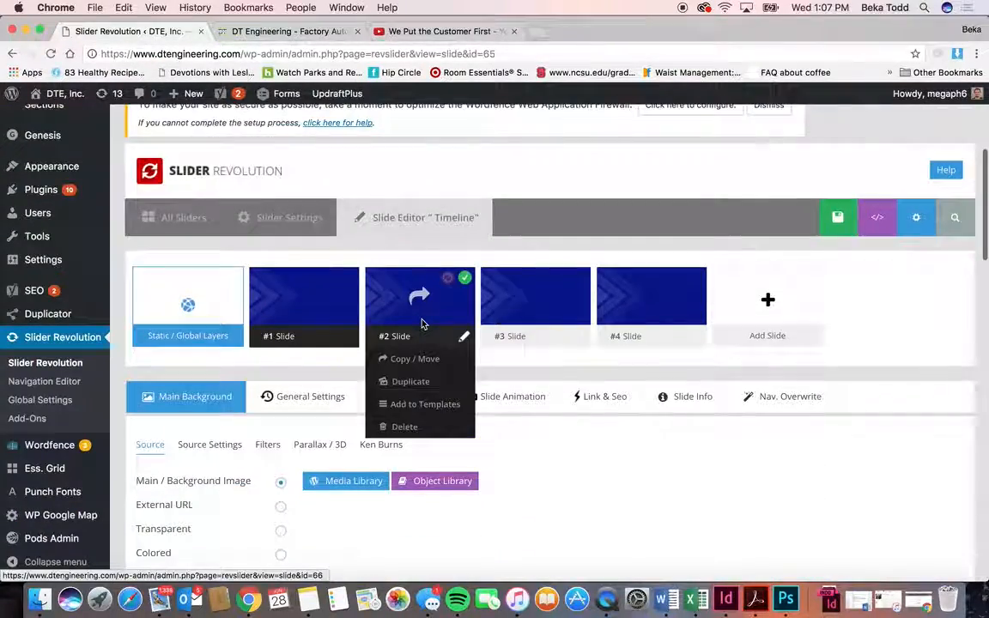
scroll(421, 323, "down", 10)
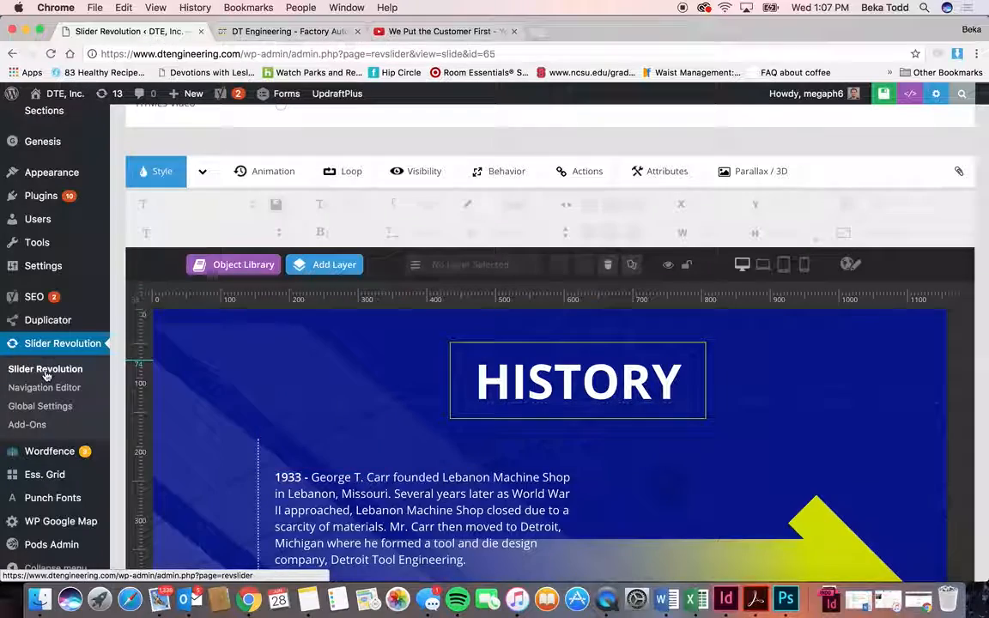
left_click(332, 478)
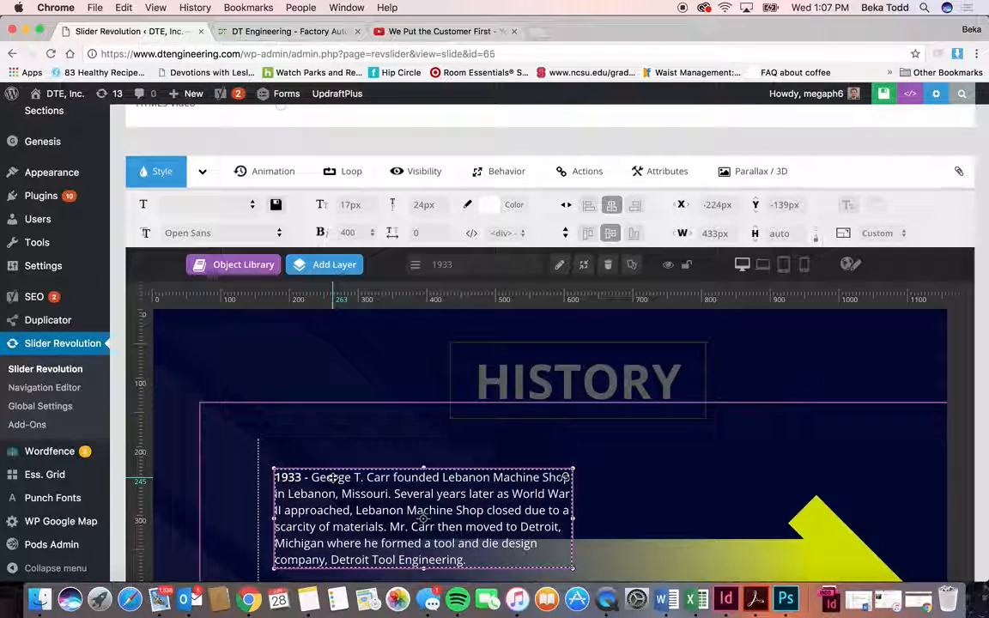
double_click(332, 478)
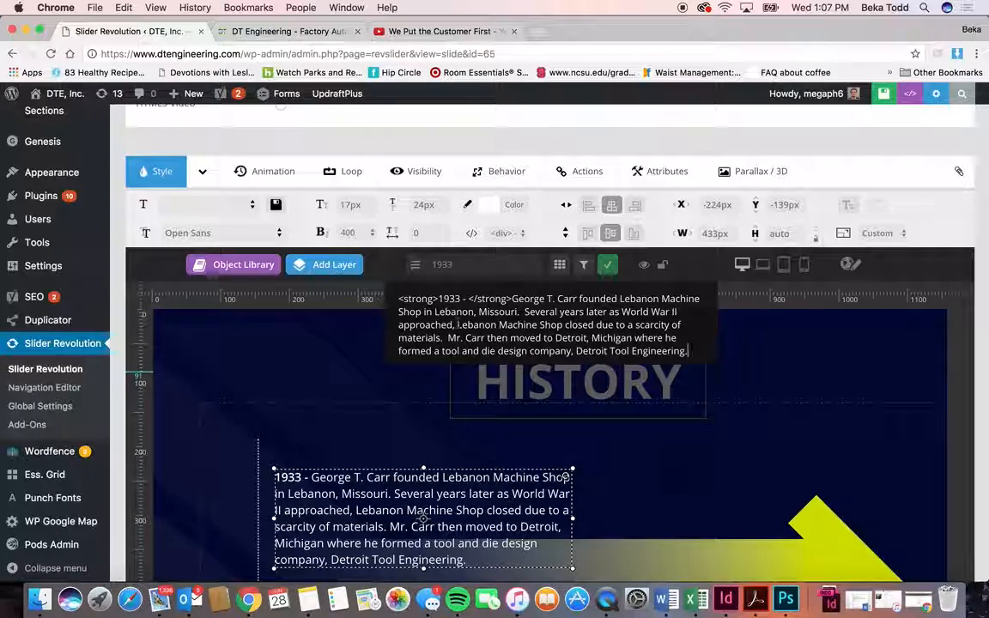
Return to the slider overview and look through the gallery, including the options for adding or importing a slider
left_click(63, 369)
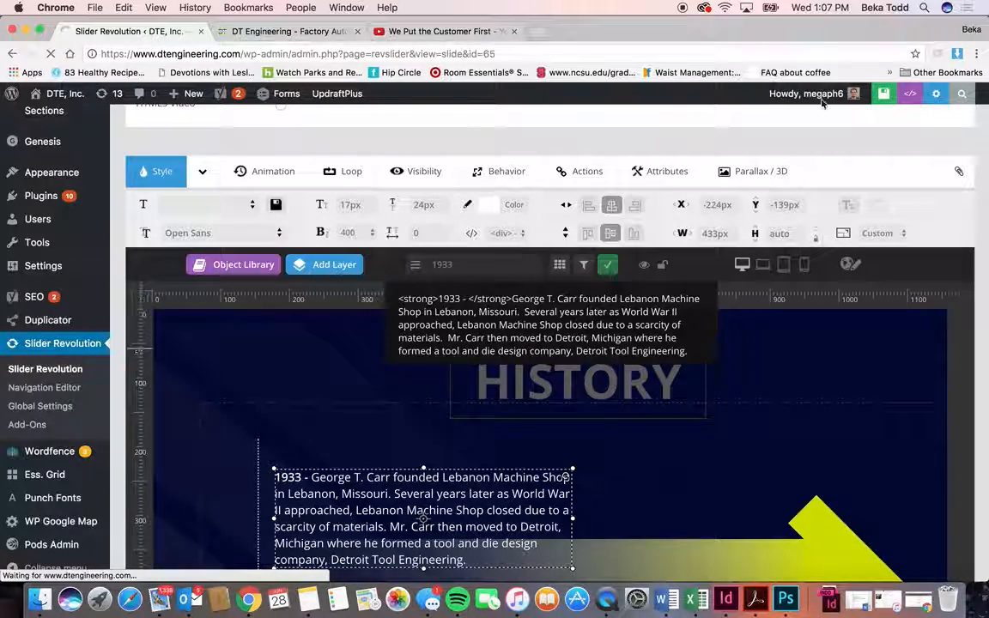
scroll(618, 294, "down", 5)
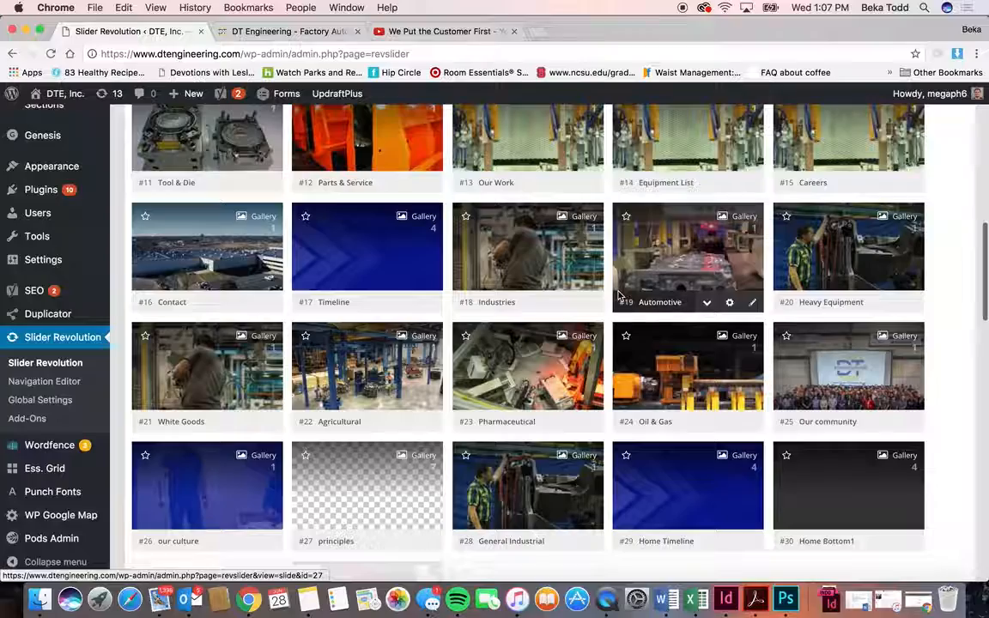
scroll(618, 294, "down", 3)
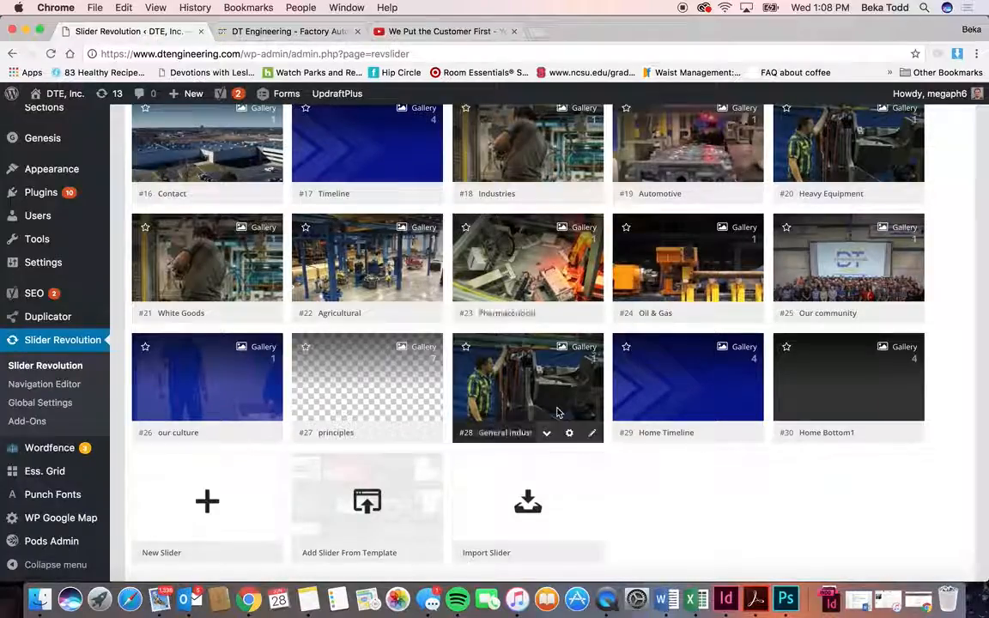
scroll(558, 411, "up", 10)
scroll(558, 413, "down", 10)
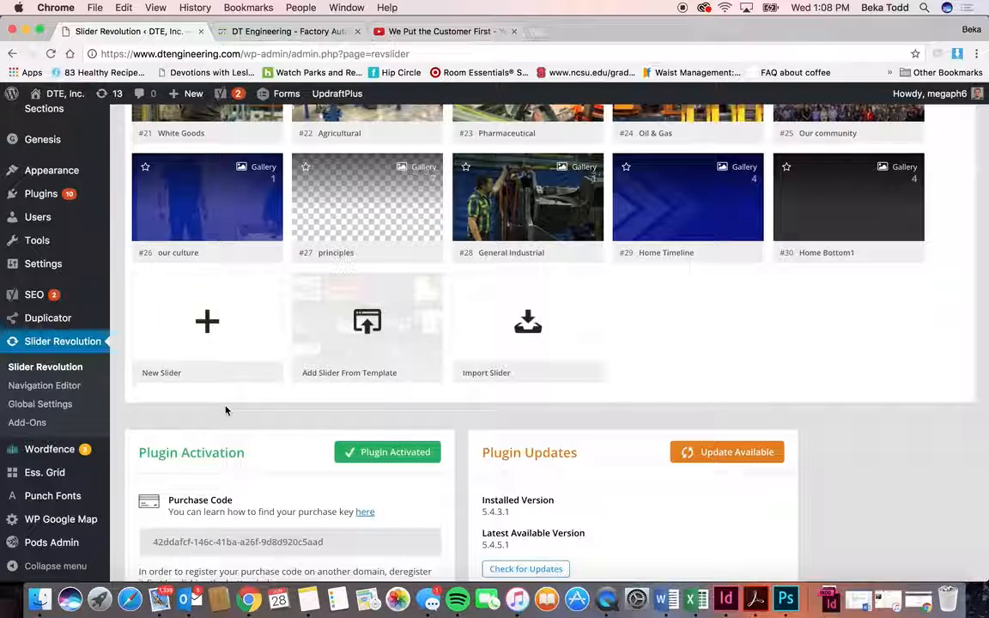
Open the Essential Grid overview, then the settings of the Our Work Videos grid, and look through its video items
mouse_move(54, 453)
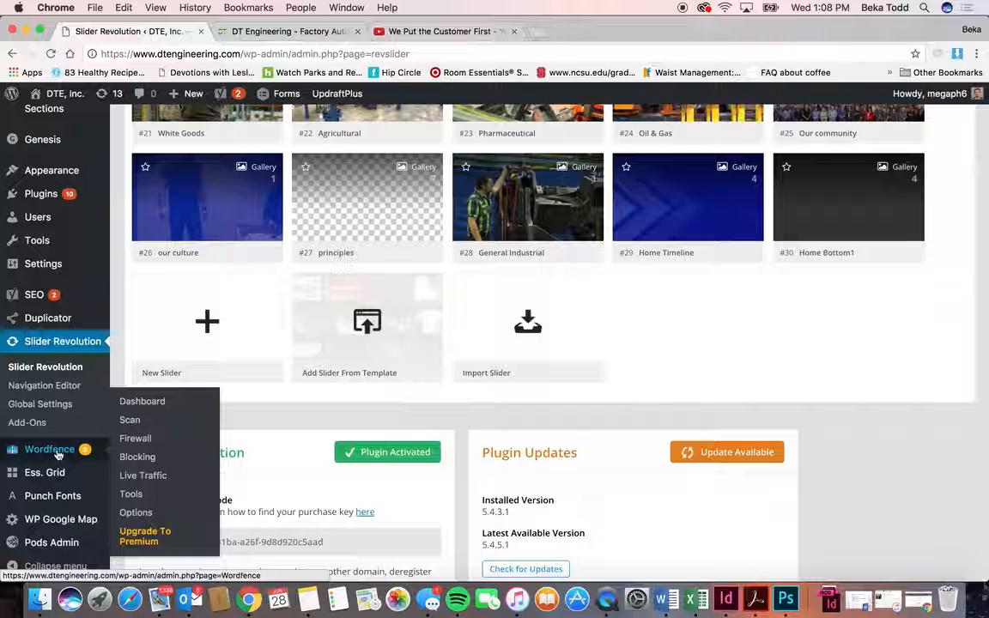
mouse_move(51, 478)
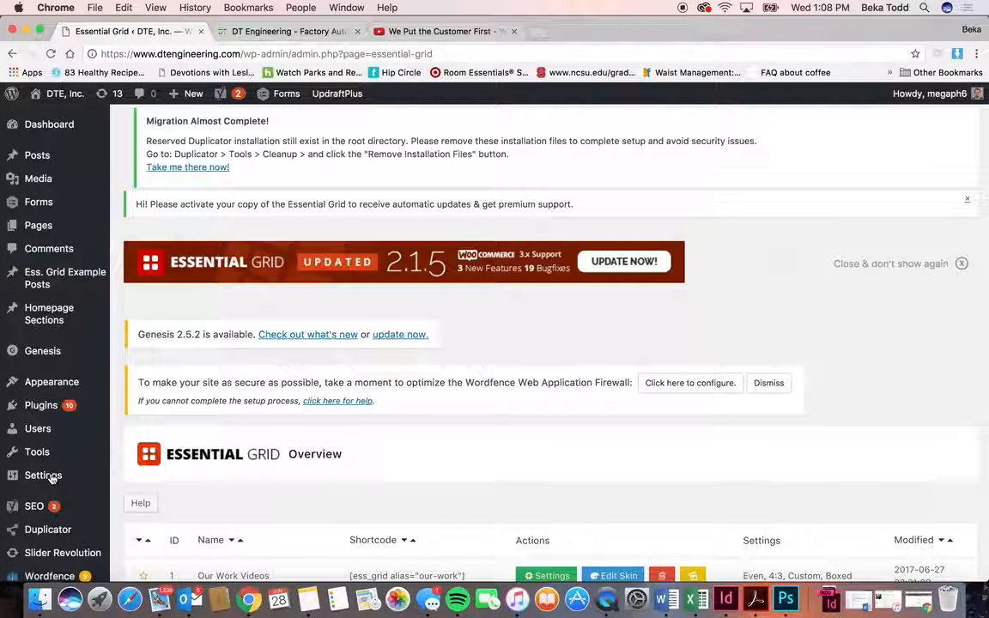
scroll(288, 538, "down", 4)
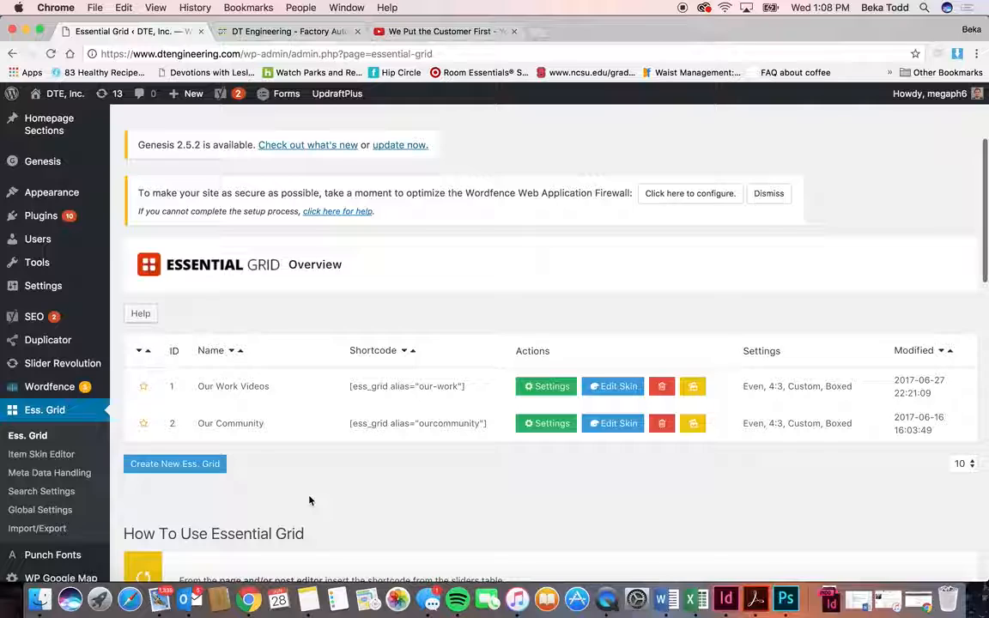
mouse_move(307, 97)
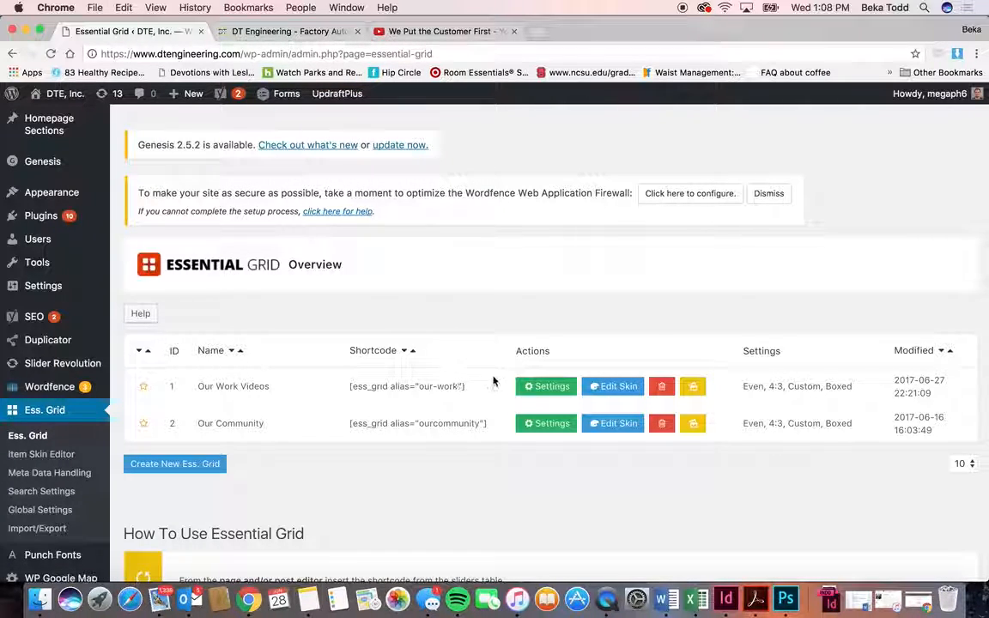
left_click(527, 387)
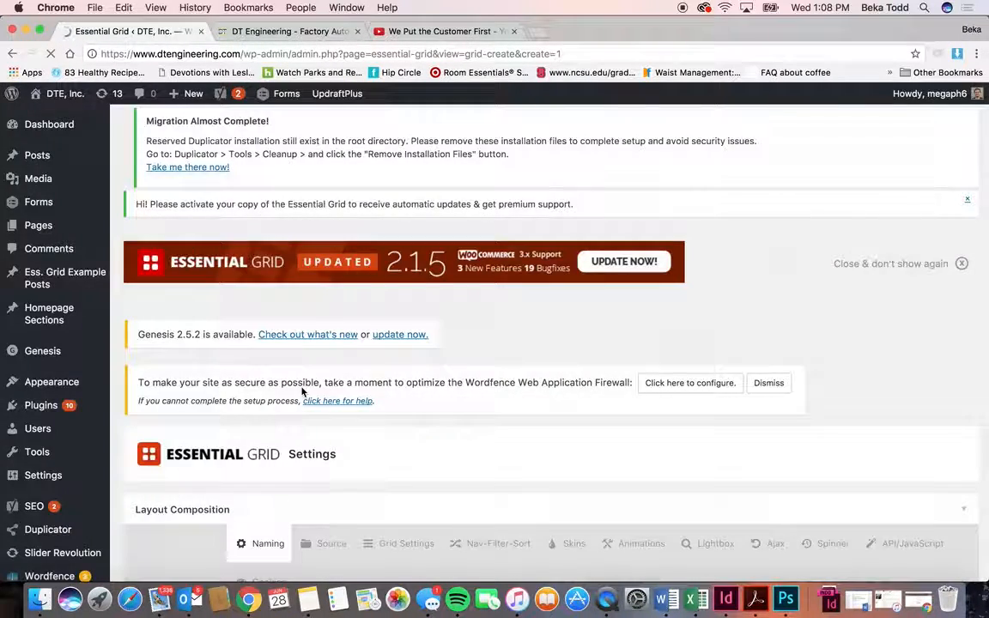
scroll(367, 420, "down", 10)
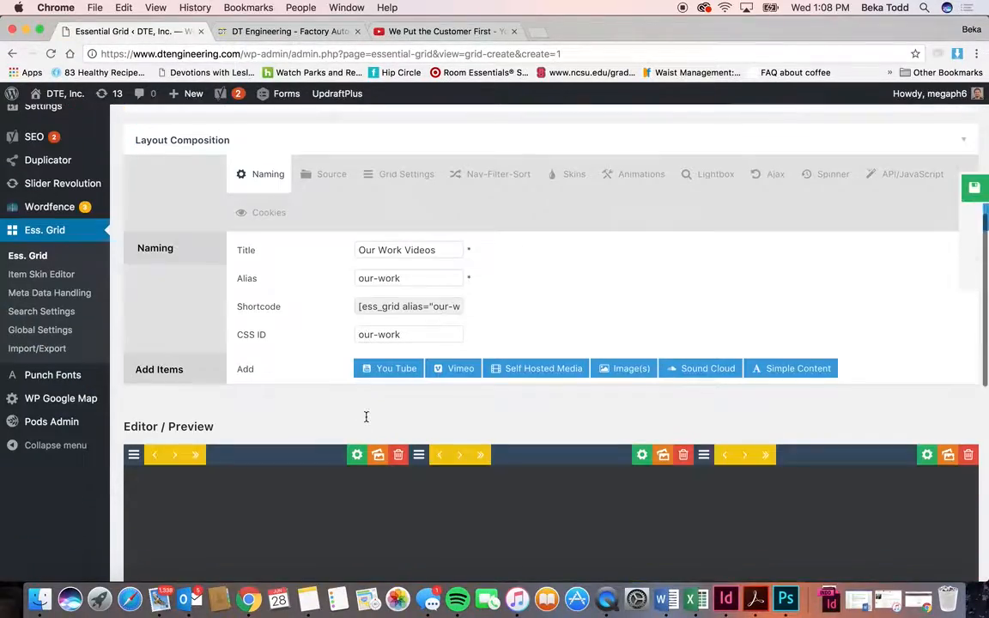
scroll(366, 417, "down", 5)
scroll(366, 422, "down", 6)
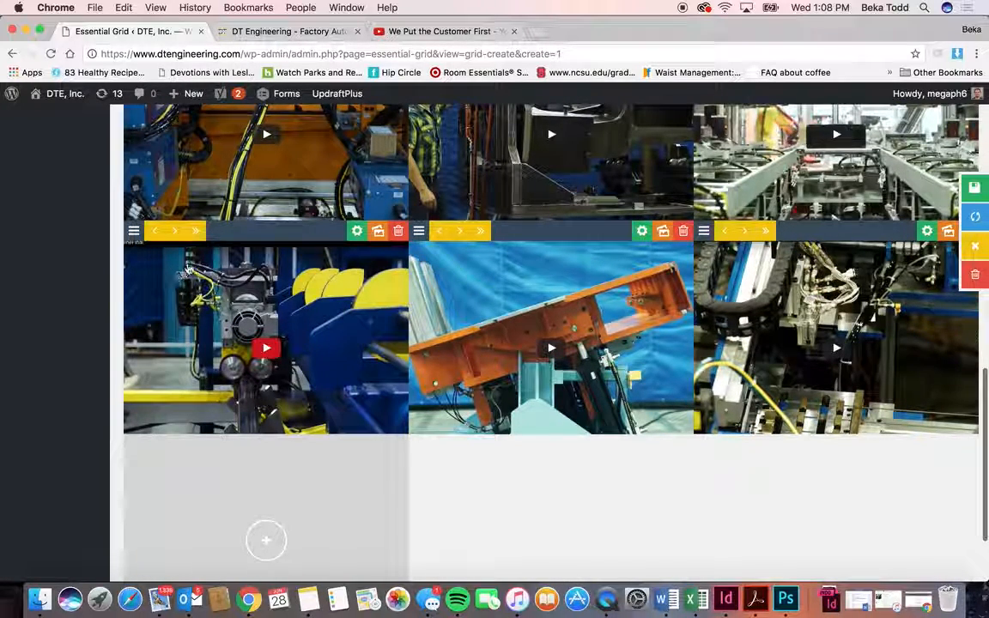
Play the first video in the grid's second row, then try to move the grid's first item
left_click(279, 274)
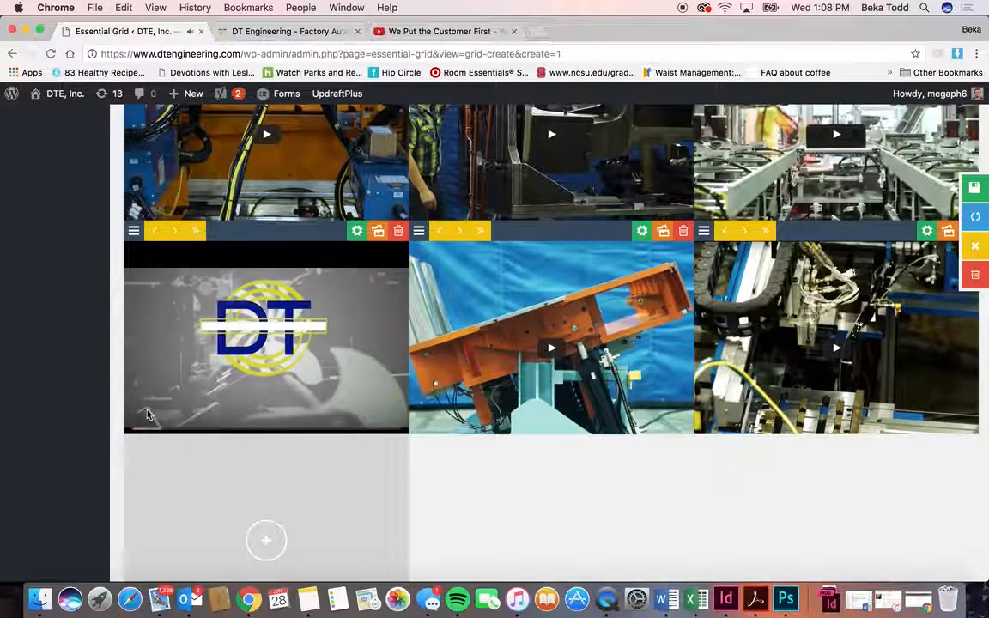
scroll(387, 281, "up", 5)
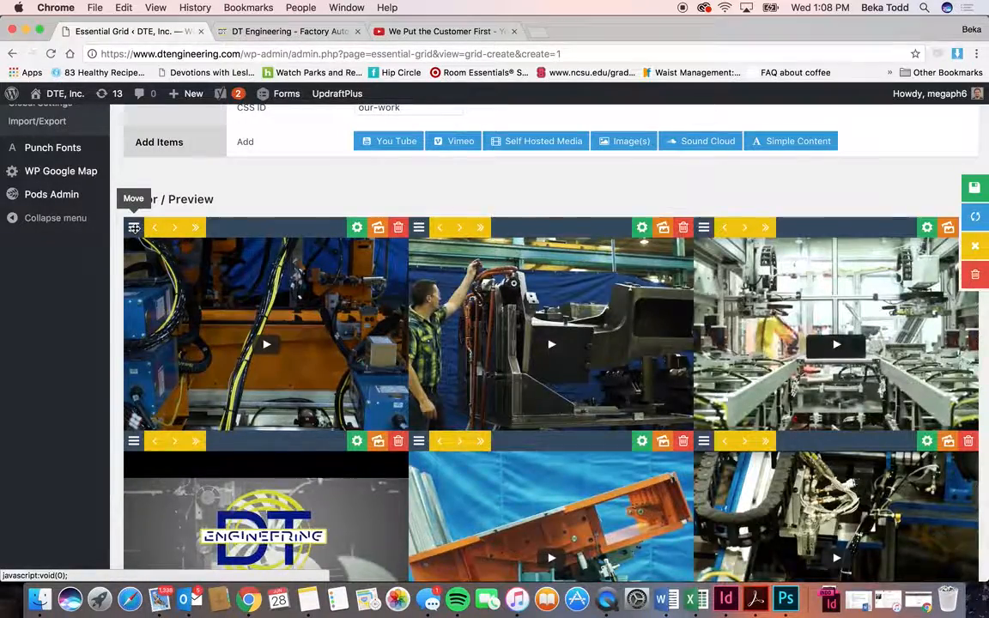
left_click_drag(134, 231, 115, 228)
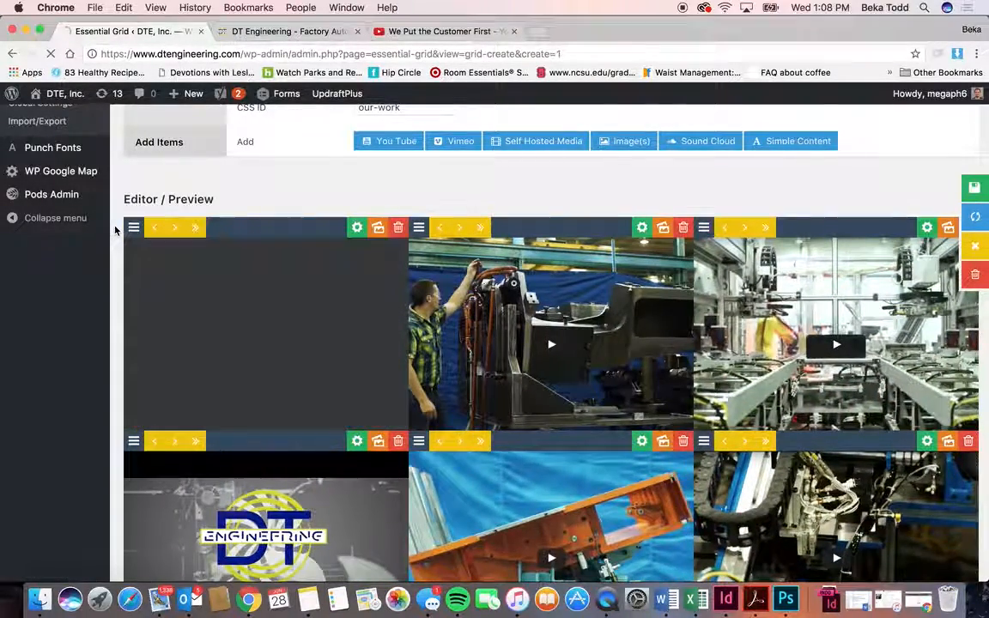
scroll(618, 243, "up", 5)
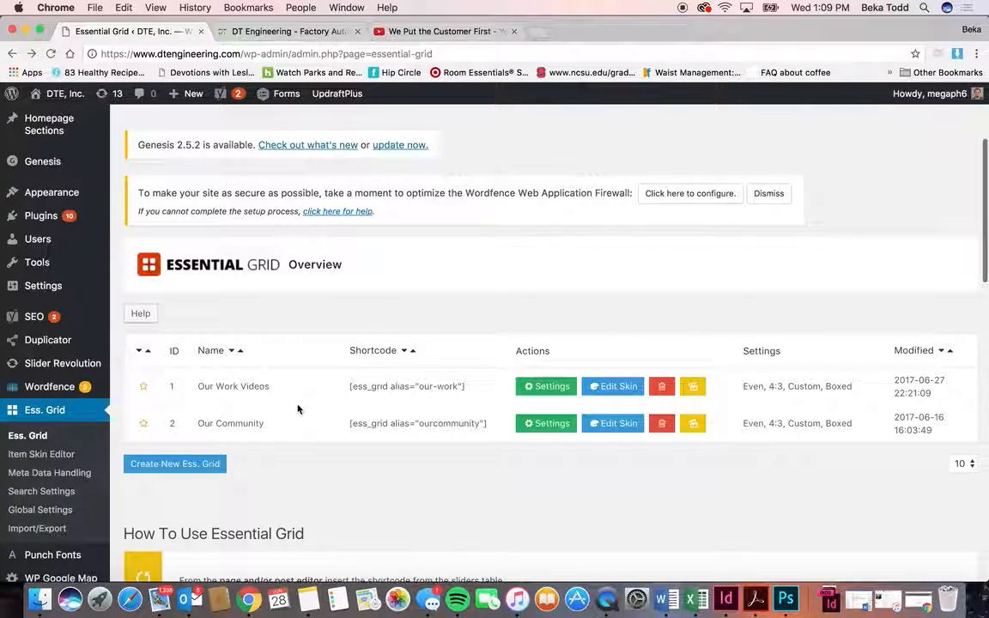
Open the Our Work Videos grid settings, look through the fields for adding a YouTube element, and close the form without adding one
left_click(541, 391)
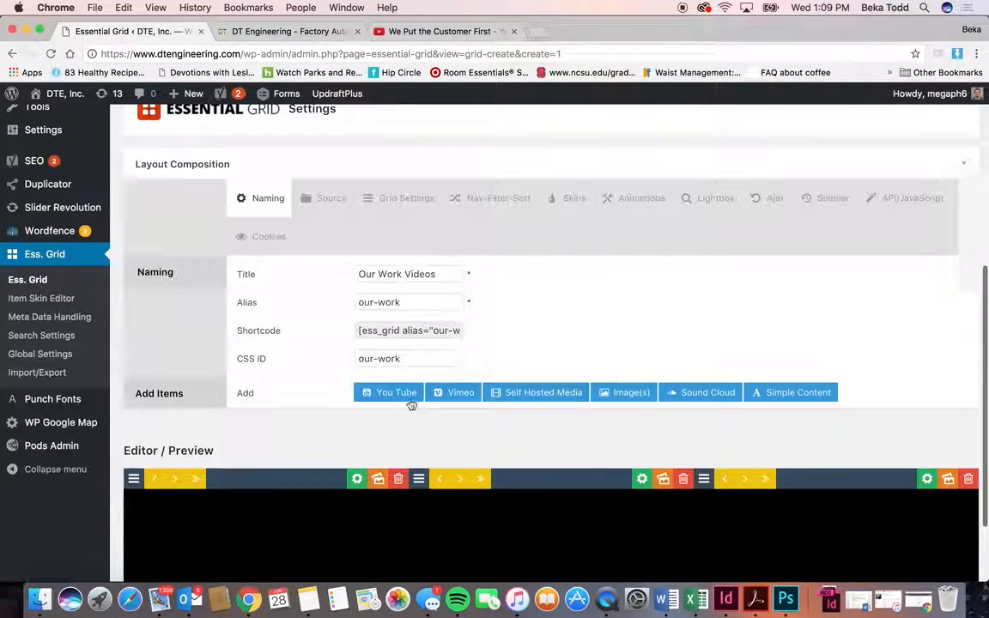
left_click(397, 394)
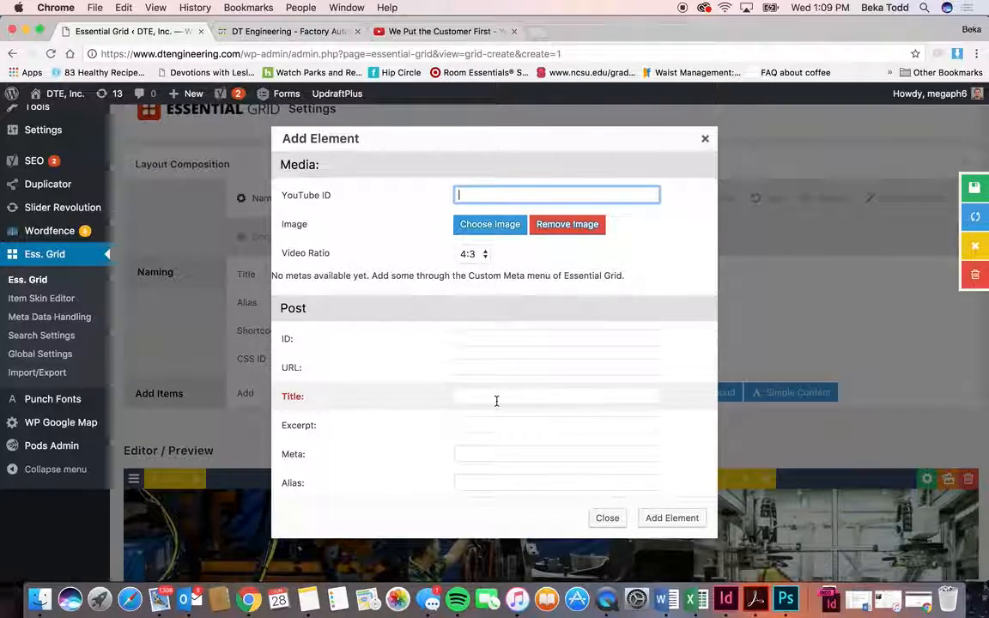
scroll(575, 400, "down", 10)
scroll(575, 400, "down", 10)
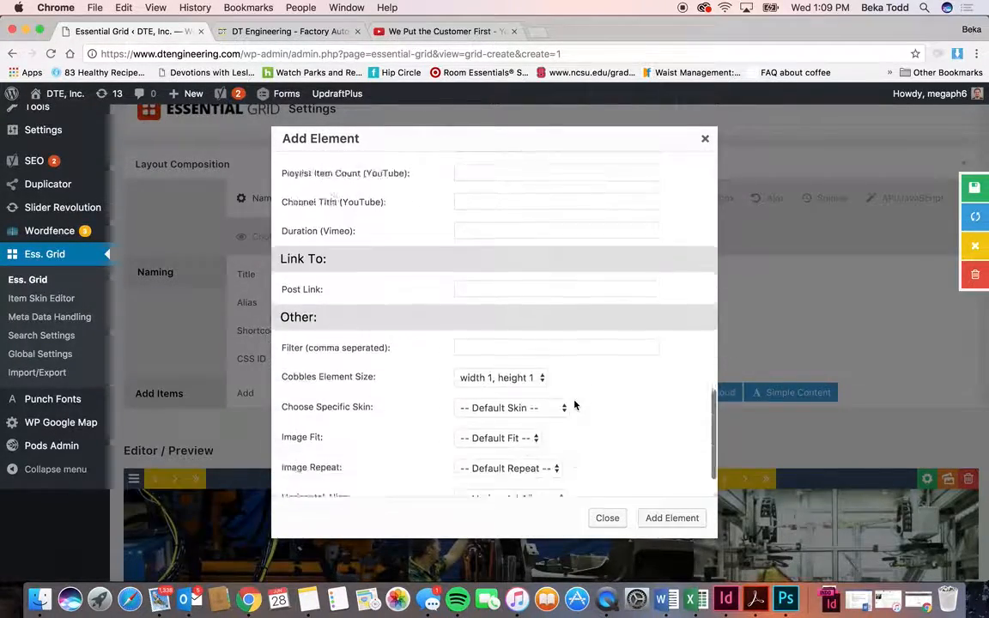
scroll(574, 404, "up", 10)
scroll(574, 404, "up", 8)
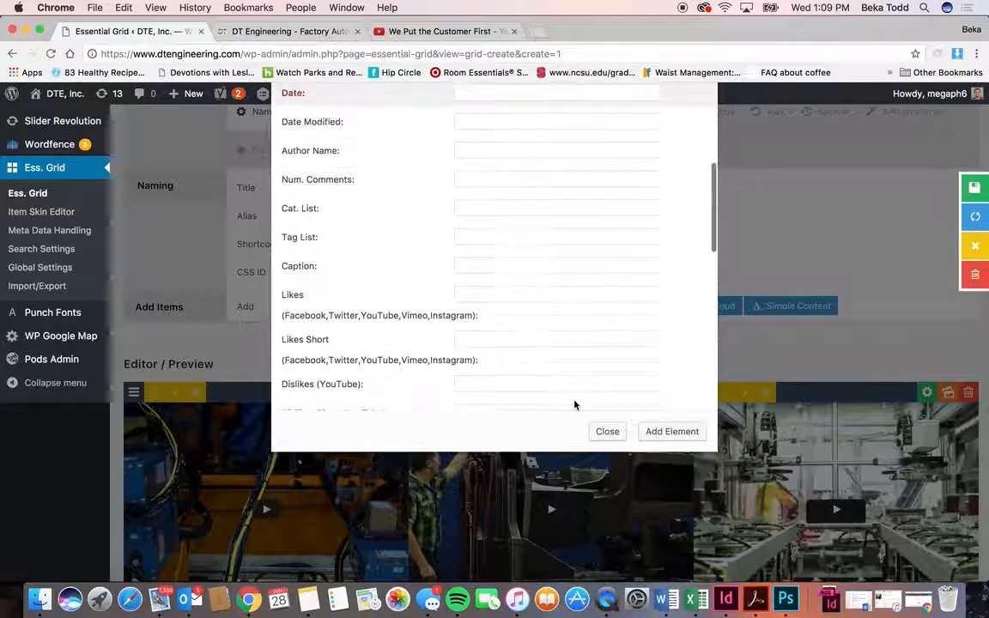
scroll(575, 400, "up", 8)
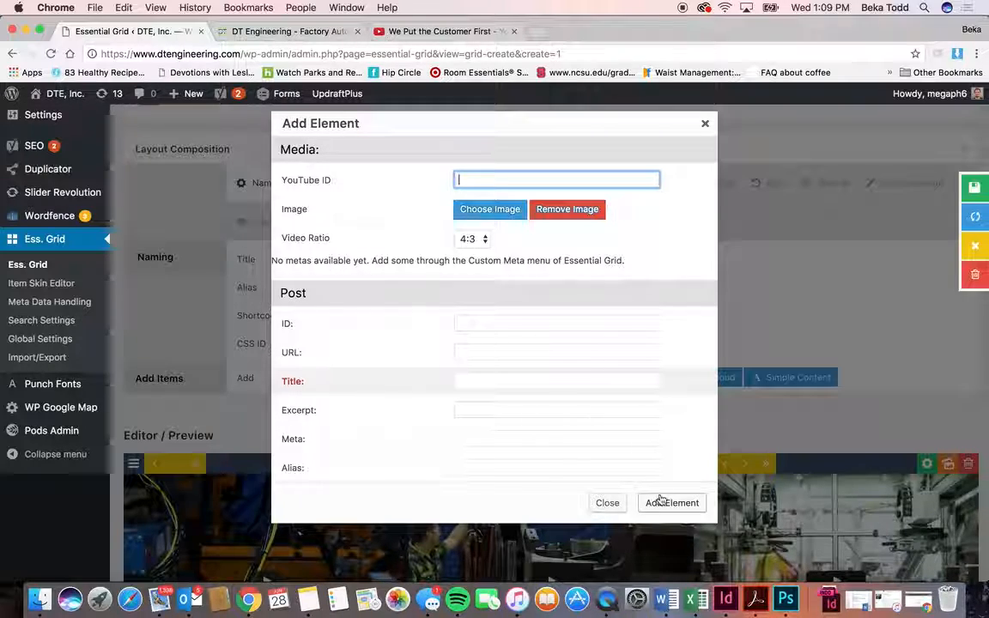
left_click(705, 123)
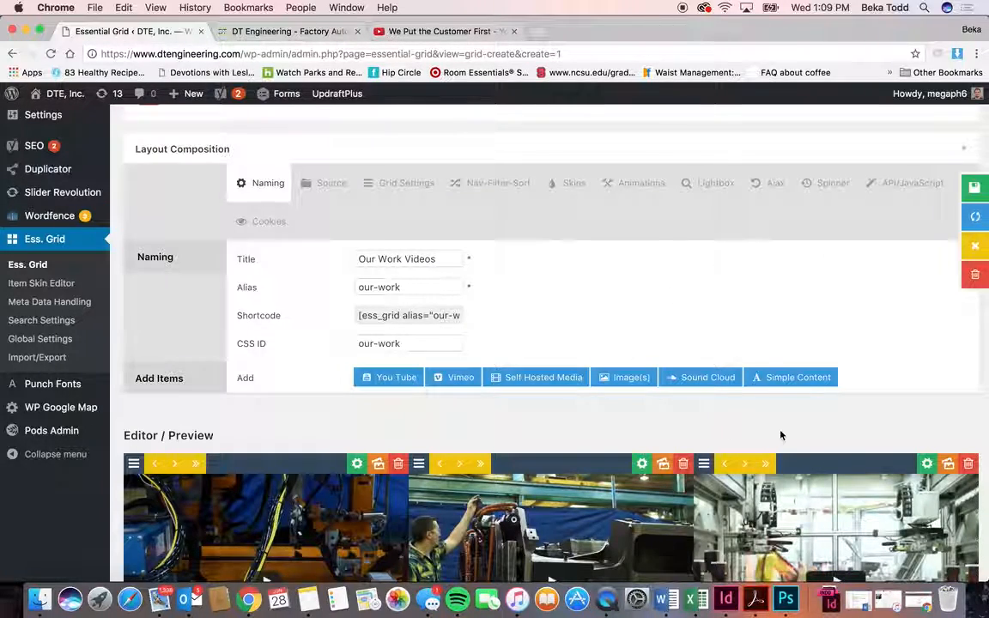
Return to the Essential Grid overview and open the settings of the Our Community grid with its item preview
scroll(750, 343, "down", 12)
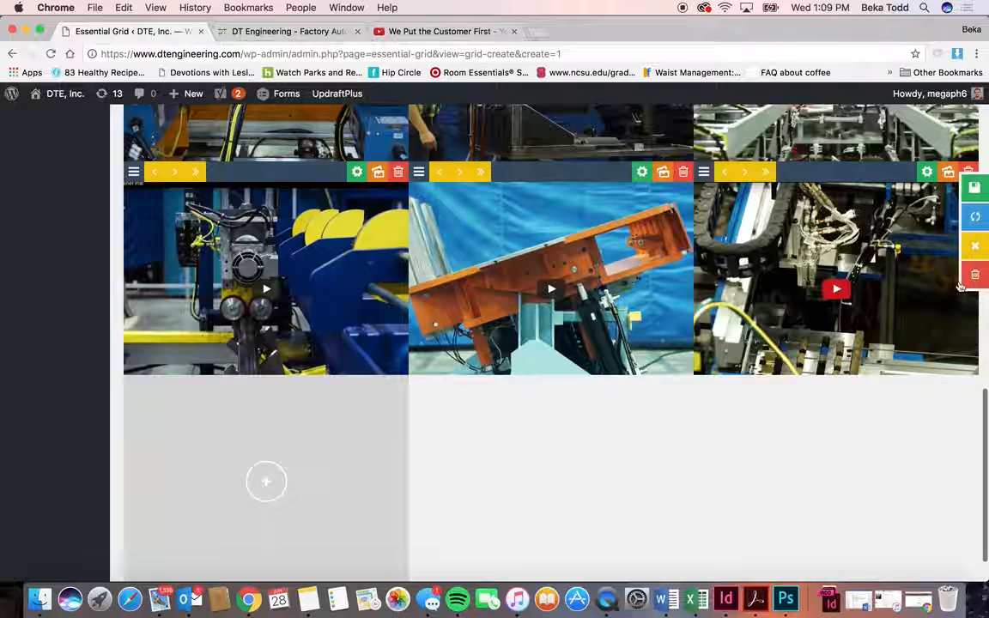
scroll(558, 269, "up", 10)
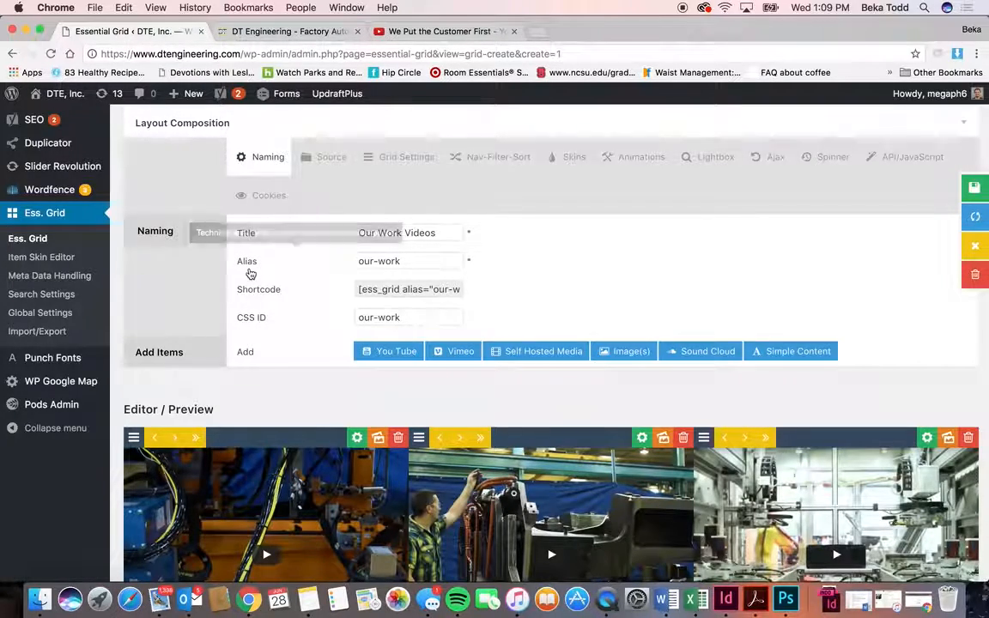
left_click(39, 241)
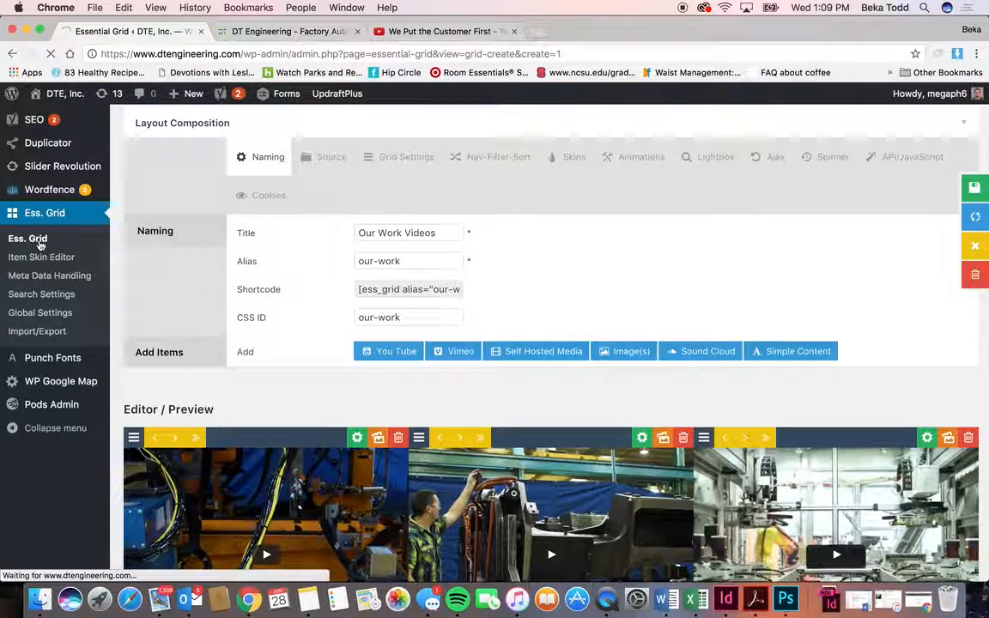
scroll(327, 448, "down", 3)
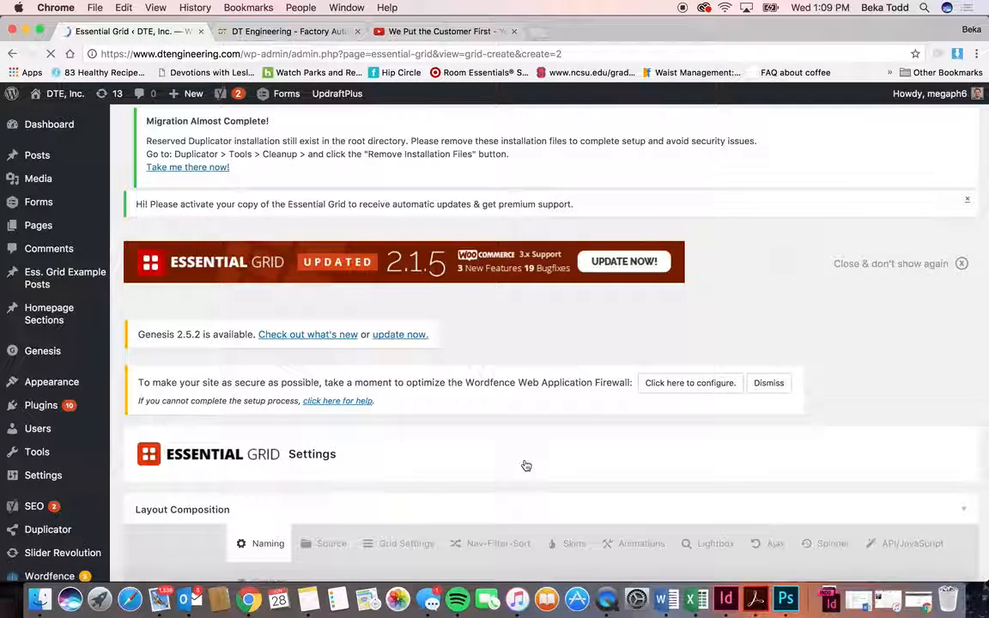
scroll(527, 466, "down", 5)
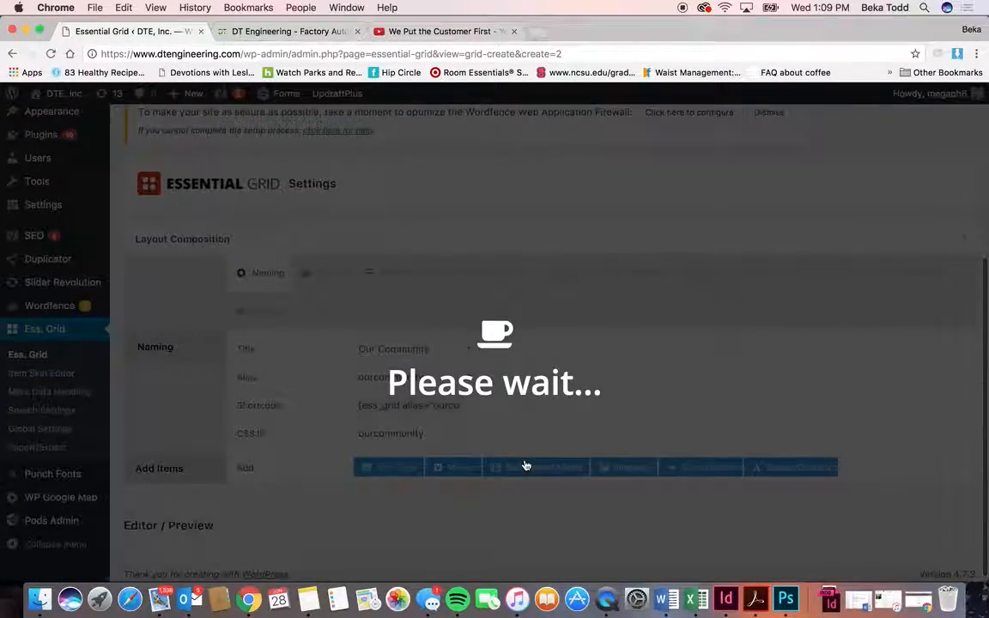
scroll(526, 465, "down", 2)
scroll(526, 466, "down", 5)
scroll(526, 465, "up", 3)
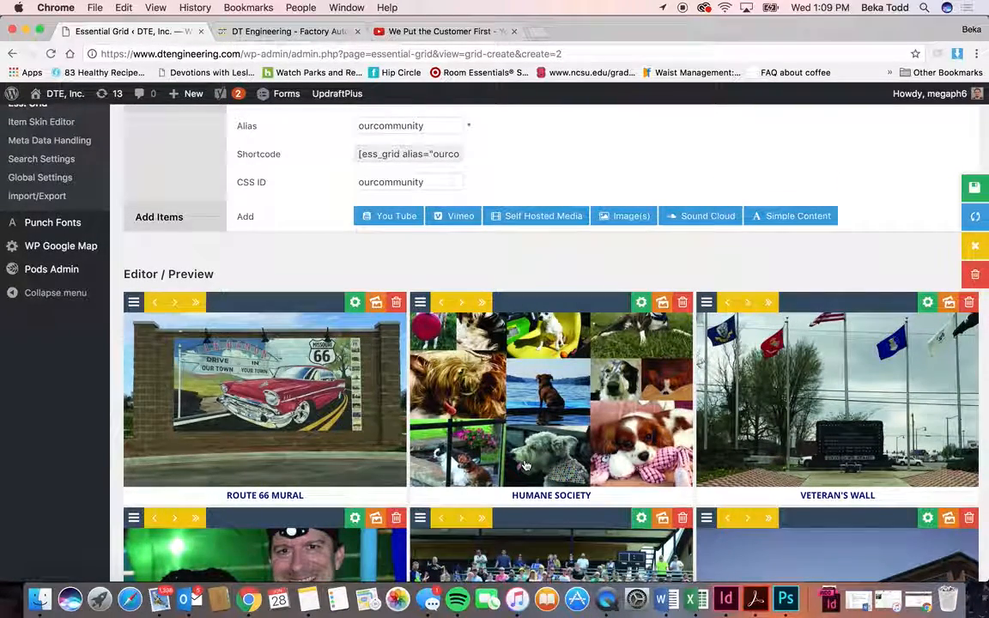
Open the form for adding a single image to the Our Community grid, look through its fields, and close it
left_click(623, 215)
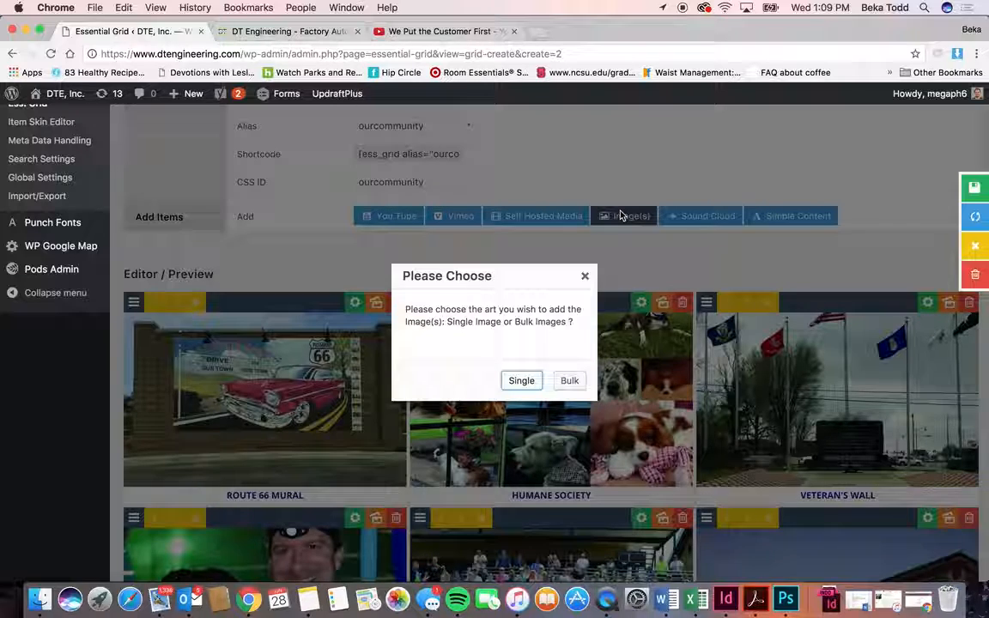
left_click(521, 381)
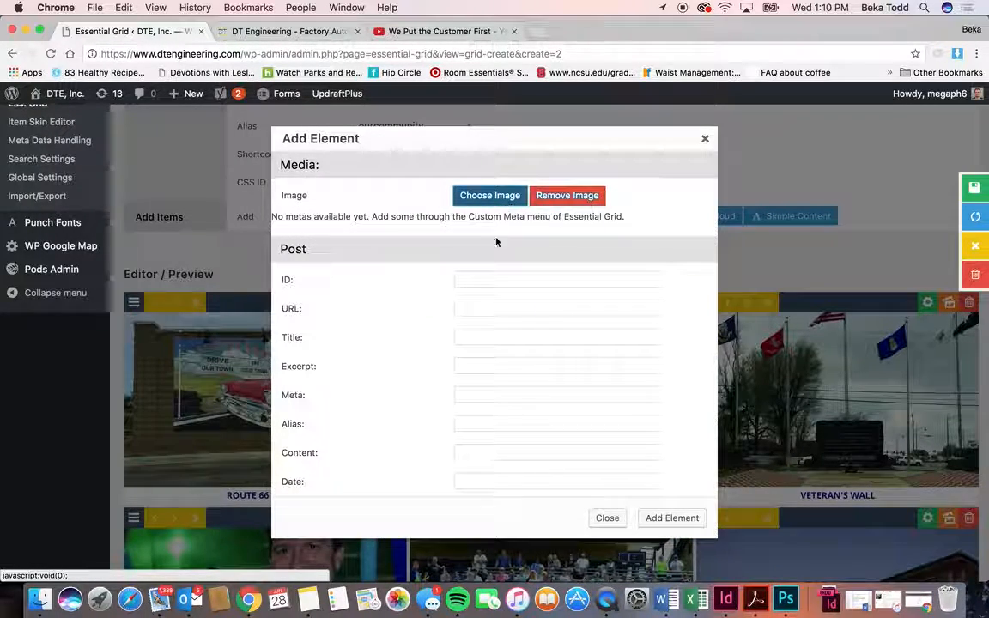
scroll(484, 365, "down", 5)
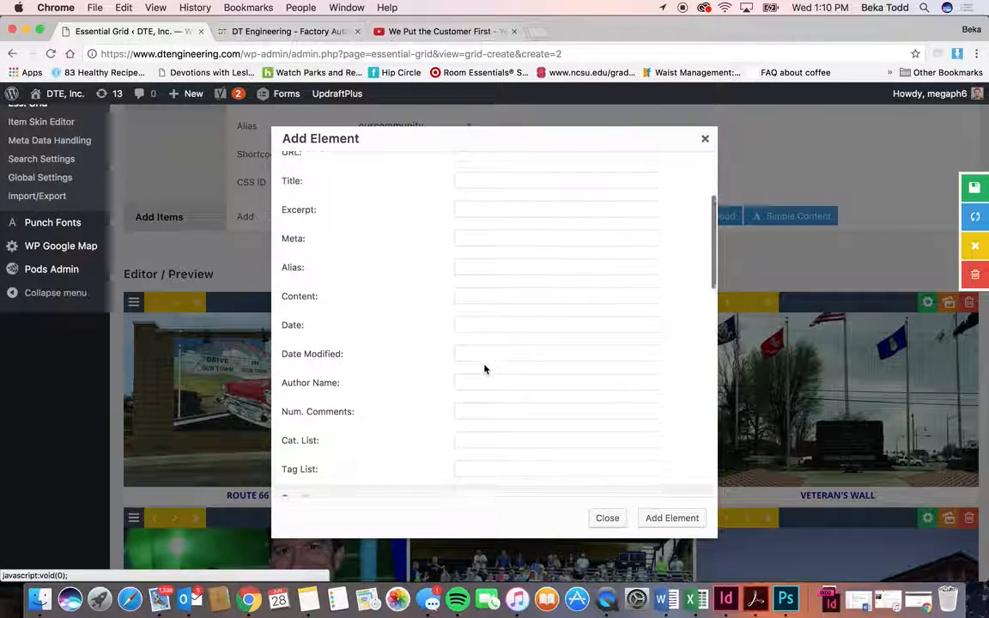
scroll(484, 369, "down", 2)
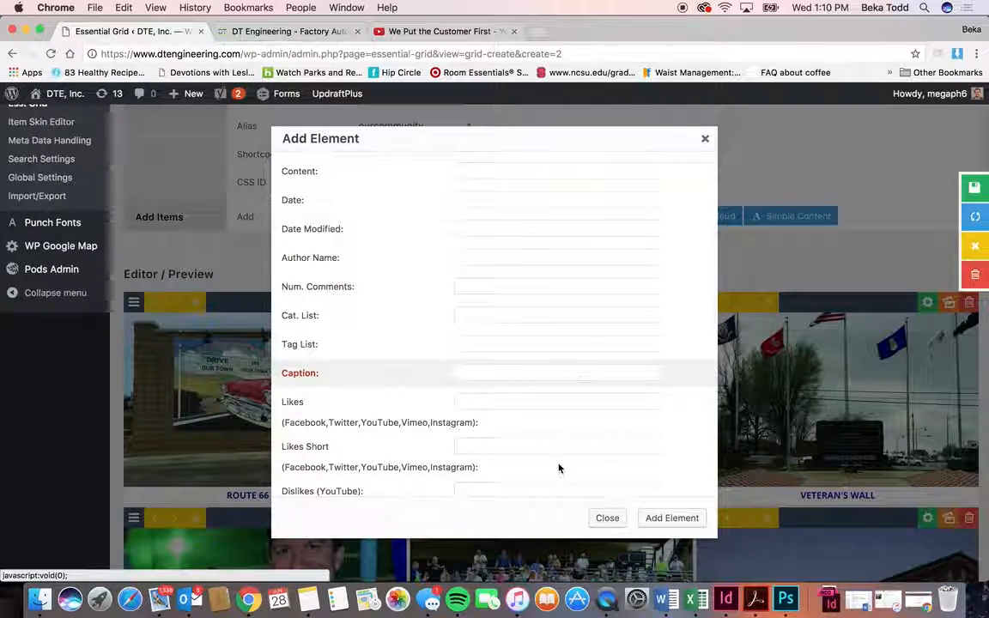
scroll(558, 467, "down", 3)
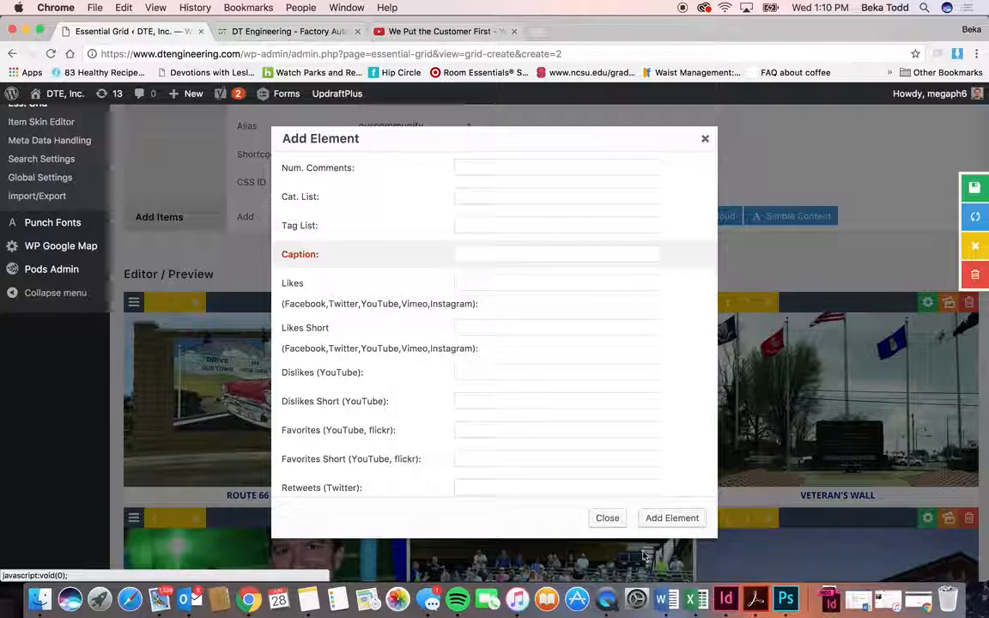
left_click(608, 519)
Look through the captioned image items in the Our Community grid's editor preview
scroll(661, 430, "down", 5)
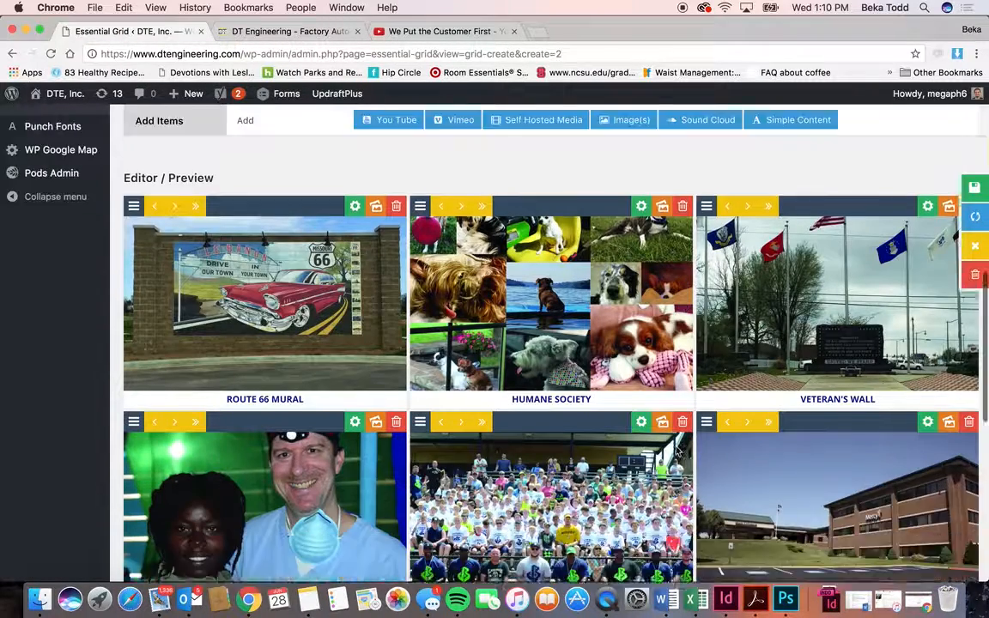
scroll(636, 373, "down", 5)
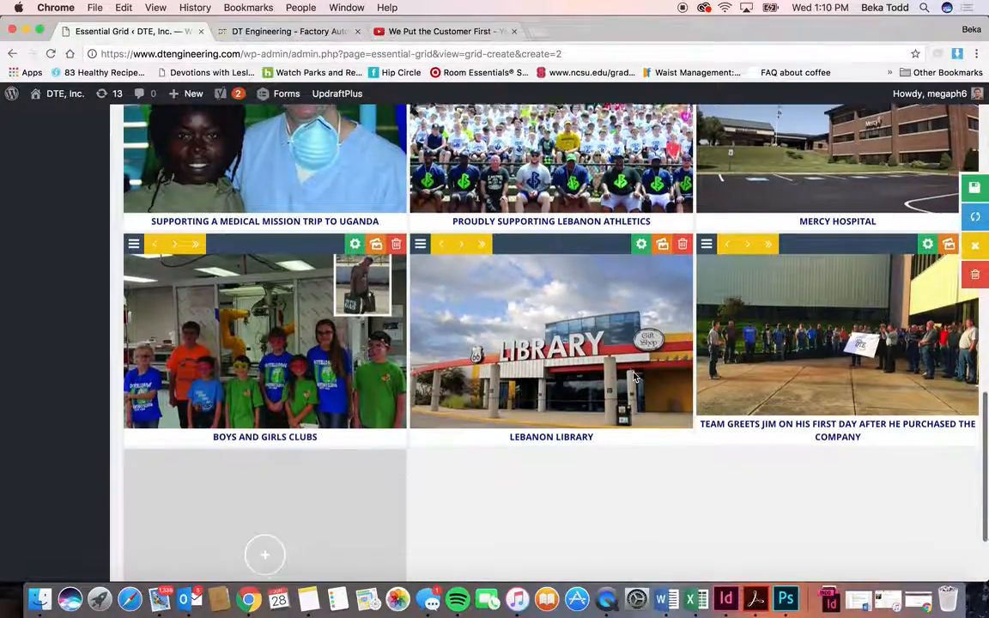
scroll(633, 376, "up", 4)
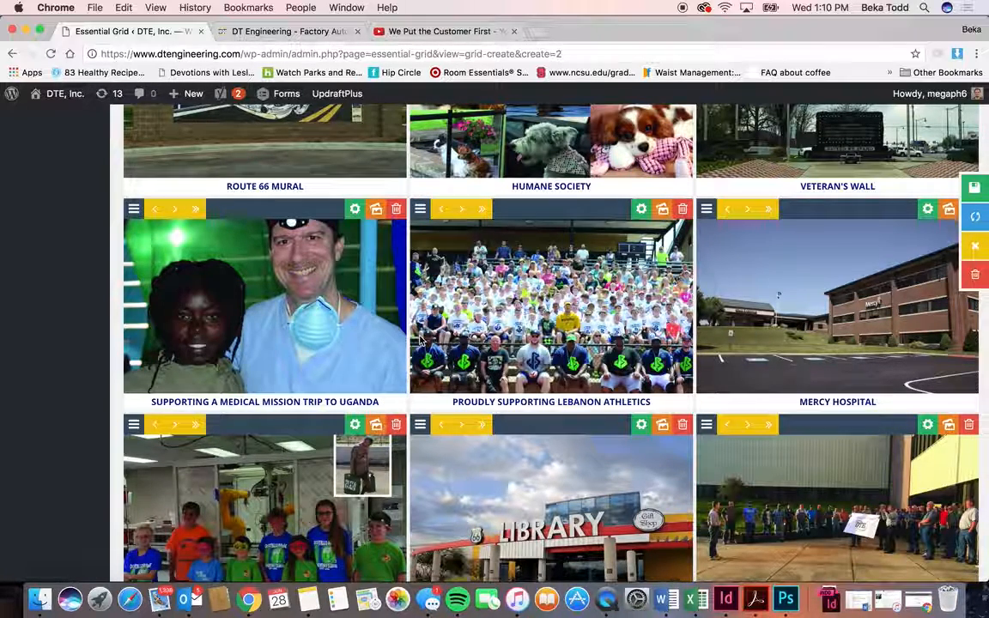
scroll(367, 329, "down", 2)
scroll(468, 176, "up", 5)
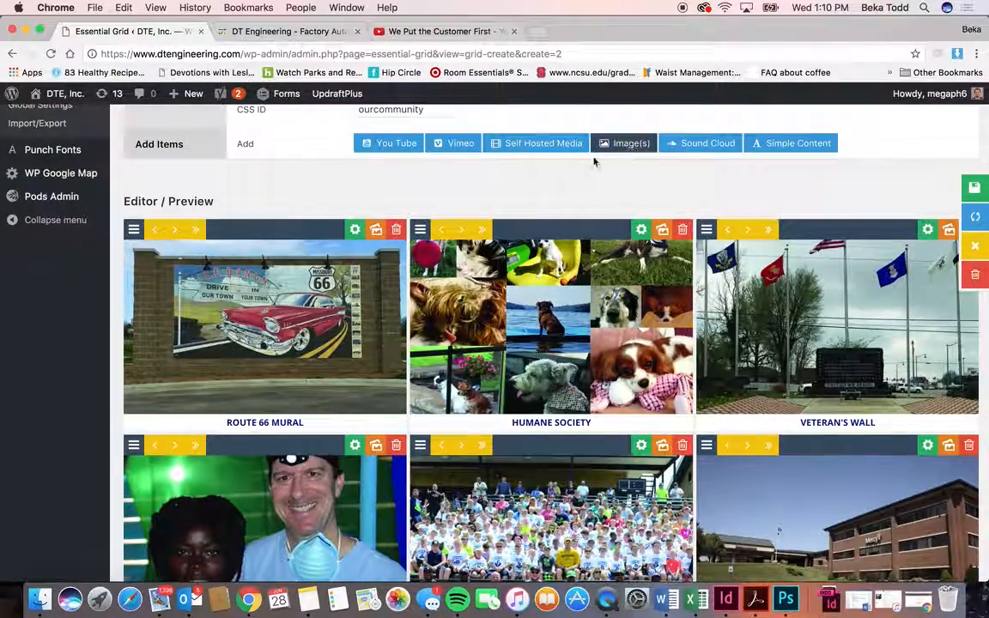
scroll(163, 220, "up", 3)
scroll(163, 221, "up", 1)
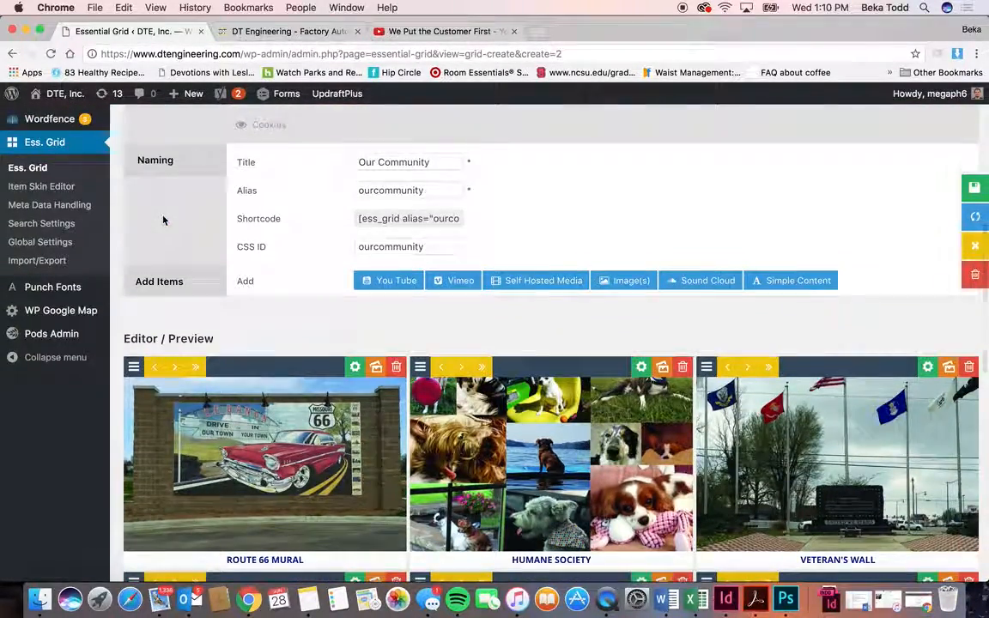
Open the WP Google Map plugin's overview, then its list of existing maps
left_click(73, 316)
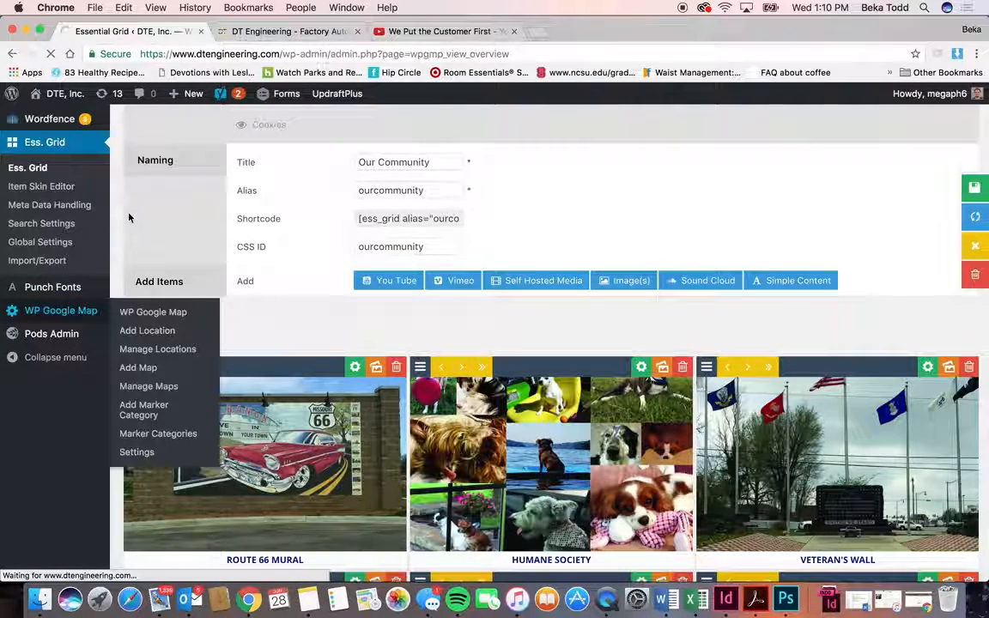
scroll(77, 343, "down", 5)
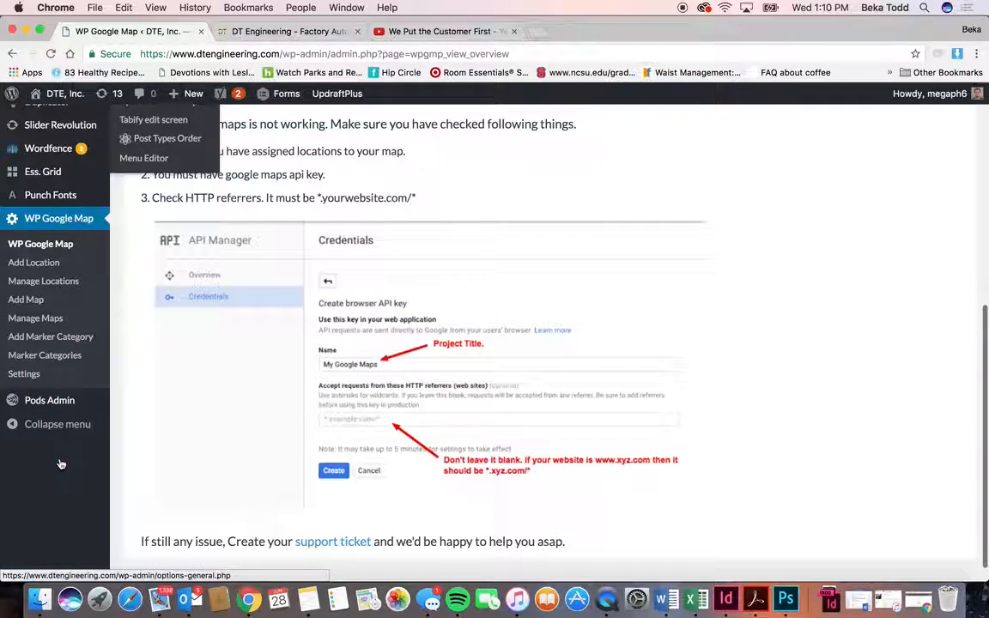
left_click(32, 317)
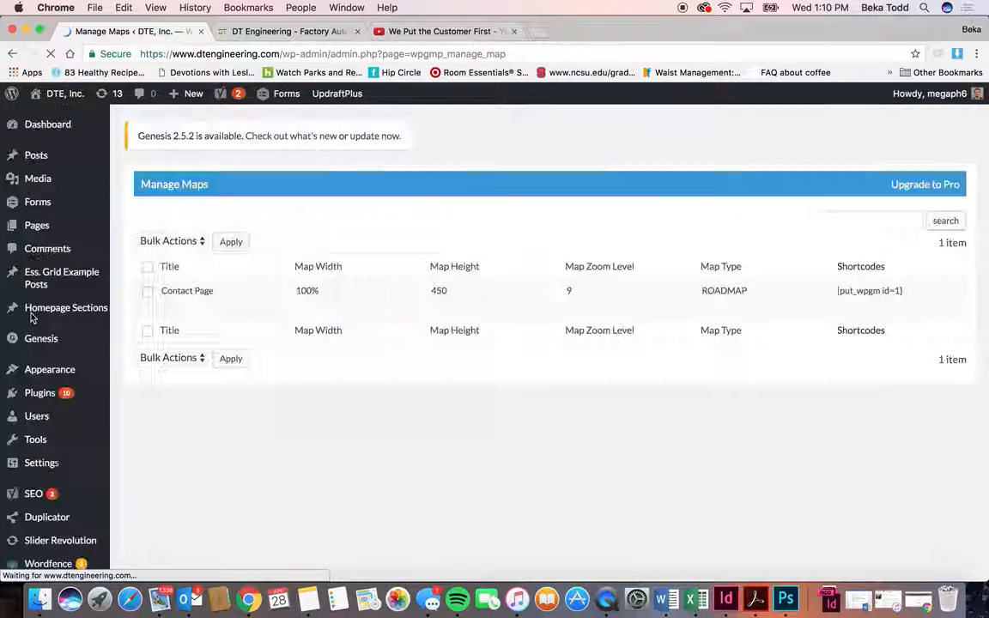
Open the live site's Contact page and examine the contact details, business hours, directions and embedded map
left_click(283, 31)
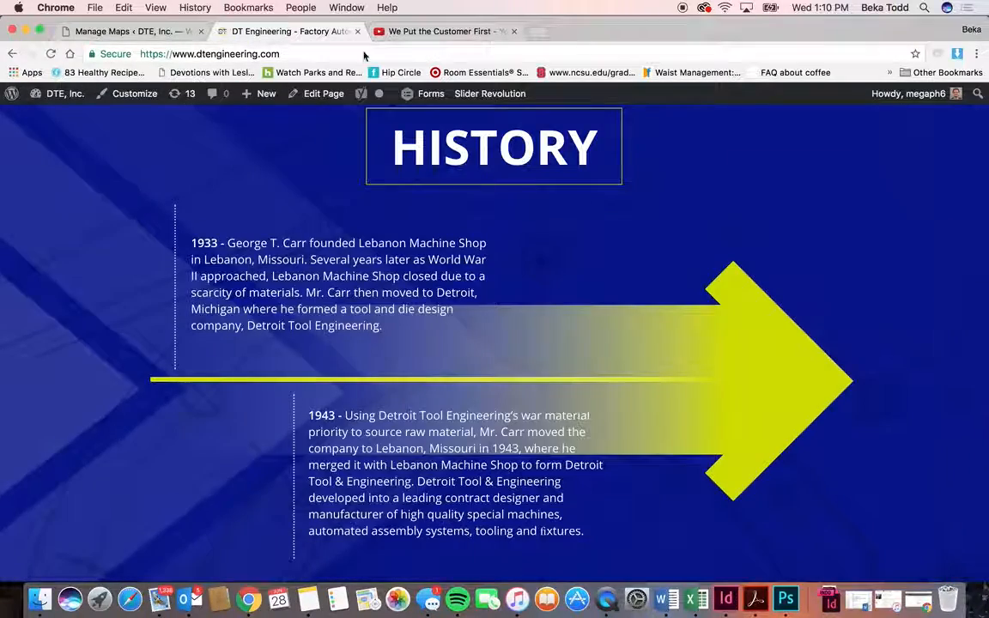
scroll(832, 219, "up", 10)
left_click(733, 154)
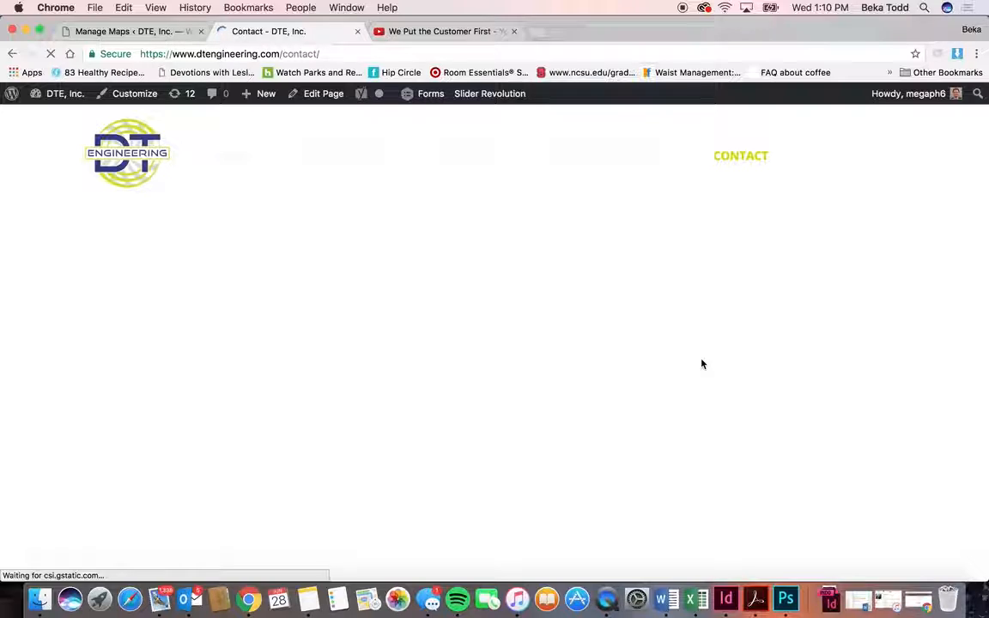
scroll(702, 364, "down", 5)
scroll(702, 364, "down", 3)
scroll(702, 364, "down", 2)
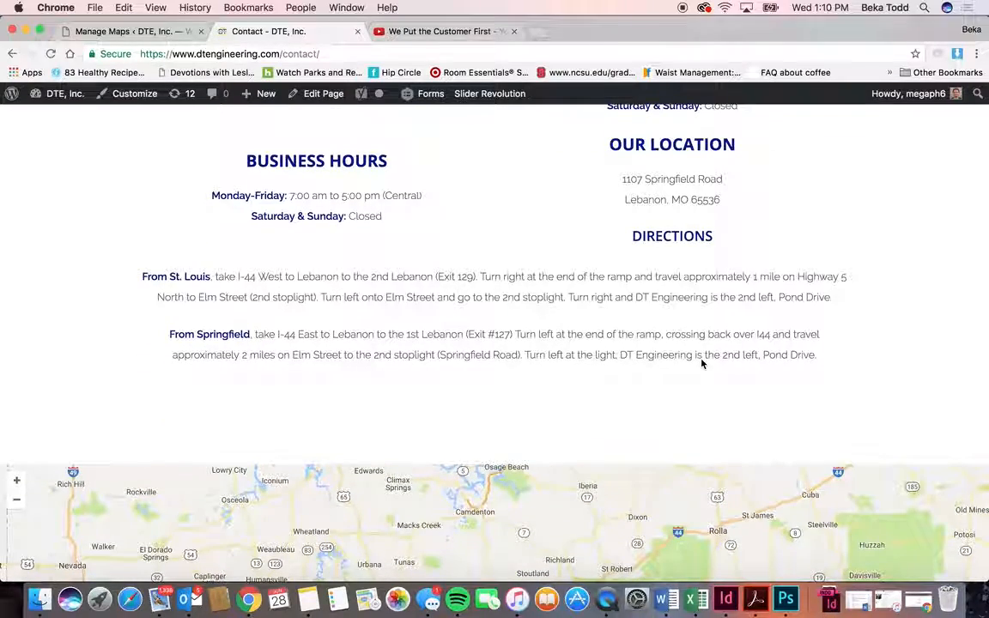
scroll(702, 364, "up", 7)
scroll(701, 364, "down", 3)
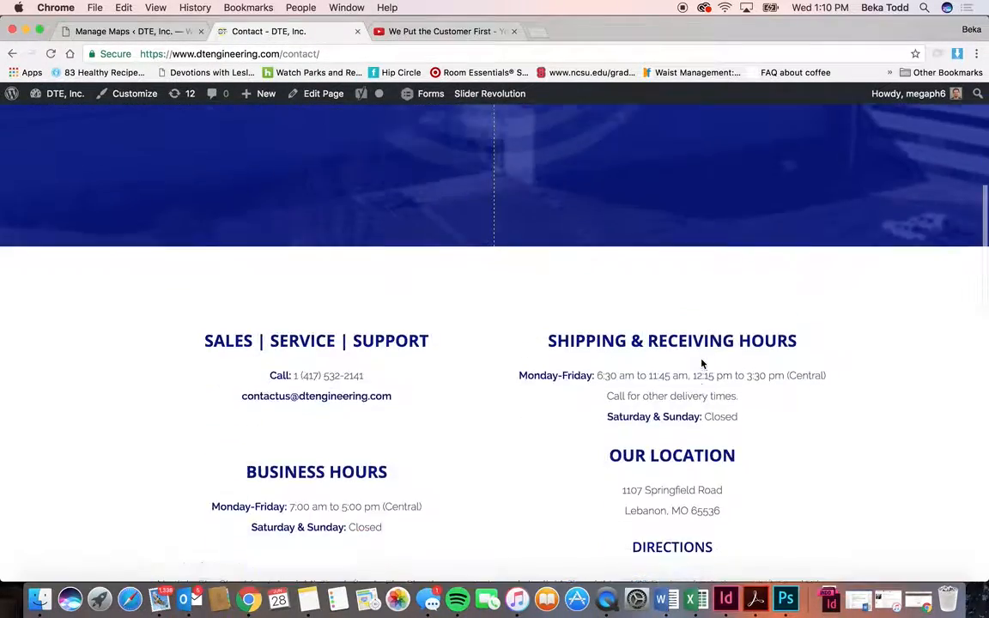
scroll(701, 364, "down", 3)
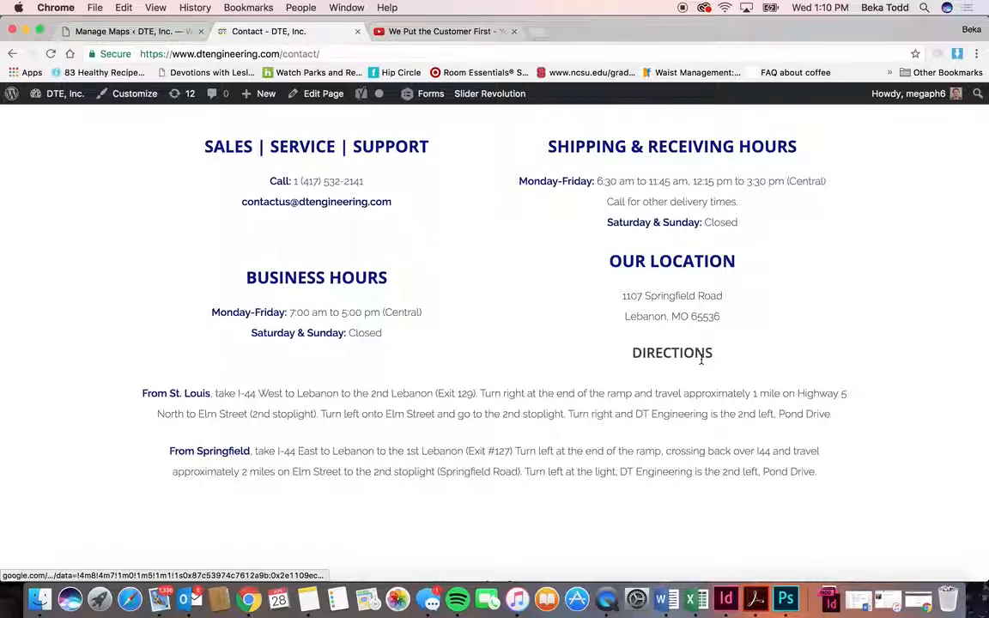
scroll(701, 364, "down", 7)
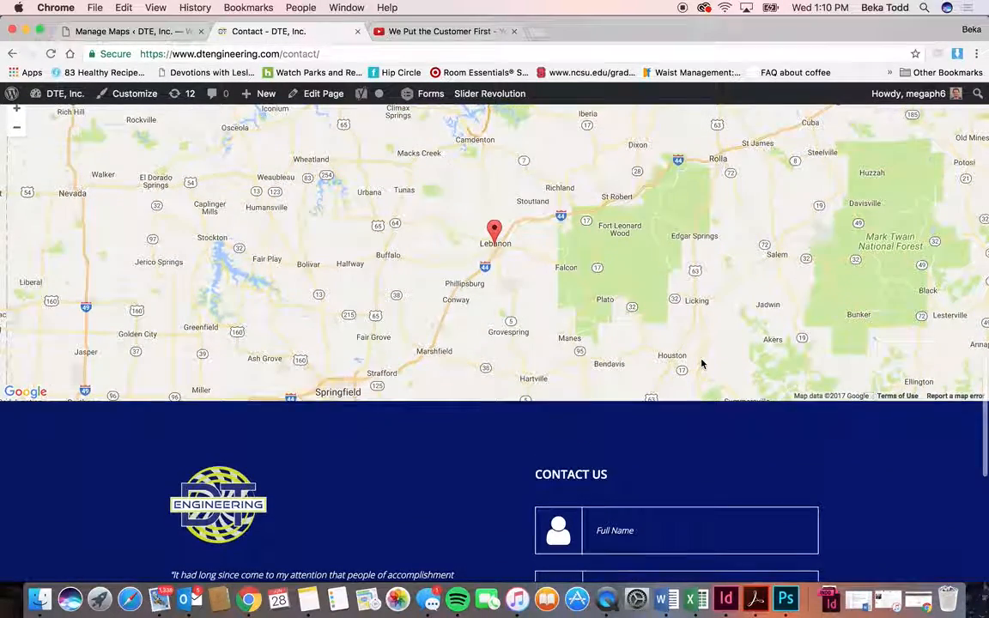
Open a new map location, search its address for 78, fill the fields from the suggested Boston address, and look through the remaining options
left_click(173, 32)
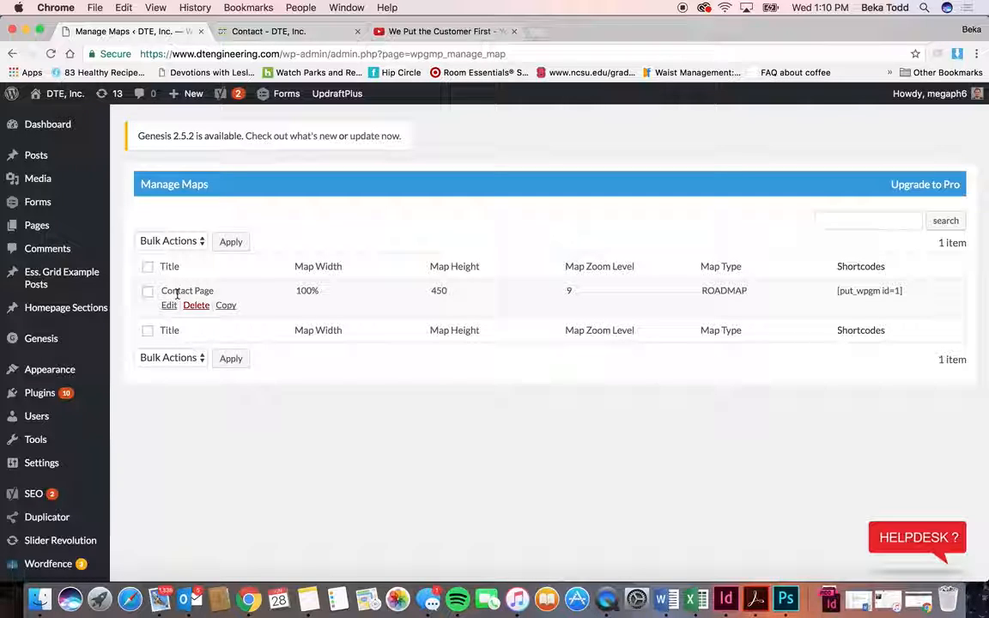
scroll(158, 314, "down", 5)
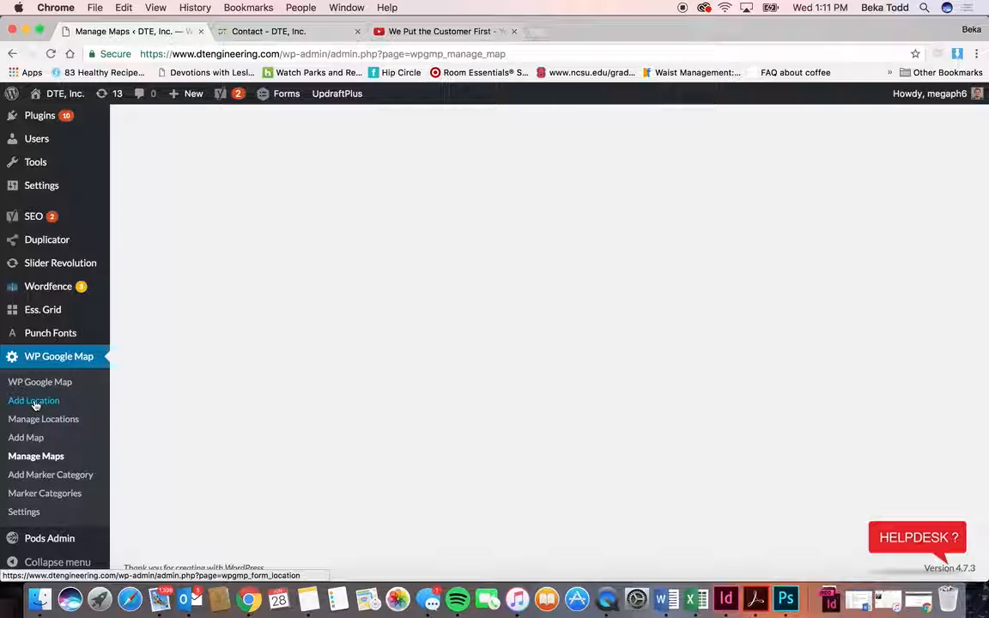
left_click(35, 402)
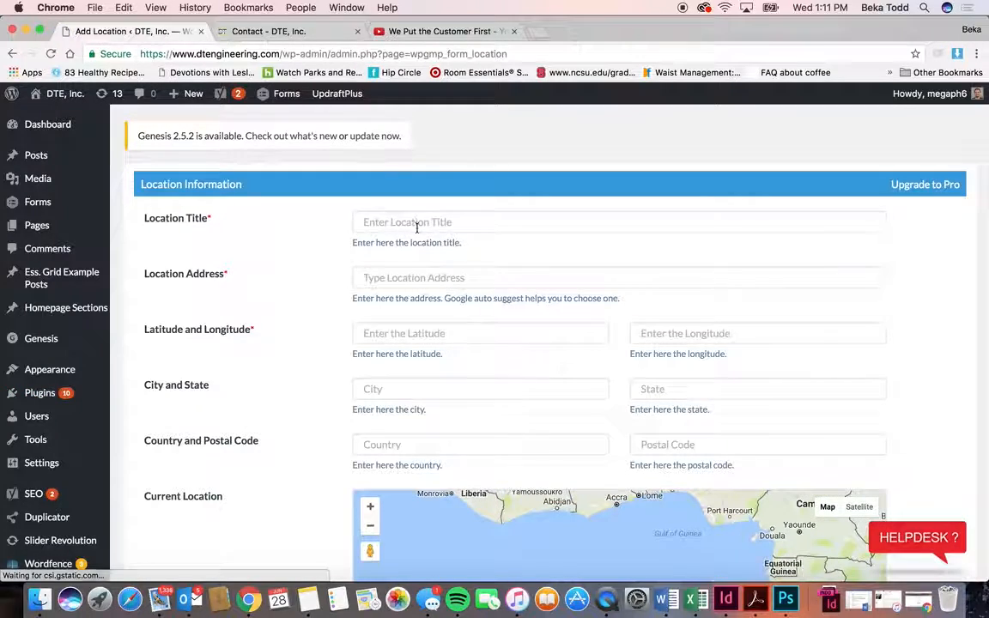
left_click(464, 270)
type("78")
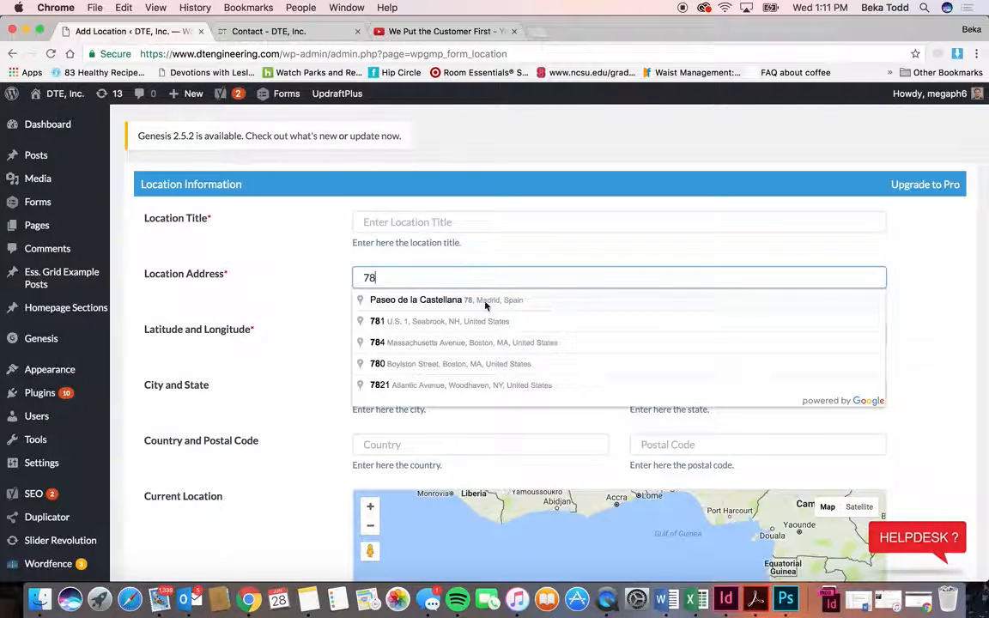
left_click(455, 365)
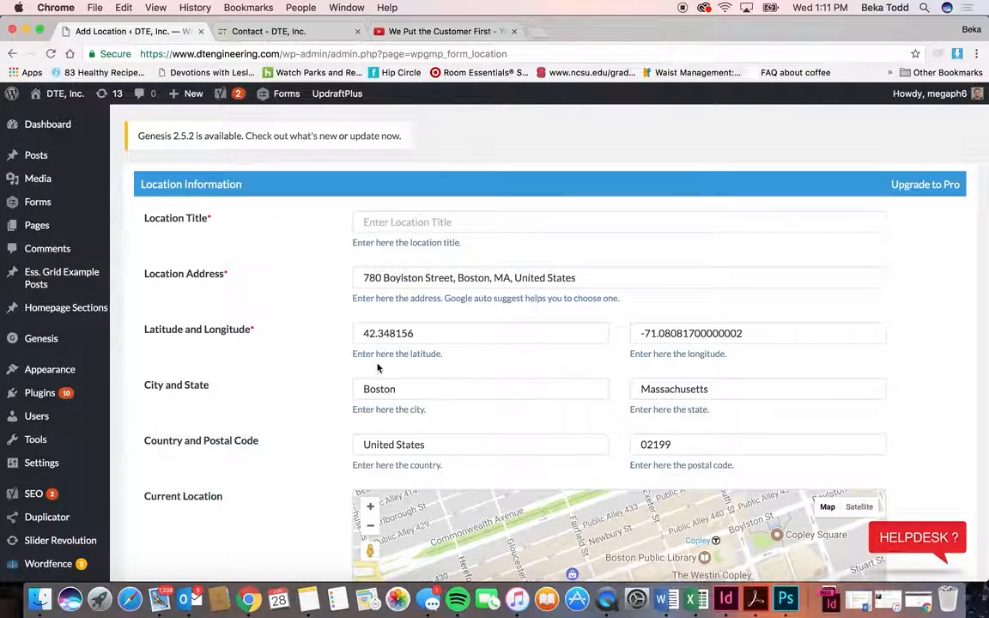
scroll(249, 379, "down", 6)
scroll(249, 379, "down", 3)
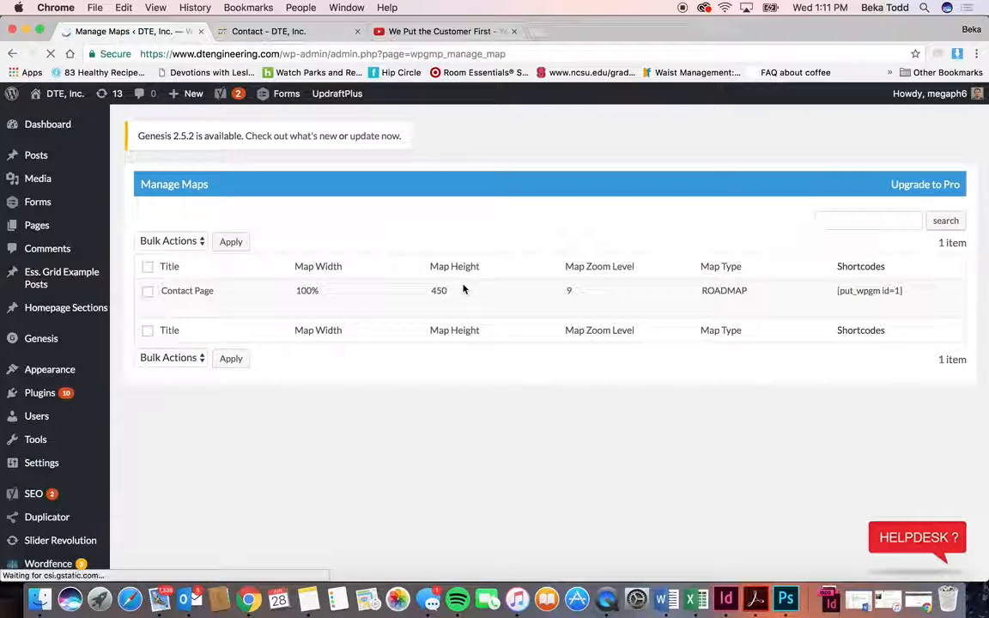
Open the Contact Page map for editing, examine its size, type and chosen location, and compare with the map on the live Contact page
left_click(170, 307)
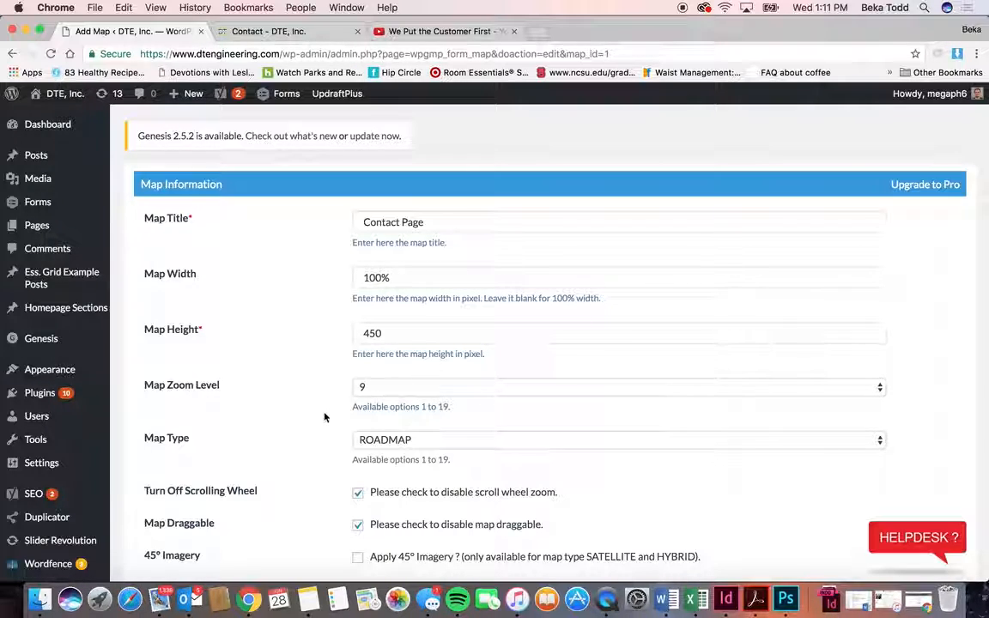
scroll(325, 417, "down", 10)
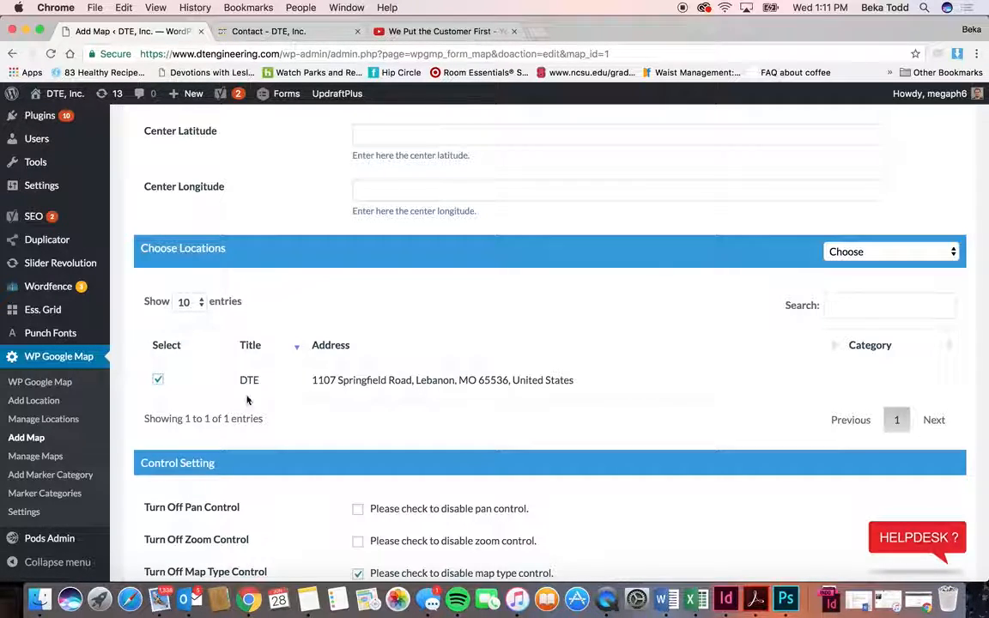
scroll(298, 430, "down", 2)
left_click(300, 34)
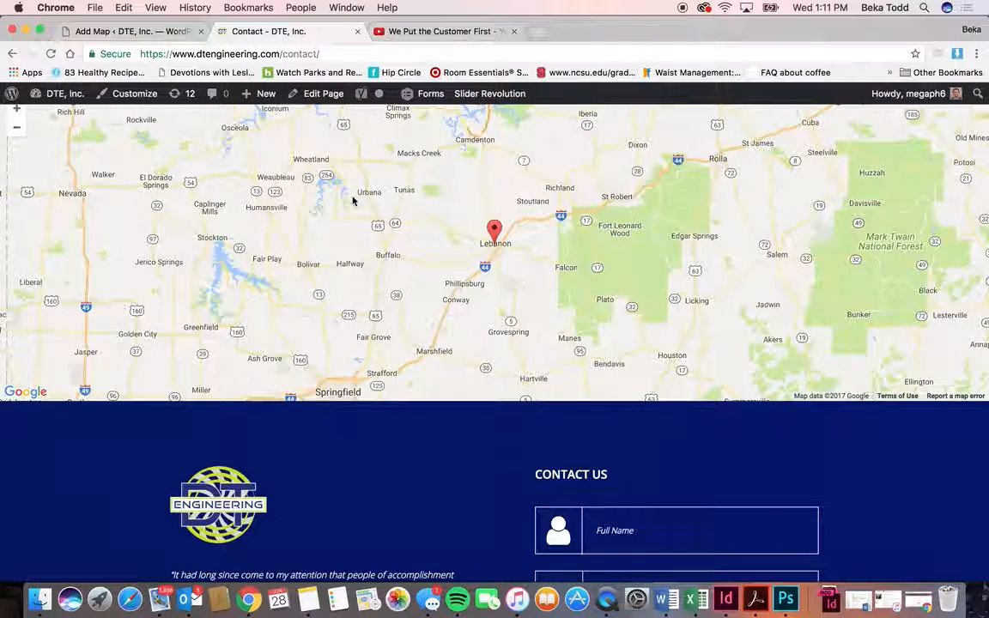
left_click(128, 30)
Look through the Contact Page map's control, street view, layer, size, zoom and center settings
scroll(371, 418, "down", 6)
scroll(371, 418, "down", 5)
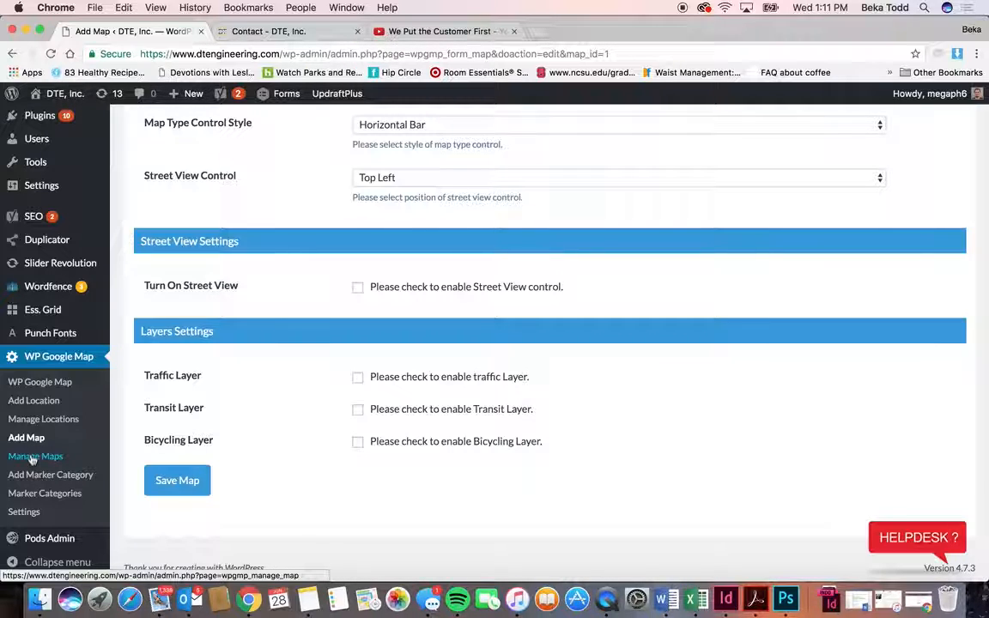
scroll(386, 260, "up", 8)
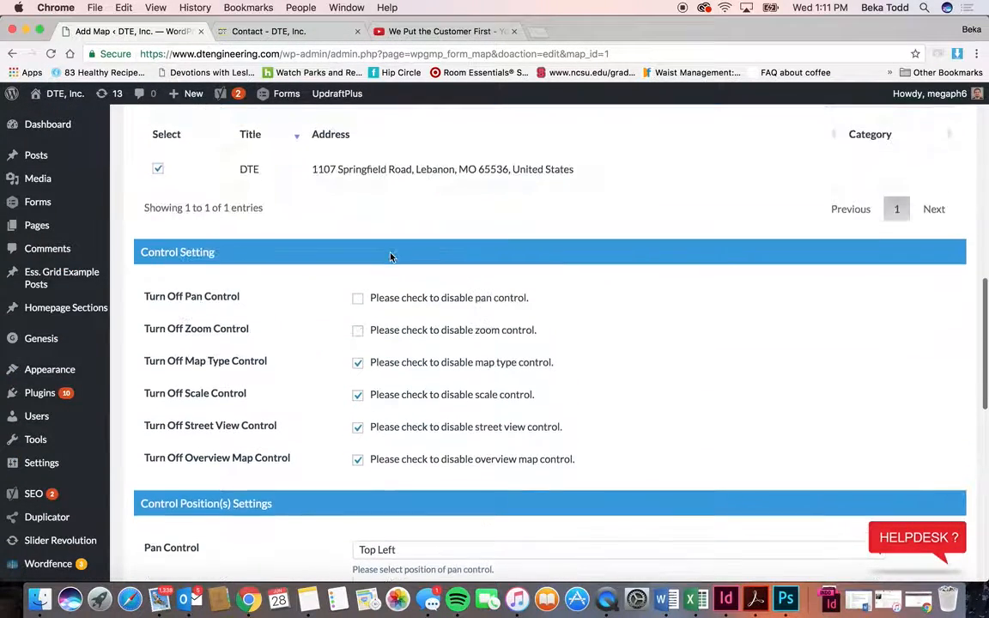
scroll(334, 213, "up", 10)
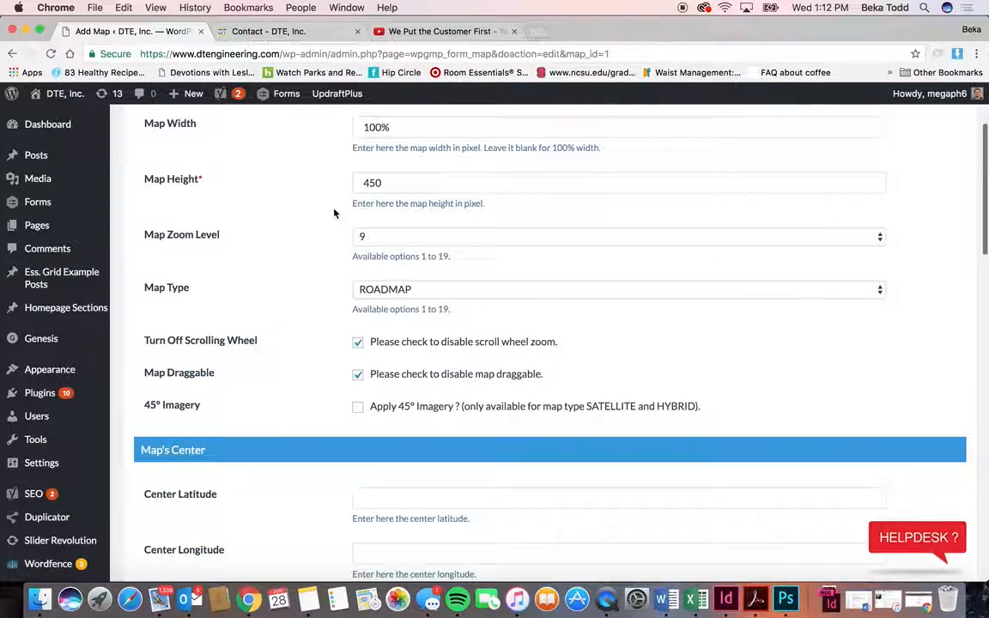
scroll(341, 264, "down", 7)
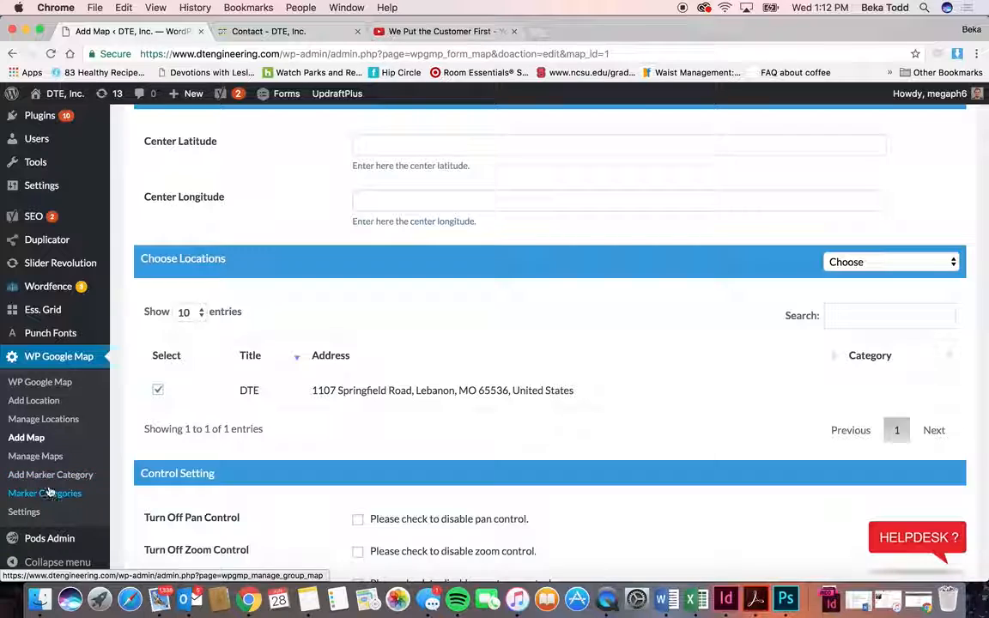
Open the existing DTE map location for editing and examine its address, coordinates, redirect URL and marker options
left_click(41, 419)
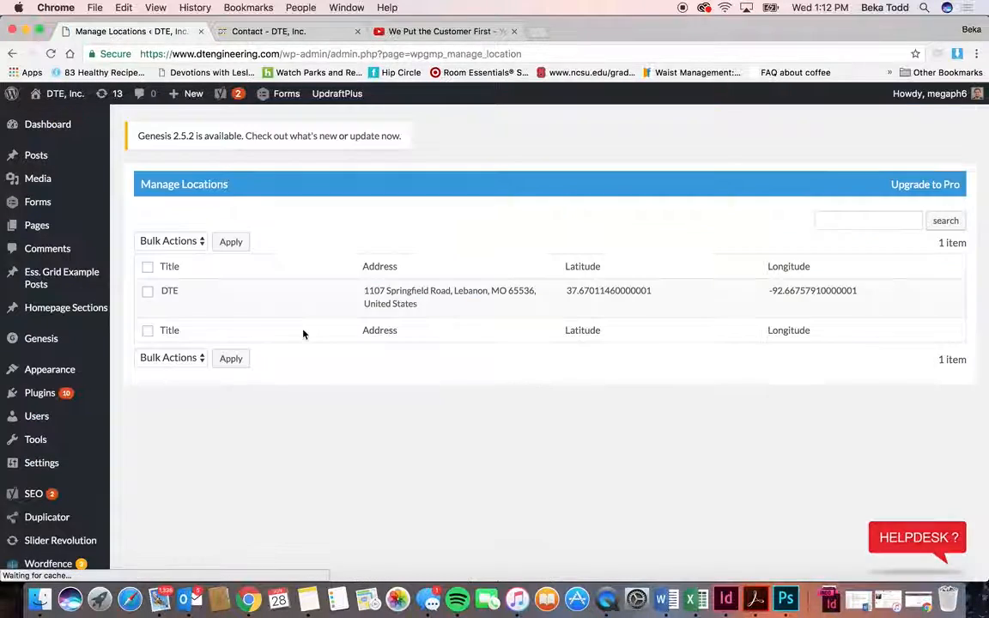
left_click(172, 306)
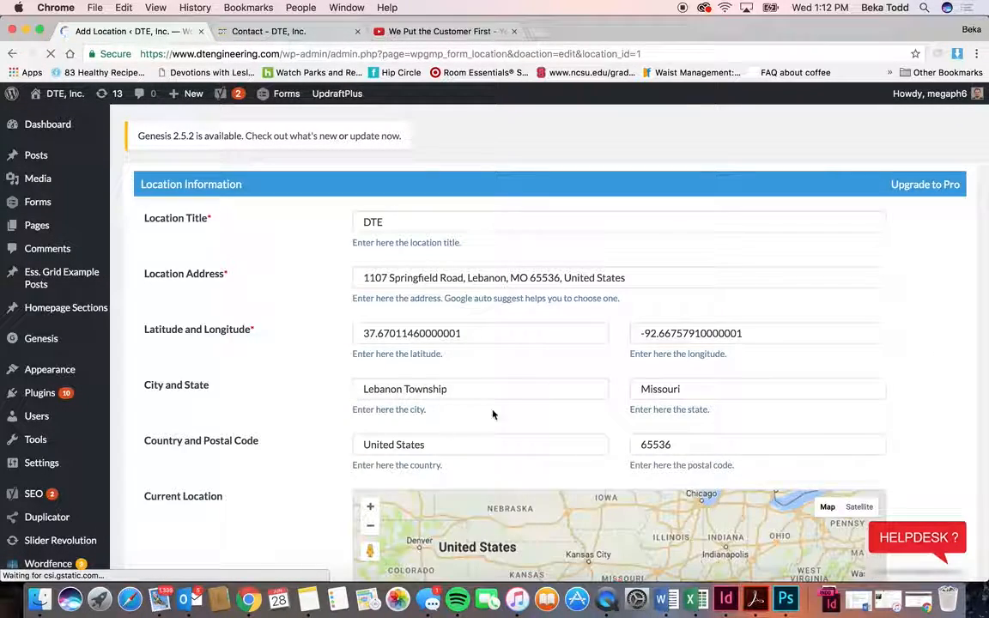
scroll(318, 403, "down", 10)
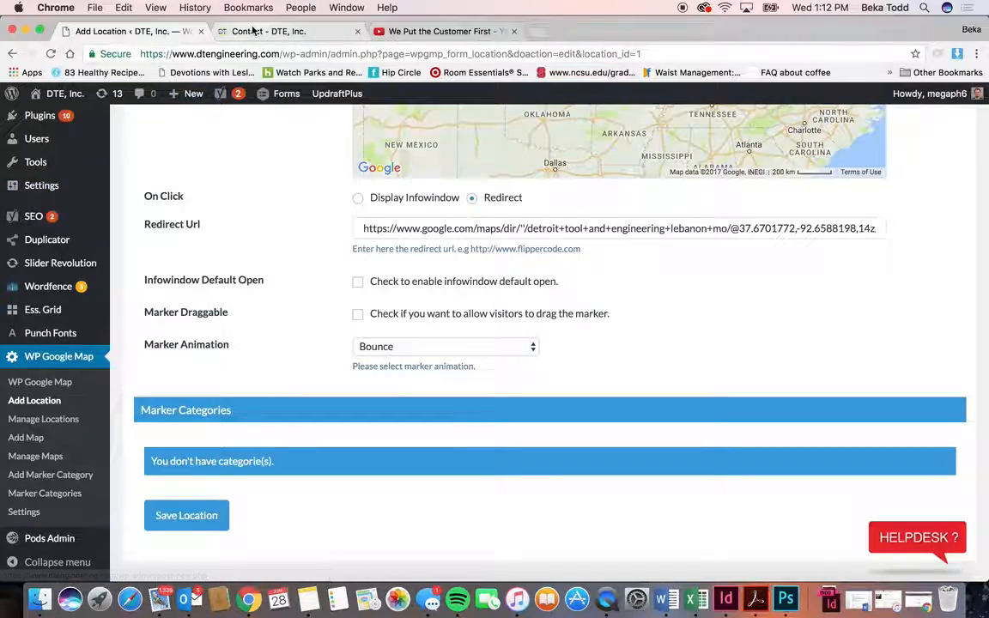
scroll(81, 138, "up", 1)
scroll(82, 138, "up", 5)
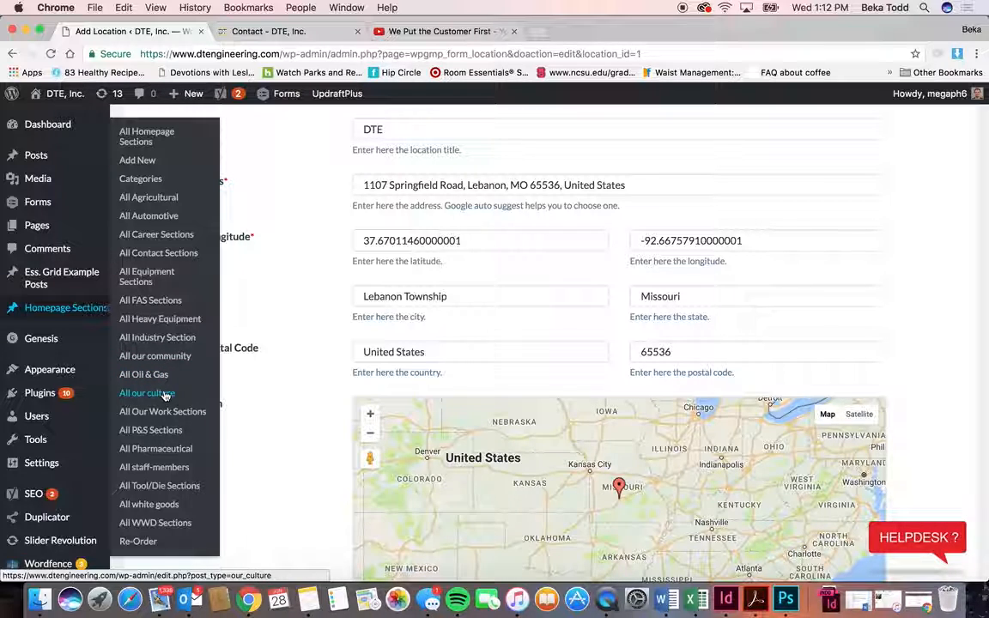
List all Contact Sections and open the Map section to examine its embedded map shortcode
scroll(158, 472, "down", 1)
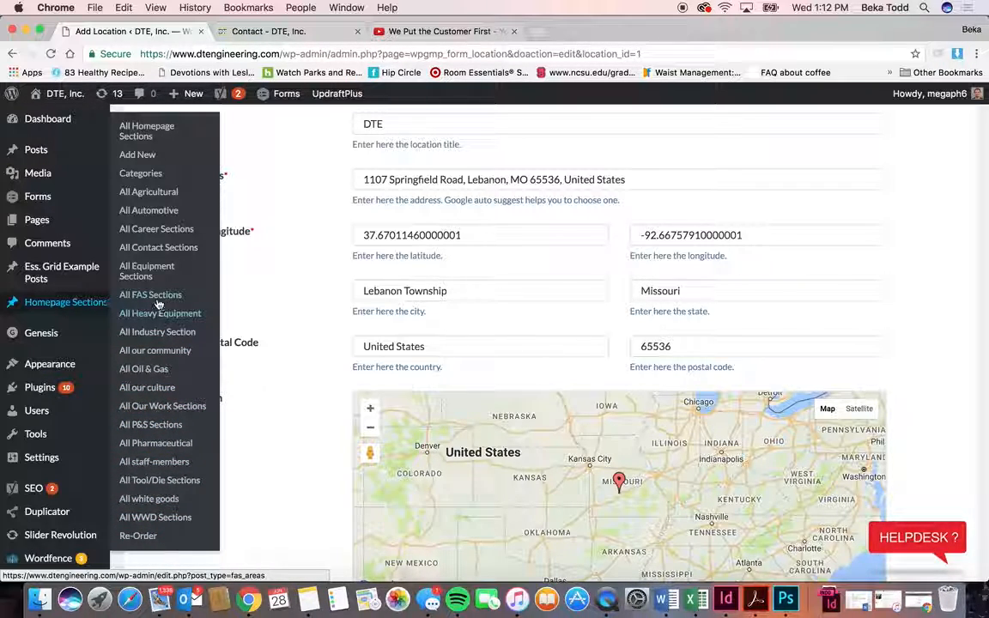
left_click(157, 248)
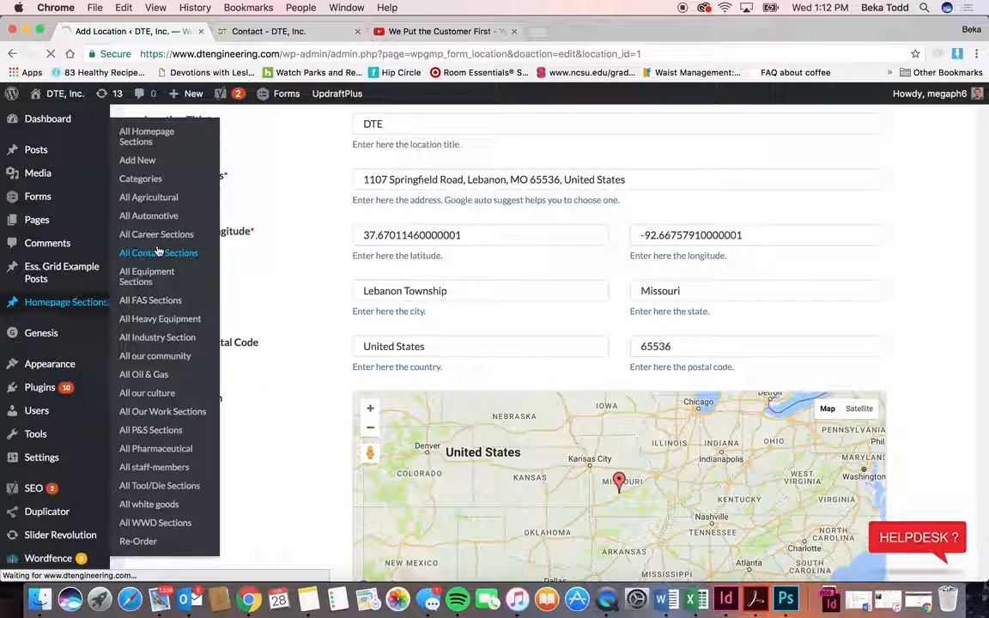
scroll(243, 305, "down", 3)
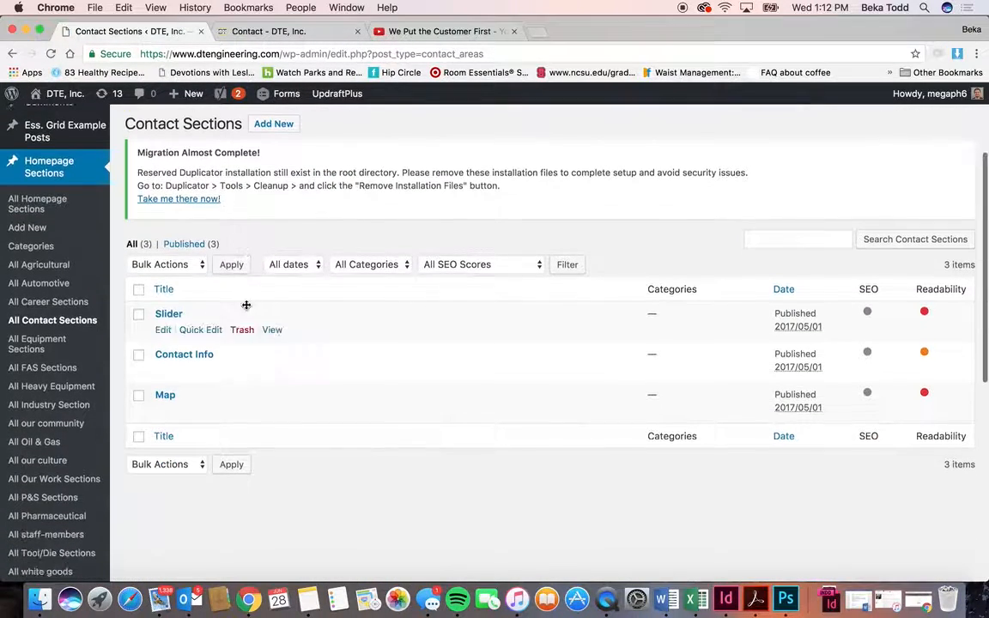
left_click(165, 396)
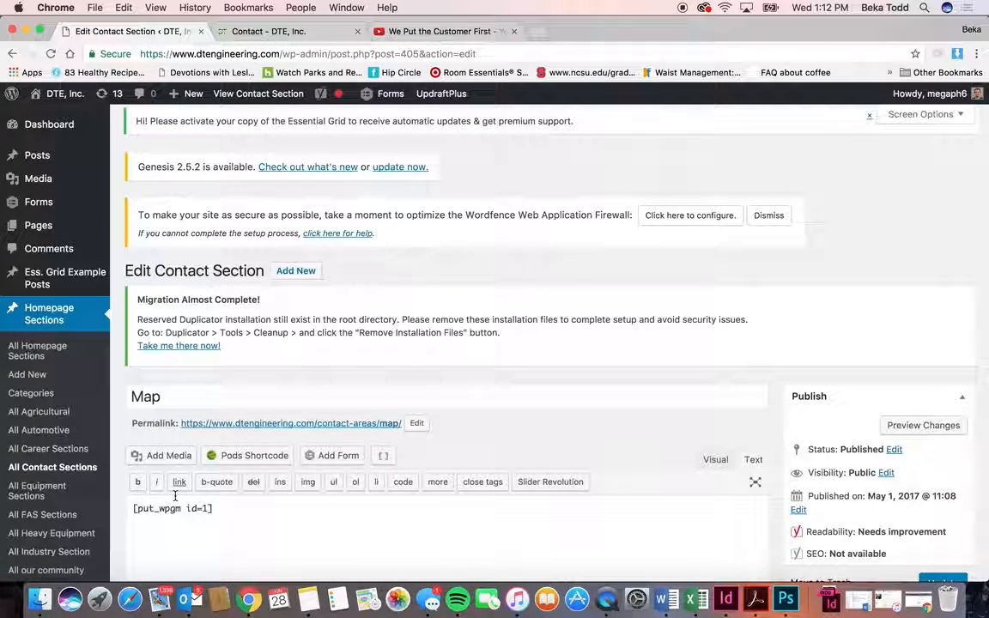
scroll(121, 413, "down", 2)
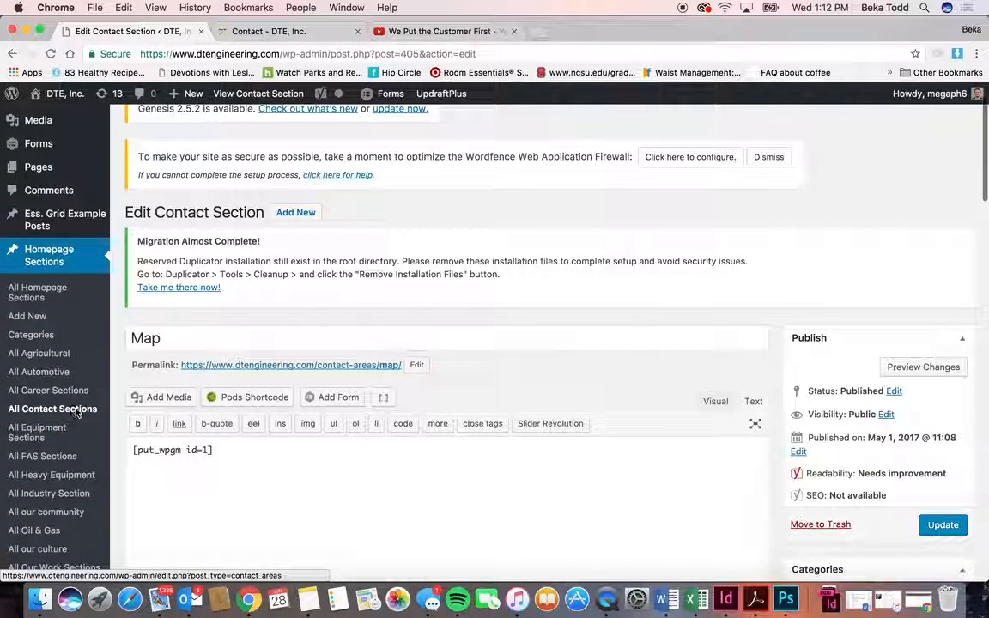
Open the Contact Info section from the Contact Sections list and review its content in the visual editor
left_click(77, 412)
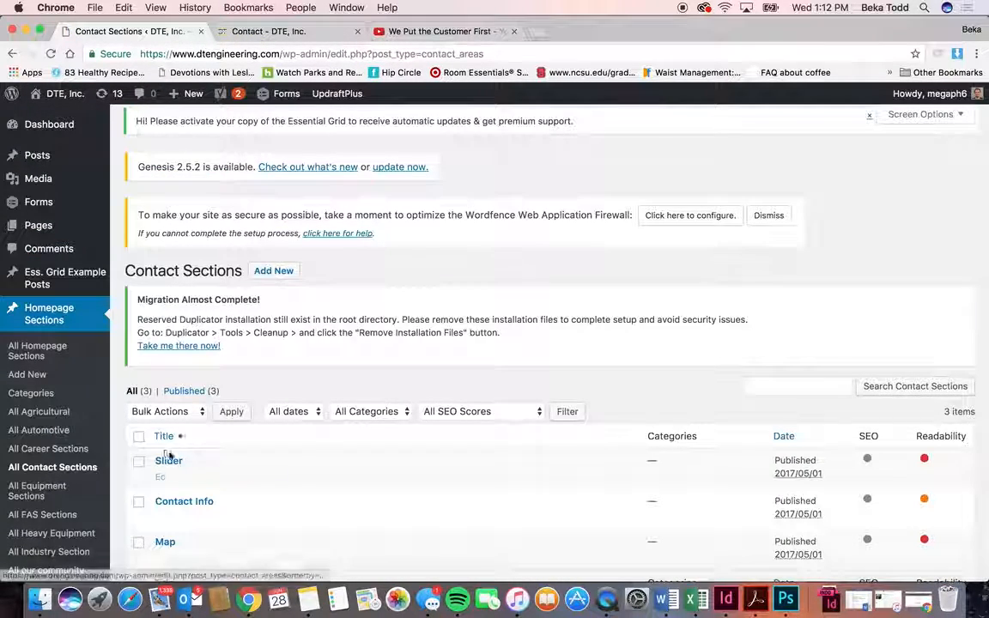
left_click(193, 505)
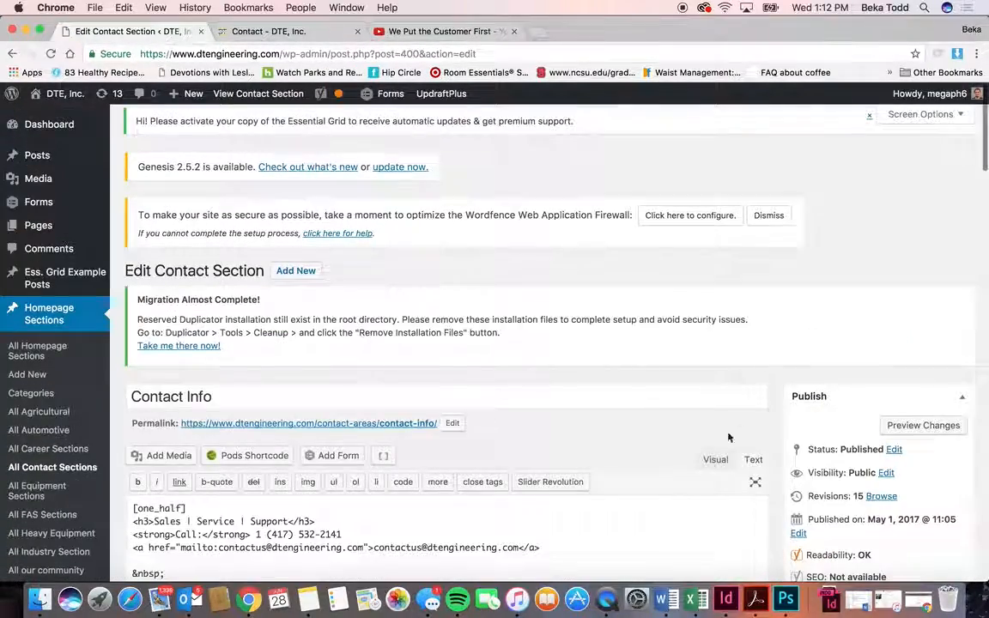
scroll(680, 491, "down", 15)
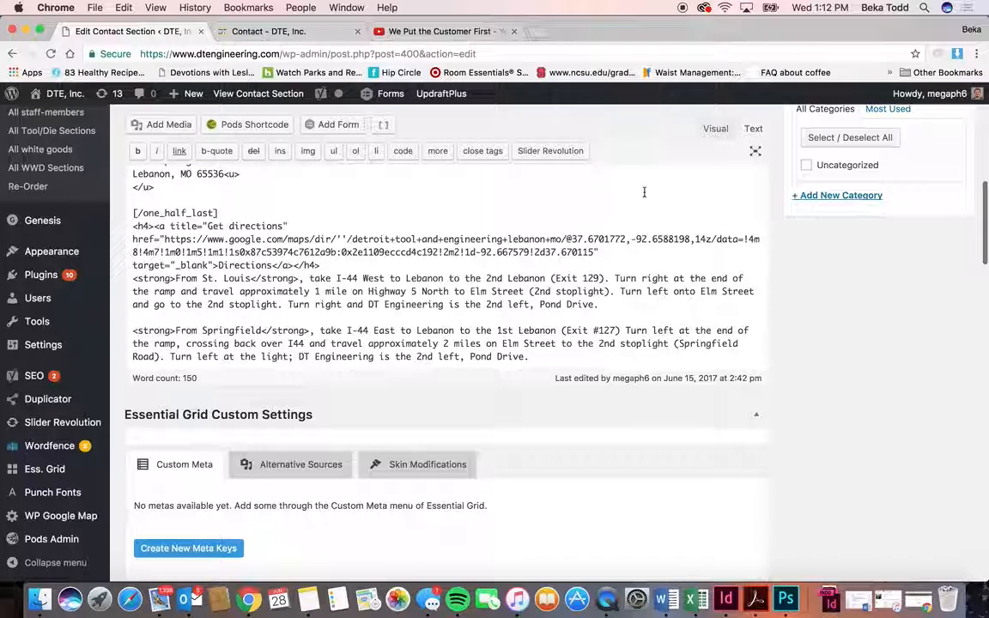
left_click(715, 129)
scroll(511, 243, "up", 3)
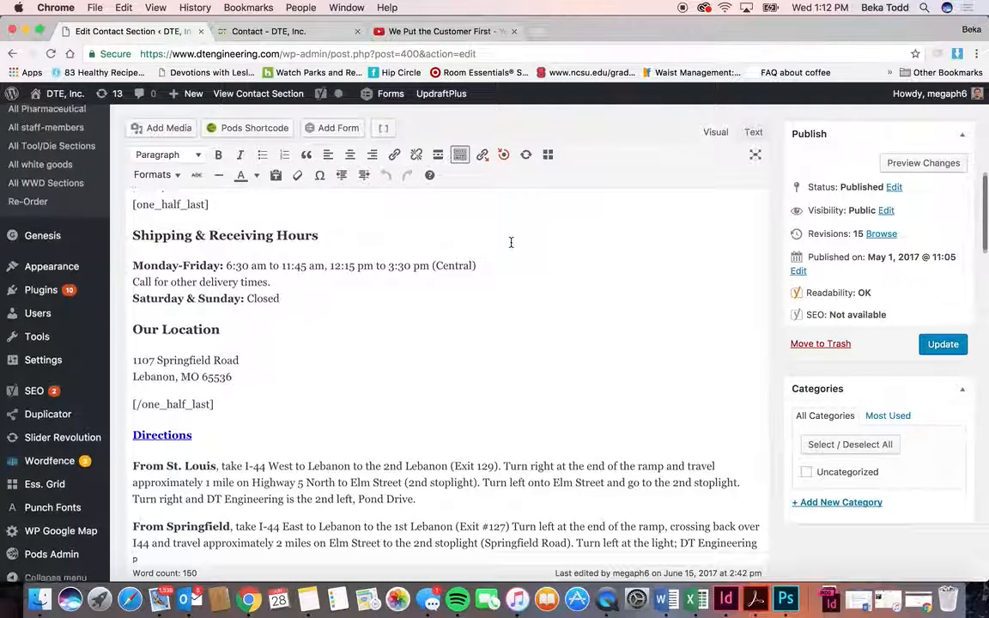
scroll(218, 311, "up", 1)
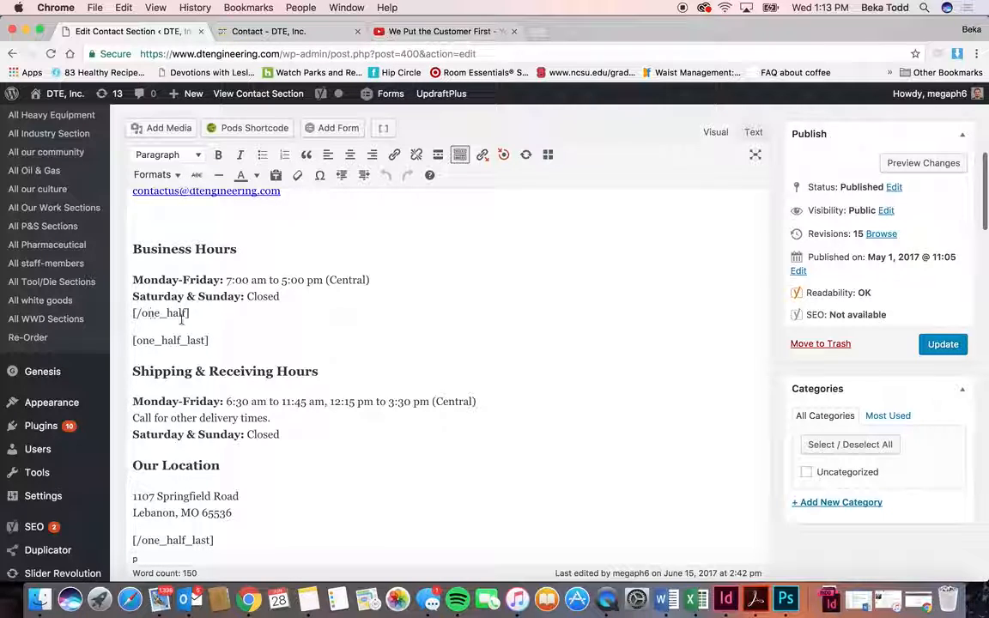
Compare the live Contact page's hours and location layout with the half-column shortcodes in the Contact Info section
left_click(322, 34)
scroll(336, 338, "up", 5)
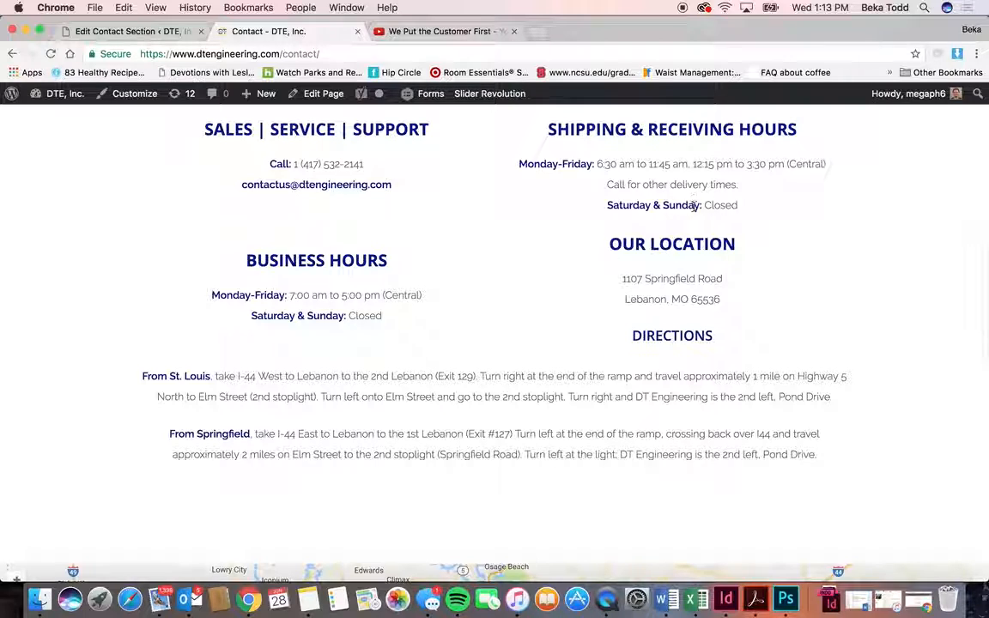
left_click(146, 31)
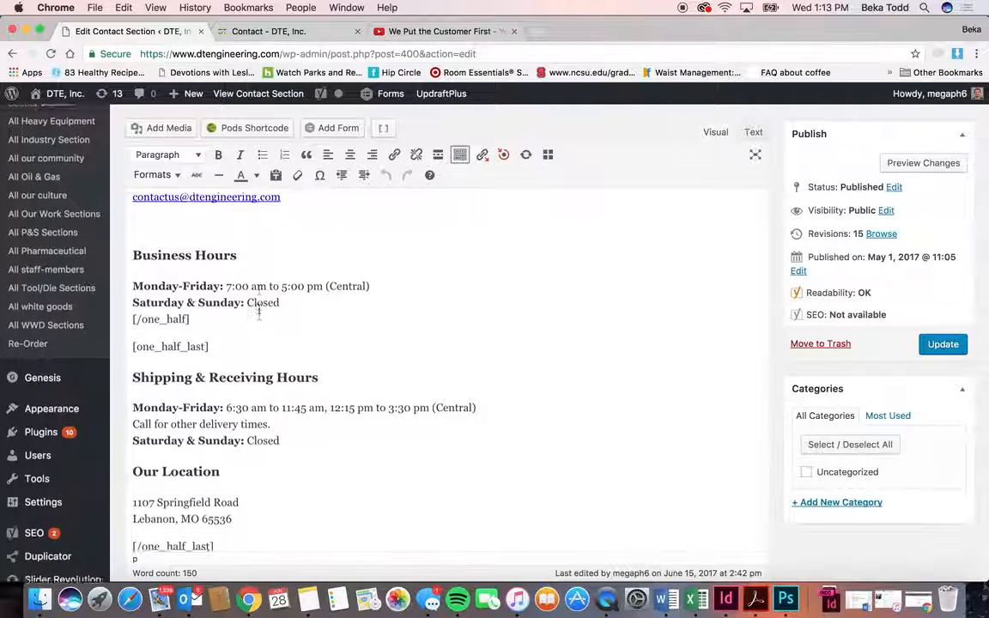
scroll(258, 309, "up", 2)
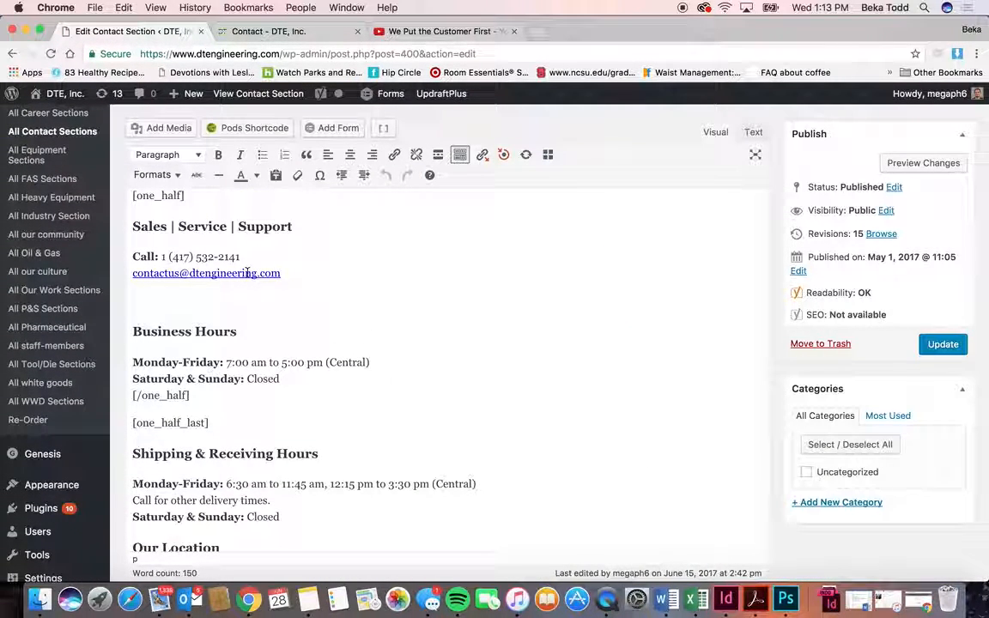
Inspect the contact e-mail link's editing options in the Contact Info section, dismiss them, and review the hours and directions text
left_click(254, 273)
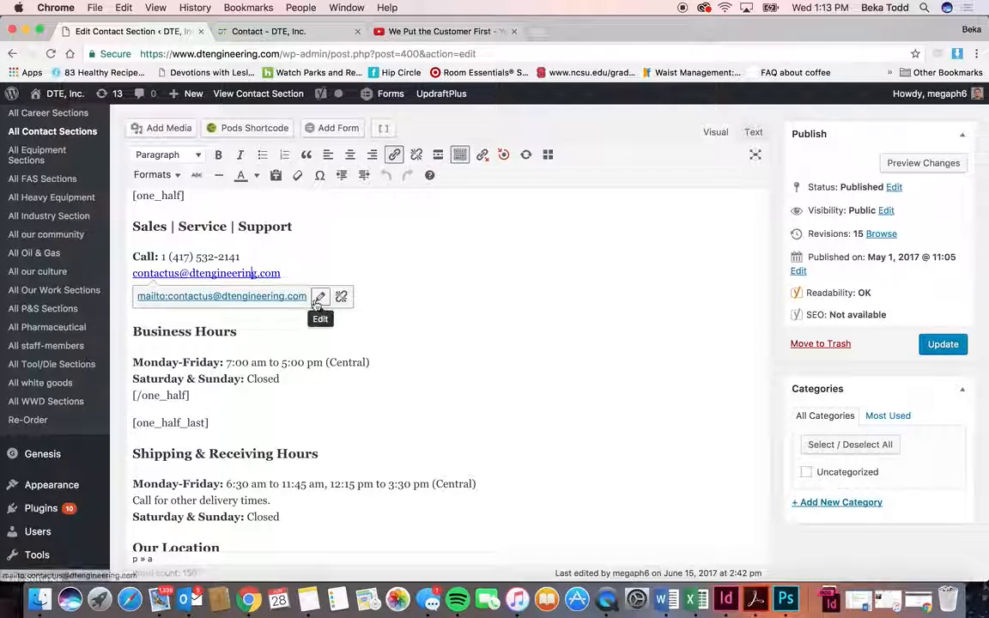
left_click(394, 336)
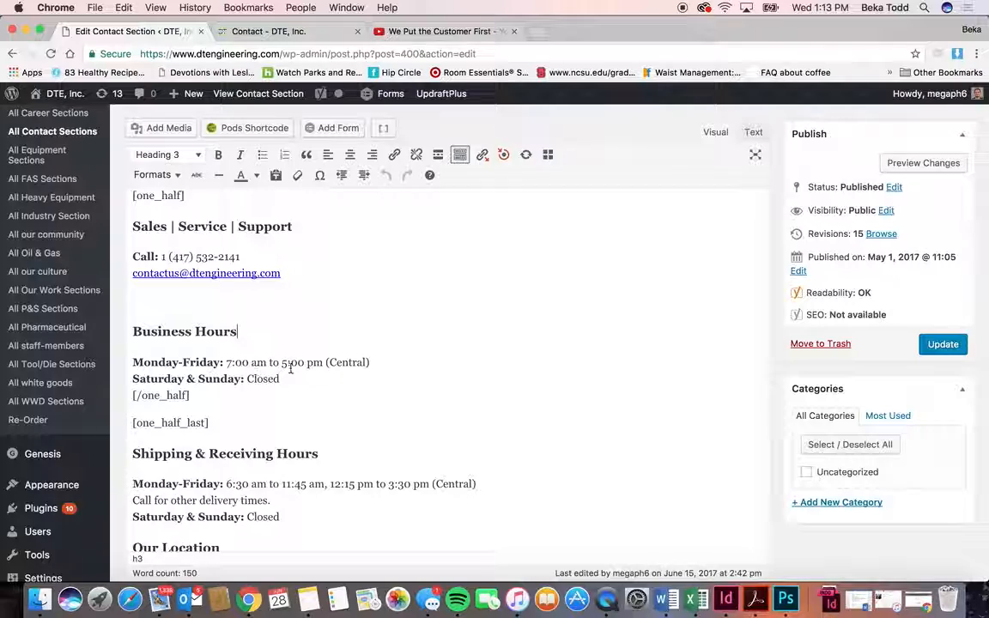
scroll(187, 341, "down", 10)
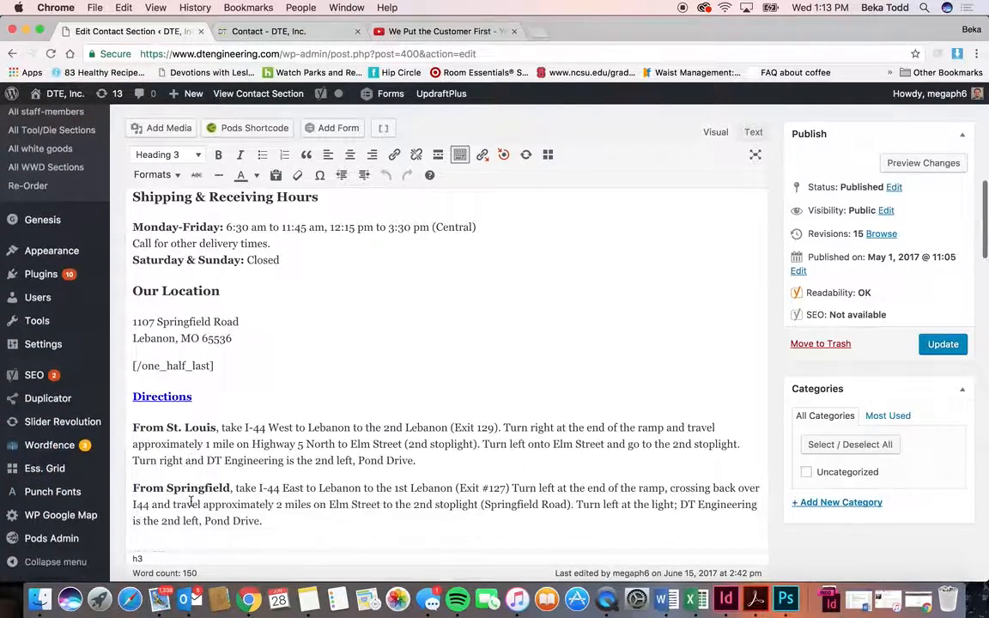
scroll(188, 510, "down", 5)
Leave the Contact Info section and list all FAS Sections
scroll(188, 507, "up", 15)
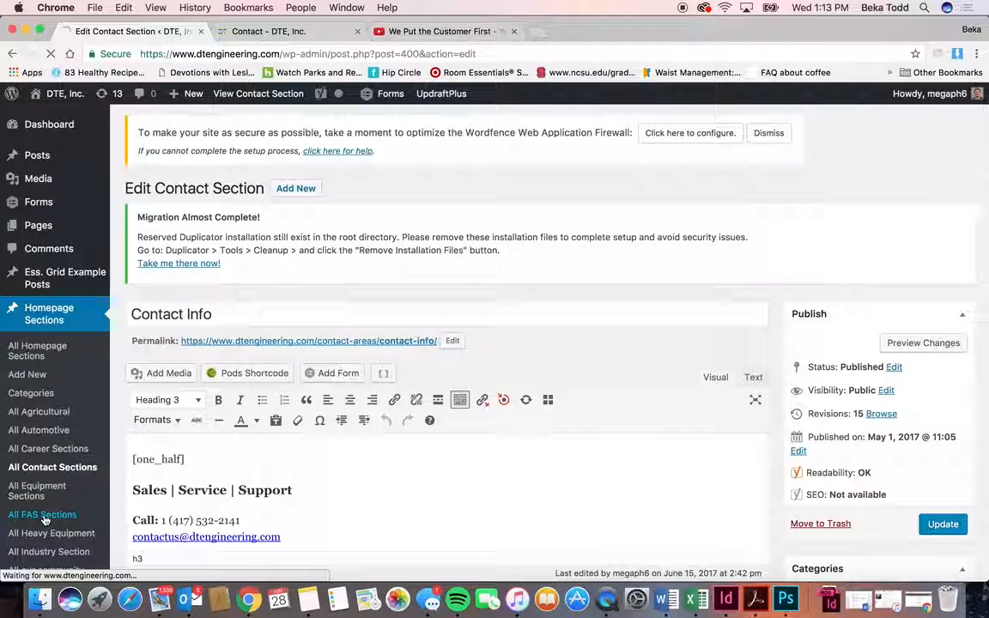
scroll(240, 476, "down", 3)
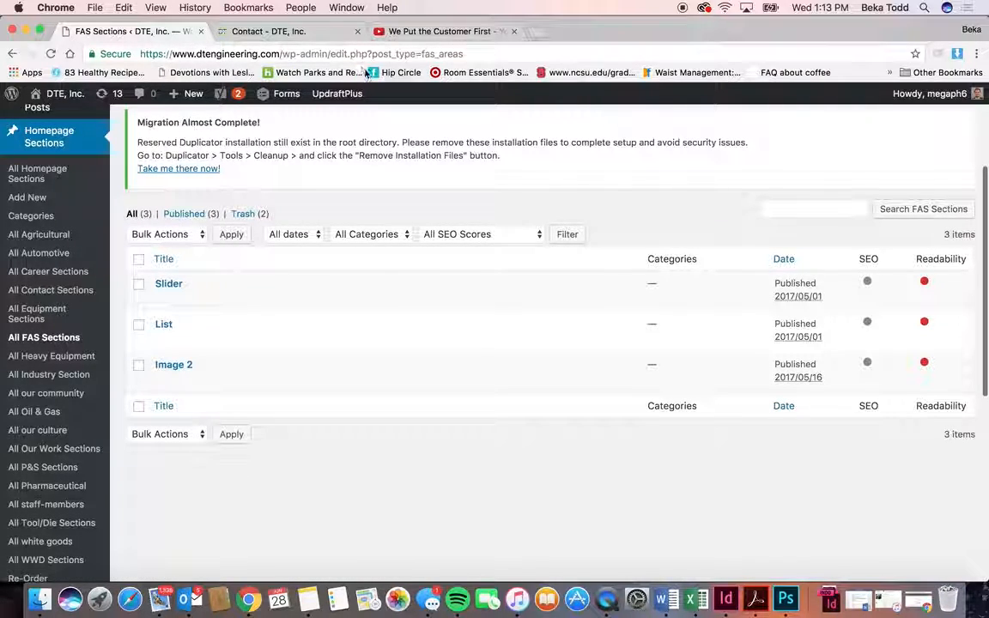
Review the live Contact page from its header through the directions and map to the Contact Us form in the footer
left_click(274, 32)
scroll(344, 318, "up", 10)
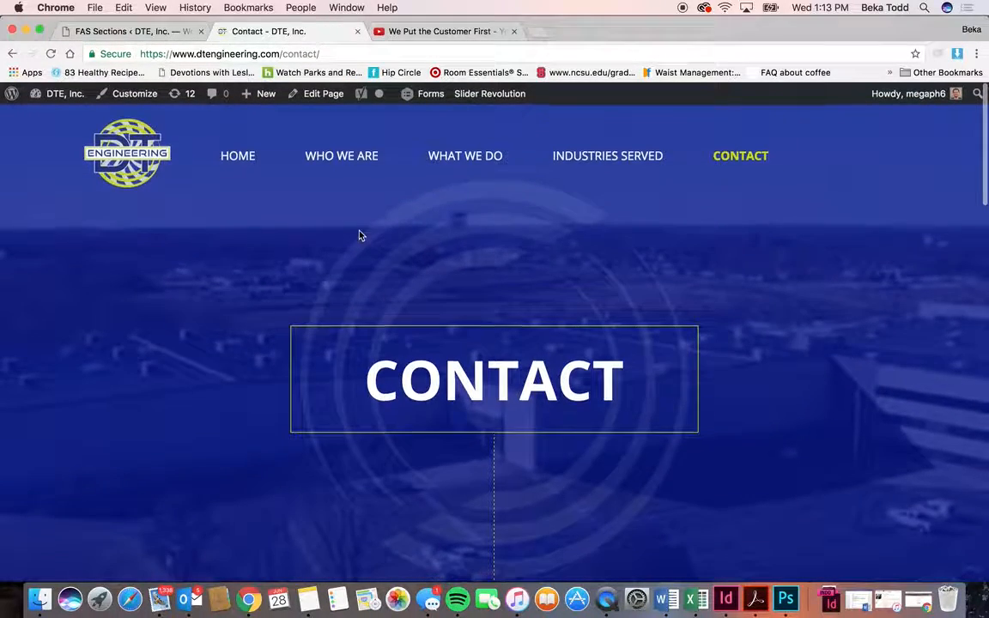
scroll(327, 459, "down", 3)
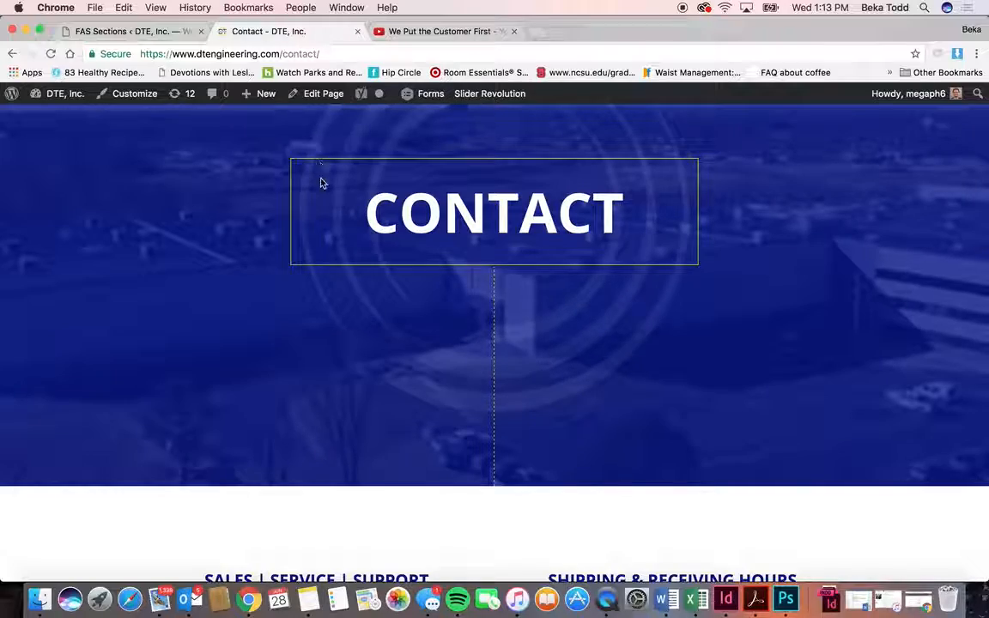
scroll(312, 429, "down", 8)
scroll(314, 491, "down", 9)
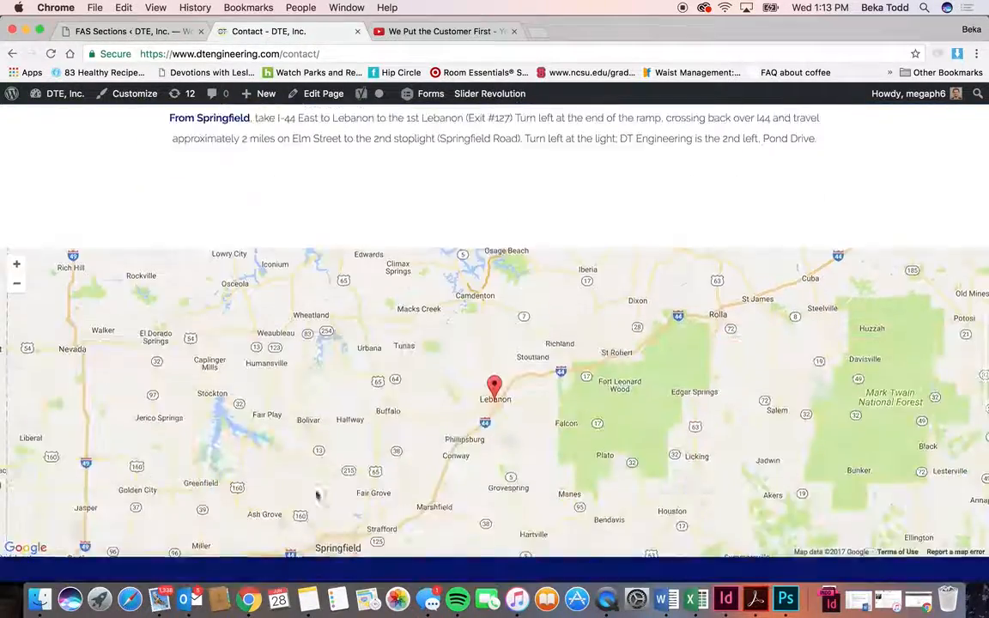
scroll(332, 239, "up", 3)
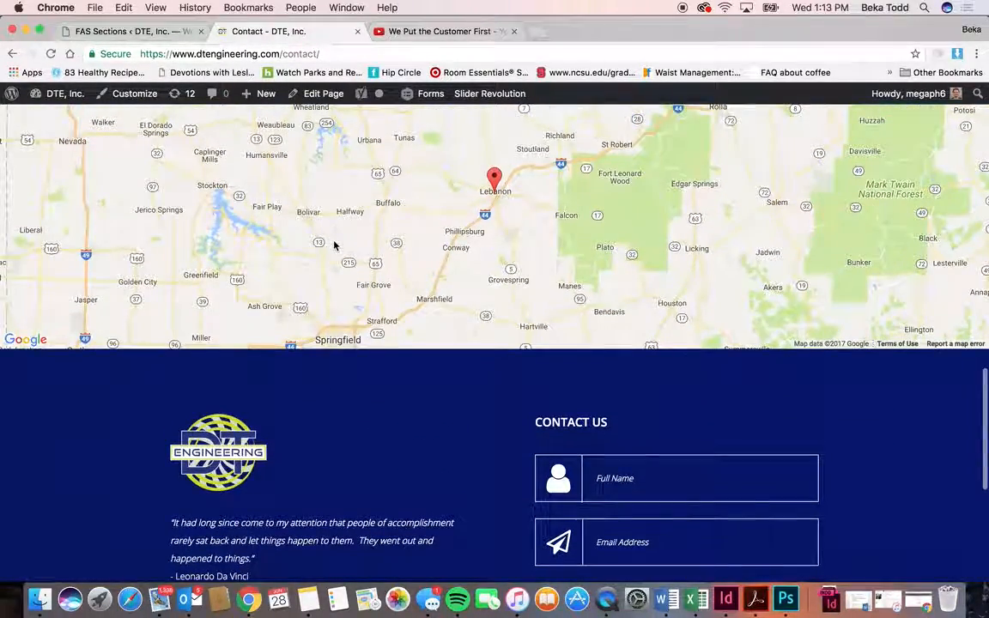
scroll(334, 246, "down", 3)
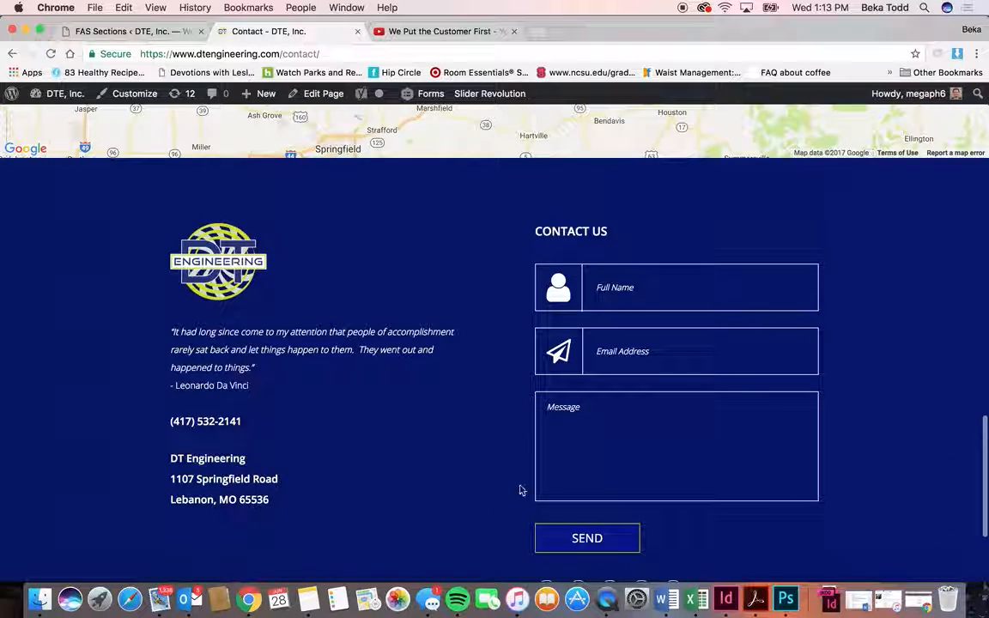
Return from the FAS Sections list to the site's WordPress Dashboard and close the YouTube video page
left_click(129, 31)
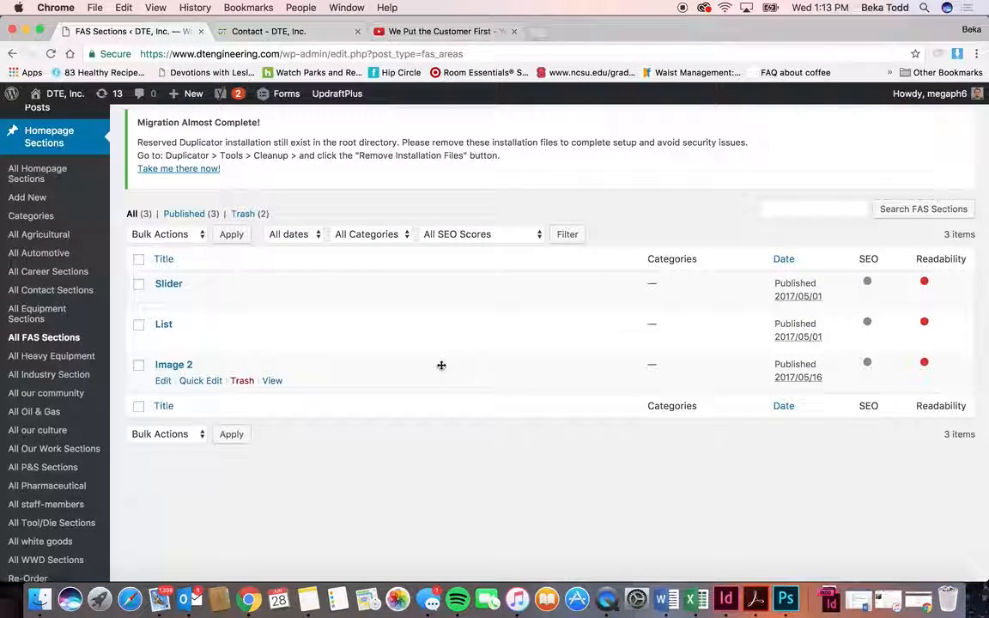
scroll(320, 444, "up", 5)
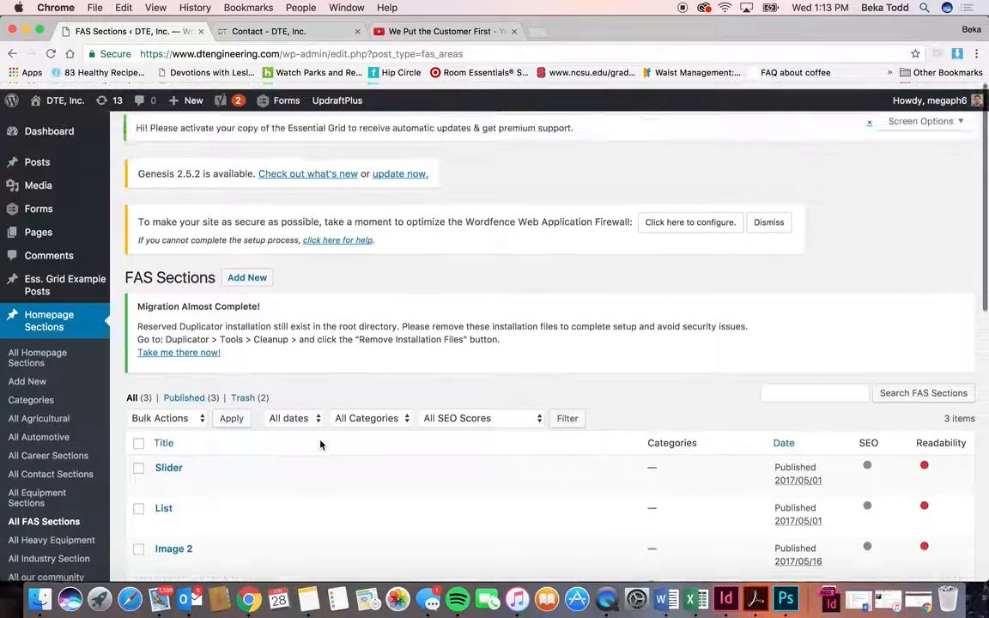
scroll(52, 464, "down", 10)
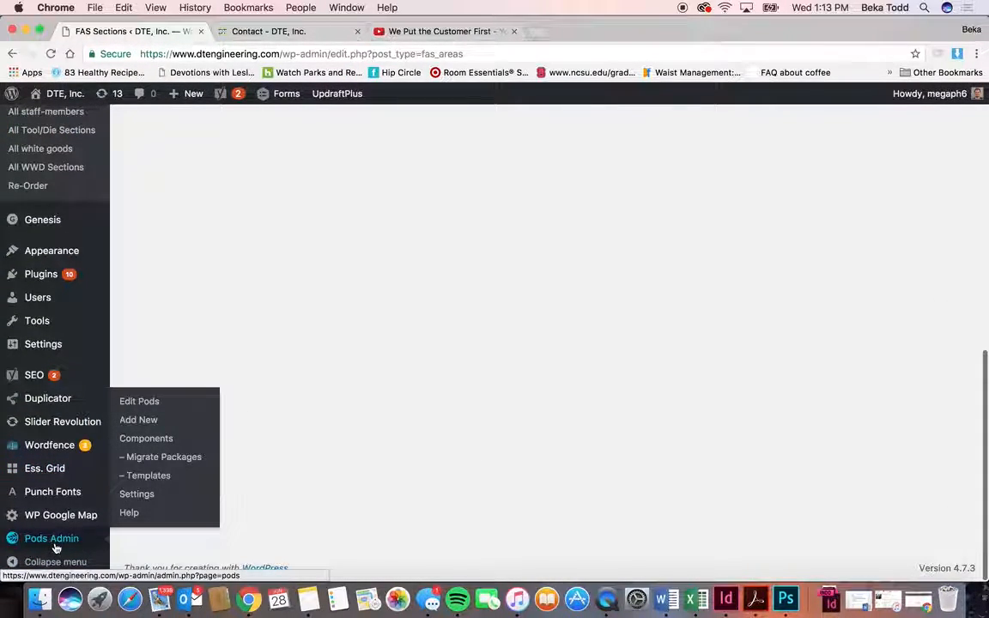
scroll(35, 230, "up", 10)
left_click(50, 130)
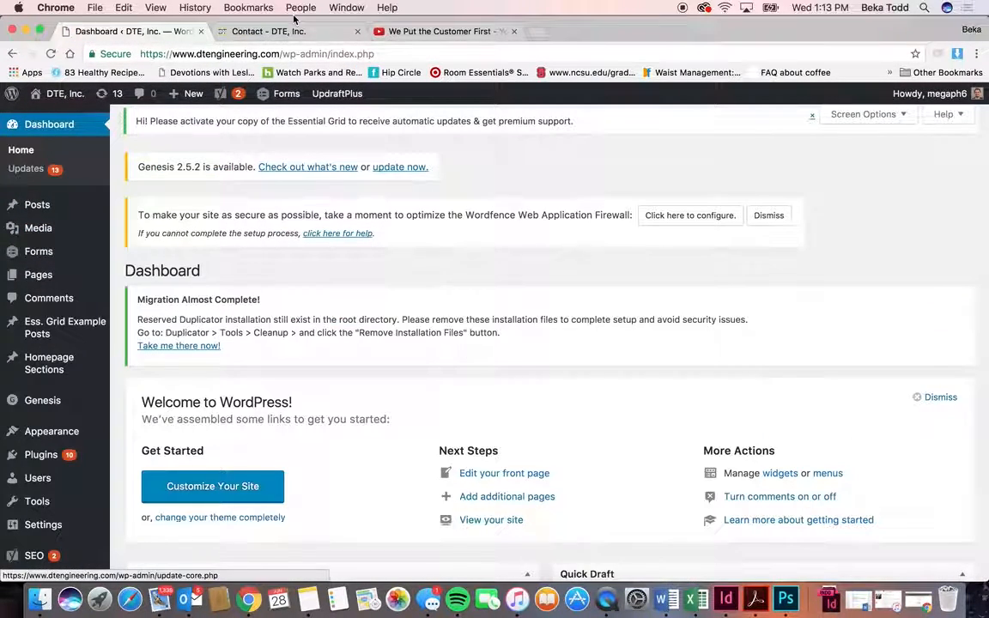
left_click(512, 32)
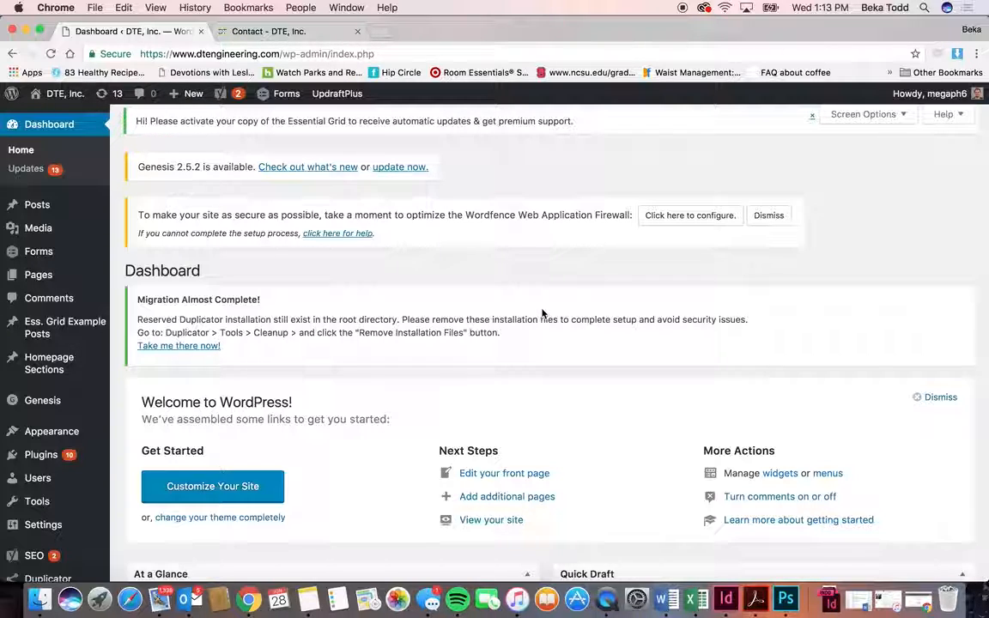